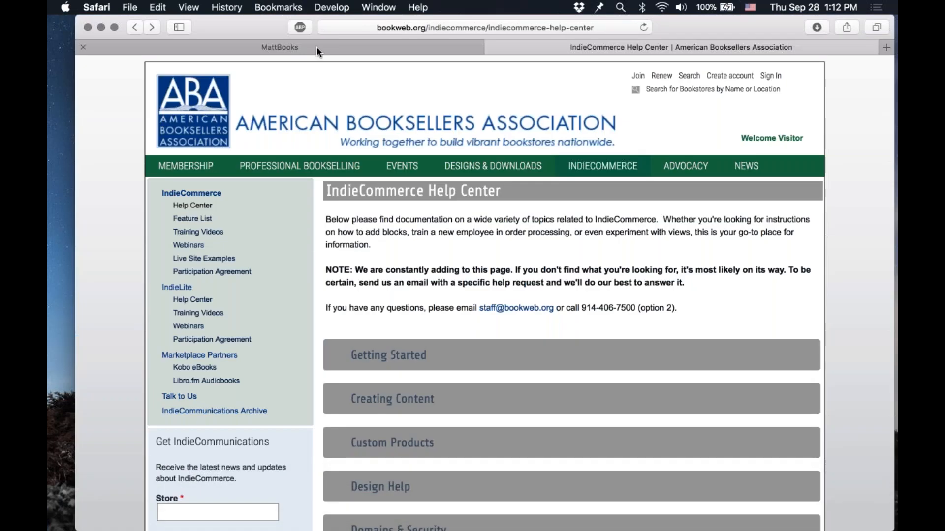
Step: Go to the store's product class management and enter class ID bookmark and class name Bookmark for a new class
{"action": "left_click", "coordinate": [317, 48]}
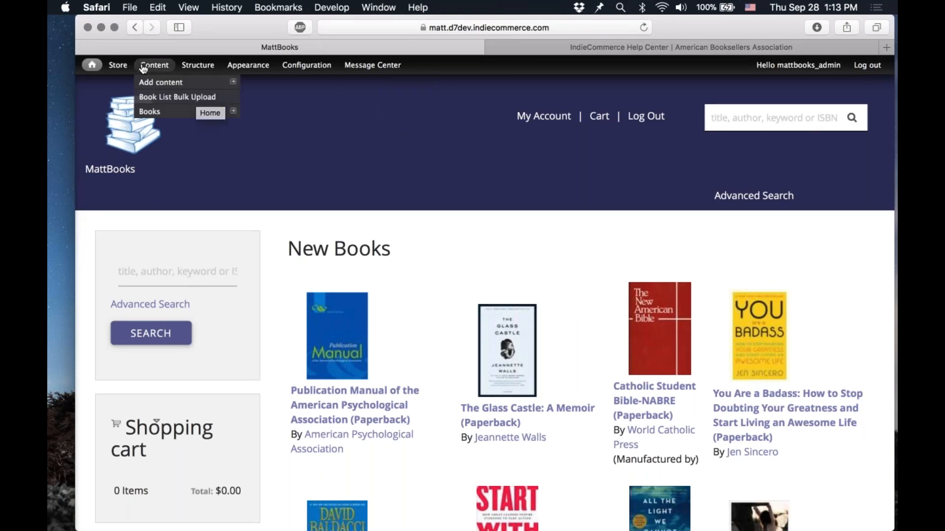
{"action": "mouse_move", "coordinate": [120, 69]}
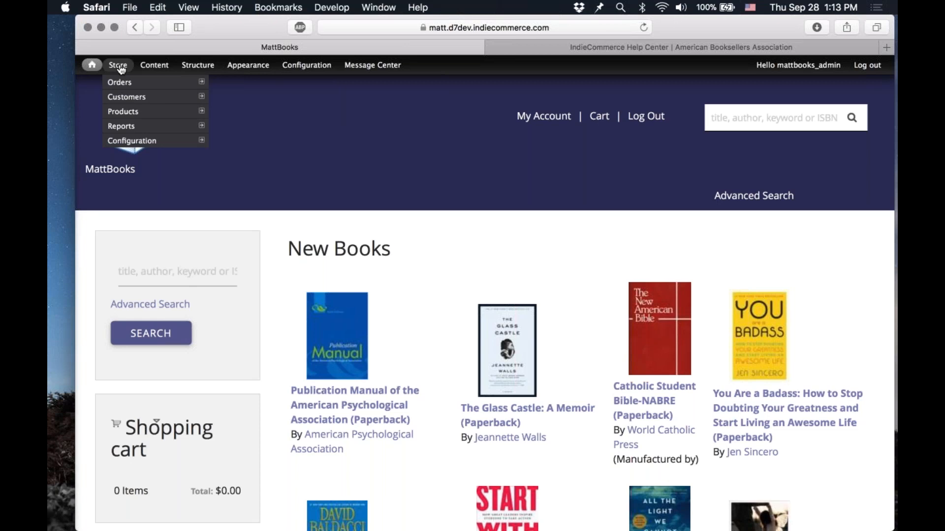
{"action": "mouse_move", "coordinate": [145, 117]}
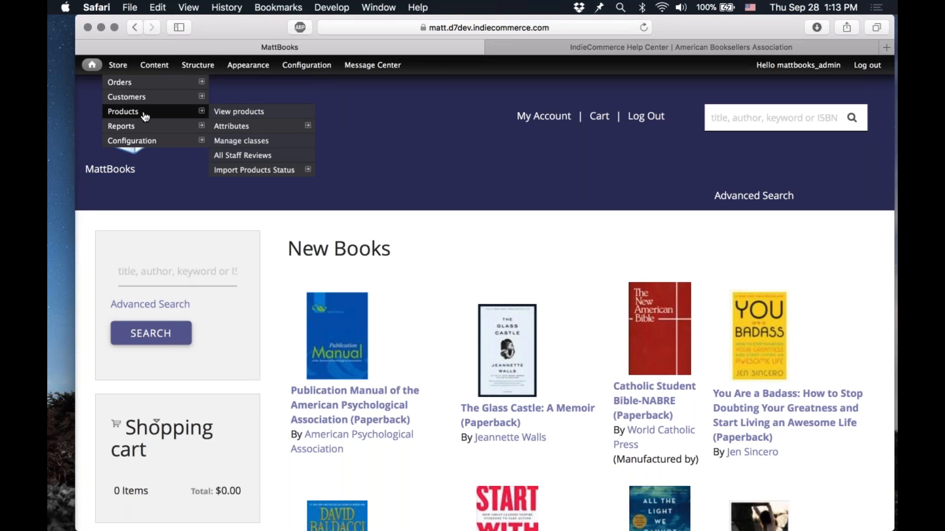
{"action": "left_click", "coordinate": [256, 141]}
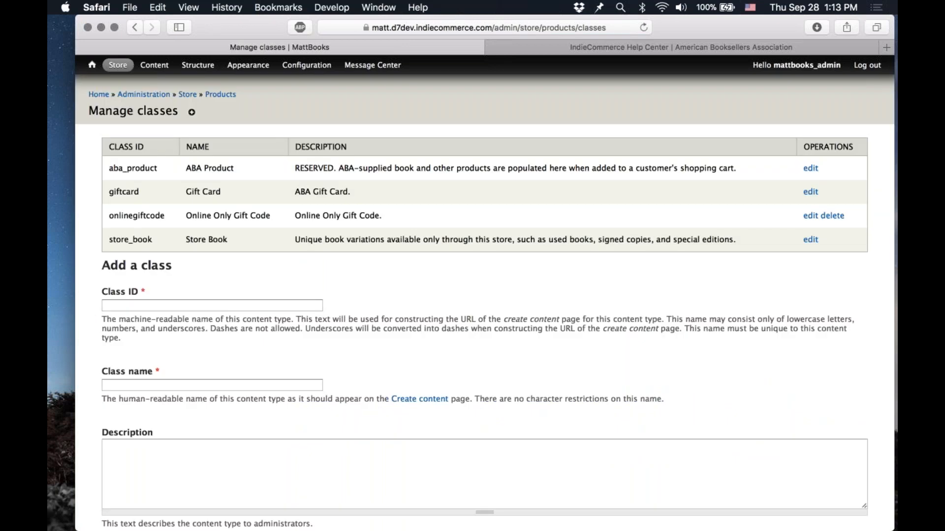
{"action": "scroll", "coordinate": [484, 304], "scroll_direction": "down", "scroll_amount": 2}
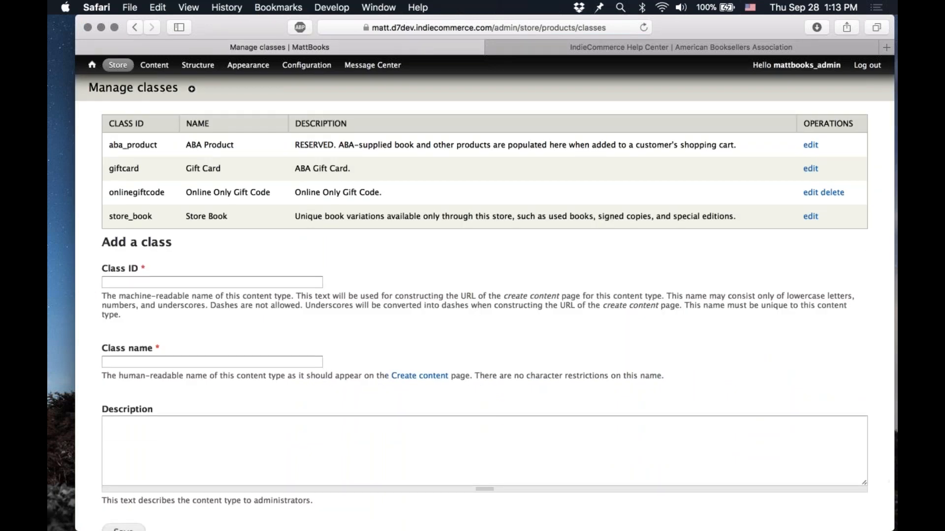
{"action": "left_click", "coordinate": [277, 282]}
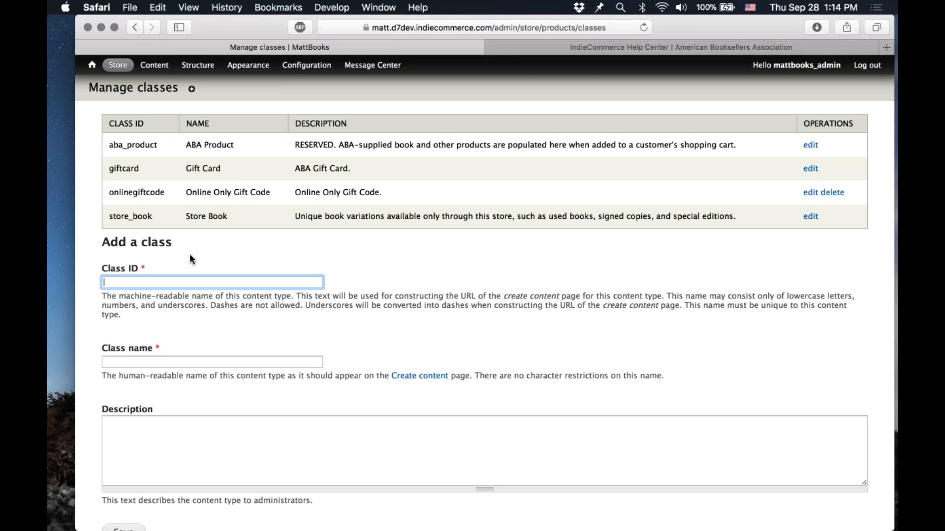
{"action": "type", "text": "bookmark"}
{"action": "key", "text": "Tab"}
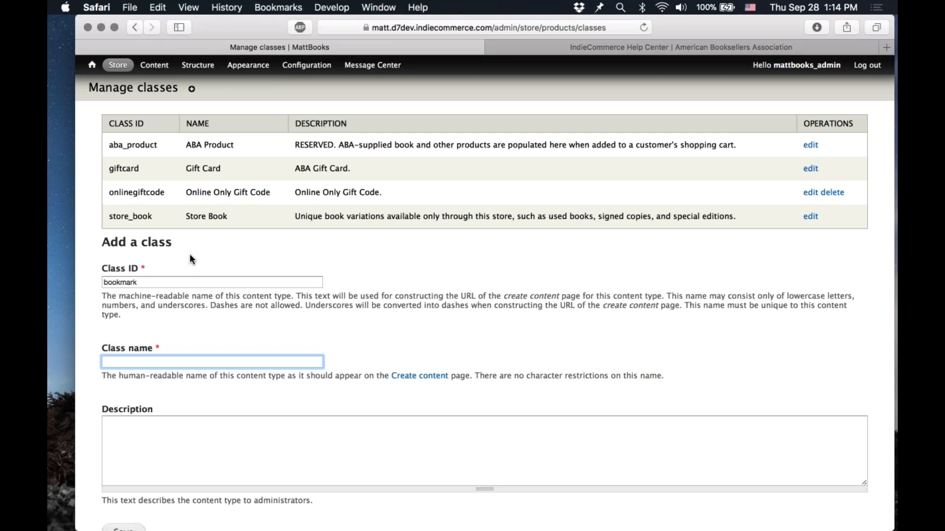
{"action": "type", "text": "Bookmark"}
{"action": "key", "text": "Tab"}
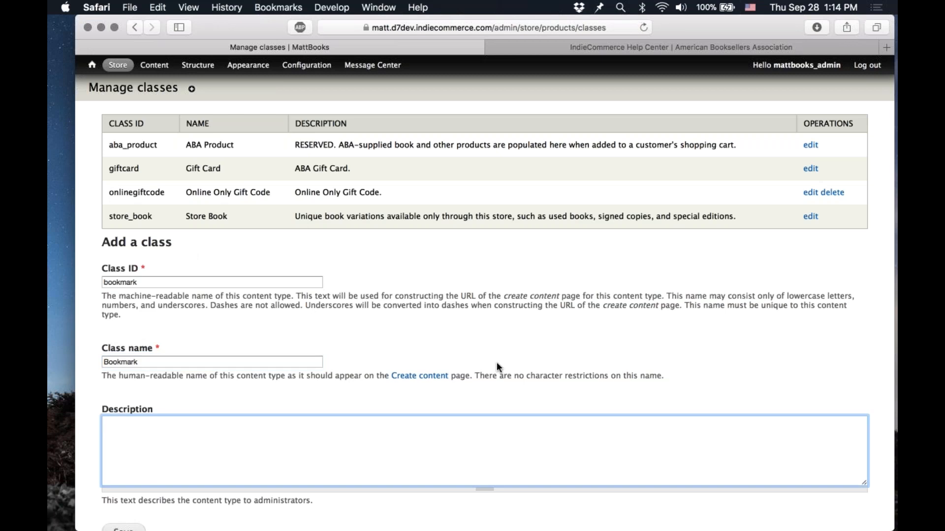
Step: Give the class the description "Bookmarks for sale at our store." and save it
{"action": "scroll", "coordinate": [497, 363], "scroll_direction": "down", "scroll_amount": 2}
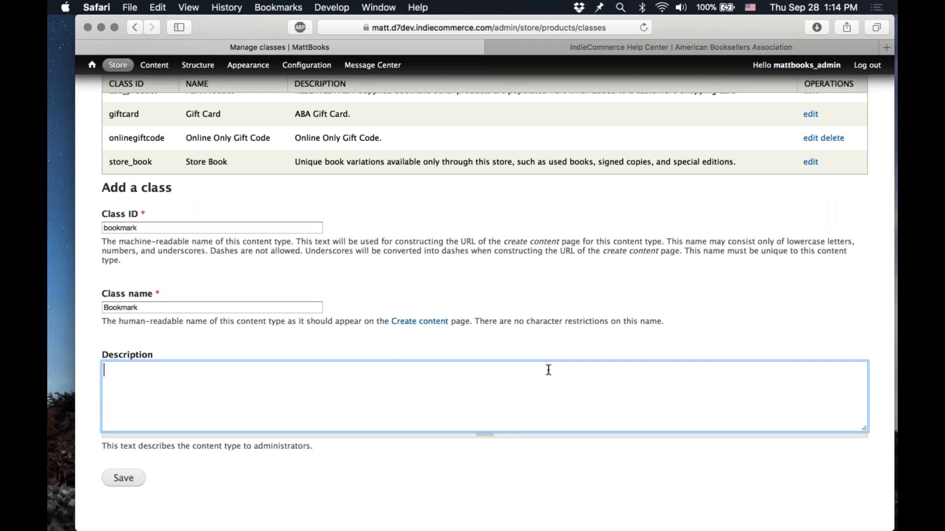
{"action": "type", "text": "B"}
{"action": "key", "text": "BackSpace"}
{"action": "type", "text": "Bookmarks for sale at our store."}
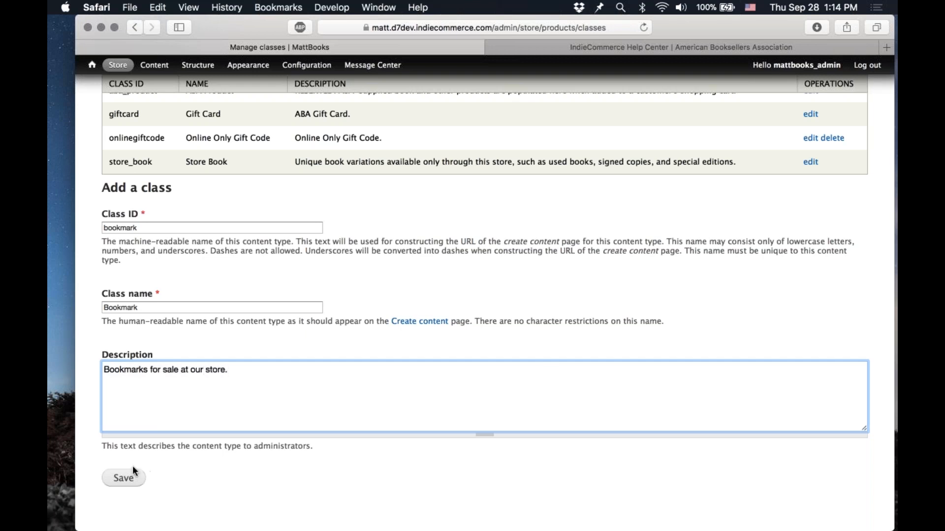
{"action": "left_click", "coordinate": [121, 486]}
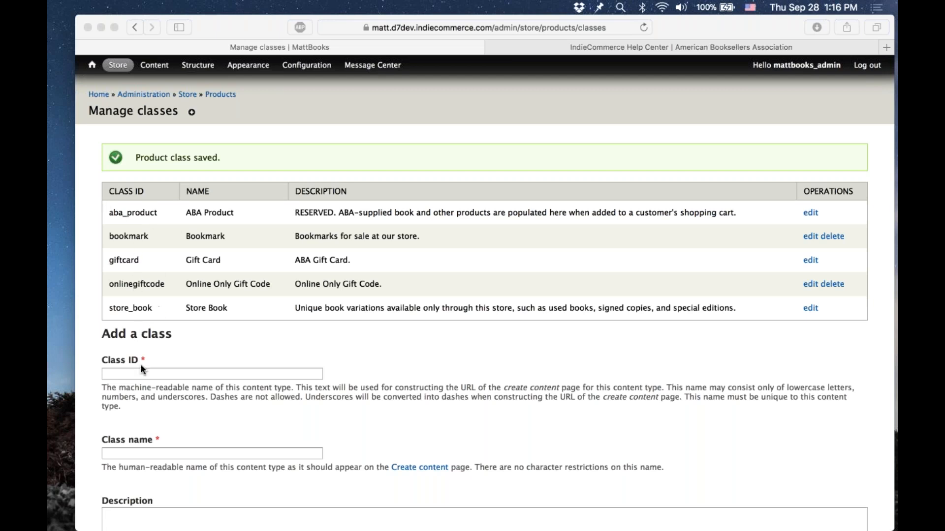
Step: Add another product class with class ID book and class name Book
{"action": "left_click", "coordinate": [207, 373]}
{"action": "left_click", "coordinate": [207, 372]}
{"action": "type", "text": "book"}
{"action": "key", "text": "Tab"}
{"action": "type", "text": "Bao"}
{"action": "key", "text": "BackSpace"}
{"action": "key", "text": "BackSpace"}
{"action": "type", "text": "ook"}
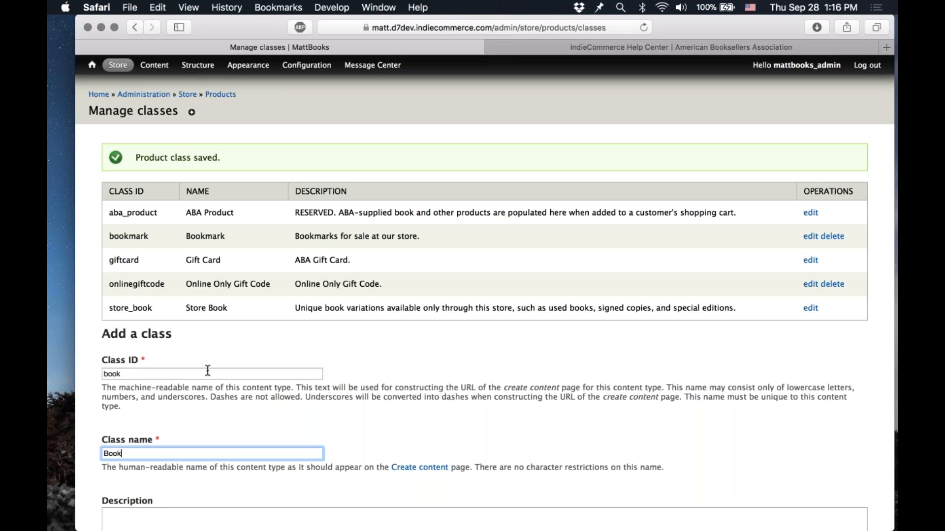
{"action": "key", "text": "Return"}
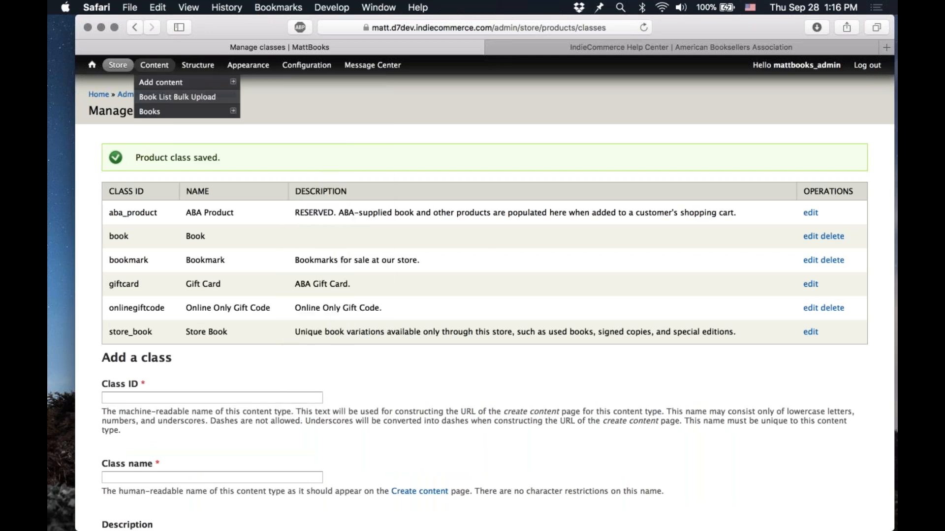
{"action": "mouse_move", "coordinate": [211, 110]}
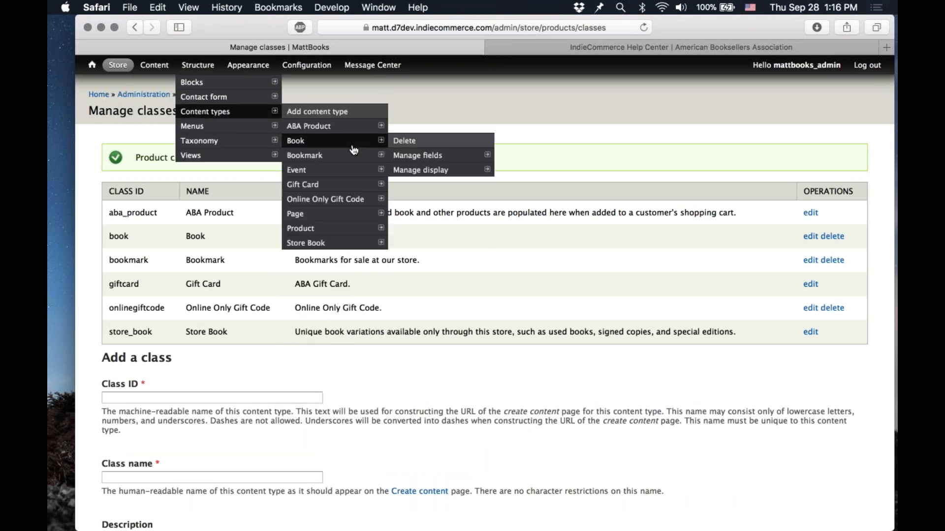
{"action": "mouse_move", "coordinate": [334, 243]}
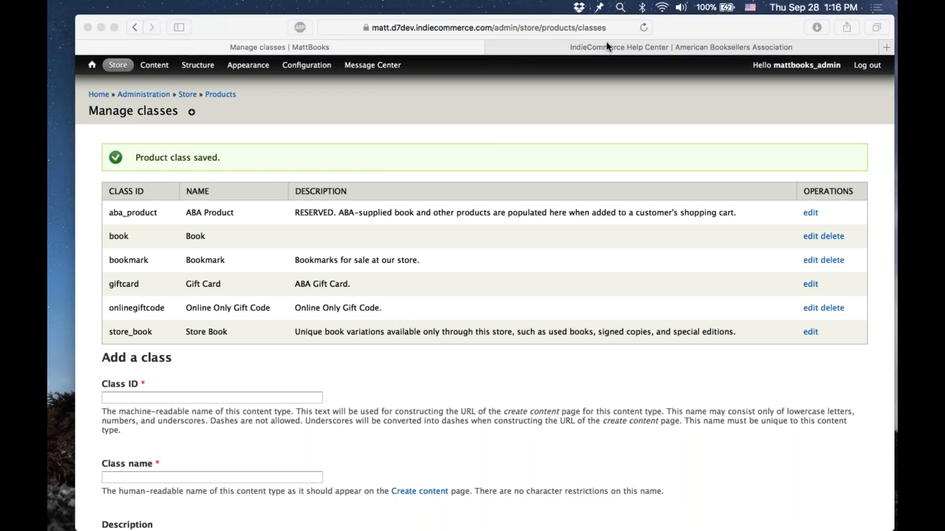
{"action": "left_click", "coordinate": [835, 236]}
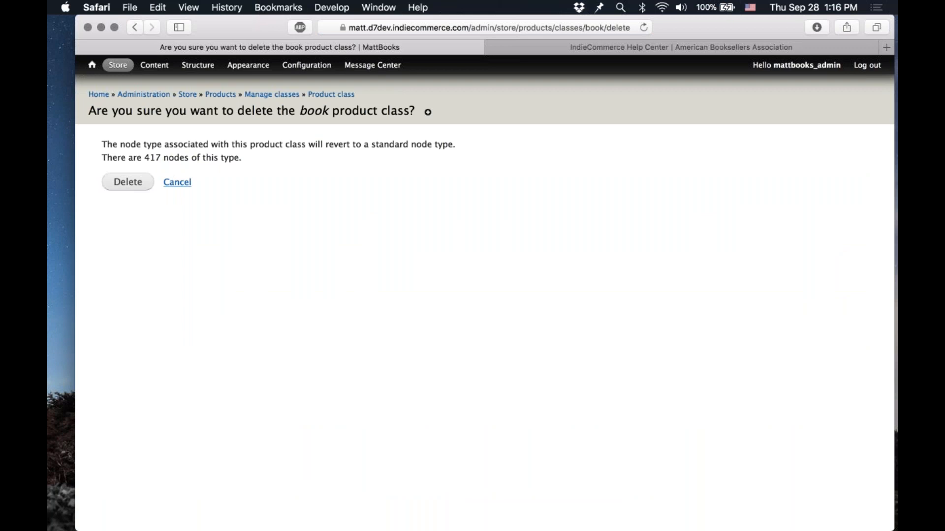
{"action": "left_click", "coordinate": [182, 184]}
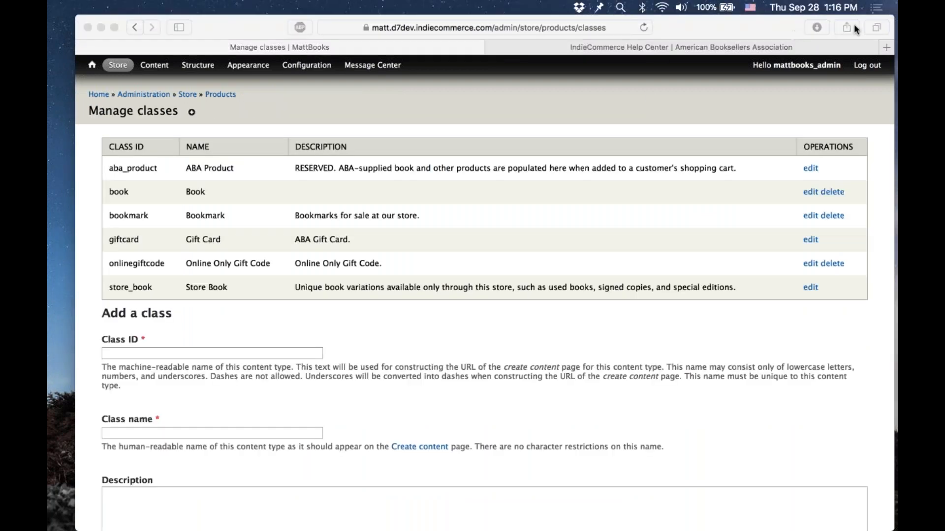
{"action": "left_click", "coordinate": [599, 128]}
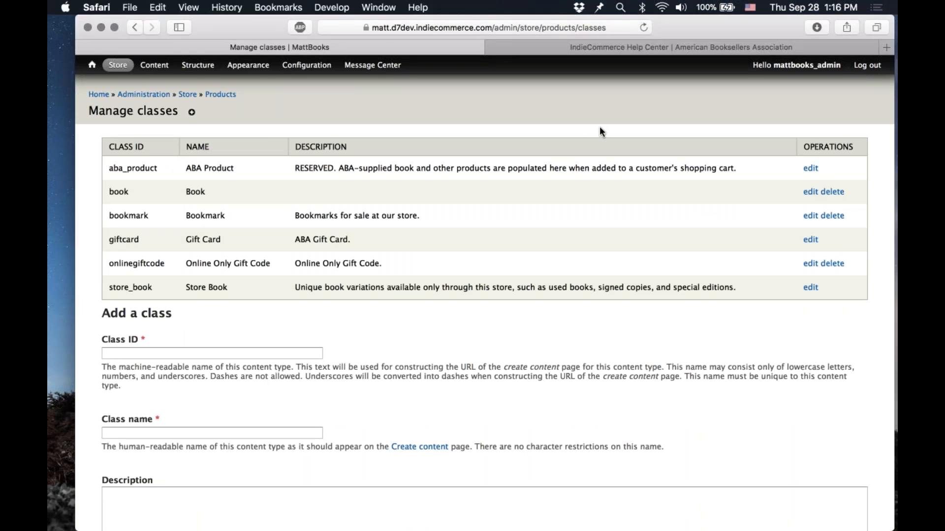
{"action": "left_click", "coordinate": [221, 353]}
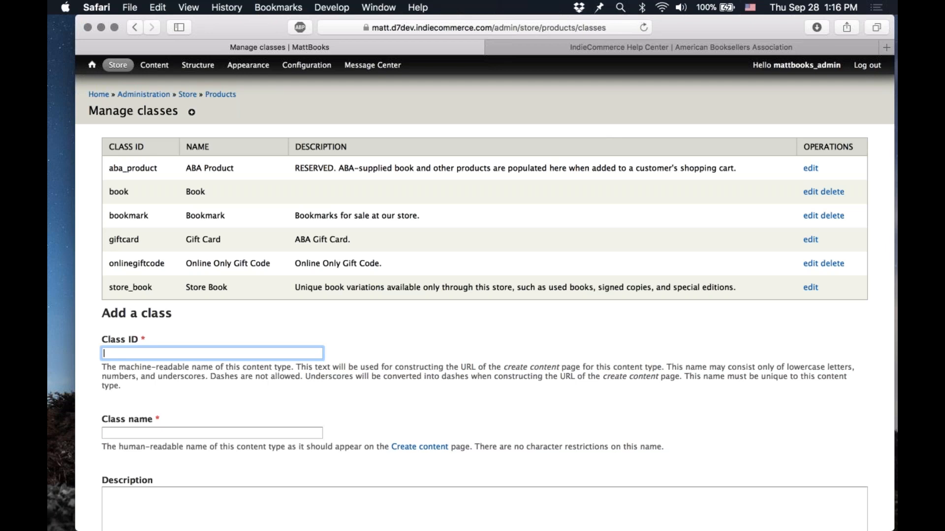
{"action": "type", "text": "matt_bookmark"}
{"action": "key", "text": "super+BackSpace"}
{"action": "left_click", "coordinate": [316, 331]}
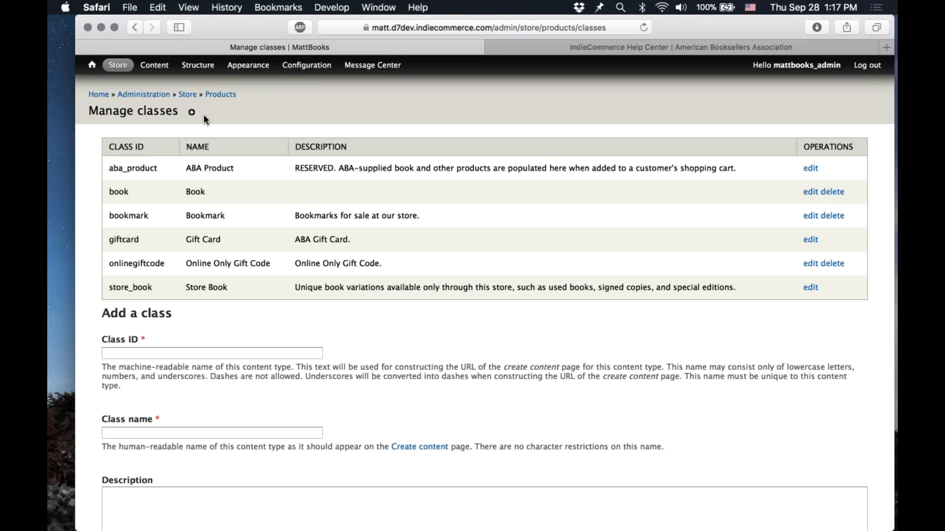
Step: Open a new Bookmark content form and look through its name, description, image and product fields
{"action": "mouse_move", "coordinate": [169, 66]}
{"action": "mouse_move", "coordinate": [177, 82]}
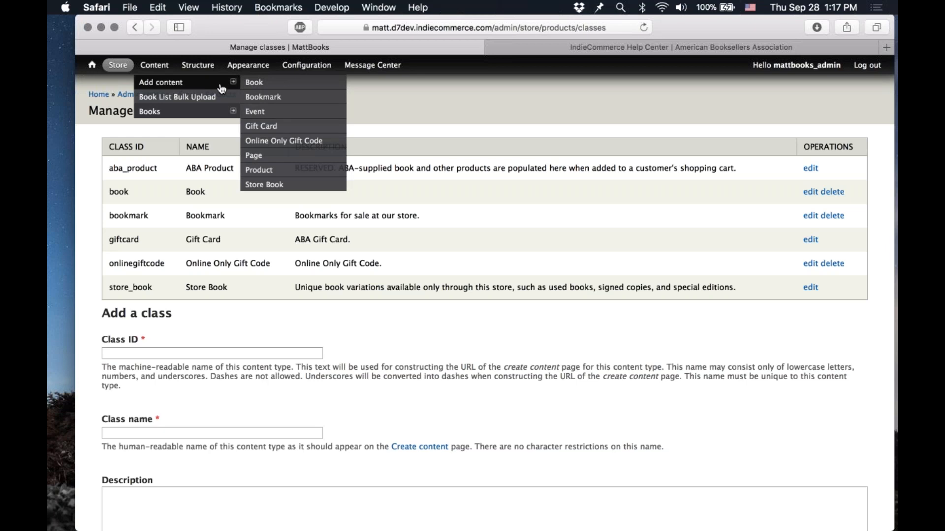
{"action": "left_click", "coordinate": [288, 97]}
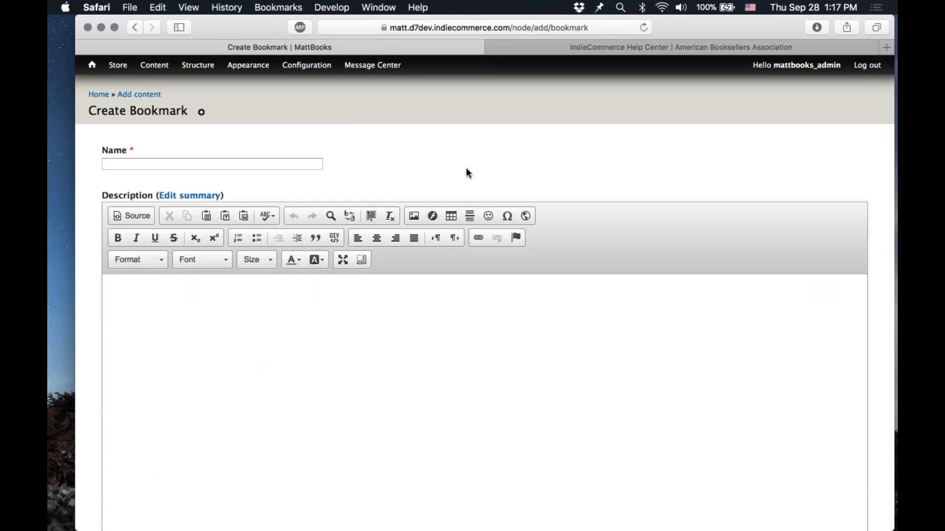
{"action": "scroll", "coordinate": [466, 167], "scroll_direction": "down", "scroll_amount": 2}
{"action": "left_click", "coordinate": [305, 108]}
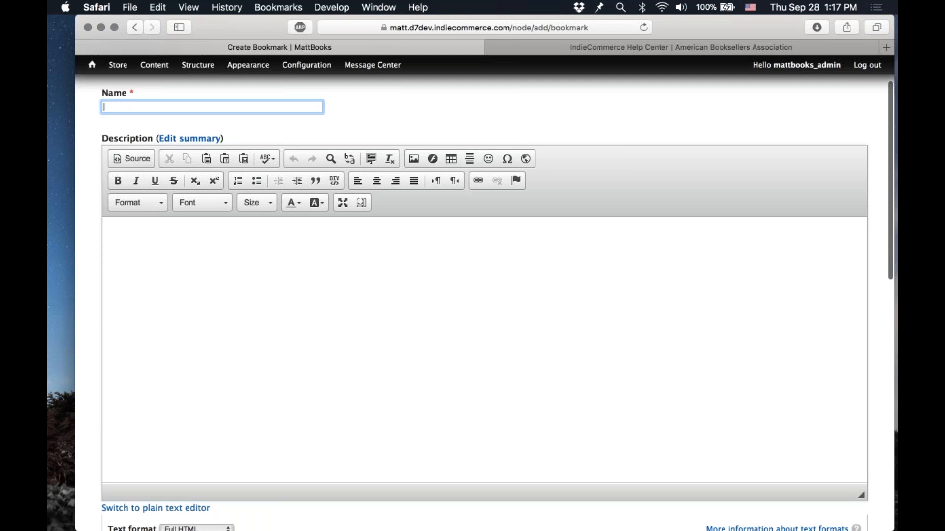
{"action": "scroll", "coordinate": [484, 295], "scroll_direction": "down", "scroll_amount": 5}
{"action": "scroll", "coordinate": [485, 295], "scroll_direction": "down", "scroll_amount": 4}
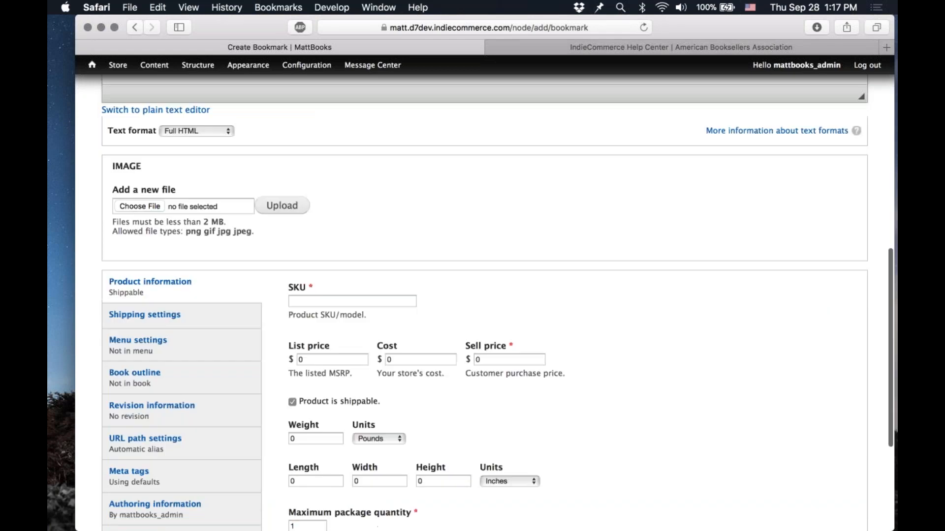
{"action": "scroll", "coordinate": [367, 240], "scroll_direction": "down", "scroll_amount": 1}
{"action": "left_click", "coordinate": [367, 241]}
{"action": "left_click", "coordinate": [497, 285]}
{"action": "left_click", "coordinate": [477, 293]}
{"action": "scroll", "coordinate": [476, 294], "scroll_direction": "down", "scroll_amount": 3}
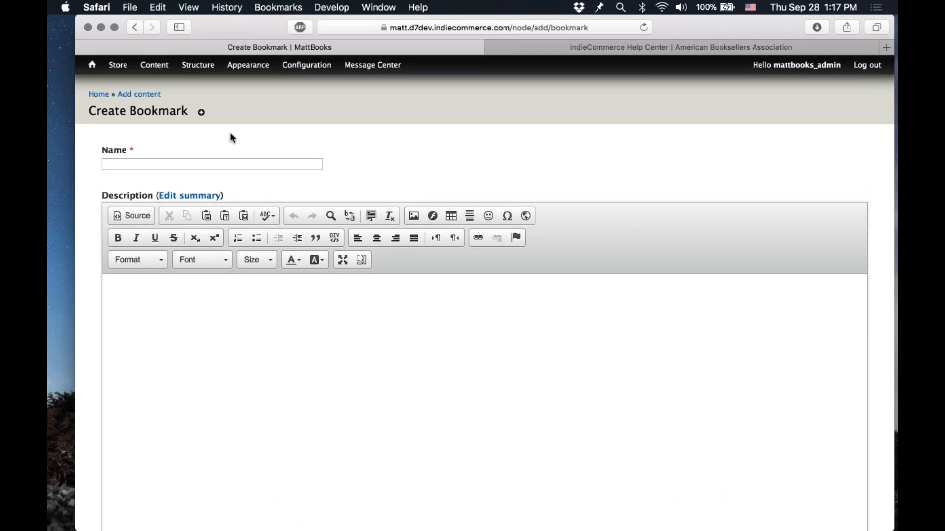
Step: Build the field import staging table for the Bookmark class on the Import Products Status page
{"action": "mouse_move", "coordinate": [117, 65]}
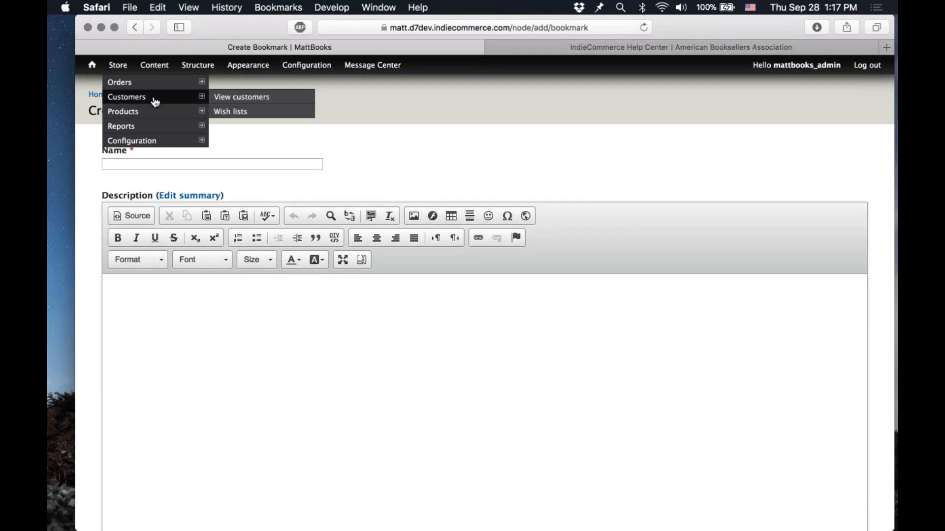
{"action": "mouse_move", "coordinate": [155, 113]}
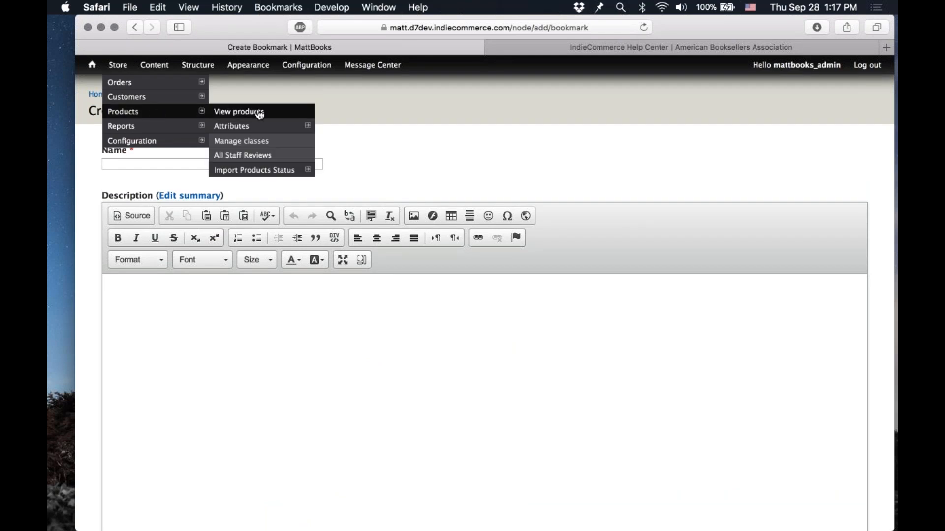
{"action": "mouse_move", "coordinate": [272, 174]}
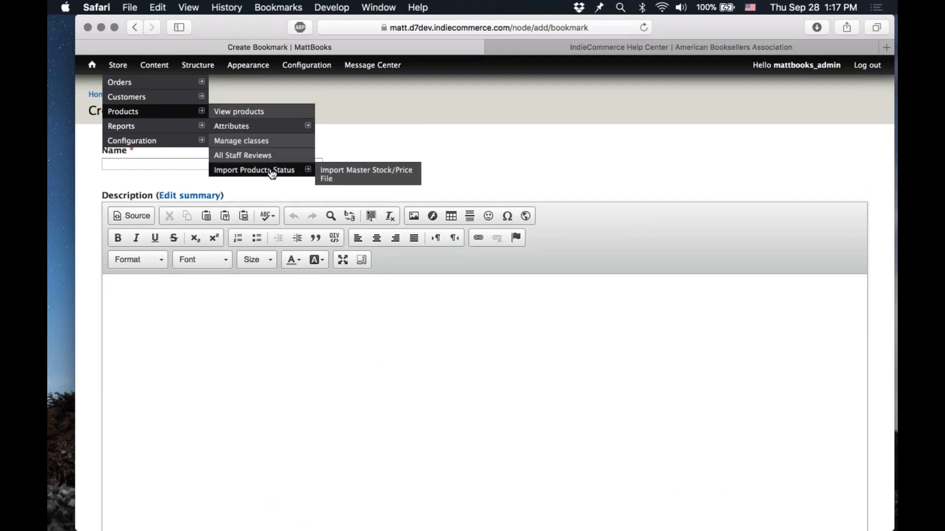
{"action": "left_click", "coordinate": [272, 173]}
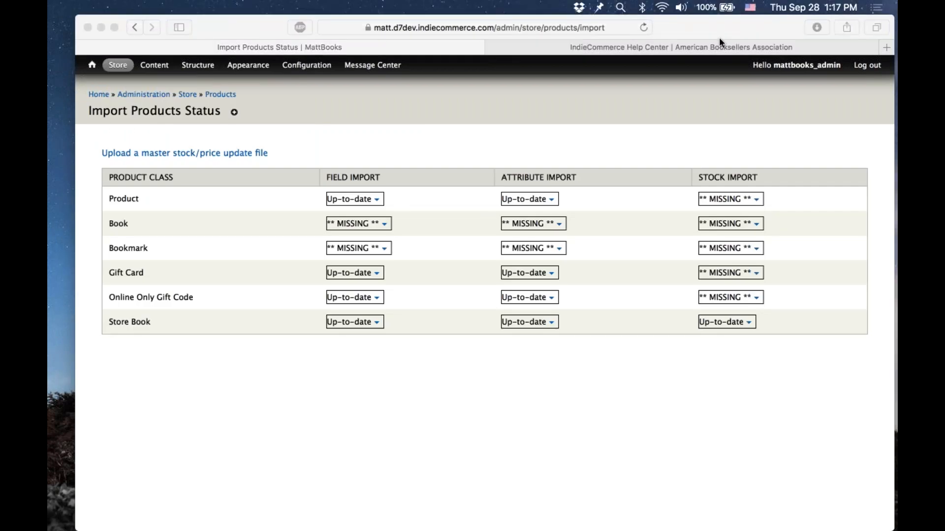
{"action": "left_click", "coordinate": [547, 133]}
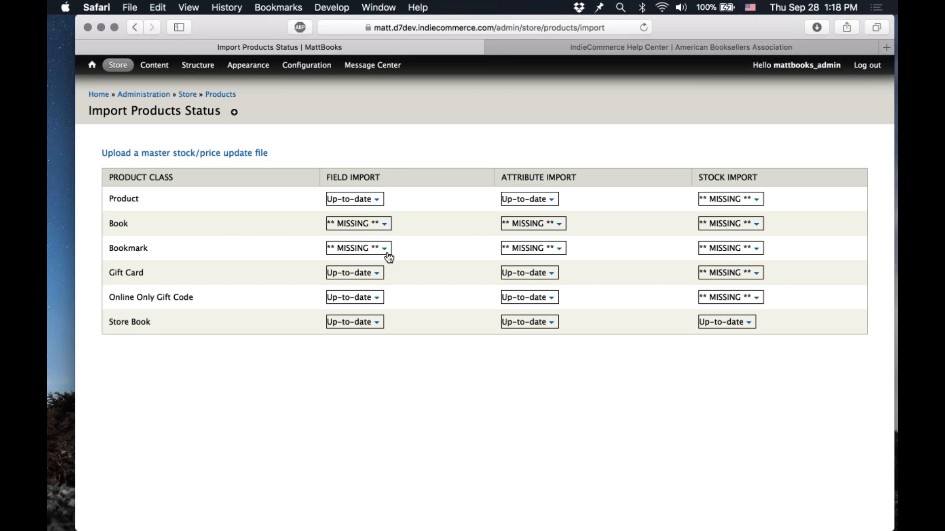
{"action": "double_click", "coordinate": [127, 250]}
{"action": "left_click", "coordinate": [319, 247]}
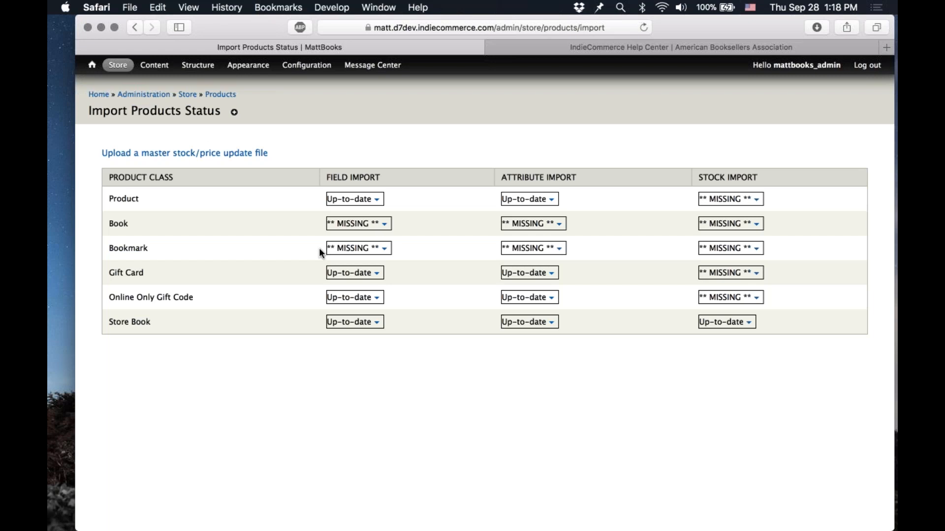
{"action": "left_click", "coordinate": [385, 249]}
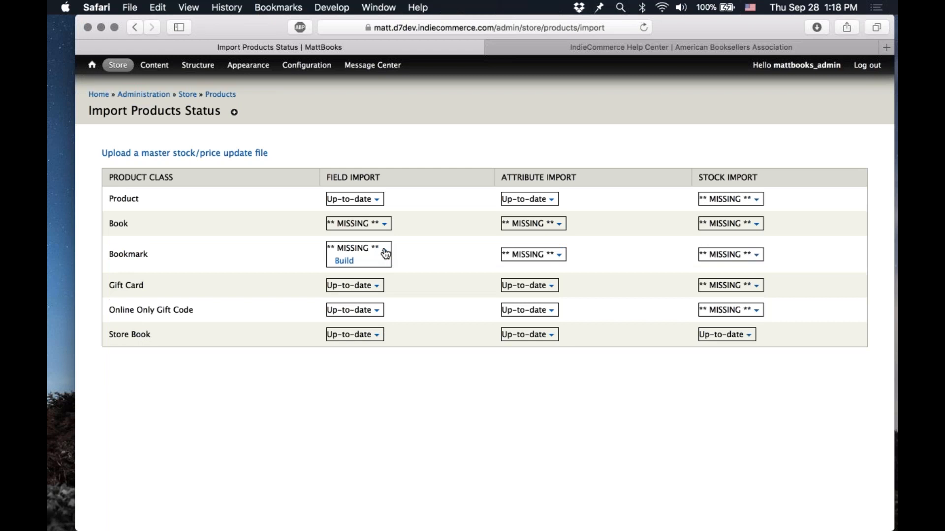
{"action": "left_click", "coordinate": [347, 265]}
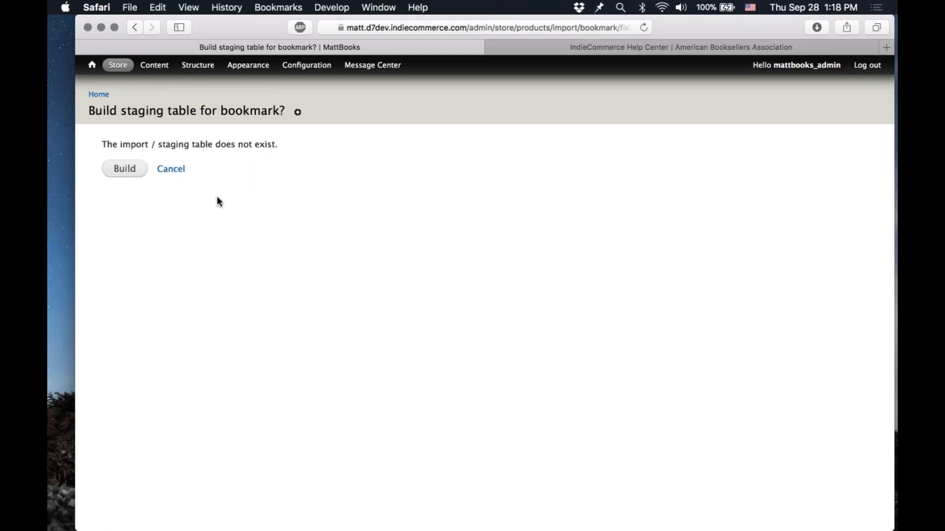
{"action": "left_click", "coordinate": [131, 169]}
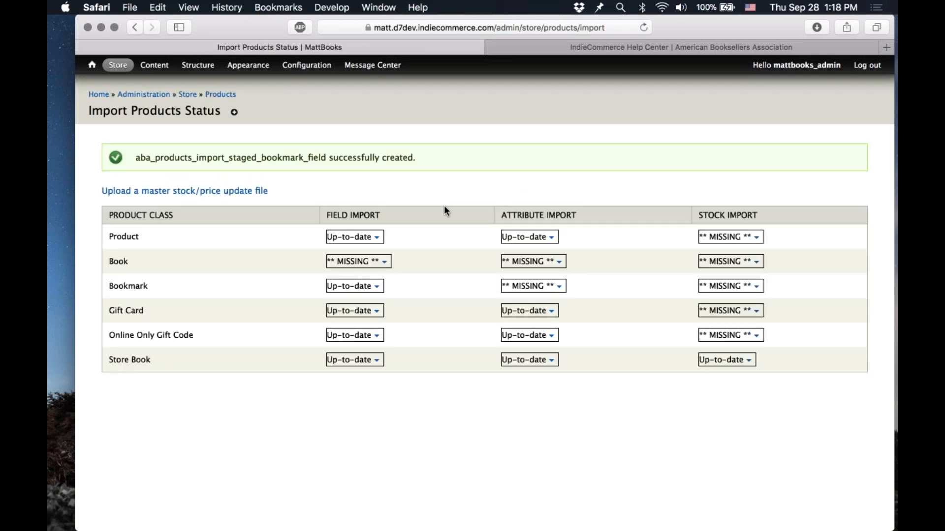
Step: Download the blank CSV template for the Bookmark field import
{"action": "left_click", "coordinate": [378, 290]}
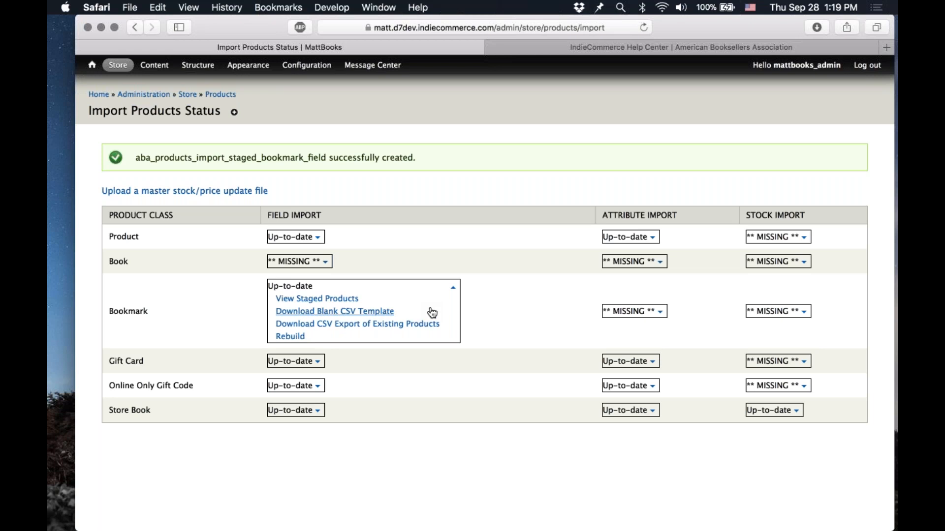
{"action": "left_click", "coordinate": [385, 315]}
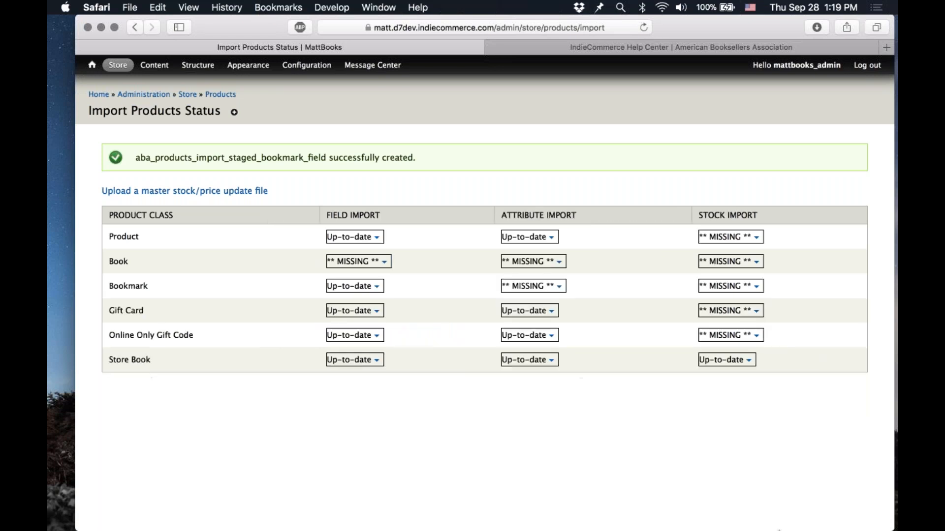
Step: Open the downloaded template__bookmark__field.csv in Numbers and add an empty row beneath the header row
{"action": "left_click", "coordinate": [803, 517]}
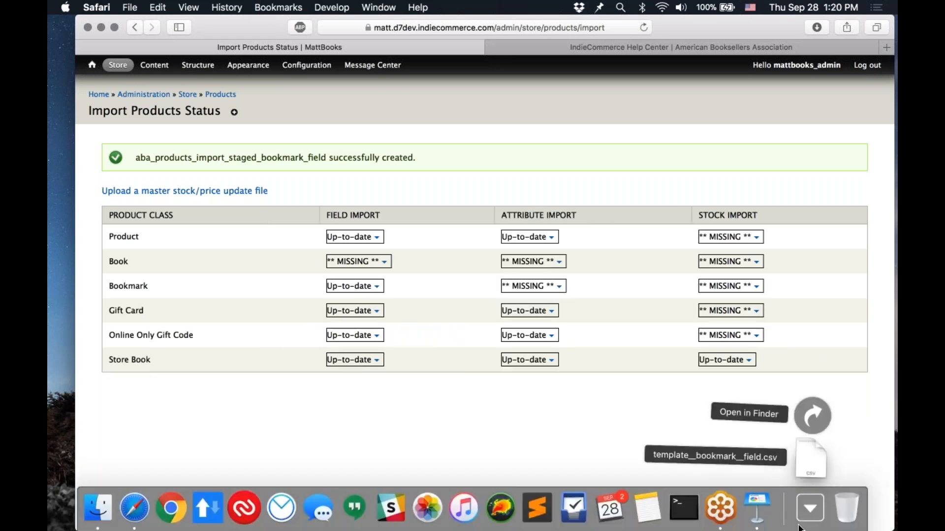
{"action": "left_click", "coordinate": [810, 471]}
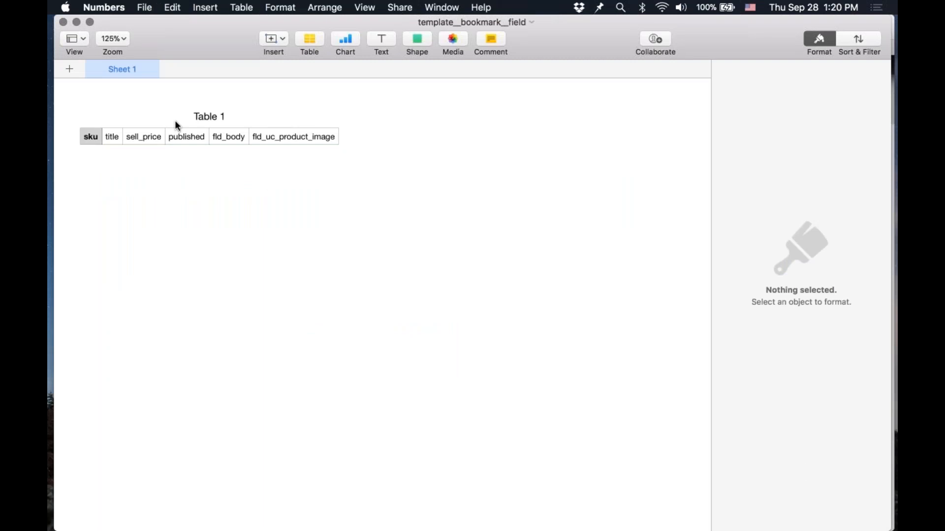
{"action": "left_click", "coordinate": [93, 133]}
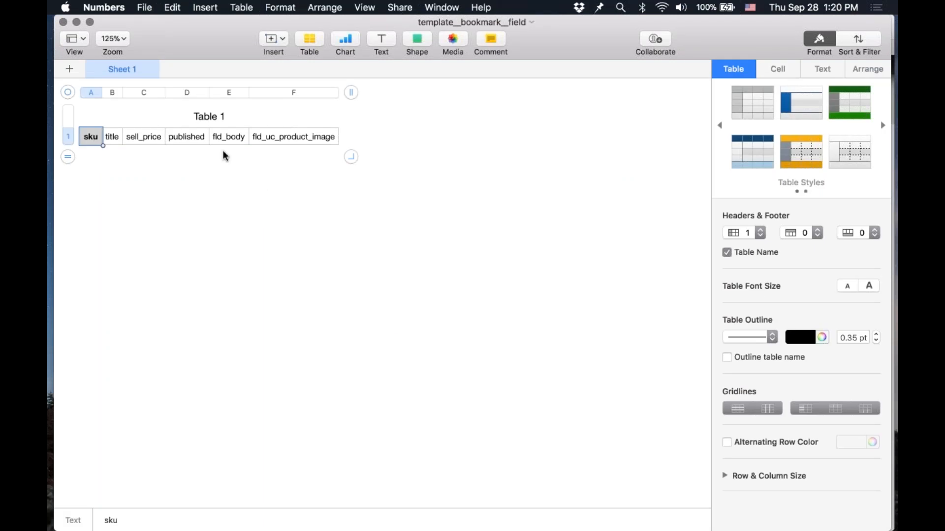
{"action": "key", "text": "Return"}
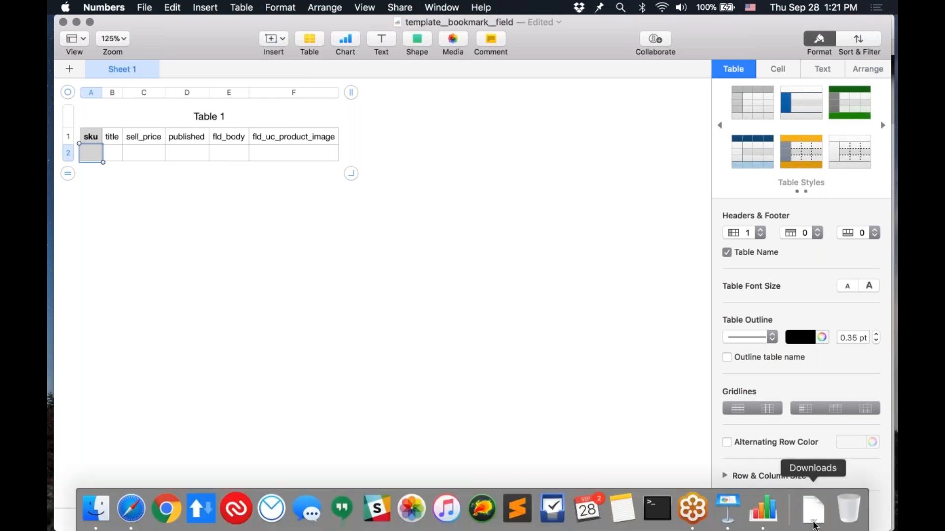
Step: Open the same template CSV in Sublime Text to view its raw comma-separated header, then close the editor without saving
{"action": "left_click", "coordinate": [813, 510]}
{"action": "left_click_drag", "start_coordinate": [818, 466], "coordinate": [517, 509]}
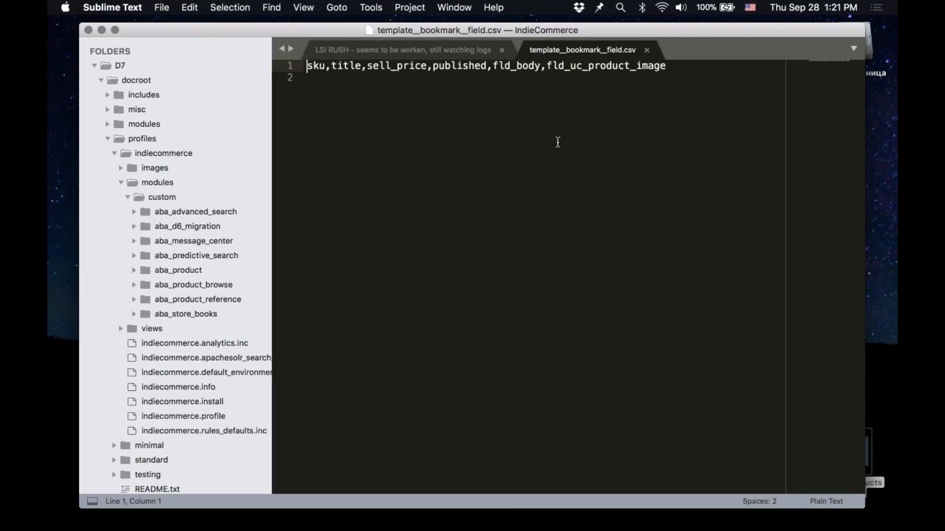
{"action": "key", "text": "Right"}
{"action": "key", "text": "Right"}
{"action": "key", "text": "Right"}
{"action": "key", "text": "Right"}
{"action": "key", "text": "Right"}
{"action": "key", "text": "Right"}
{"action": "key", "text": "Right"}
{"action": "key", "text": "Right"}
{"action": "key", "text": "Right"}
{"action": "key", "text": "Right"}
{"action": "key", "text": "Right"}
{"action": "key", "text": "Right"}
{"action": "key", "text": "Right"}
{"action": "key", "text": "Right"}
{"action": "key", "text": "Right"}
{"action": "key", "text": "Right"}
{"action": "key", "text": "Right"}
{"action": "key", "text": "Right"}
{"action": "key", "text": "Right"}
{"action": "key", "text": "Right"}
{"action": "key", "text": "Right"}
{"action": "left_click", "coordinate": [86, 30]}
{"action": "left_click", "coordinate": [89, 30]}
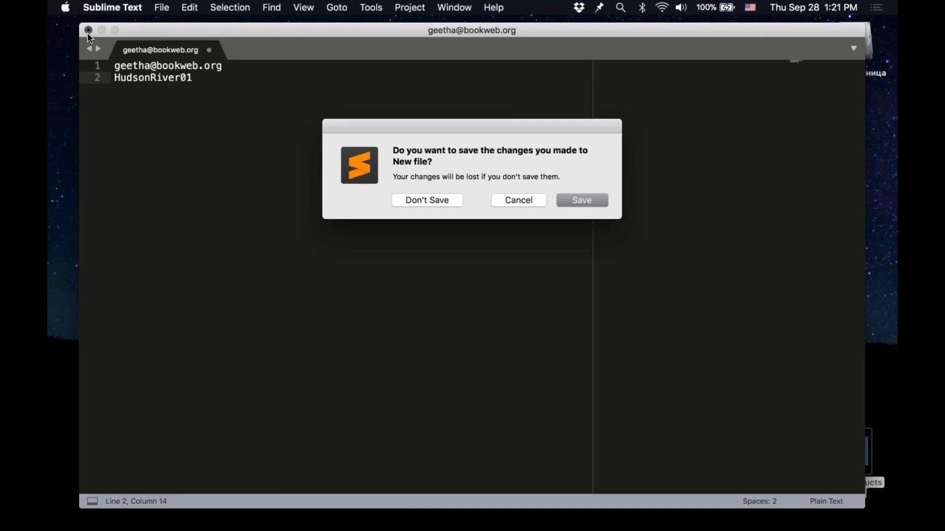
{"action": "left_click", "coordinate": [433, 199]}
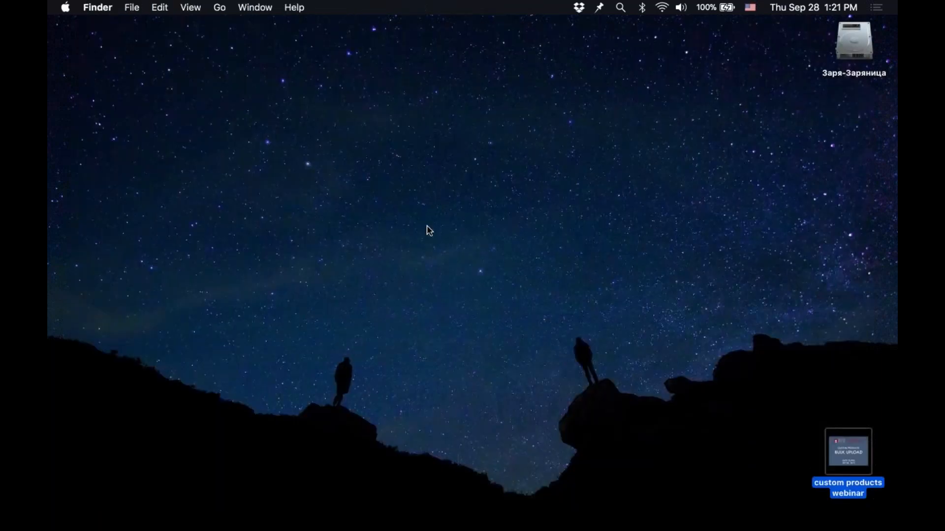
{"action": "left_click", "coordinate": [596, 142]}
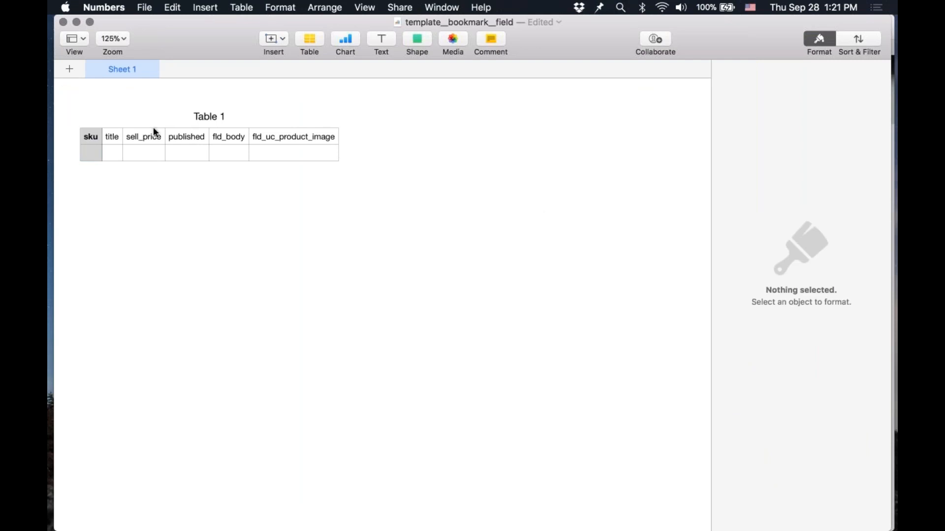
Step: Widen the sku column and add more empty rows to the table, up to row 11
{"action": "left_click", "coordinate": [96, 153]}
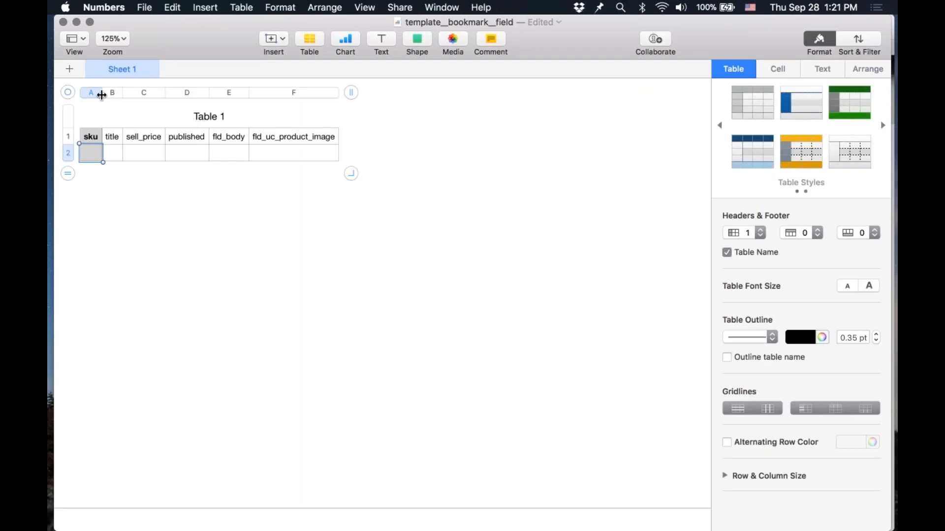
{"action": "left_click_drag", "start_coordinate": [102, 95], "coordinate": [146, 93]}
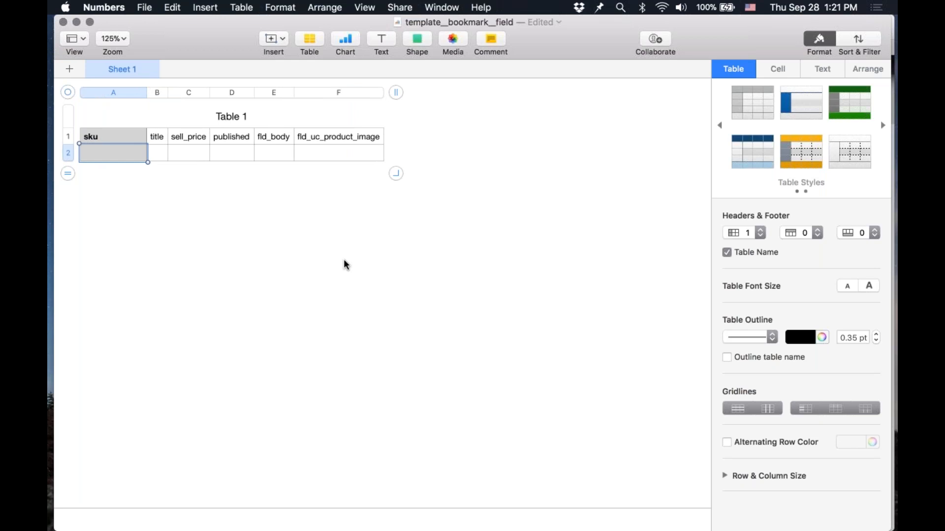
{"action": "key", "text": "Return"}
{"action": "key", "text": "Return"}
{"action": "key", "text": "Return"}
{"action": "key", "text": "Return"}
{"action": "key", "text": "Return"}
{"action": "key", "text": "Return"}
{"action": "key", "text": "Return"}
{"action": "key", "text": "Return"}
{"action": "key", "text": "Return"}
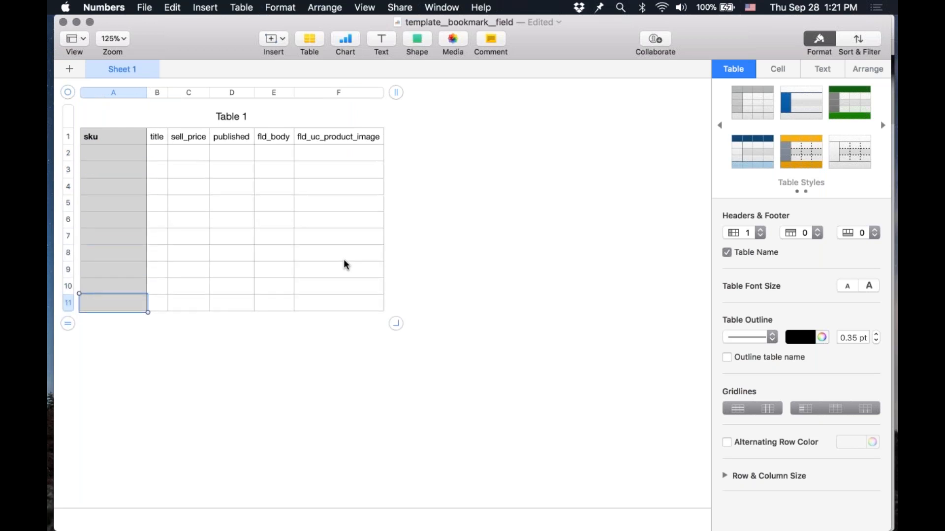
Step: Move through the template's cells to review the header row and its columns
{"action": "key", "text": "Up"}
{"action": "key", "text": "Up"}
{"action": "key", "text": "Up"}
{"action": "key", "text": "Up"}
{"action": "key", "text": "Up"}
{"action": "key", "text": "Up"}
{"action": "key", "text": "Up"}
{"action": "key", "text": "Up"}
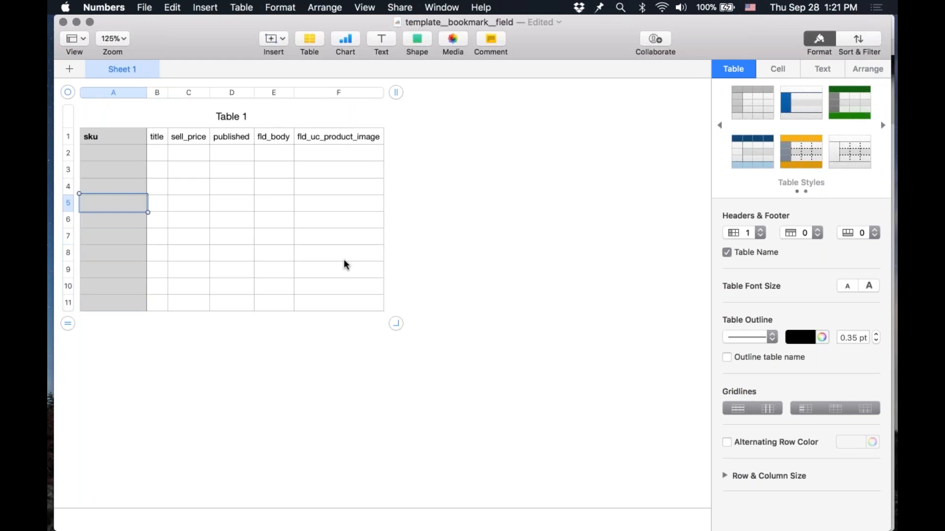
{"action": "key", "text": "Up"}
{"action": "key", "text": "Up"}
{"action": "key", "text": "Right"}
{"action": "key", "text": "Right"}
{"action": "key", "text": "Right"}
{"action": "key", "text": "Left"}
{"action": "key", "text": "Left"}
{"action": "key", "text": "Left"}
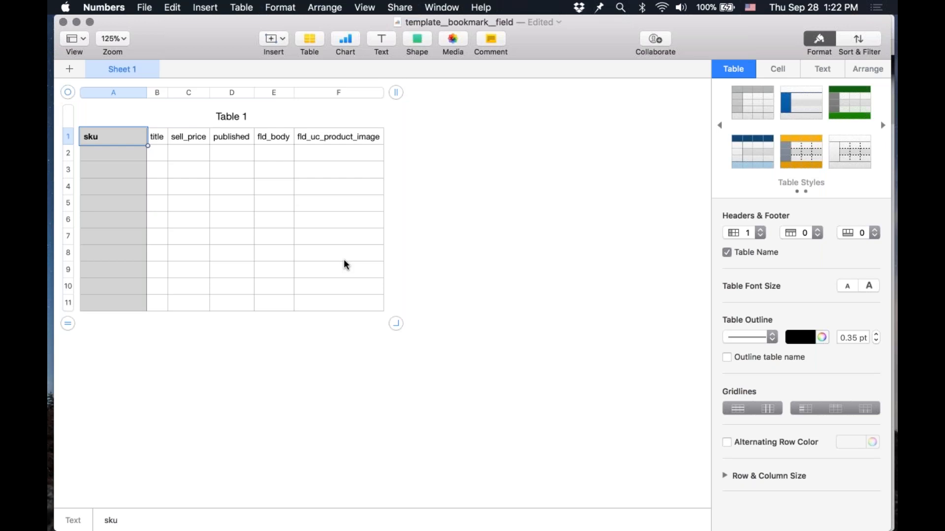
Step: Widen the title column to roughly twice its width
{"action": "key", "text": "Return"}
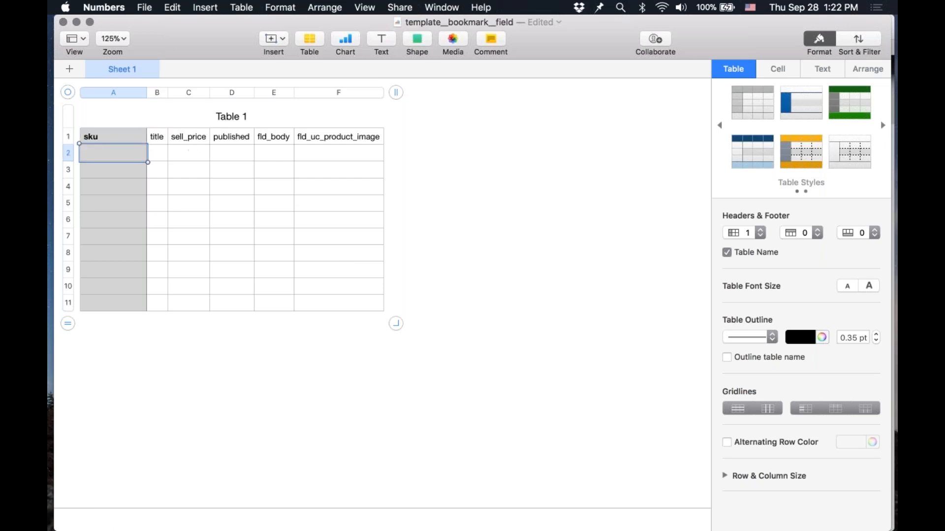
{"action": "left_click", "coordinate": [158, 146]}
{"action": "key", "text": "Tab"}
{"action": "left_click", "coordinate": [195, 139]}
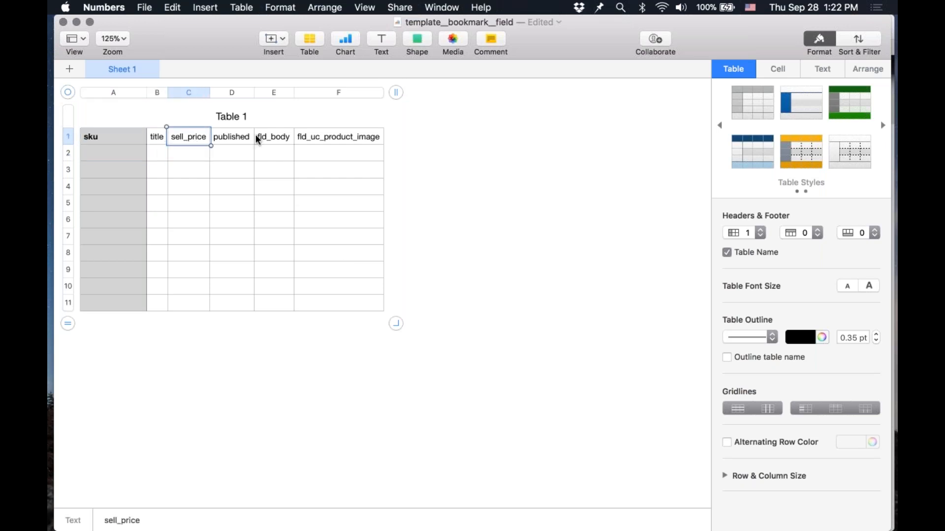
{"action": "left_click", "coordinate": [236, 141]}
{"action": "left_click", "coordinate": [123, 158]}
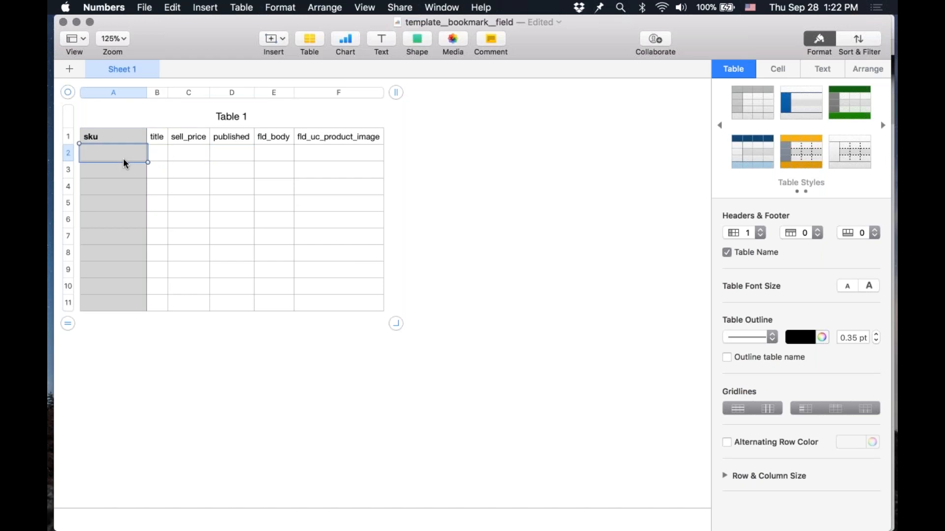
{"action": "key", "text": "Up"}
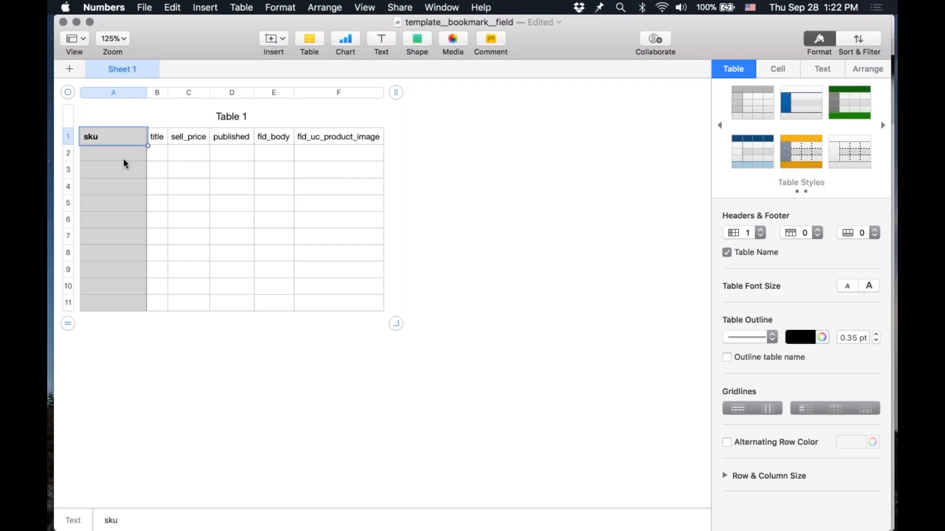
{"action": "key", "text": "Down"}
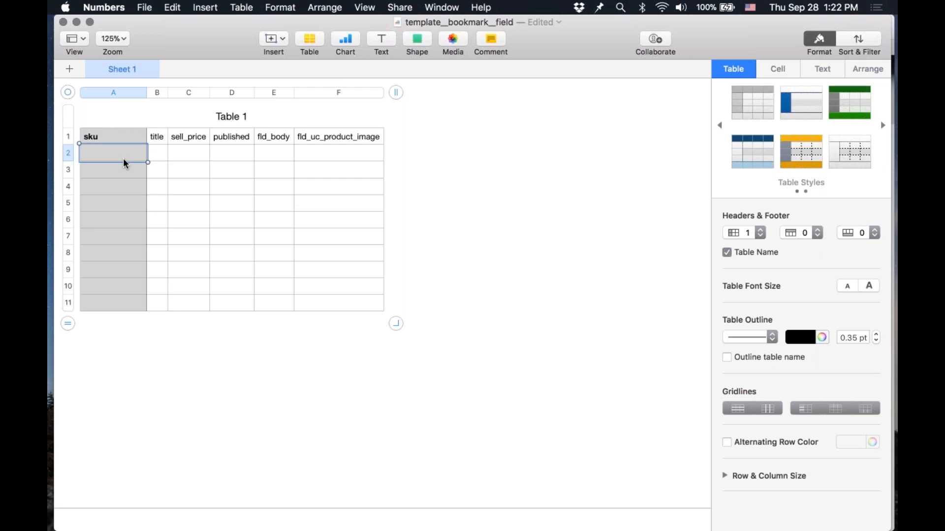
{"action": "key", "text": "Tab"}
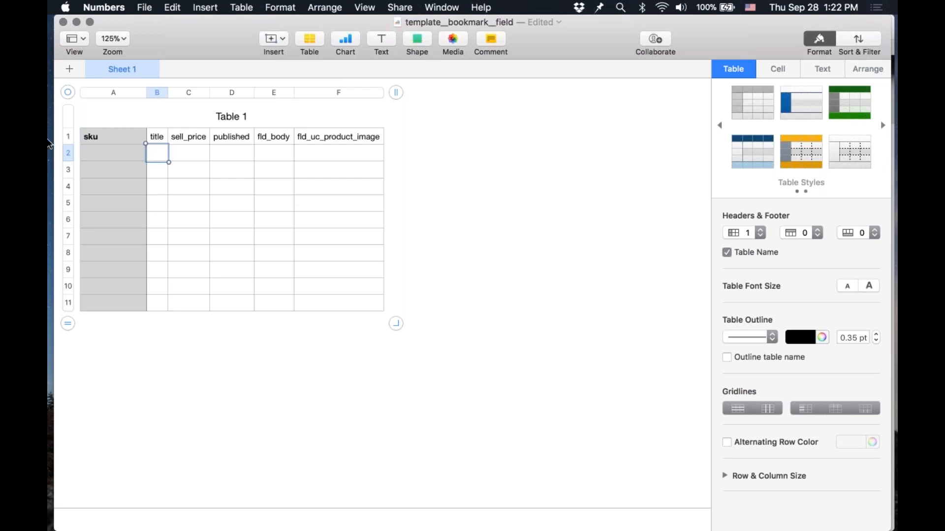
{"action": "left_click_drag", "start_coordinate": [168, 92], "coordinate": [285, 91]}
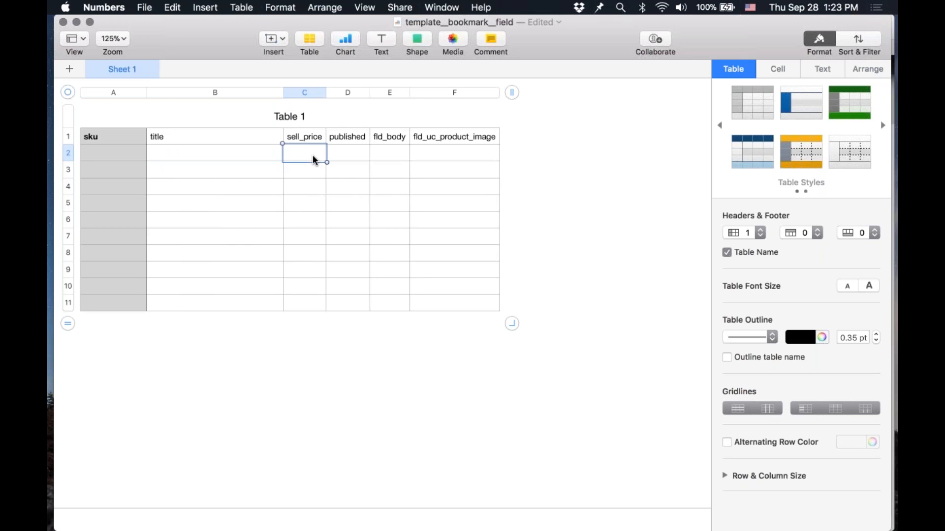
Step: Switch to Safari, open a new Bookmark form and review the Published checkbox under Publishing options
{"action": "key", "text": "Tab"}
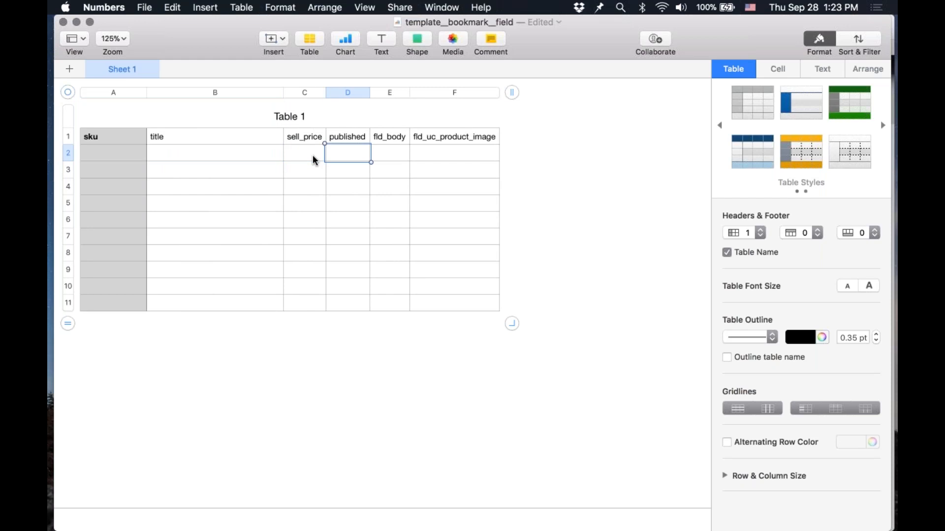
{"action": "mouse_move", "coordinate": [235, 524]}
{"action": "left_click", "coordinate": [131, 526]}
{"action": "mouse_move", "coordinate": [158, 87]}
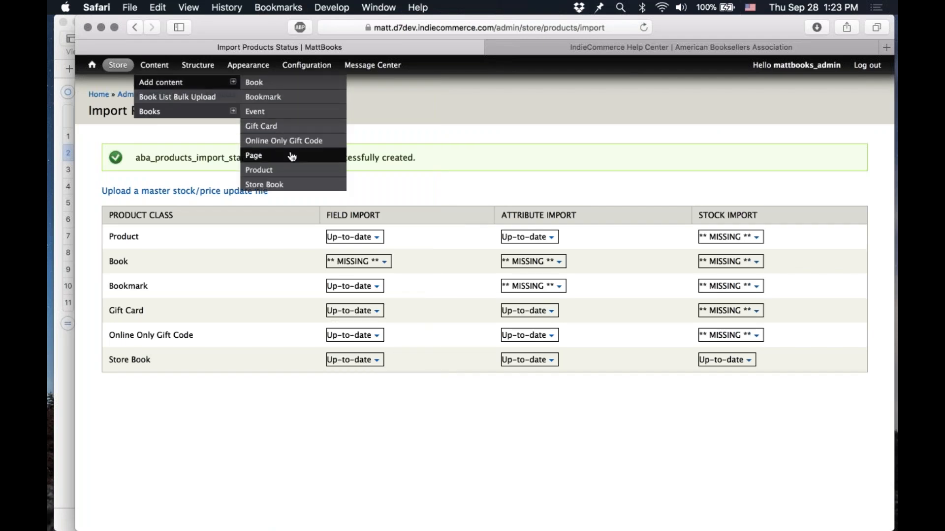
{"action": "left_click", "coordinate": [274, 98], "text": "super"}
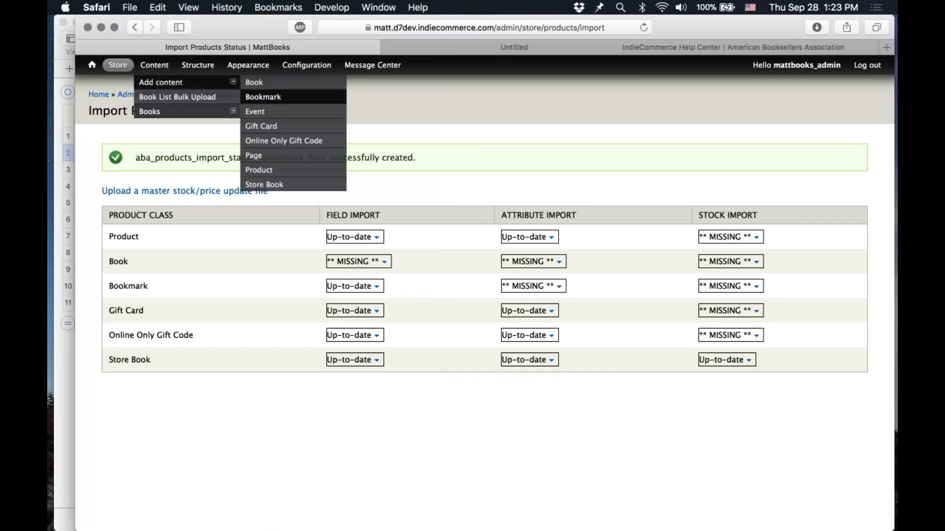
{"action": "left_click", "coordinate": [499, 50]}
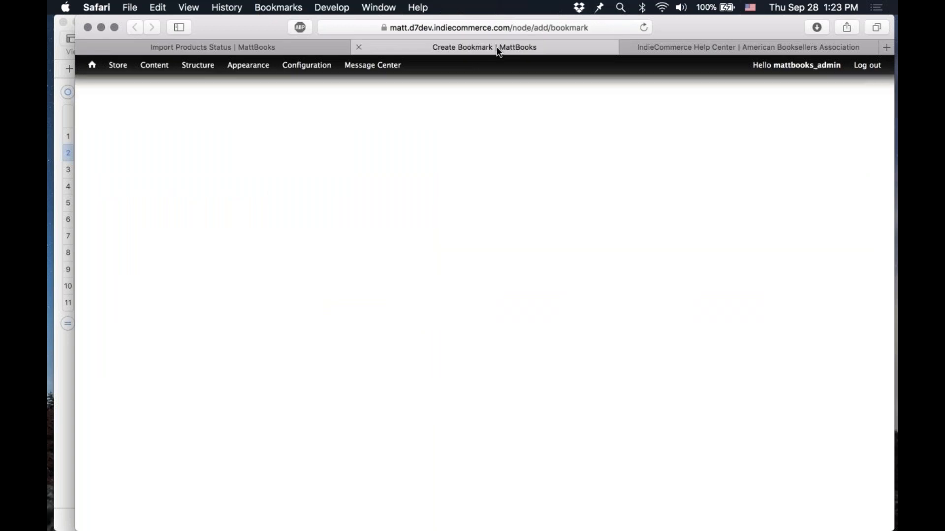
{"action": "scroll", "coordinate": [225, 391], "scroll_direction": "down", "scroll_amount": 15}
{"action": "scroll", "coordinate": [226, 390], "scroll_direction": "up", "scroll_amount": 2}
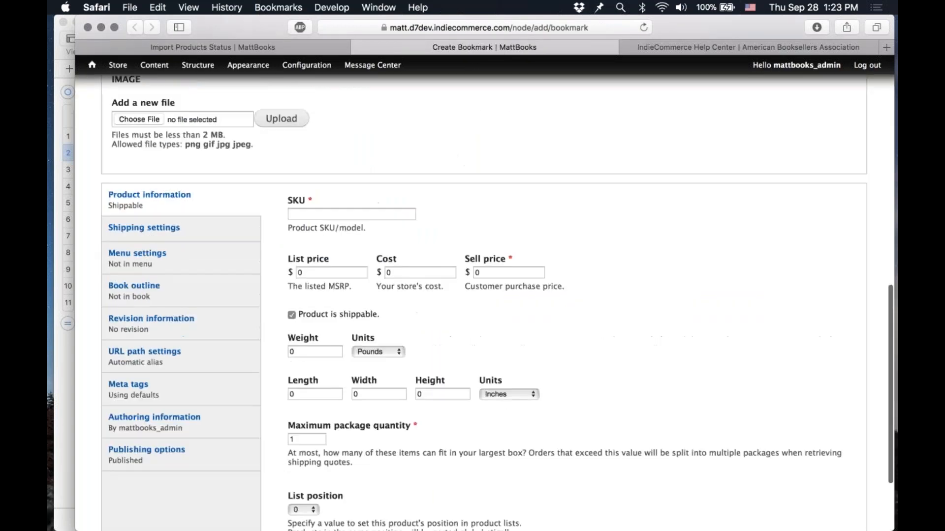
{"action": "scroll", "coordinate": [225, 390], "scroll_direction": "down", "scroll_amount": 2}
{"action": "left_click", "coordinate": [225, 390]}
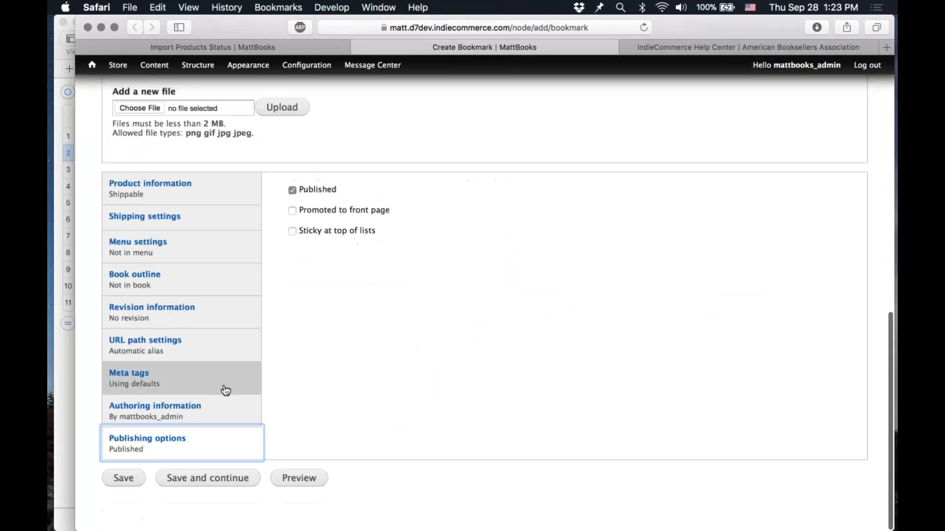
{"action": "left_click", "coordinate": [318, 189]}
{"action": "left_click", "coordinate": [318, 189]}
{"action": "left_click", "coordinate": [317, 190]}
{"action": "left_click", "coordinate": [318, 190]}
{"action": "left_click", "coordinate": [318, 189]}
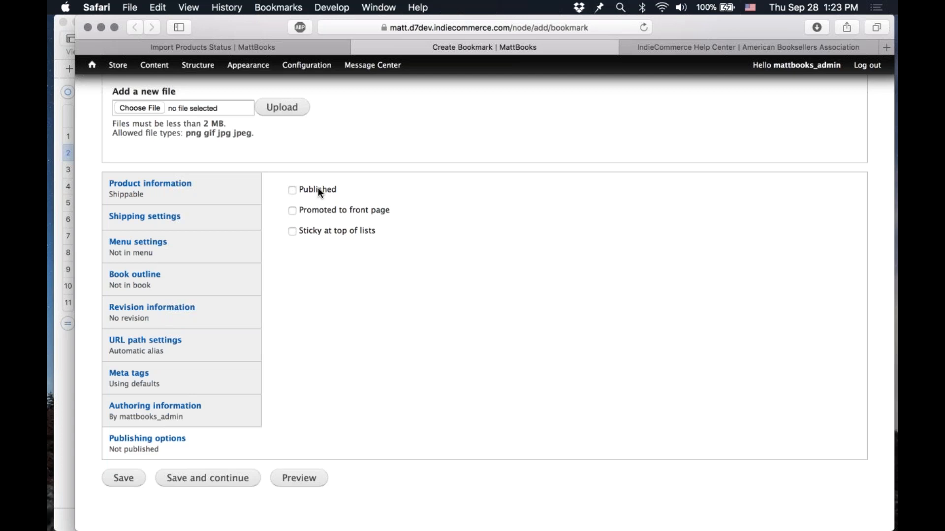
{"action": "left_click", "coordinate": [319, 190]}
Step: Try entering 1 and 0 in the published cell of row 2, then clear the cell
{"action": "key", "text": "super+Tab"}
{"action": "type", "text": "1"}
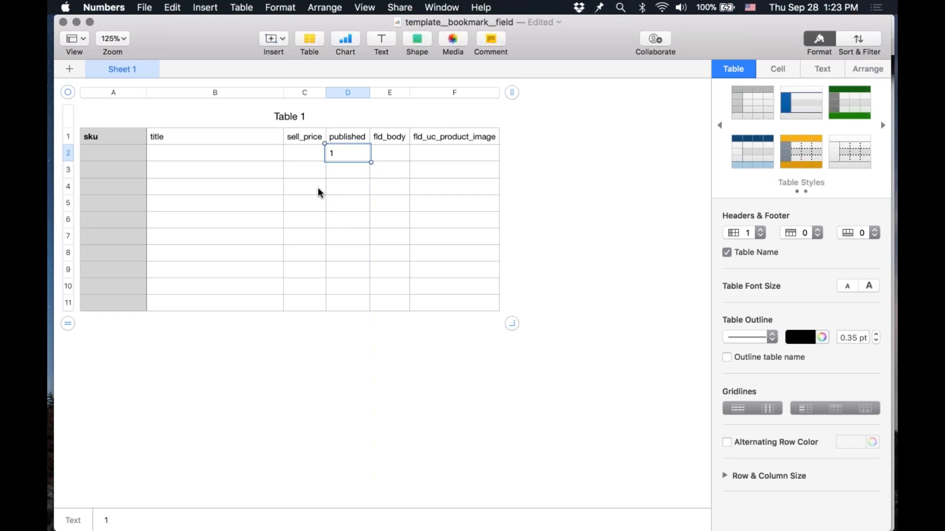
{"action": "key", "text": "BackSpace"}
{"action": "type", "text": "0"}
{"action": "key", "text": "BackSpace"}
{"action": "type", "text": "1"}
{"action": "key", "text": "BackSpace"}
{"action": "key", "text": "Tab"}
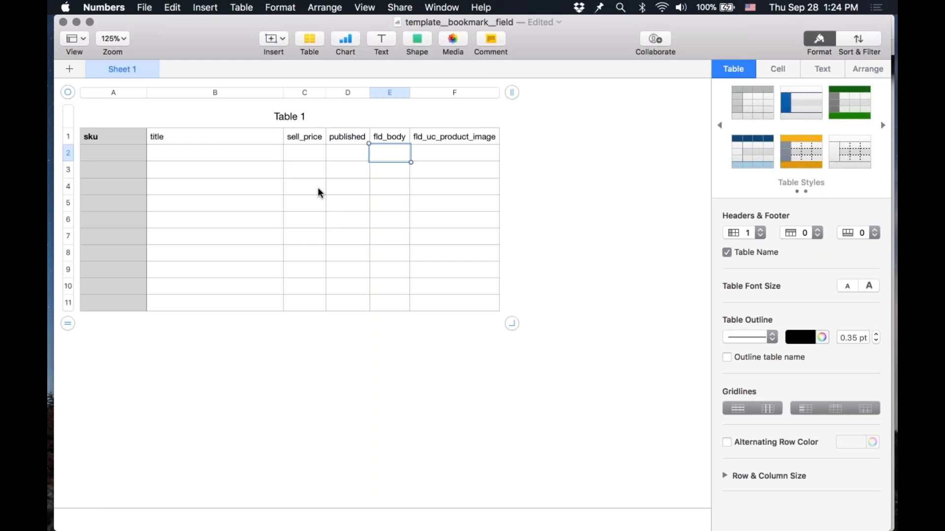
Step: Move through the header cells to review the fld_body and fld_uc_product_image columns
{"action": "key", "text": "Left"}
{"action": "key", "text": "Left"}
{"action": "key", "text": "Left"}
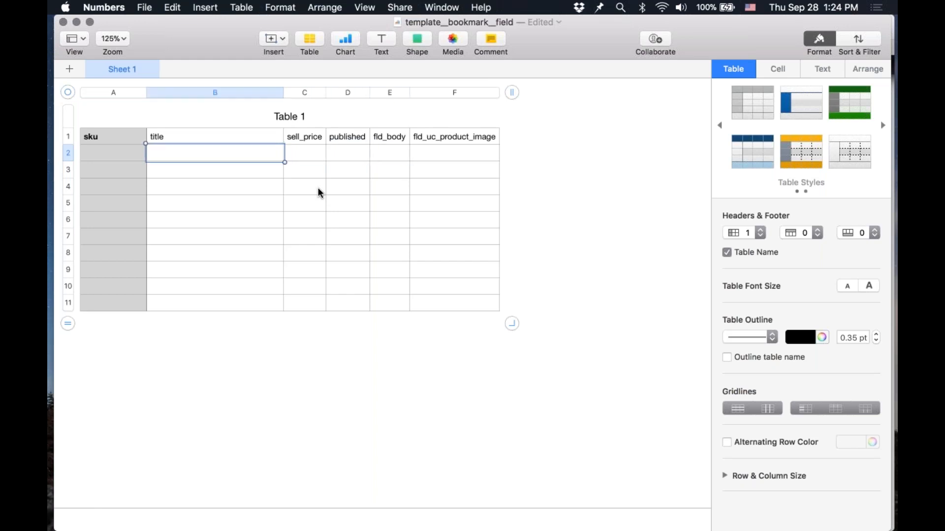
{"action": "key", "text": "Left"}
{"action": "key", "text": "Up"}
{"action": "key", "text": "Right"}
{"action": "key", "text": "Right"}
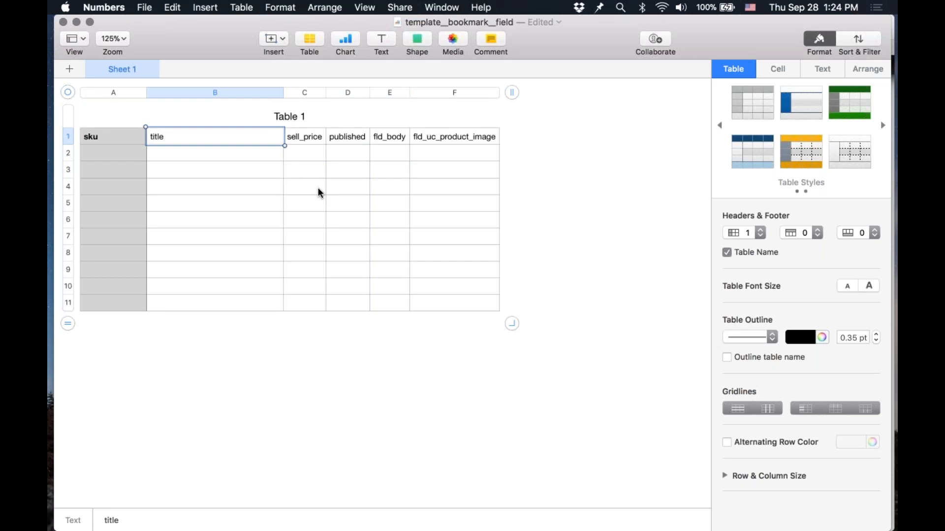
{"action": "key", "text": "Right"}
{"action": "key", "text": "Down"}
{"action": "key", "text": "Down"}
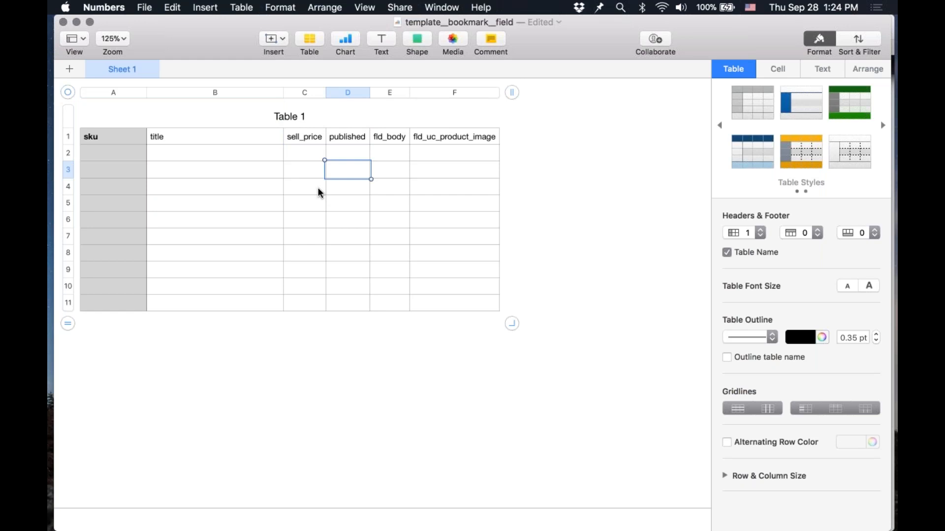
{"action": "key", "text": "Right"}
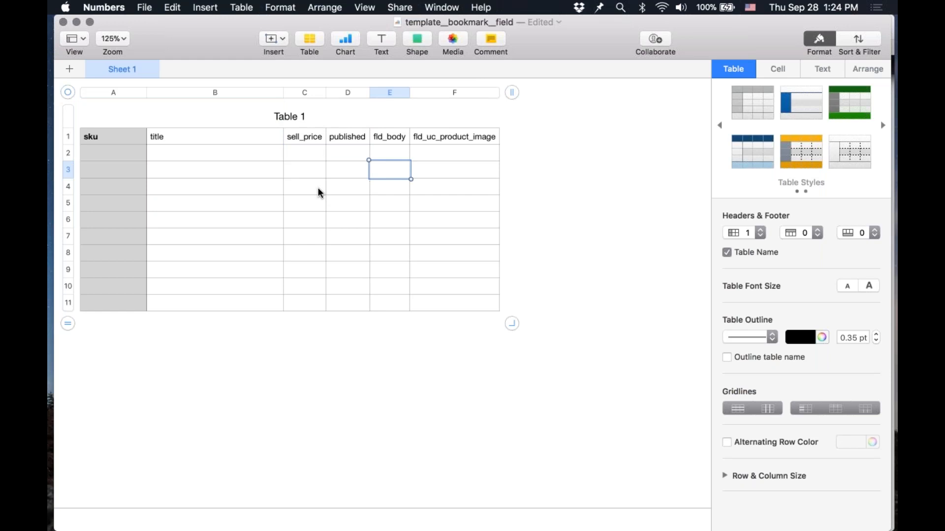
{"action": "key", "text": "Up"}
{"action": "key", "text": "Up"}
{"action": "key", "text": "Right"}
{"action": "key", "text": "Left"}
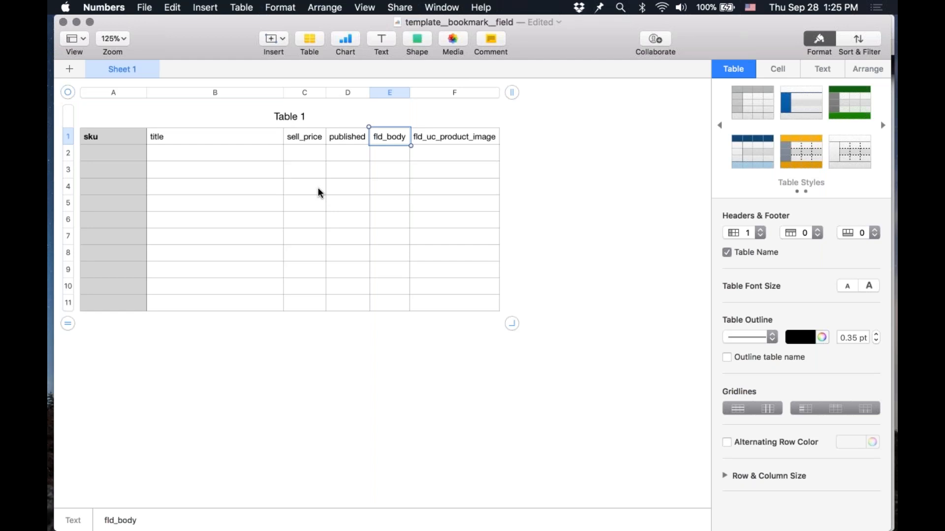
{"action": "key", "text": "Tab"}
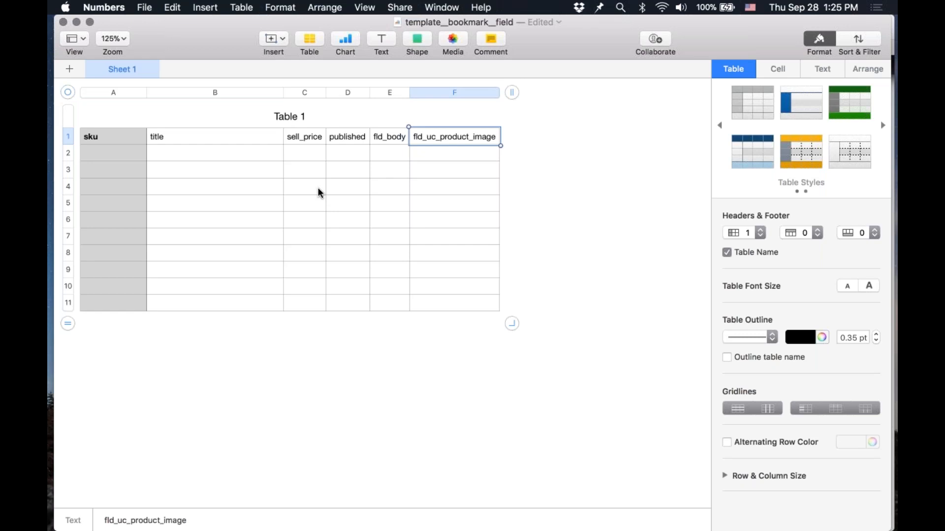
Step: Step through the row 2 cells across the columns to review the template's layout
{"action": "key", "text": "Left"}
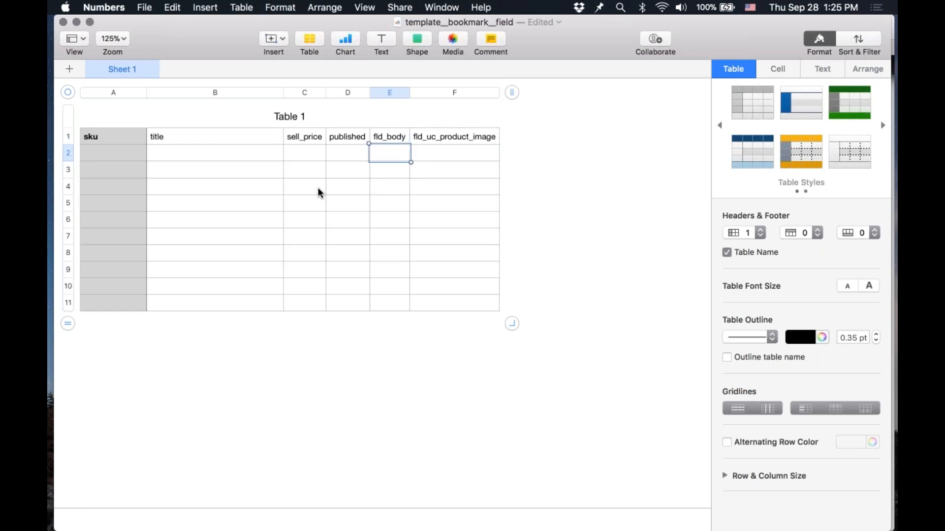
{"action": "key", "text": "Right"}
{"action": "key", "text": "Left"}
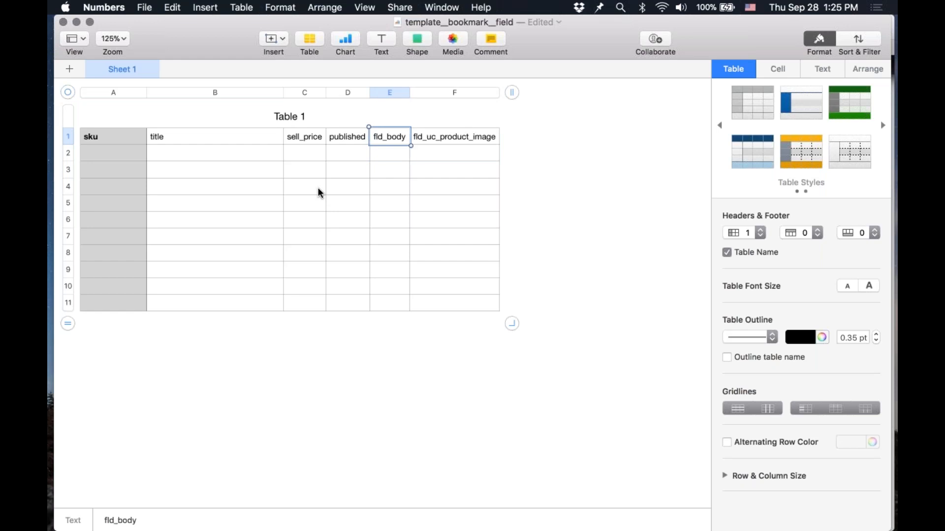
{"action": "key", "text": "Down"}
{"action": "key", "text": "Left"}
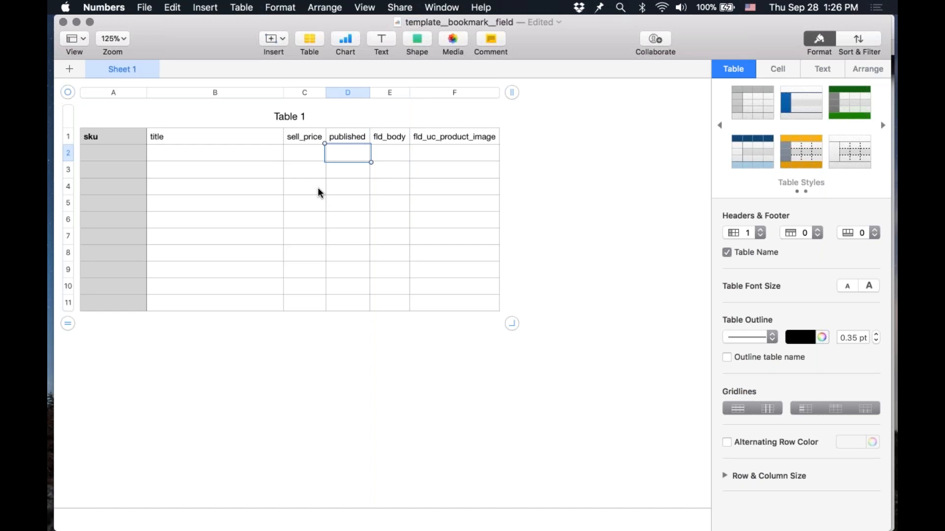
{"action": "key", "text": "Tab"}
{"action": "key", "text": "Tab"}
{"action": "key", "text": "shift+Tab"}
{"action": "key", "text": "shift+Tab"}
{"action": "key", "text": "shift+Tab"}
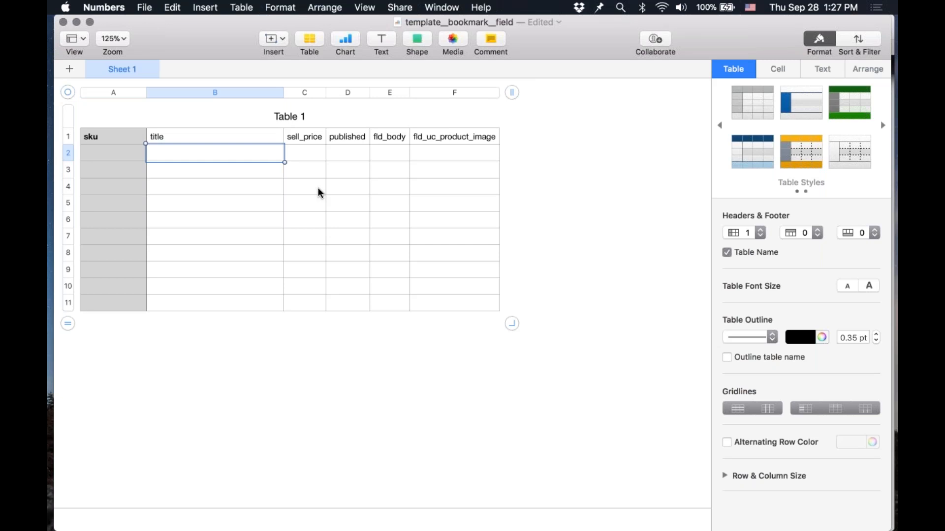
Step: Select each header cell in turn to review the column names sku through fld_uc_product_image
{"action": "left_click", "coordinate": [124, 138]}
{"action": "left_click", "coordinate": [184, 136]}
{"action": "left_click", "coordinate": [305, 138]}
{"action": "left_click", "coordinate": [348, 131]}
{"action": "left_click", "coordinate": [387, 134]}
{"action": "key", "text": "Tab"}
{"action": "left_click", "coordinate": [433, 166]}
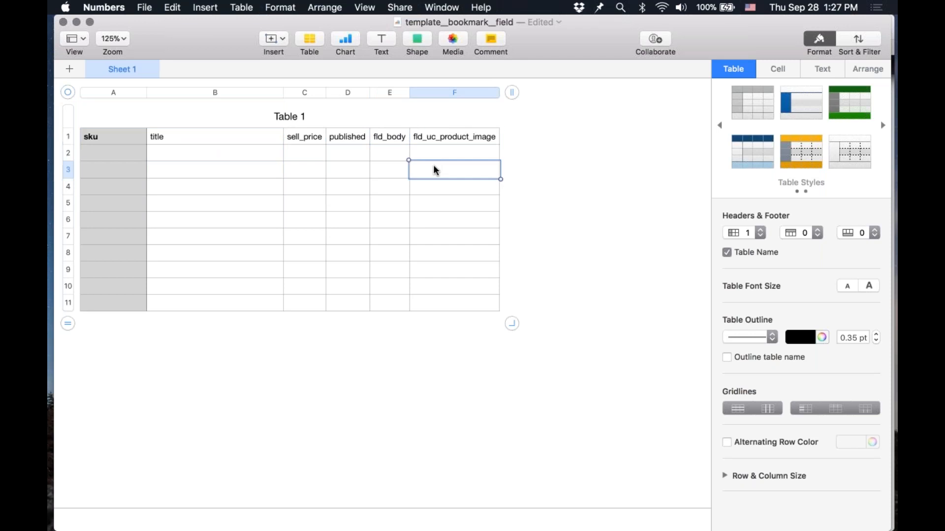
{"action": "left_click", "coordinate": [361, 163]}
Step: Enter the SKU CATMARK123 in the sku cell of row 2
{"action": "key", "text": "Left"}
{"action": "key", "text": "Up"}
{"action": "key", "text": "Left"}
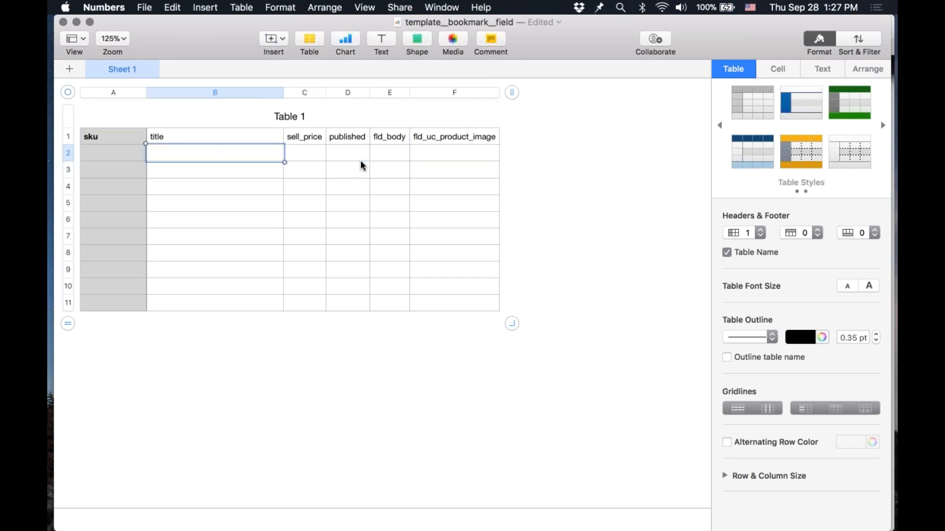
{"action": "key", "text": "Left"}
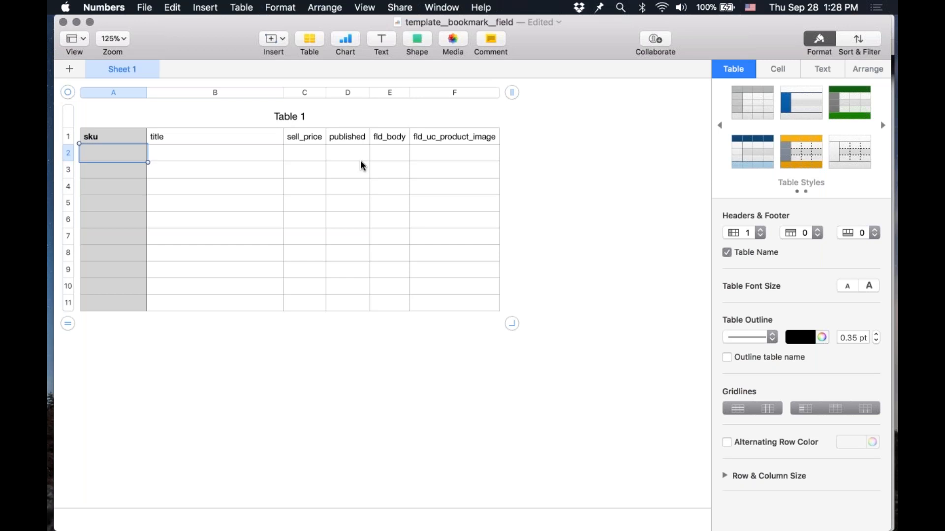
{"action": "type", "text": "CATMARK123"}
{"action": "key", "text": "Tab"}
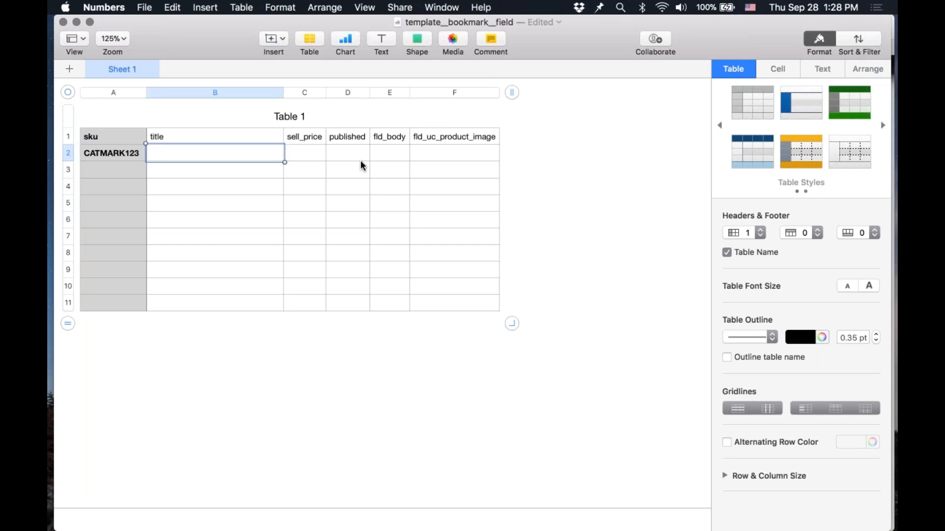
Step: Enter Black Cat Bookmark as the title in row 2
{"action": "type", "text": "Black Cat Bookmark"}
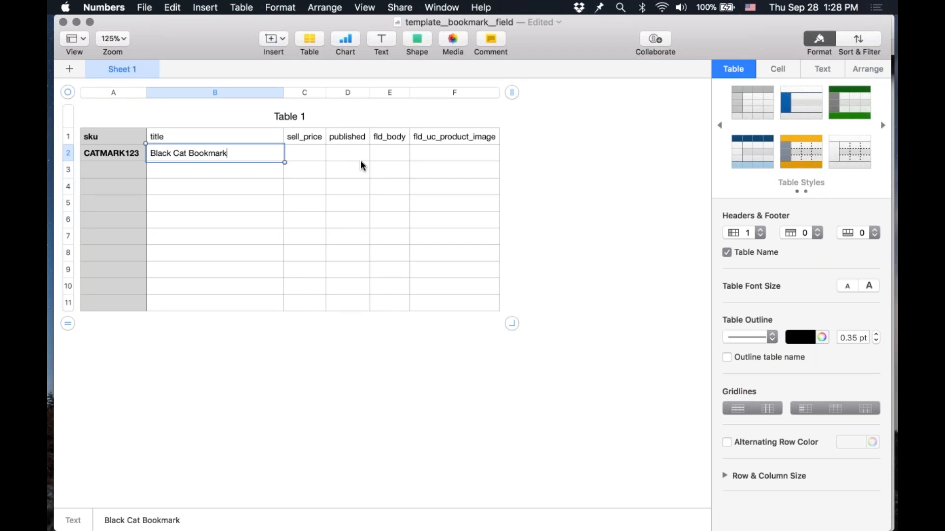
{"action": "key", "text": "Tab"}
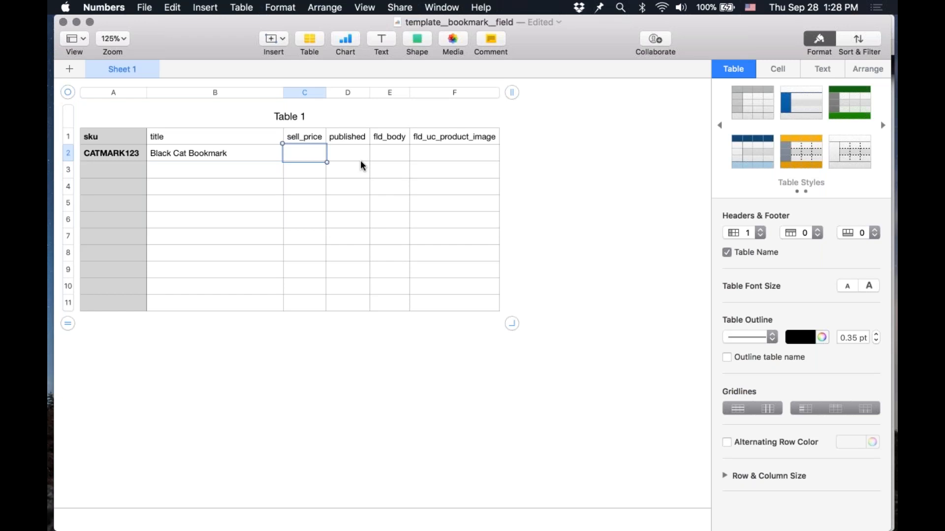
Step: Set row 2's sell_price to 10.95 and published to 1
{"action": "type", "text": "10.95"}
{"action": "key", "text": "Tab"}
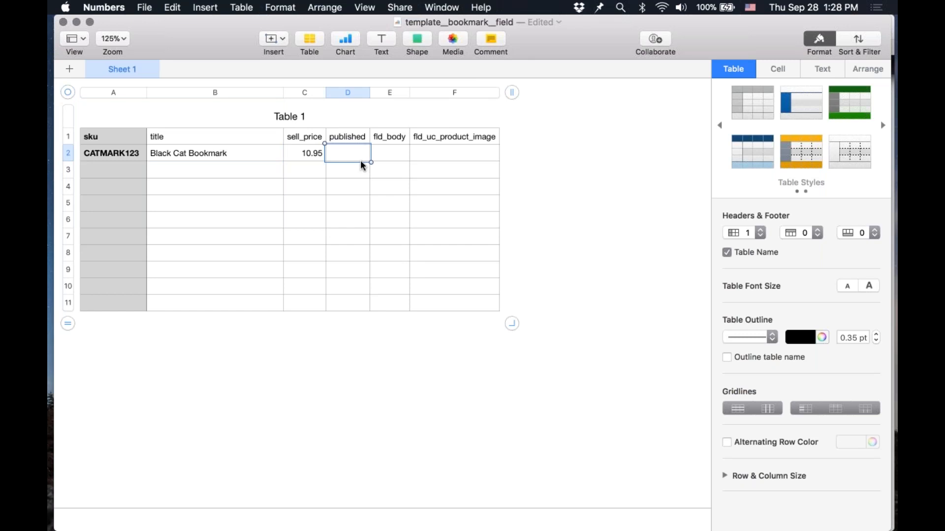
{"action": "type", "text": "1"}
{"action": "key", "text": "Tab"}
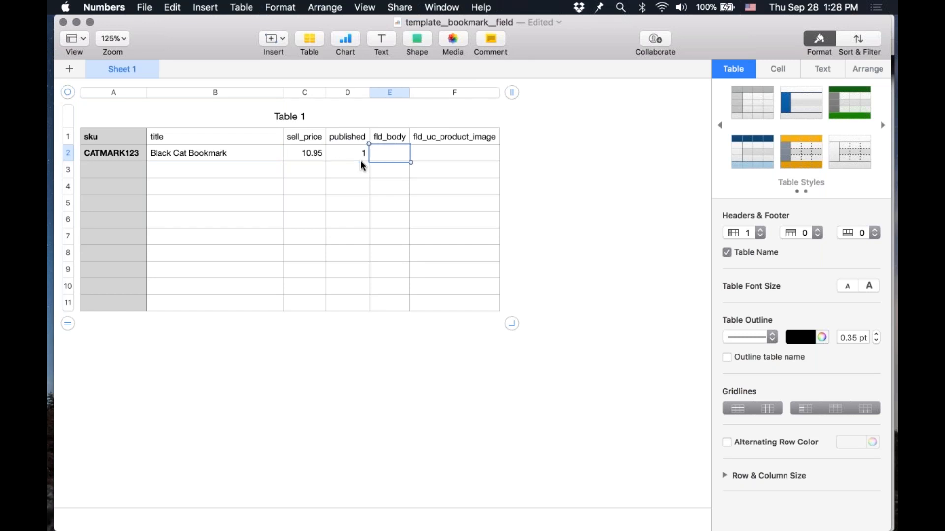
Step: Widen the fld_body column and enter the description "Save your place in your book with this adorable black cat bookmark!"
{"action": "left_click_drag", "start_coordinate": [410, 92], "coordinate": [465, 92]}
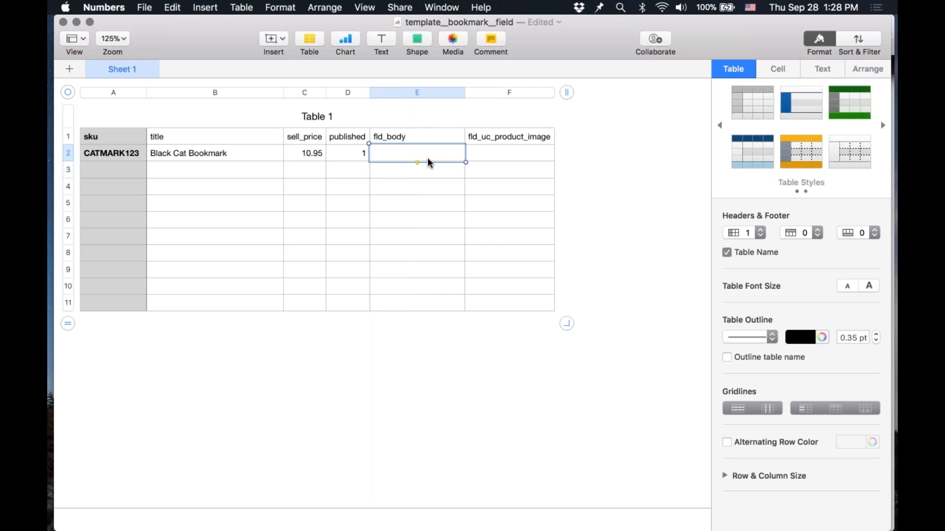
{"action": "type", "text": "Save your place in your bo"}
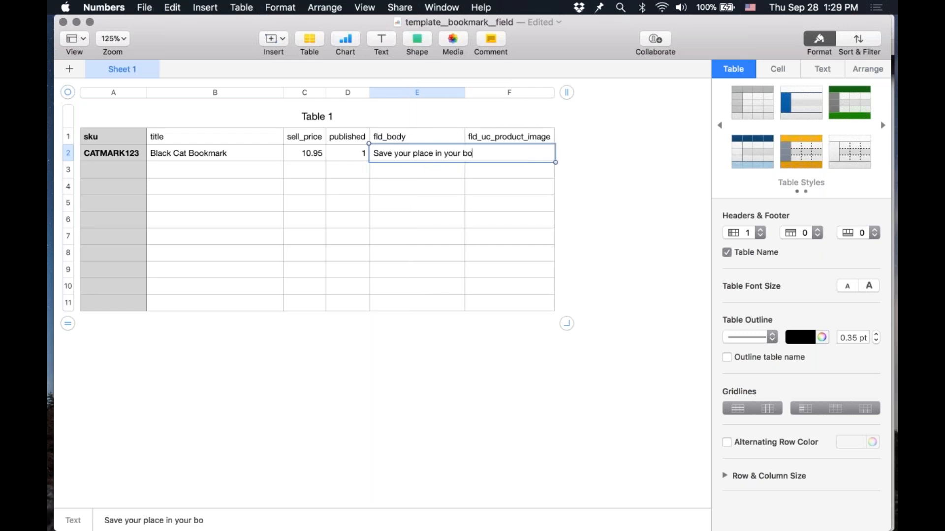
{"action": "type", "text": "ok with this adorable black cat booka"}
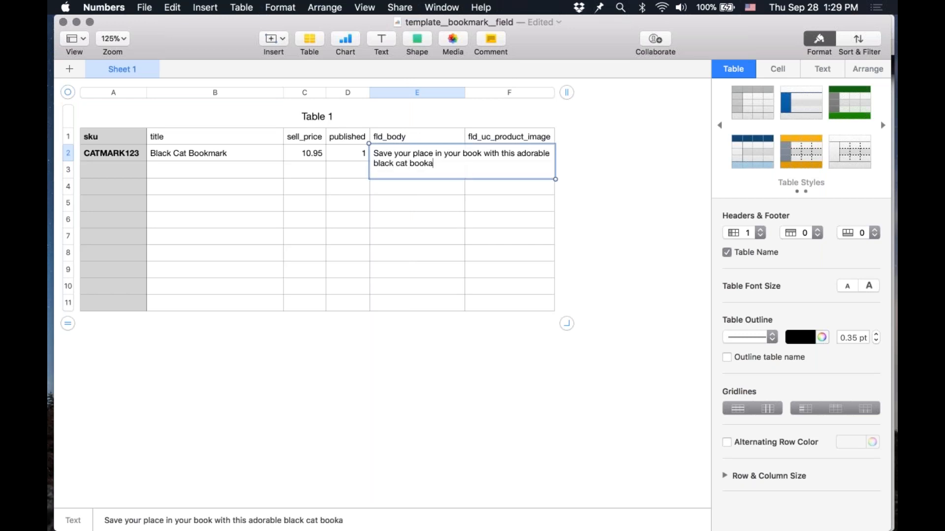
{"action": "key", "text": "BackSpace"}
{"action": "type", "text": "mark!"}
{"action": "key", "text": "Return"}
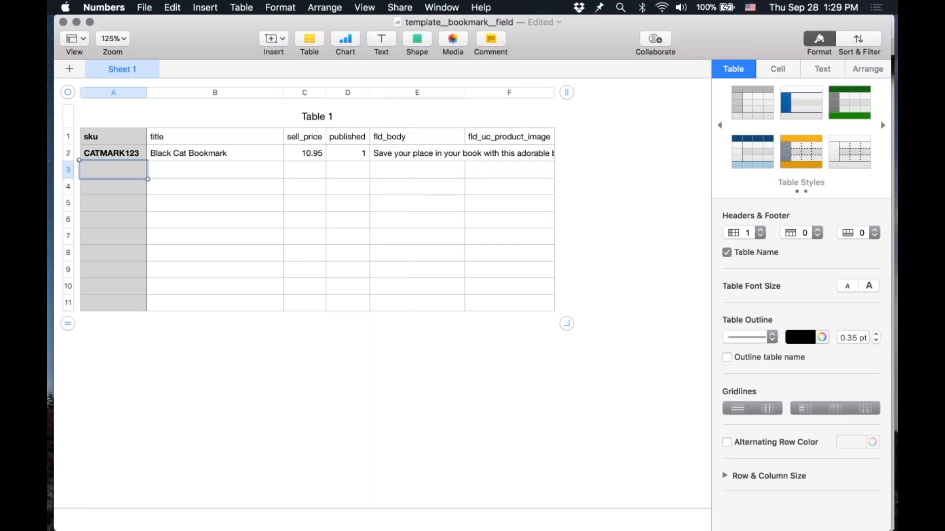
Step: Switch to Safari and search Google Images for black cat bookmark
{"action": "left_click", "coordinate": [510, 153]}
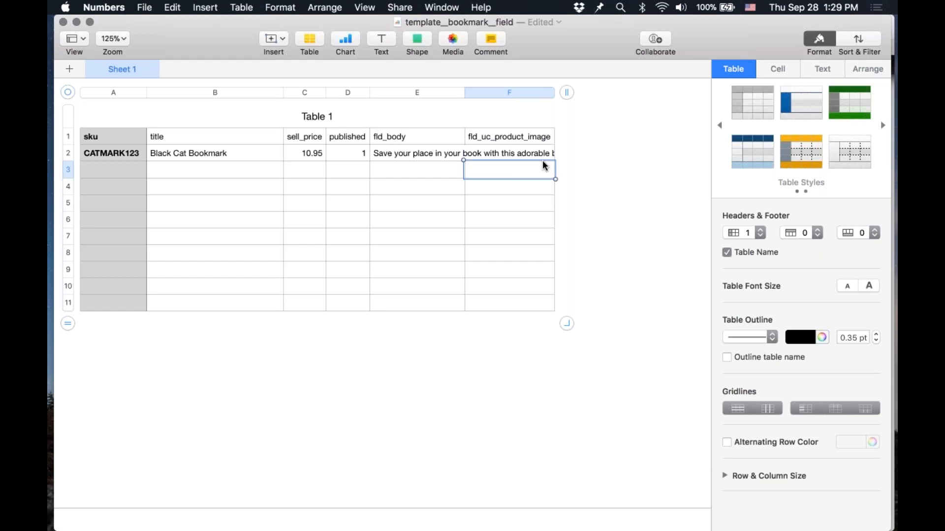
{"action": "mouse_move", "coordinate": [272, 527]}
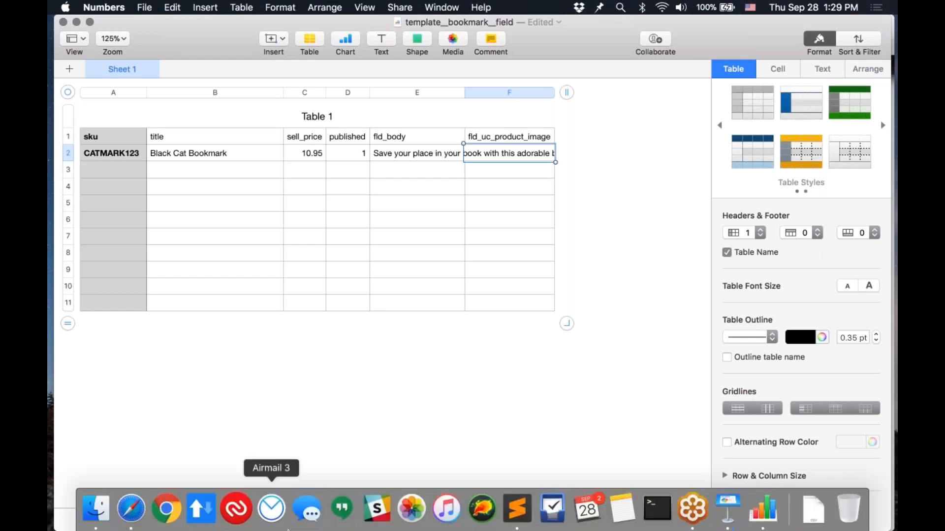
{"action": "left_click", "coordinate": [131, 523]}
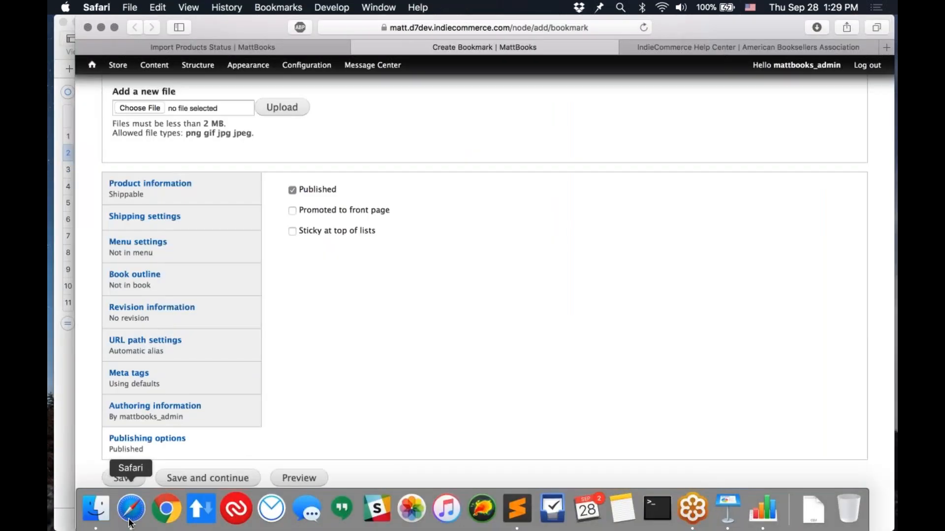
{"action": "left_click", "coordinate": [501, 28]}
{"action": "type", "text": "images.google.com"}
{"action": "key", "text": "Return"}
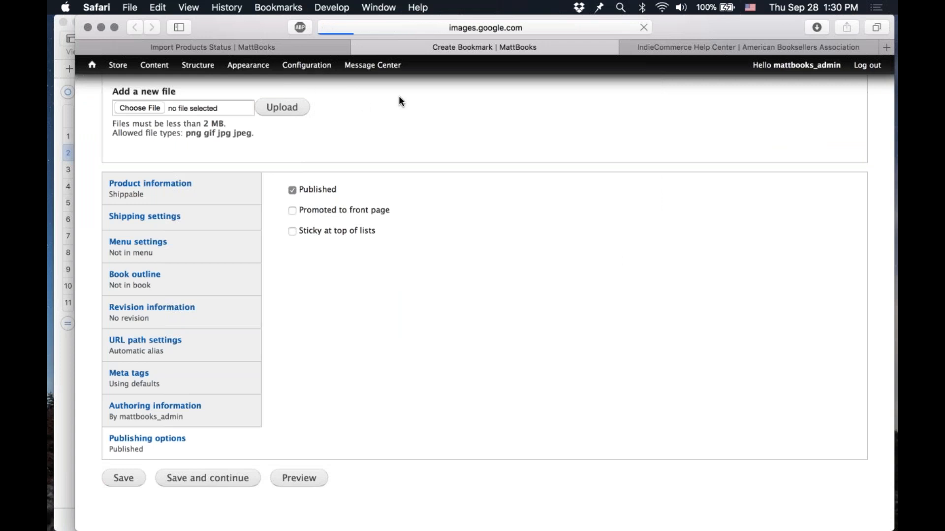
{"action": "type", "text": "black c"}
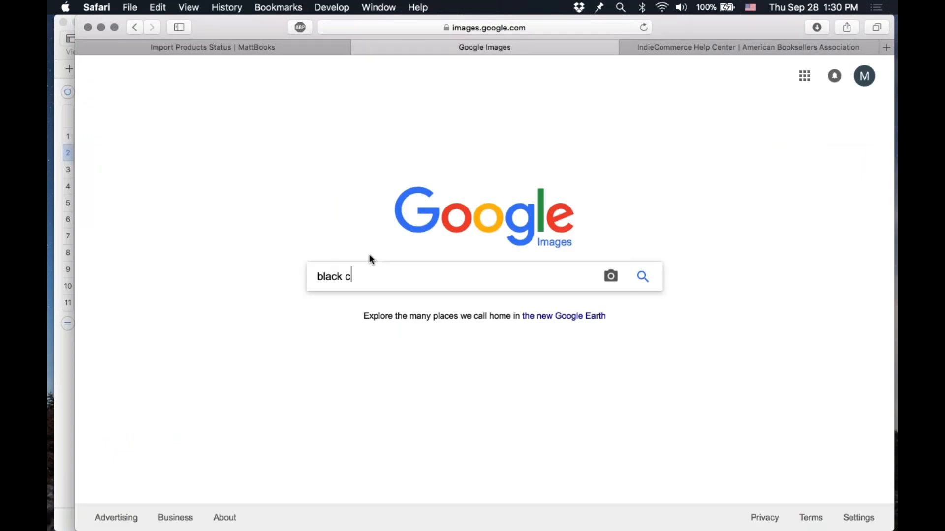
{"action": "type", "text": "at bookmark"}
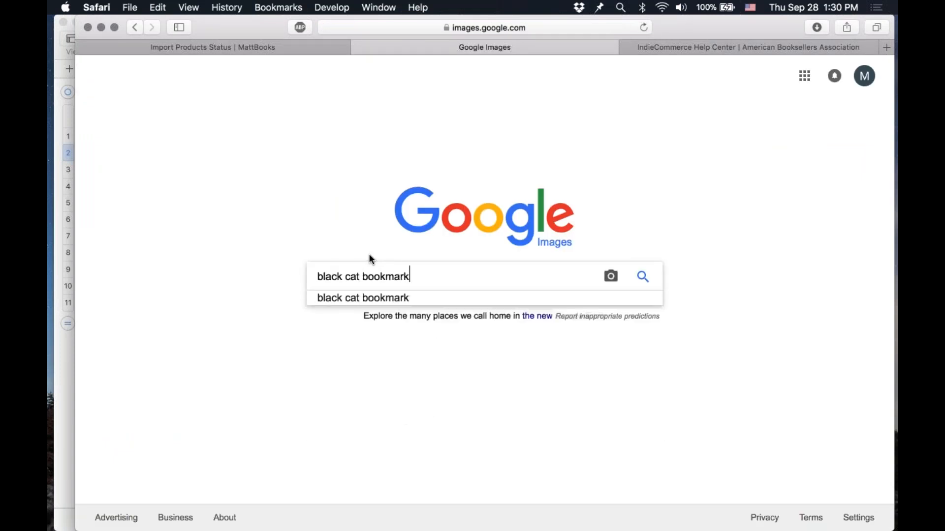
{"action": "key", "text": "Return"}
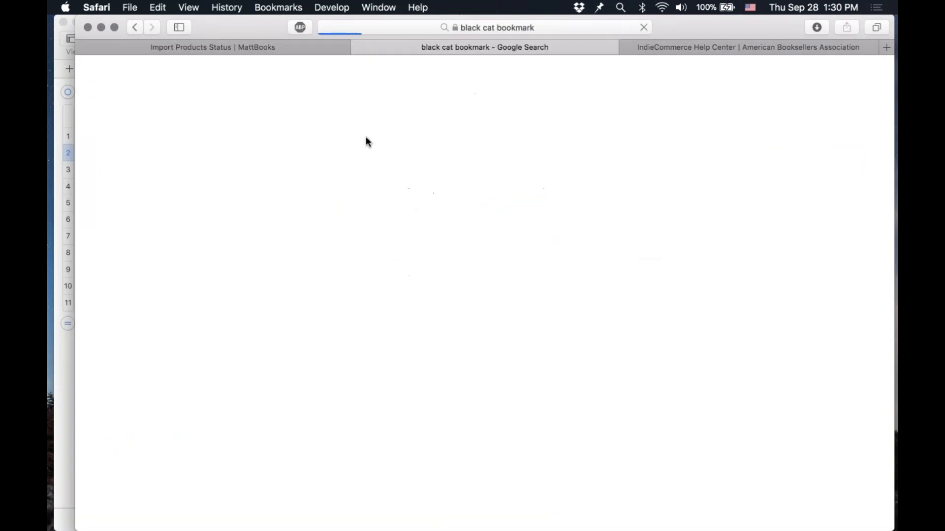
Step: Open the Pinterest black cat bookmark image from the results and copy its image address
{"action": "scroll", "coordinate": [510, 168], "scroll_direction": "down", "scroll_amount": 5}
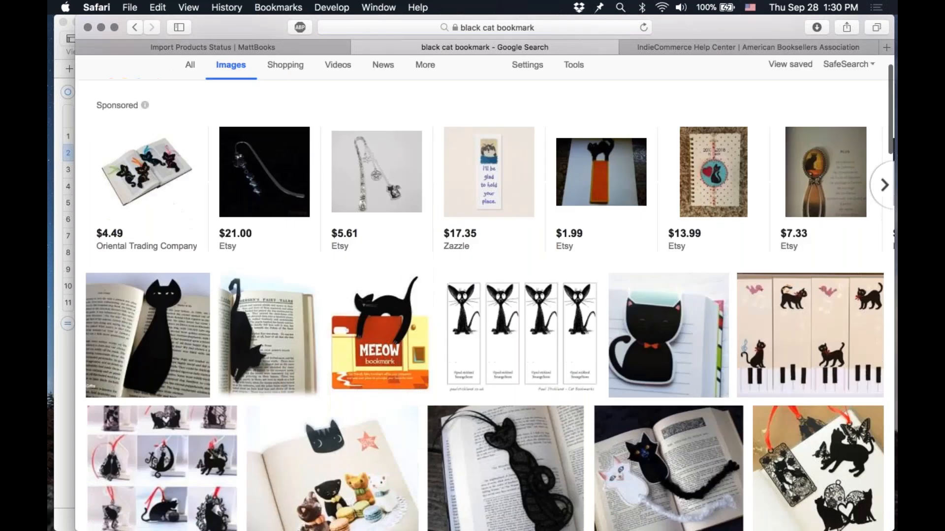
{"action": "scroll", "coordinate": [549, 246], "scroll_direction": "down", "scroll_amount": 6}
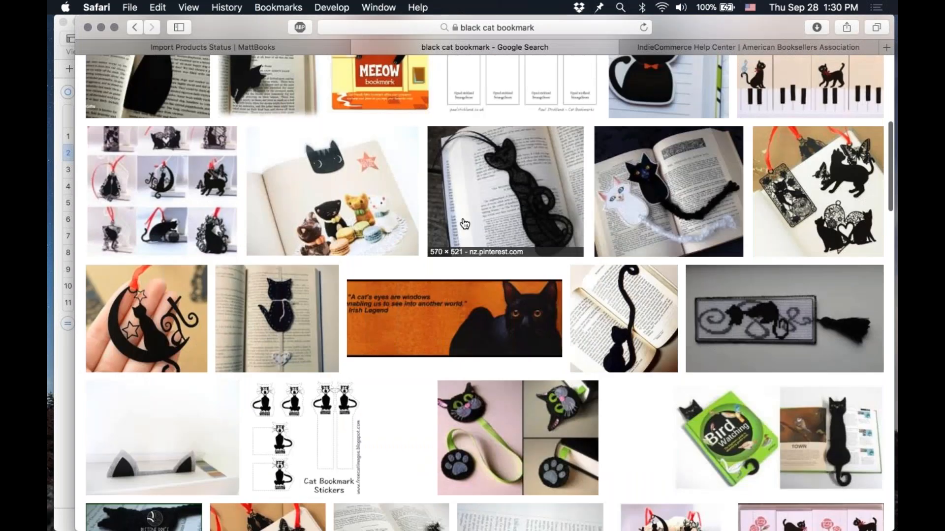
{"action": "scroll", "coordinate": [464, 224], "scroll_direction": "up", "scroll_amount": 4}
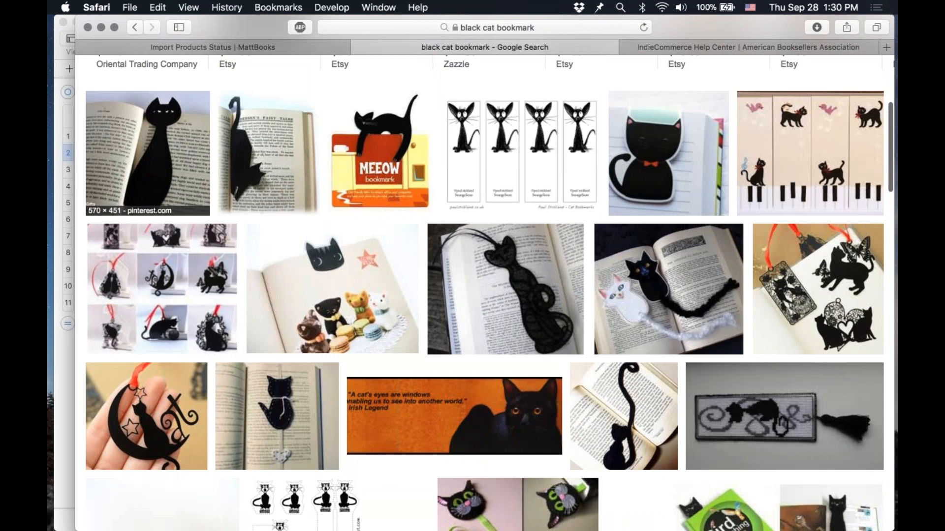
{"action": "scroll", "coordinate": [321, 283], "scroll_direction": "down", "scroll_amount": 10}
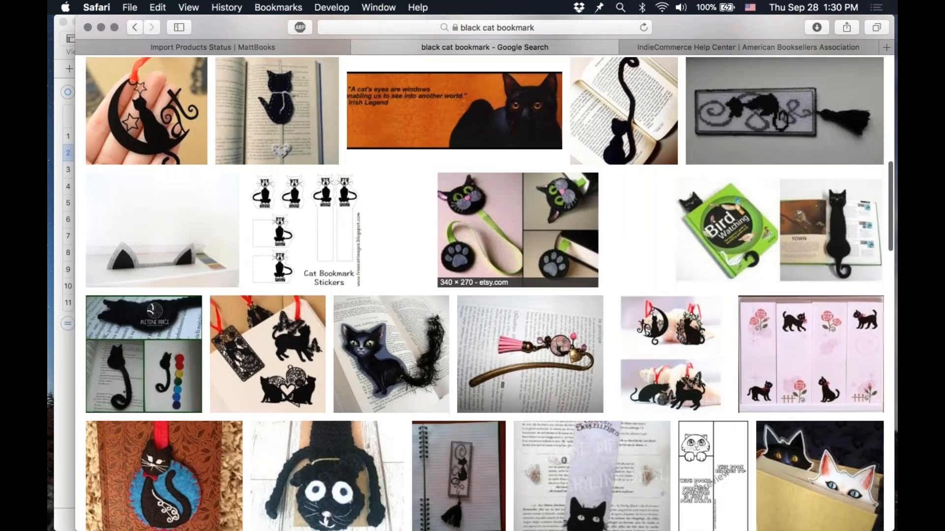
{"action": "scroll", "coordinate": [516, 246], "scroll_direction": "up", "scroll_amount": 2}
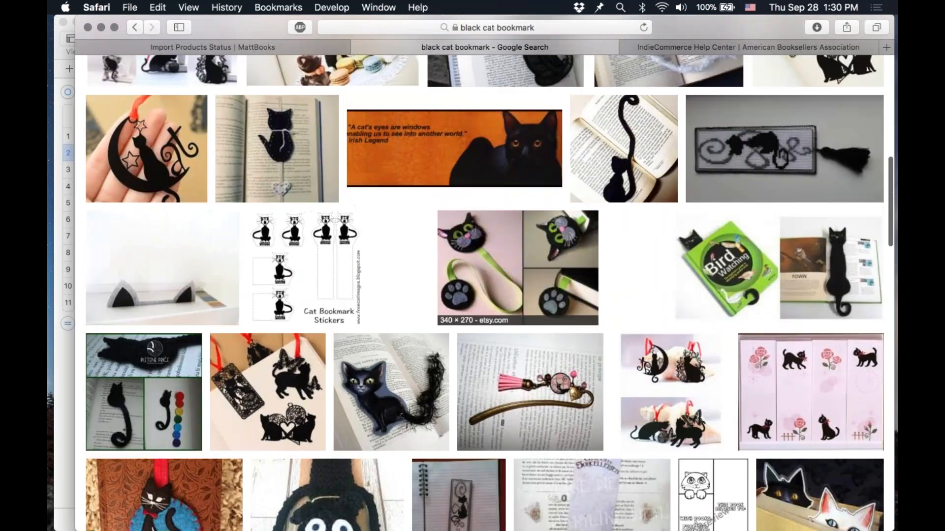
{"action": "scroll", "coordinate": [167, 164], "scroll_direction": "up", "scroll_amount": 8}
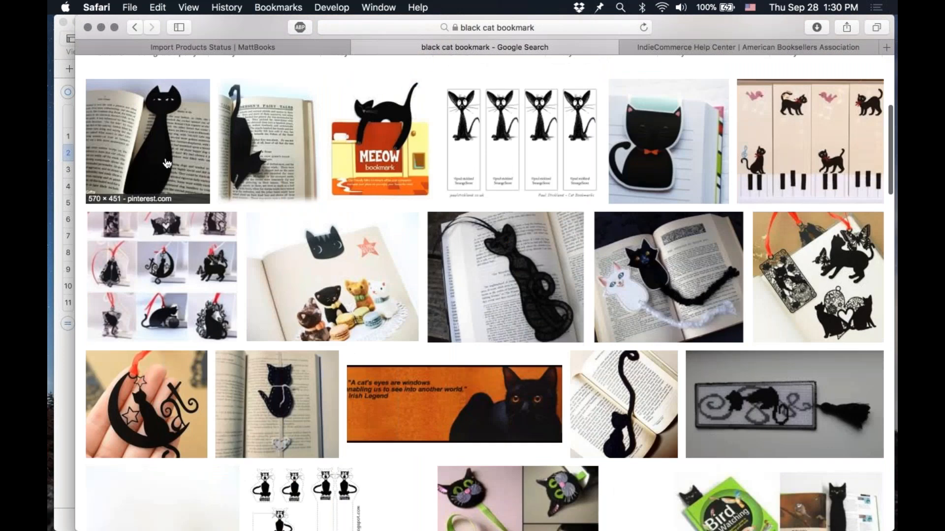
{"action": "left_click", "coordinate": [167, 164]}
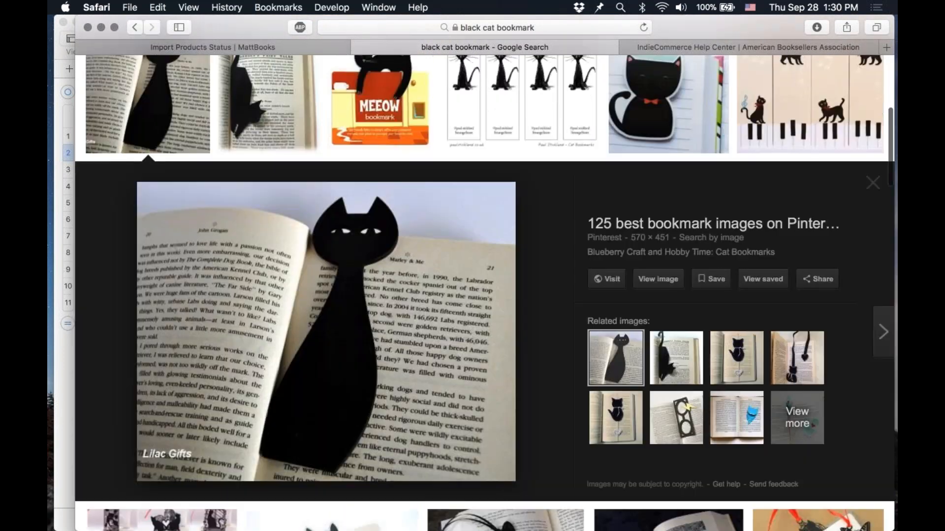
{"action": "right_click", "coordinate": [423, 301]}
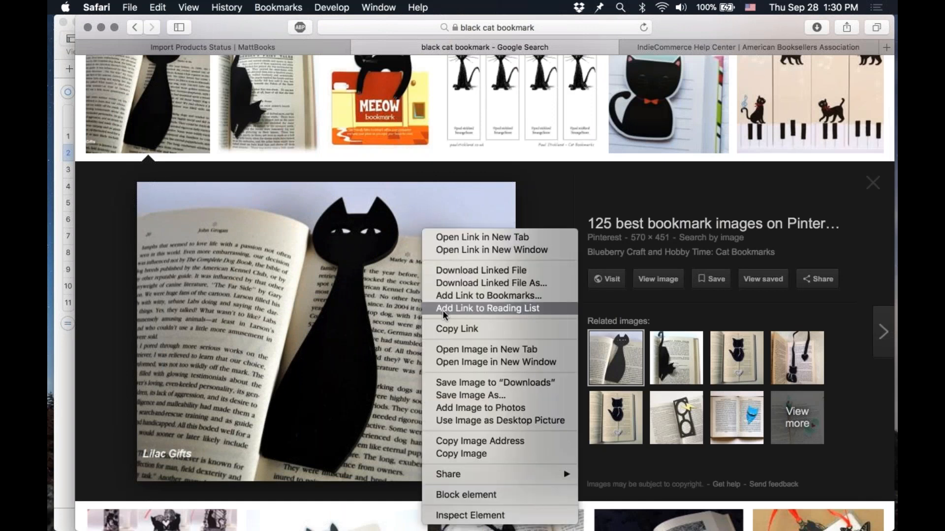
{"action": "left_click", "coordinate": [533, 444]}
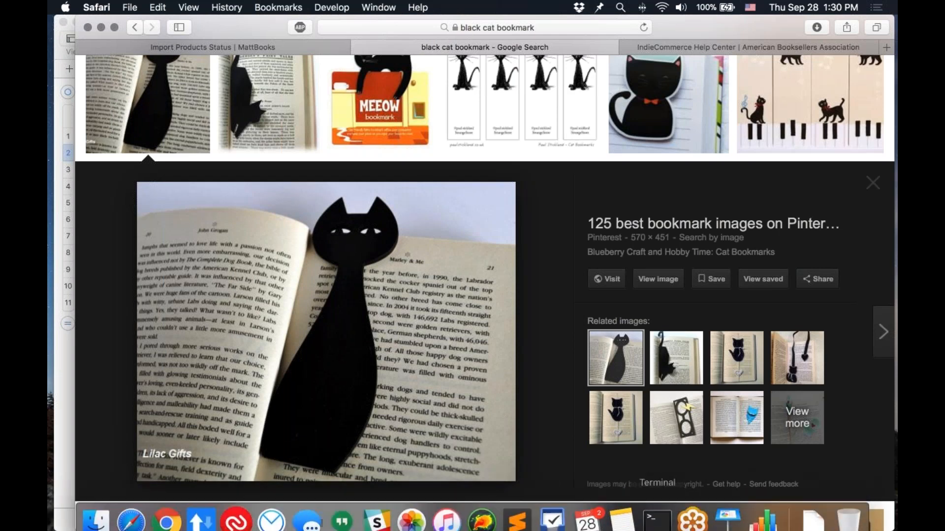
Step: Switch back to Numbers and paste the image address into row 2's fld_uc_product_image cell
{"action": "mouse_move", "coordinate": [808, 522]}
{"action": "left_click", "coordinate": [763, 509]}
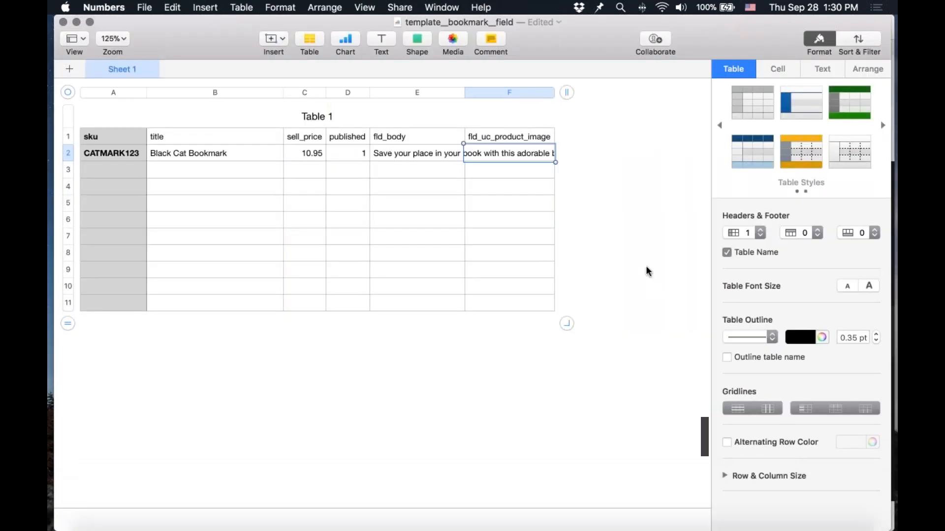
{"action": "type", "text": "https://i.pinimg.com/736x/bd/02/46/bd02463db40f5d472c4553fbab65d593--diy-bookmarks-bookmark-ideas.jpg"}
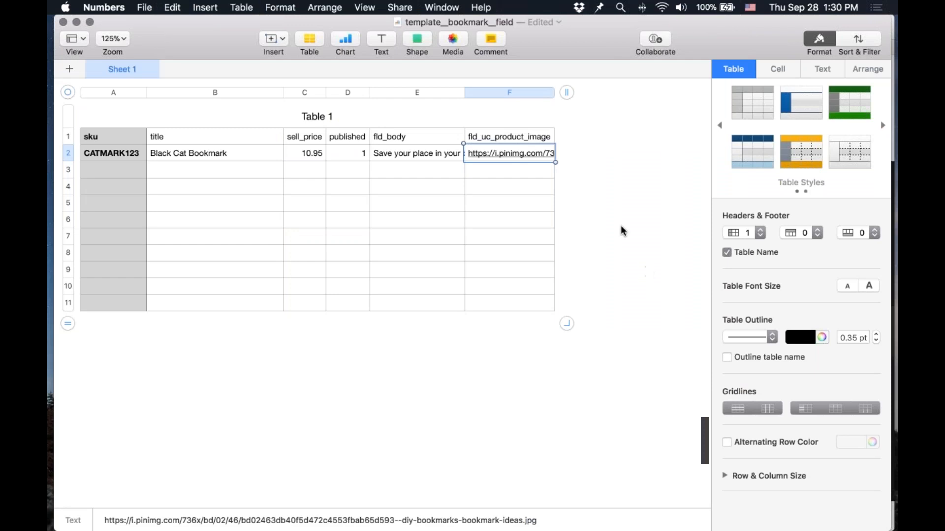
Step: Widen the fld_uc_product_image column to fit the full image URL
{"action": "mouse_move", "coordinate": [555, 93]}
{"action": "left_mouse_down"}
{"action": "mouse_move", "coordinate": [708, 83]}
{"action": "mouse_move", "coordinate": [542, 93]}
{"action": "left_mouse_up"}
{"action": "left_click_drag", "start_coordinate": [383, 142], "coordinate": [290, 143]}
{"action": "scroll", "coordinate": [290, 144], "scroll_direction": "left", "scroll_amount": 5}
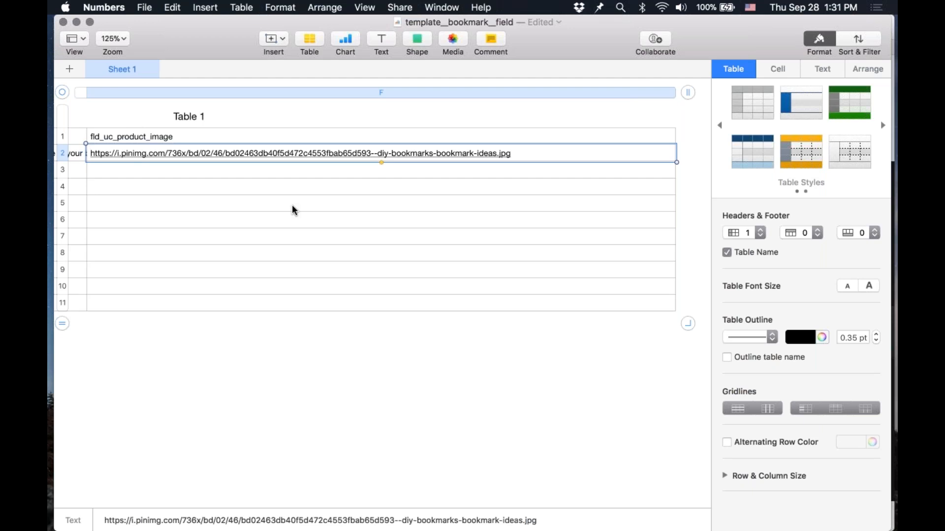
Step: Delete the empty rows 3 to 11 from the table, leaving only the header and the bookmark row
{"action": "left_click", "coordinate": [296, 207]}
{"action": "key", "text": "alt+Left"}
{"action": "scroll", "coordinate": [297, 212], "scroll_direction": "left", "scroll_amount": 3}
{"action": "left_click", "coordinate": [67, 173]}
{"action": "left_click", "coordinate": [69, 305], "text": "shift"}
{"action": "right_click", "coordinate": [69, 304]}
{"action": "left_click", "coordinate": [108, 358]}
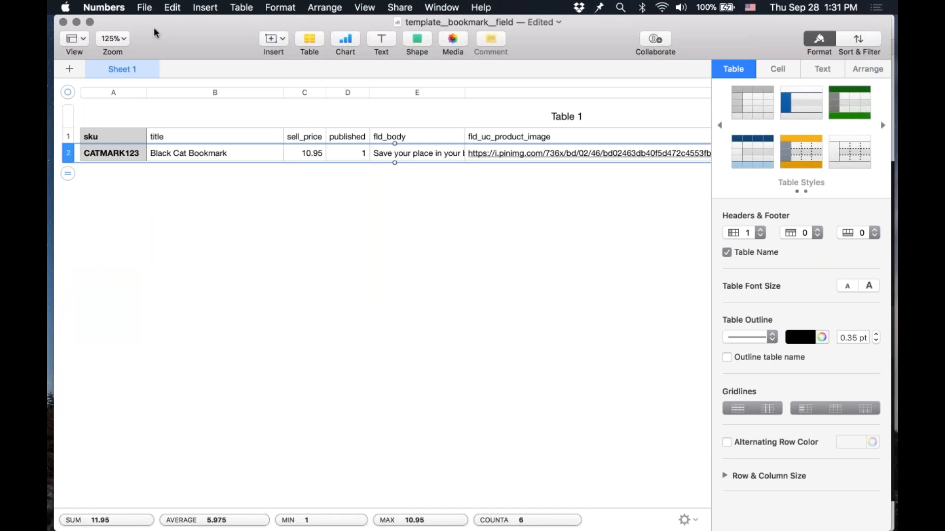
Step: Export the spreadsheet as a CSV file named matts_bookmarks_field on the Desktop
{"action": "left_click", "coordinate": [141, 5]}
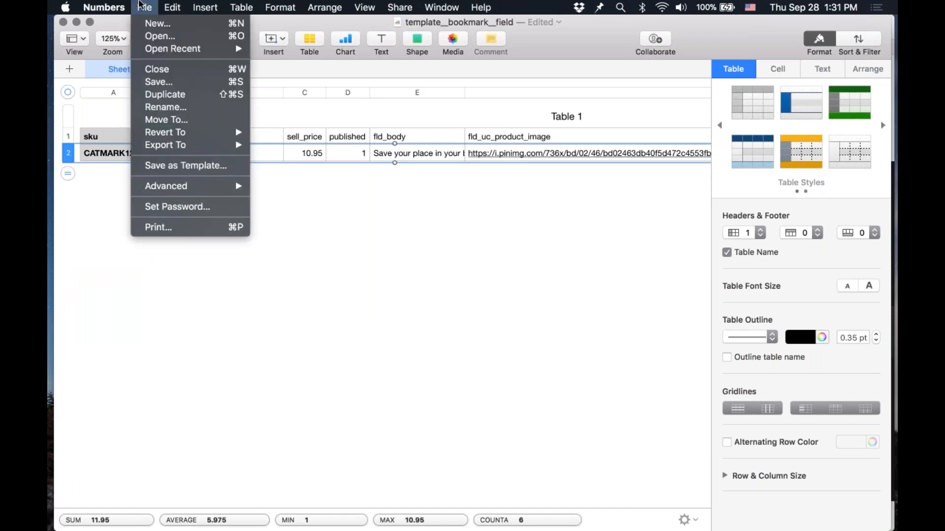
{"action": "mouse_move", "coordinate": [166, 193]}
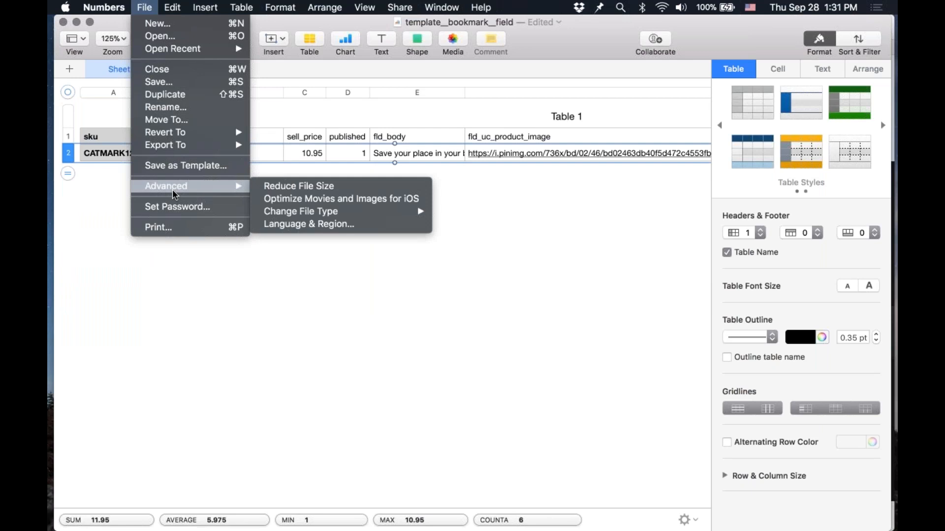
{"action": "mouse_move", "coordinate": [184, 150]}
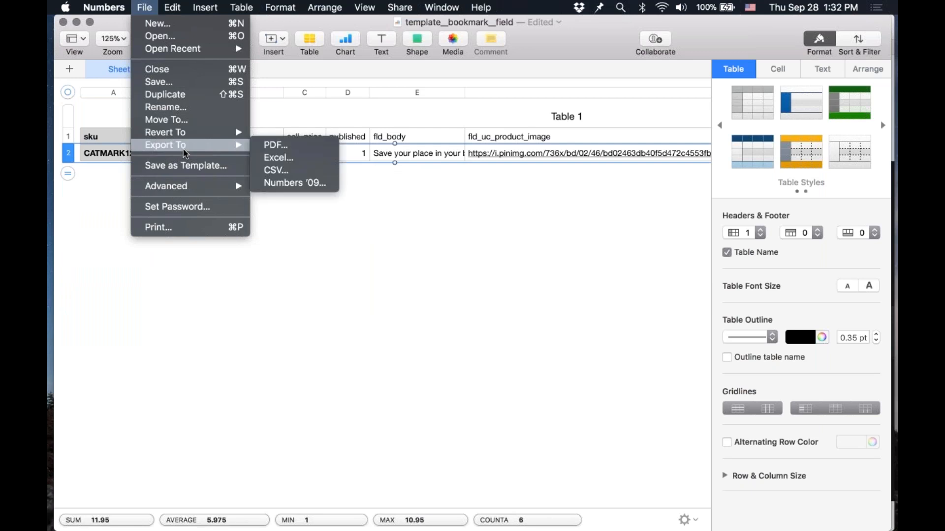
{"action": "left_click", "coordinate": [290, 172]}
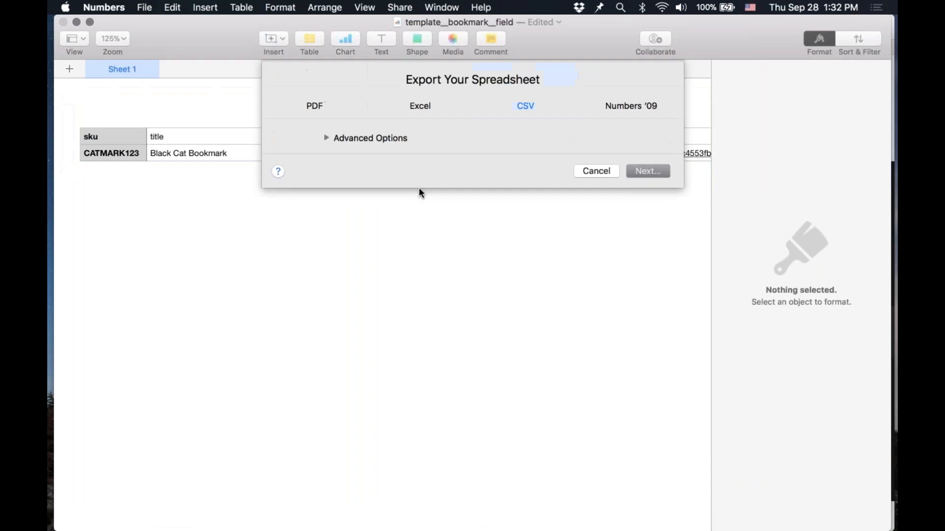
{"action": "left_click", "coordinate": [656, 170]}
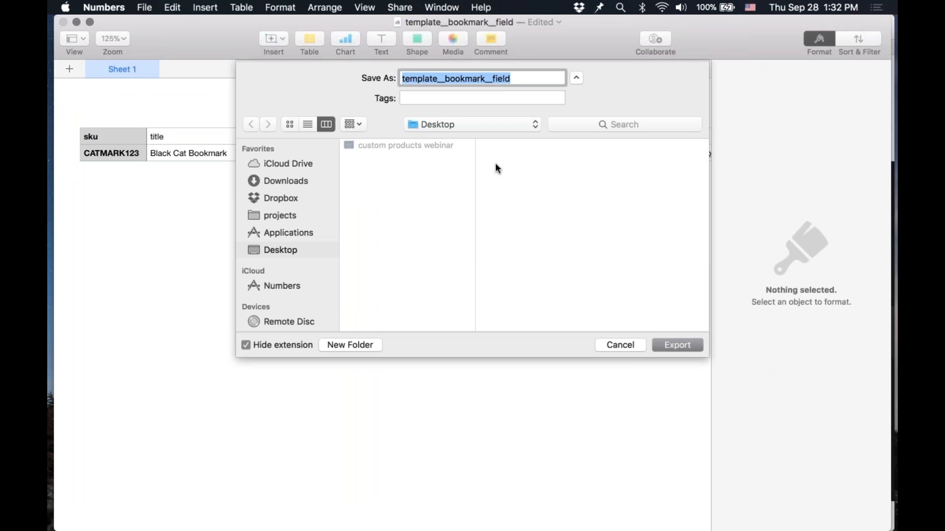
{"action": "type", "text": "matts_book"}
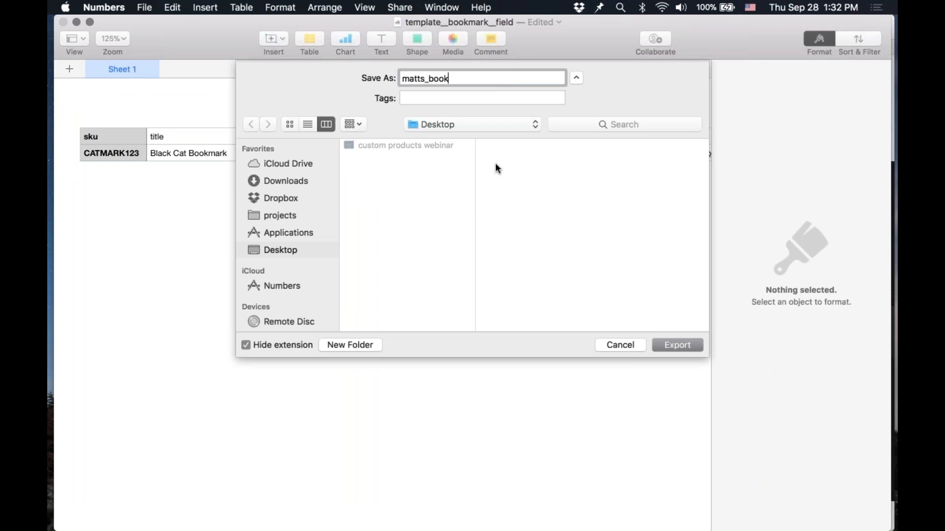
{"action": "type", "text": "marks_filed"}
{"action": "key", "text": "BackSpace"}
{"action": "key", "text": "BackSpace"}
{"action": "key", "text": "BackSpace"}
{"action": "type", "text": "eld"}
{"action": "key", "text": "Return"}
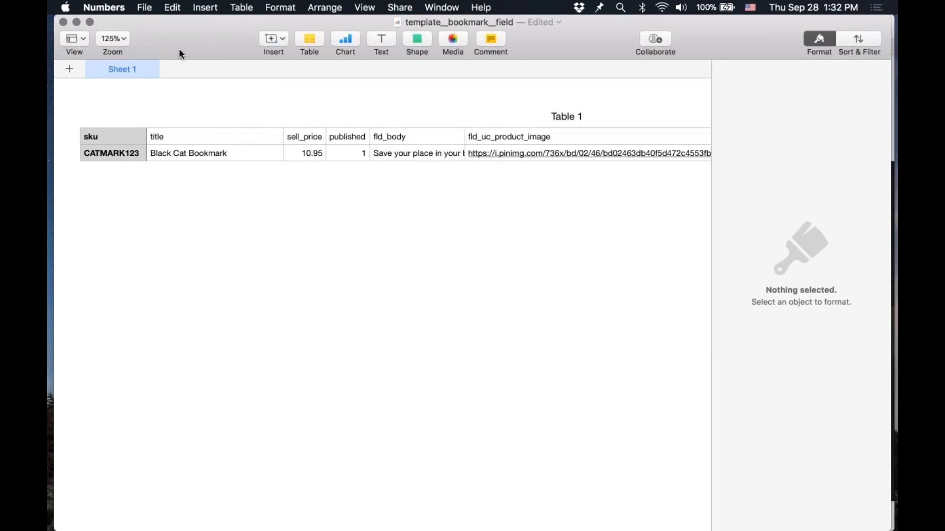
Step: Switch to Safari and open the Import Products Status page in the store administration
{"action": "key", "text": "super+Tab"}
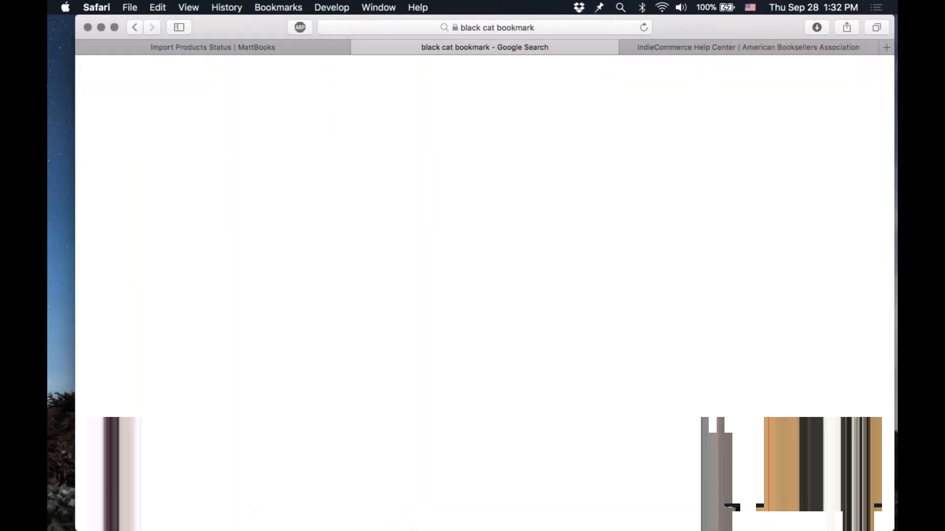
{"action": "key", "text": "super+w"}
{"action": "left_click", "coordinate": [293, 44]}
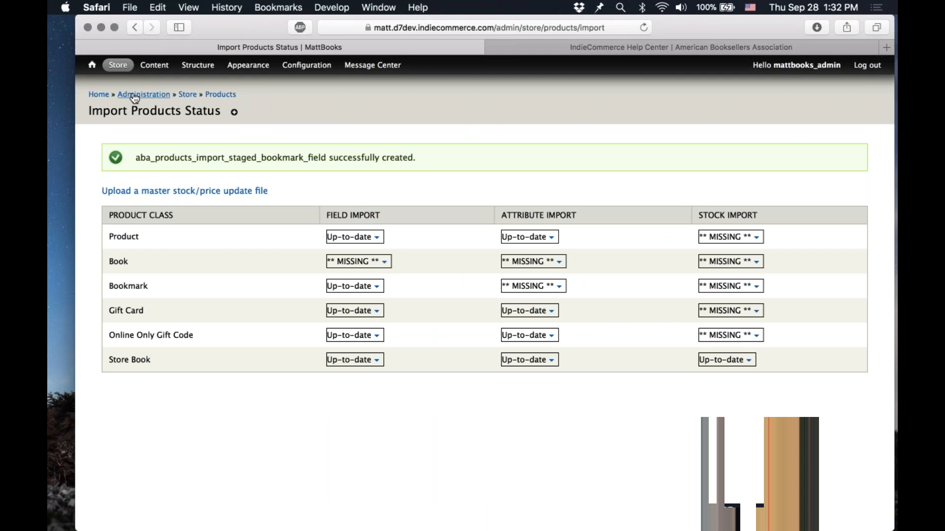
{"action": "mouse_move", "coordinate": [120, 67]}
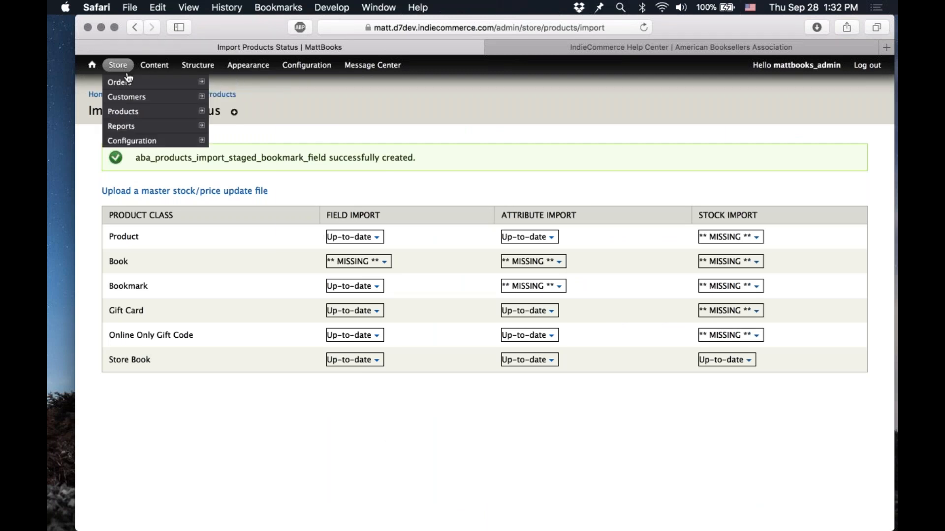
{"action": "mouse_move", "coordinate": [149, 113]}
{"action": "mouse_move", "coordinate": [256, 176]}
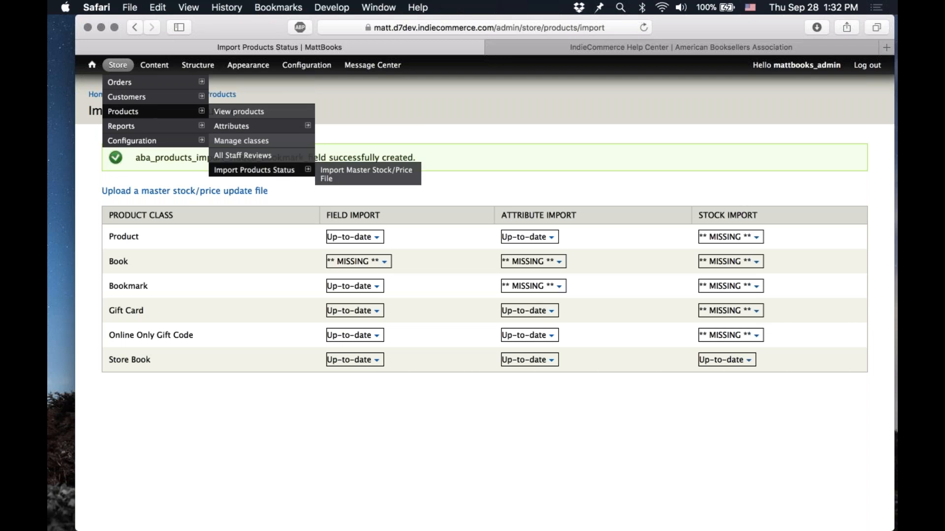
{"action": "left_click", "coordinate": [256, 175]}
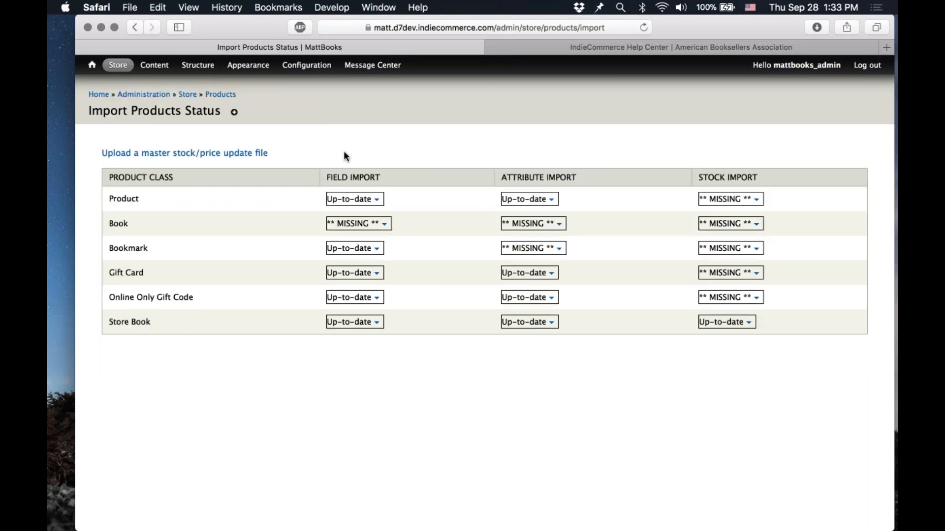
Step: Open the Bookmark class's staged field-import products and upload the matts_bookmarks_field CSV file
{"action": "left_click", "coordinate": [377, 249]}
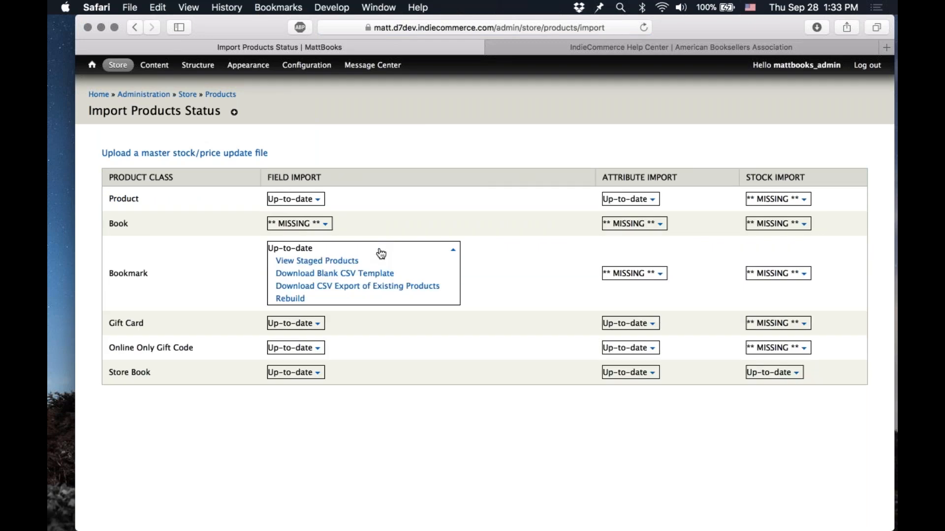
{"action": "left_click", "coordinate": [347, 263]}
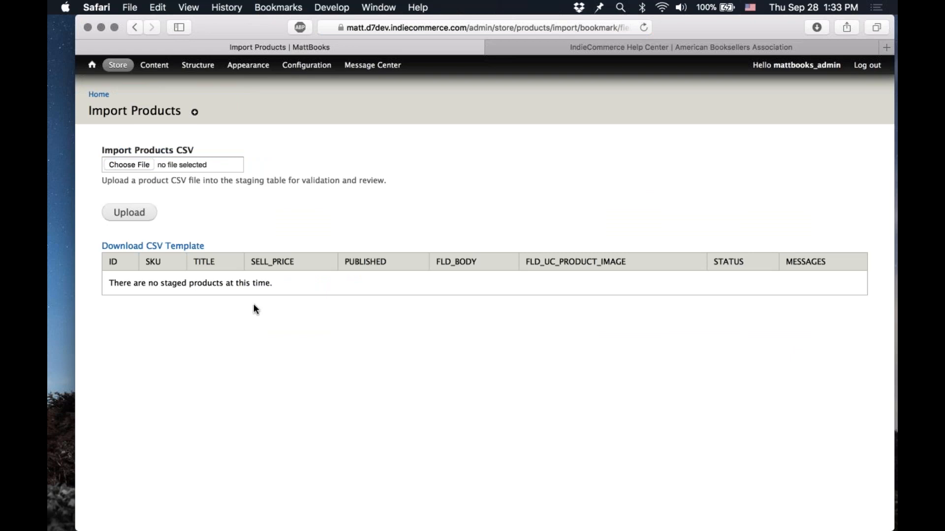
{"action": "left_click", "coordinate": [125, 162]}
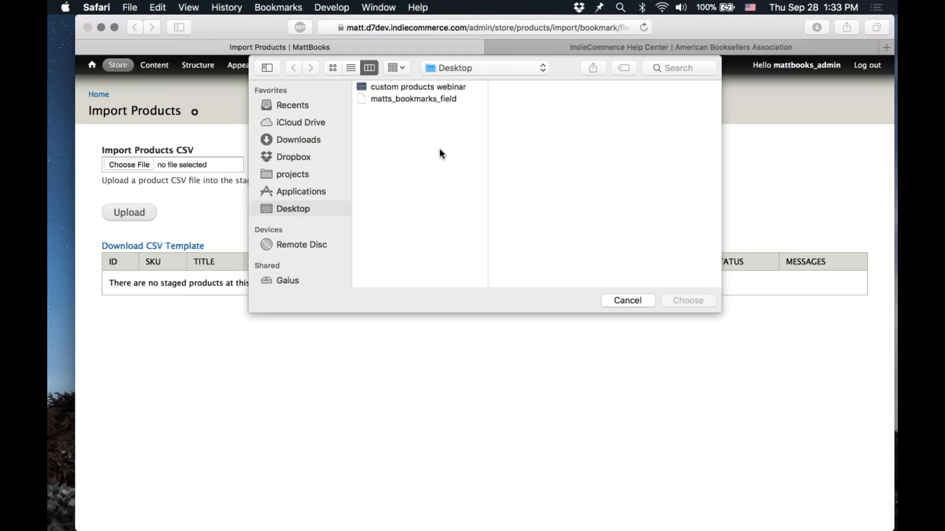
{"action": "left_click", "coordinate": [419, 99]}
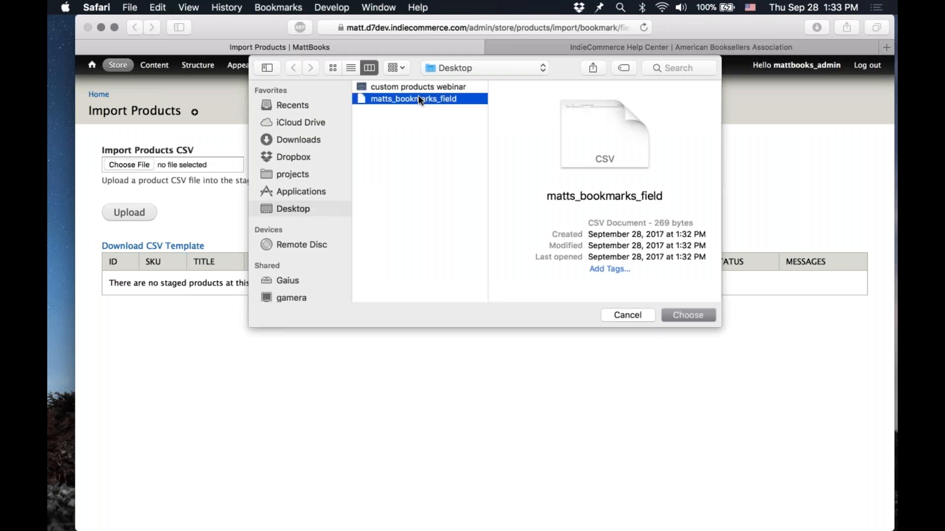
{"action": "double_click", "coordinate": [419, 98]}
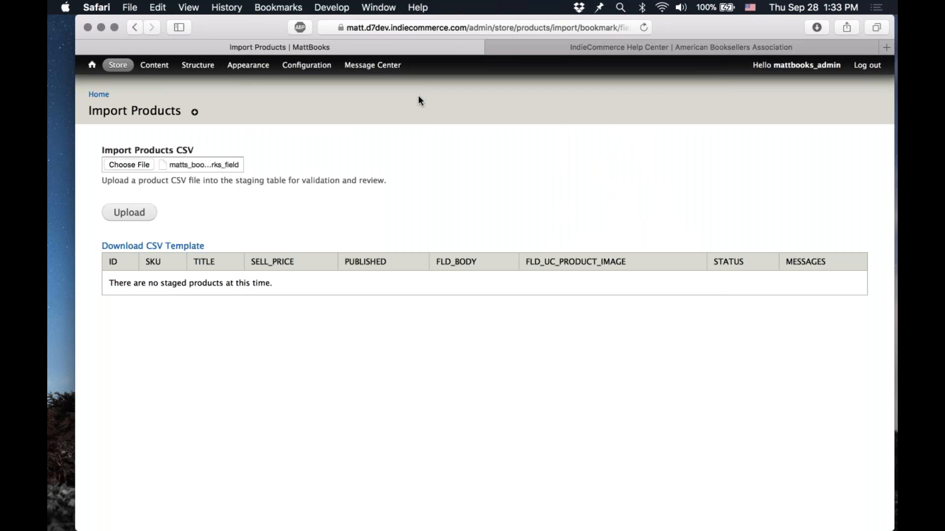
{"action": "left_click", "coordinate": [129, 212]}
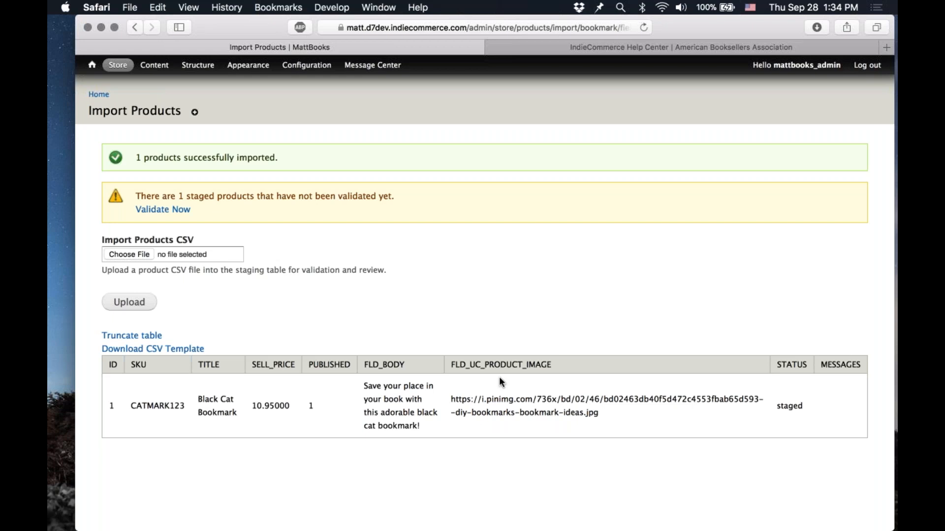
Step: Validate the staged Black Cat Bookmark product
{"action": "double_click", "coordinate": [786, 409]}
{"action": "left_click", "coordinate": [782, 408]}
{"action": "double_click", "coordinate": [338, 215]}
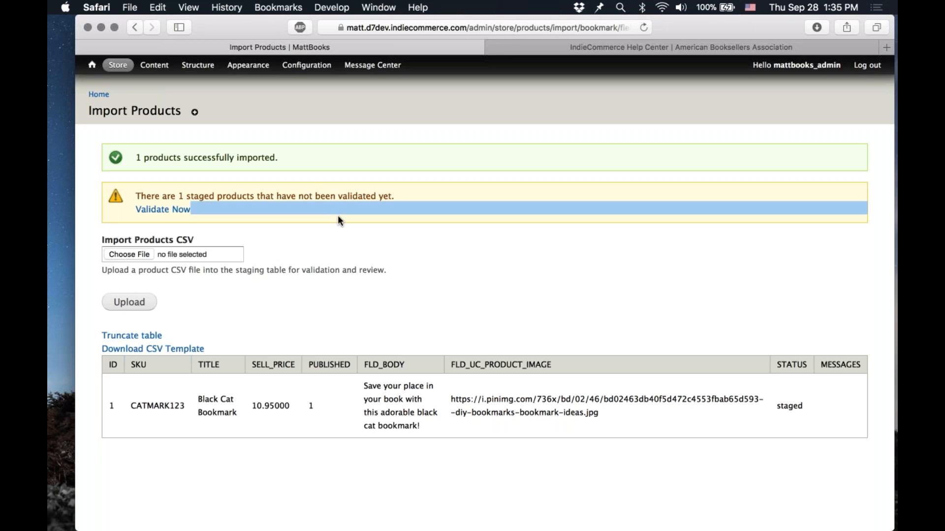
{"action": "left_click", "coordinate": [338, 219]}
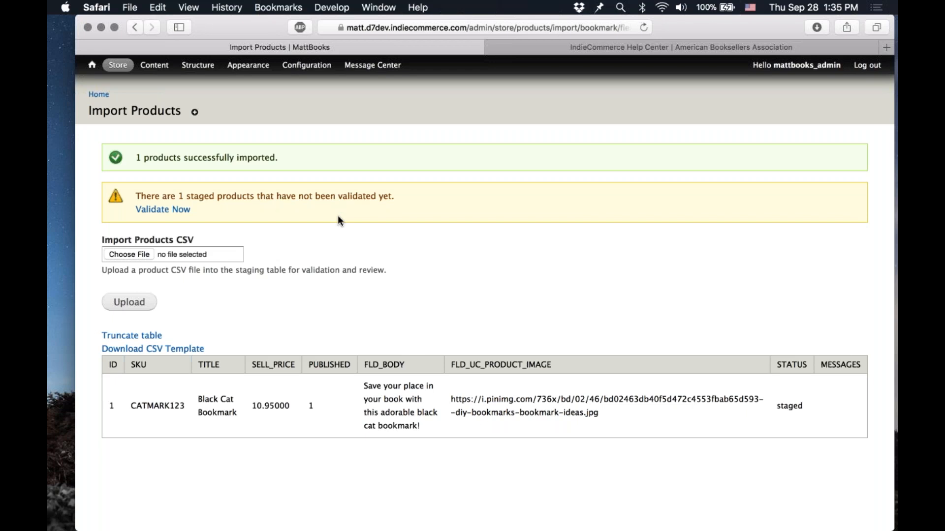
{"action": "left_click", "coordinate": [181, 210]}
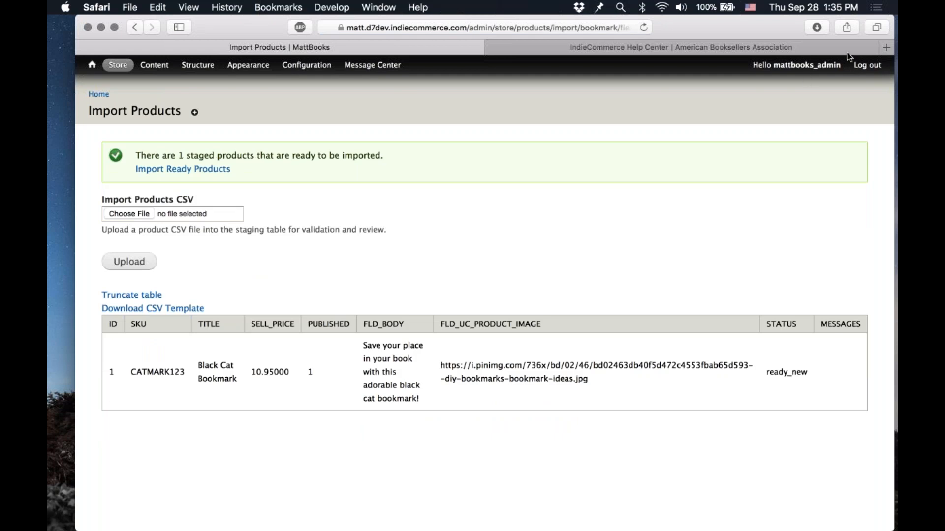
Step: Import the validated ready products into the store
{"action": "left_click", "coordinate": [893, 31]}
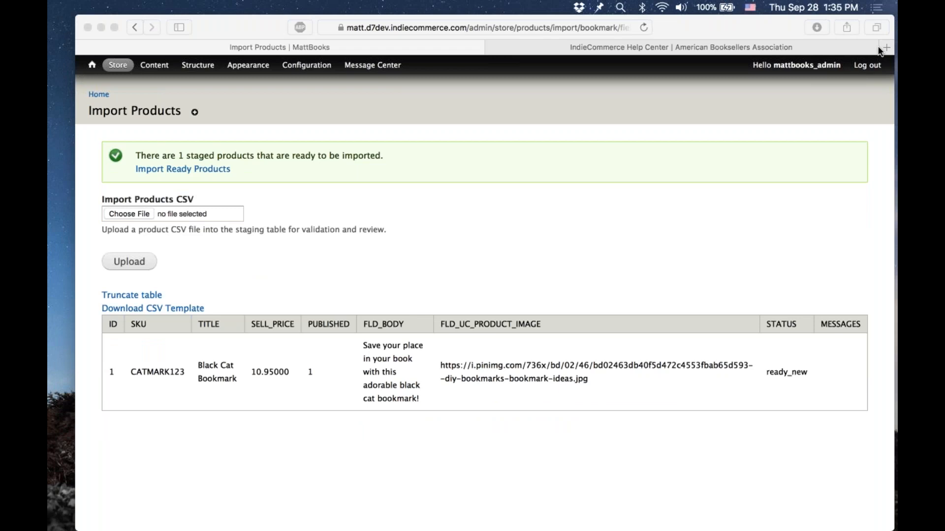
{"action": "left_click", "coordinate": [786, 372]}
{"action": "double_click", "coordinate": [786, 372]}
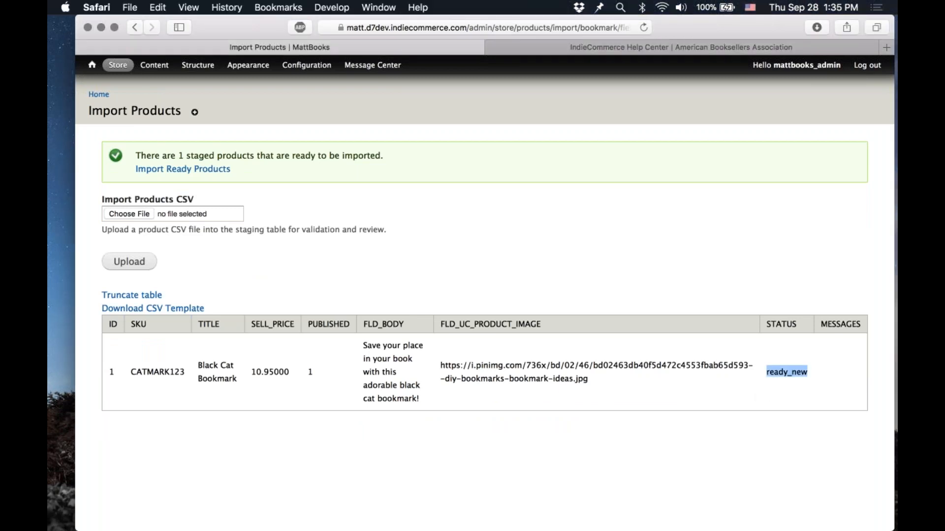
{"action": "left_click", "coordinate": [671, 230]}
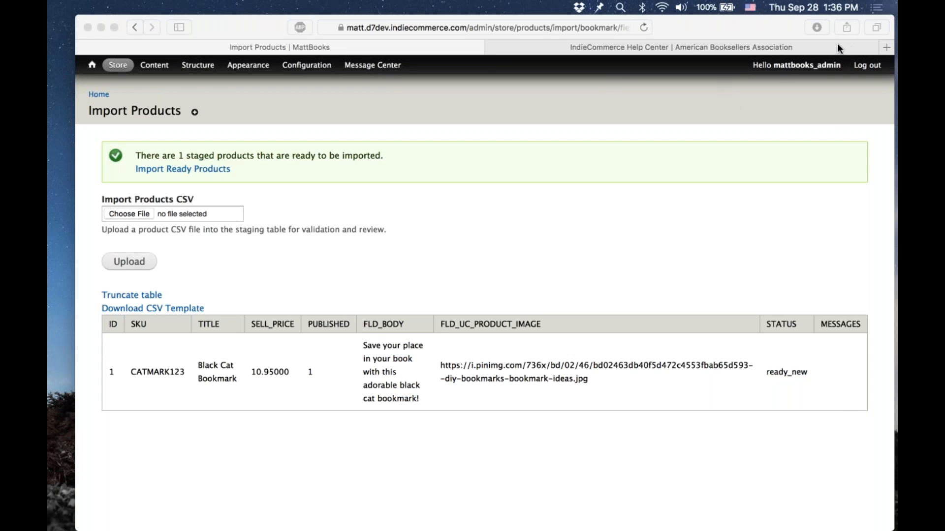
{"action": "left_click", "coordinate": [567, 235]}
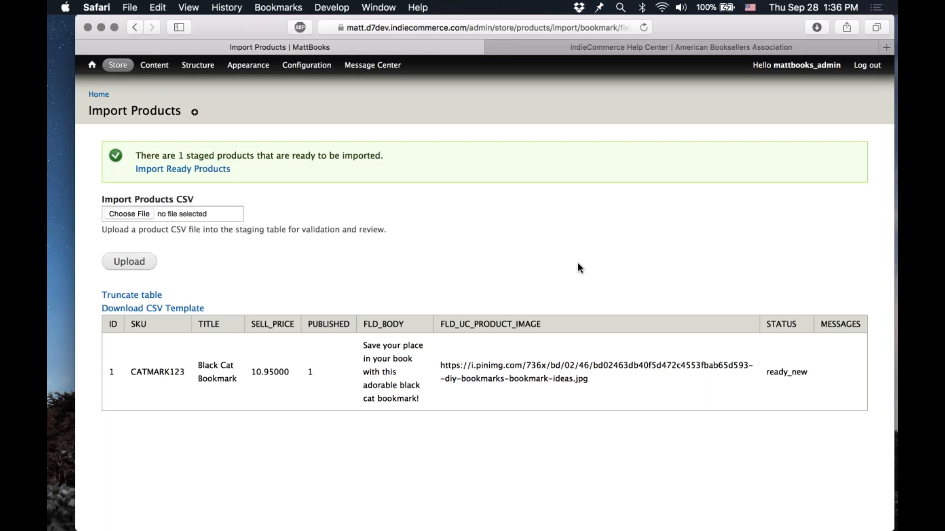
{"action": "triple_click", "coordinate": [339, 151]}
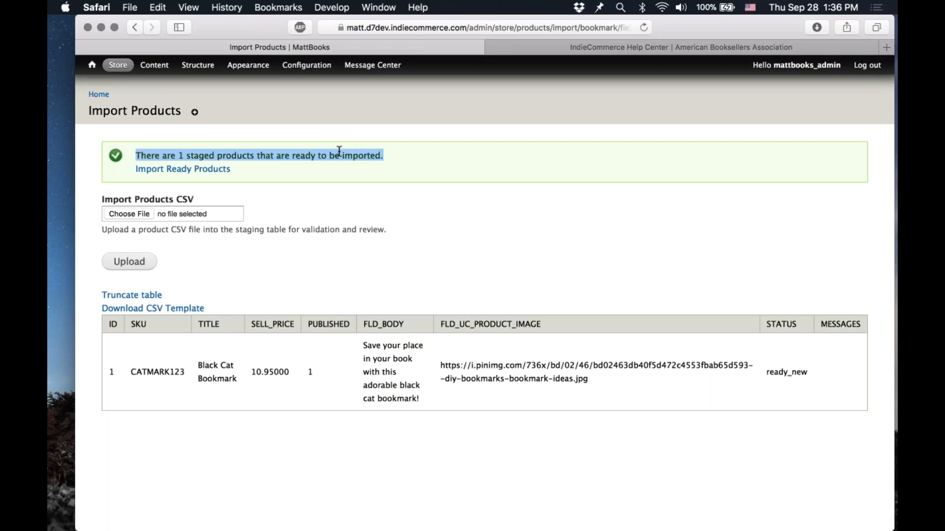
{"action": "left_click", "coordinate": [339, 151]}
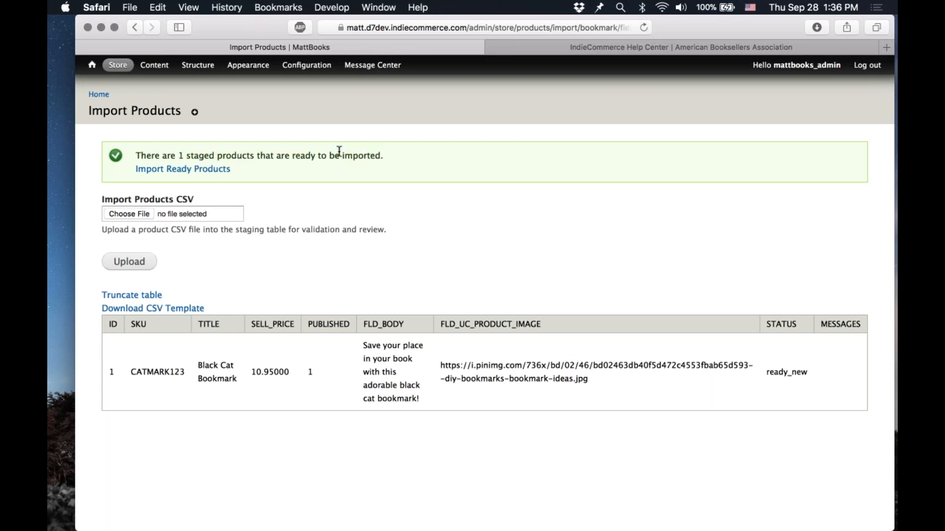
{"action": "left_click", "coordinate": [225, 170]}
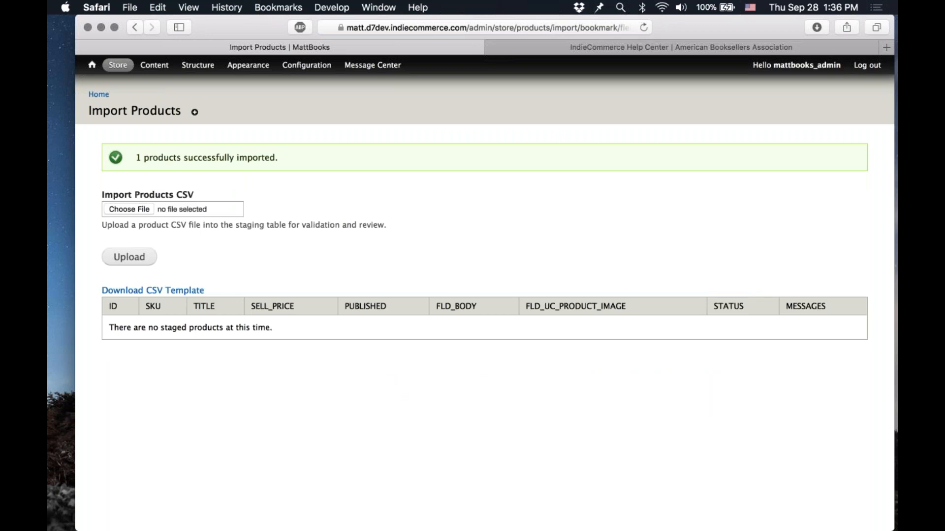
Step: Open the Black Cat Bookmark product page from the site's content list in a new tab
{"action": "mouse_move", "coordinate": [164, 70]}
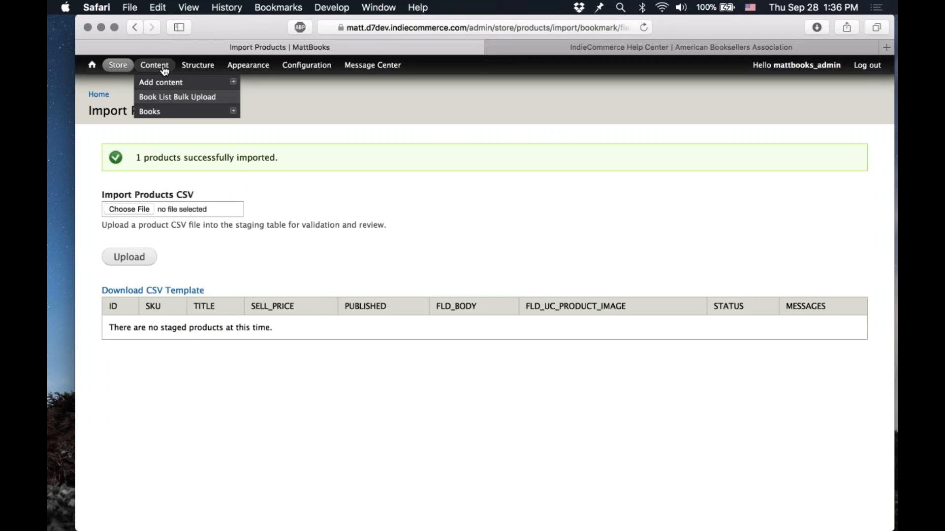
{"action": "left_click", "coordinate": [164, 70], "text": "super"}
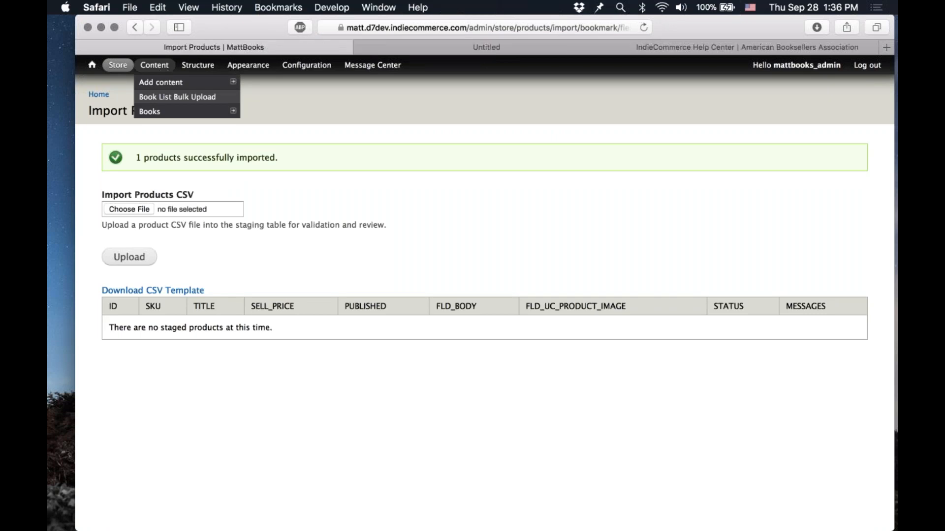
{"action": "left_click", "coordinate": [468, 47]}
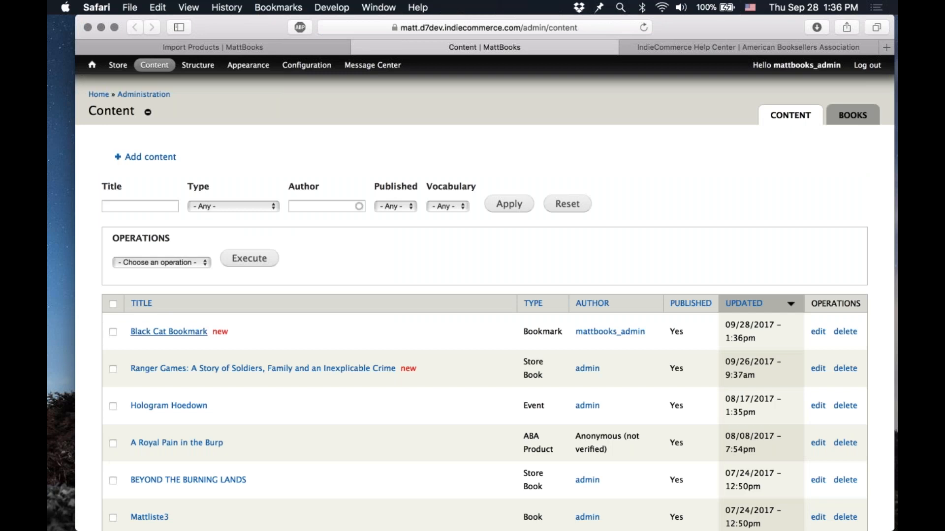
{"action": "left_click", "coordinate": [192, 339]}
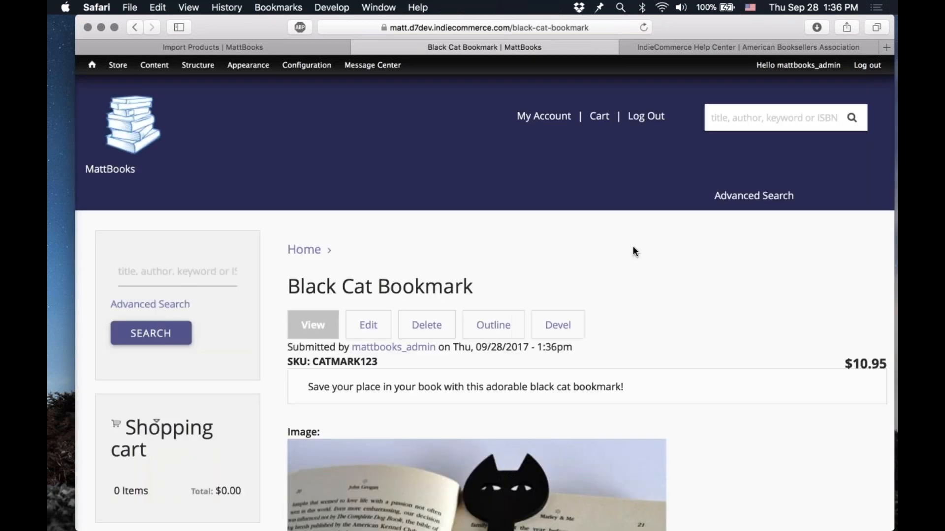
Step: Review the Black Cat Bookmark product page, including its SKU, description, image and price
{"action": "scroll", "coordinate": [268, 373], "scroll_direction": "down", "scroll_amount": 5}
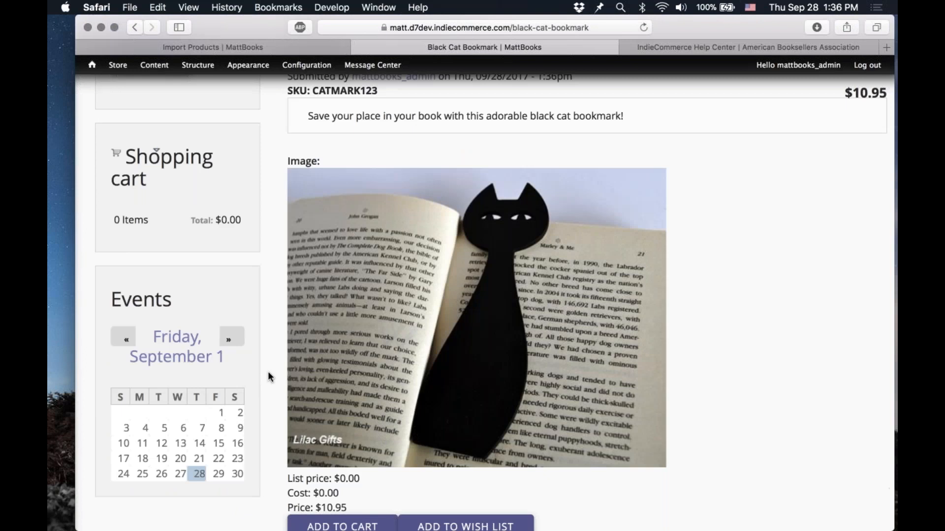
{"action": "scroll", "coordinate": [268, 371], "scroll_direction": "up", "scroll_amount": 2}
{"action": "left_click_drag", "start_coordinate": [372, 112], "coordinate": [357, 192]}
{"action": "left_click", "coordinate": [356, 193]}
{"action": "triple_click", "coordinate": [358, 213]}
{"action": "left_click", "coordinate": [379, 238]}
{"action": "scroll", "coordinate": [379, 238], "scroll_direction": "down", "scroll_amount": 2}
{"action": "scroll", "coordinate": [379, 238], "scroll_direction": "down", "scroll_amount": 2}
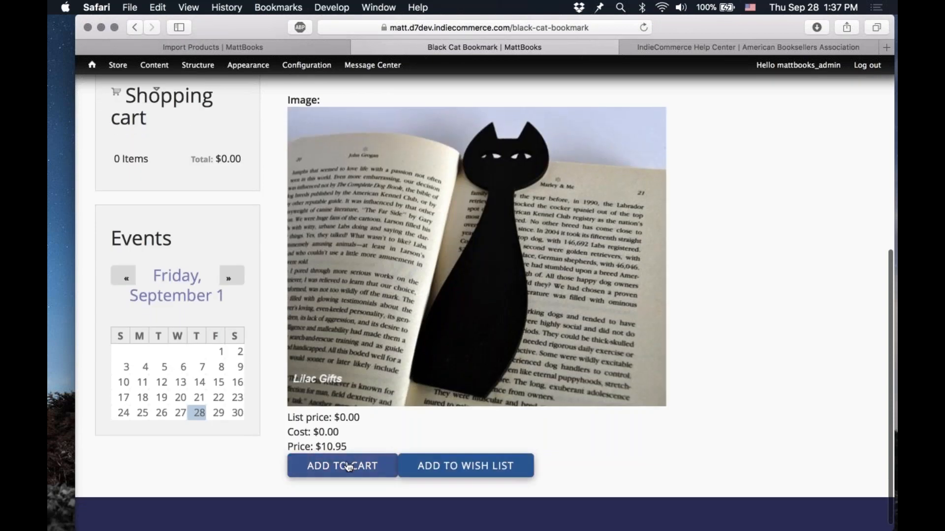
{"action": "scroll", "coordinate": [423, 340], "scroll_direction": "up", "scroll_amount": 6}
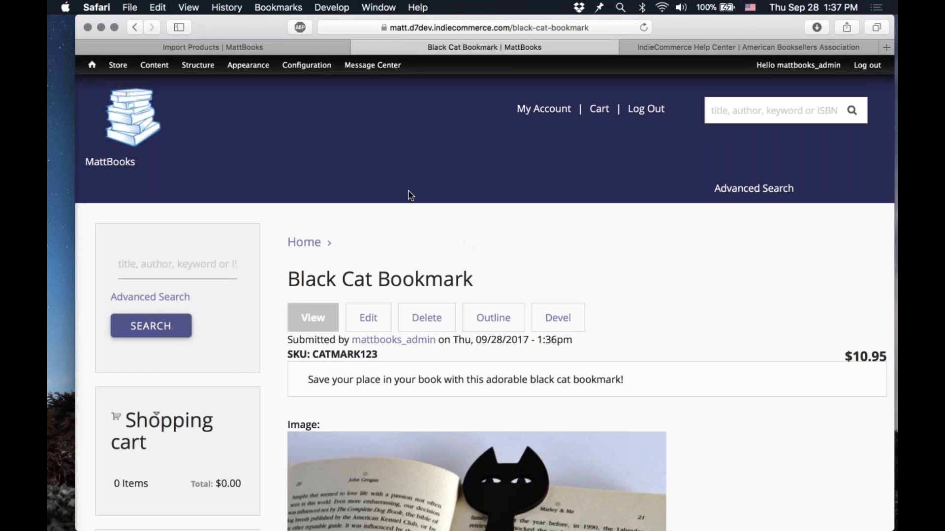
Step: Browse the Bookmark content type's management options and scroll through the product's price details
{"action": "scroll", "coordinate": [411, 195], "scroll_direction": "down", "scroll_amount": 5}
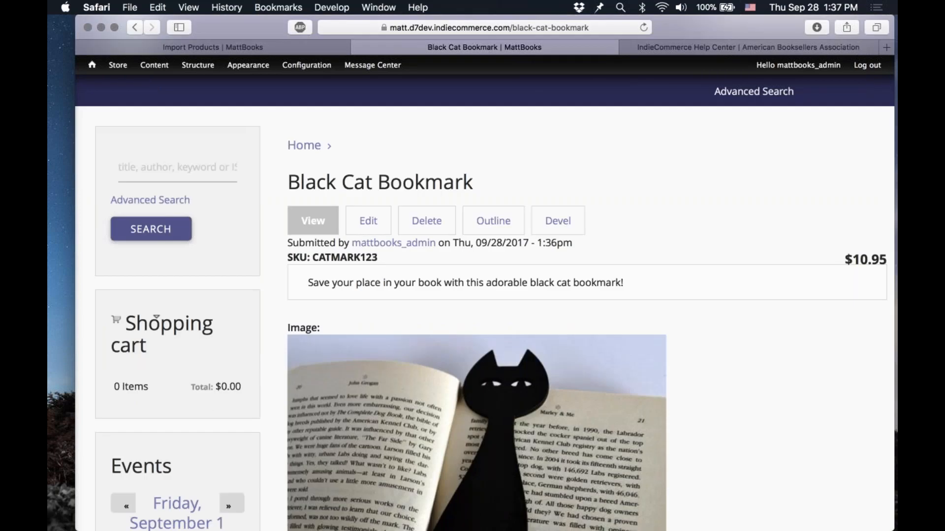
{"action": "mouse_move", "coordinate": [210, 69]}
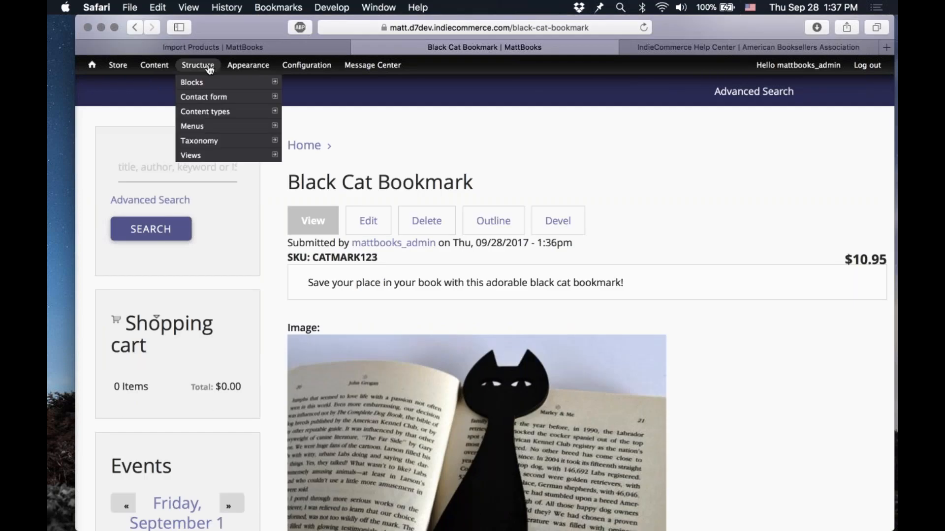
{"action": "mouse_move", "coordinate": [228, 111]}
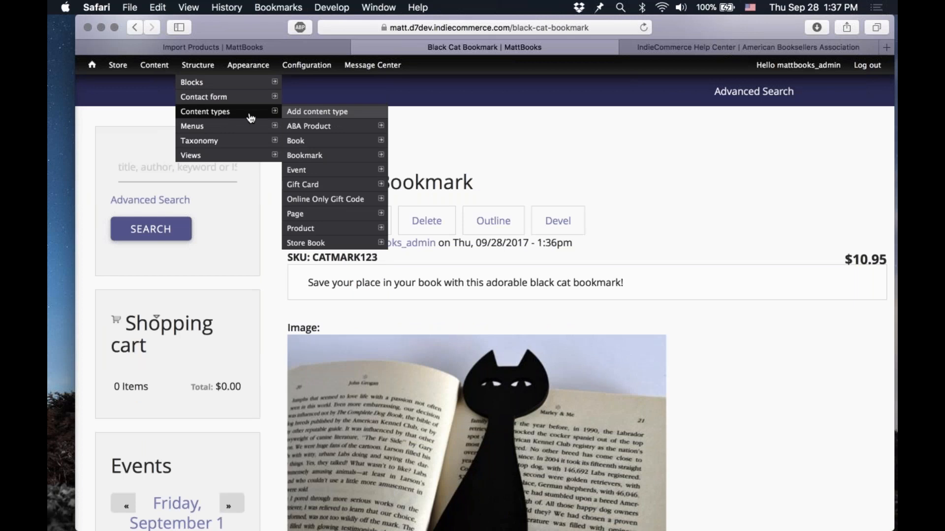
{"action": "mouse_move", "coordinate": [346, 185]}
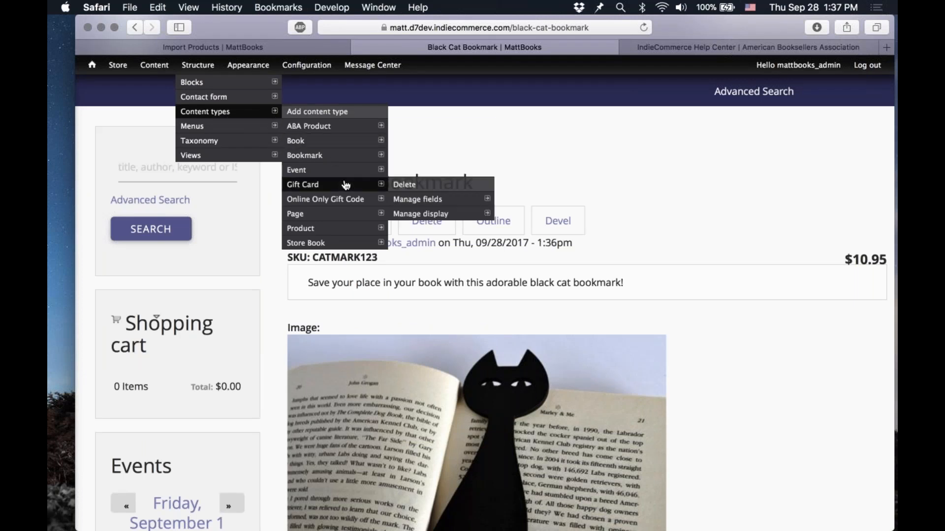
{"action": "mouse_move", "coordinate": [368, 157]}
{"action": "mouse_move", "coordinate": [412, 186]}
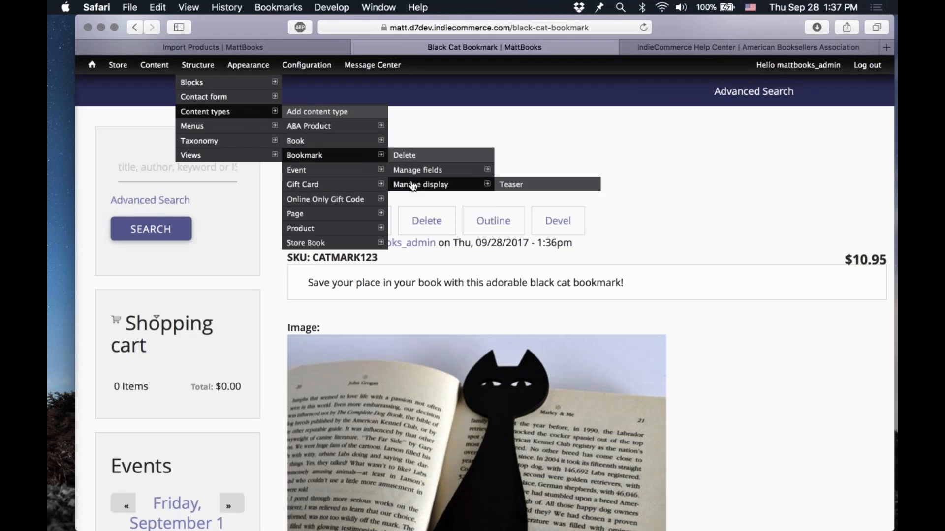
{"action": "scroll", "coordinate": [612, 170], "scroll_direction": "down", "scroll_amount": 3}
{"action": "scroll", "coordinate": [611, 171], "scroll_direction": "down", "scroll_amount": 3}
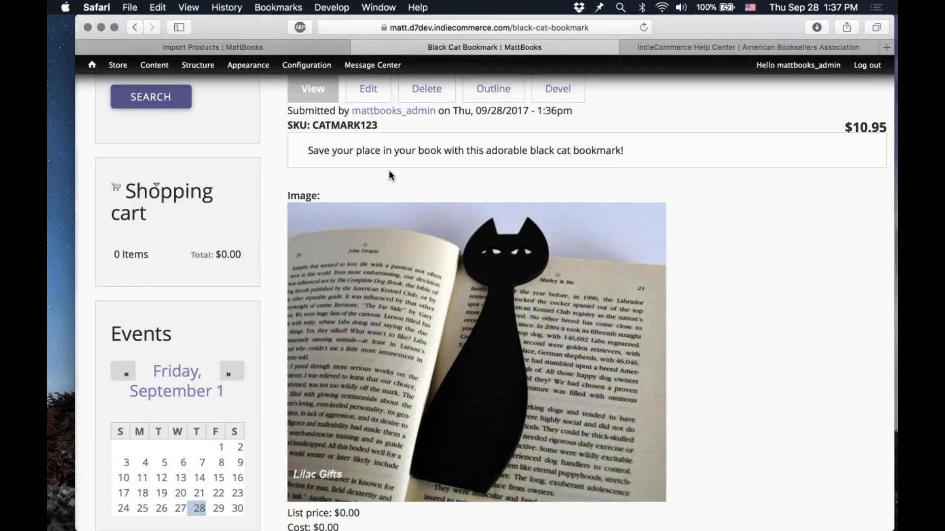
{"action": "scroll", "coordinate": [263, 249], "scroll_direction": "down", "scroll_amount": 4}
{"action": "scroll", "coordinate": [263, 252], "scroll_direction": "up", "scroll_amount": 3}
{"action": "scroll", "coordinate": [263, 252], "scroll_direction": "down", "scroll_amount": 3}
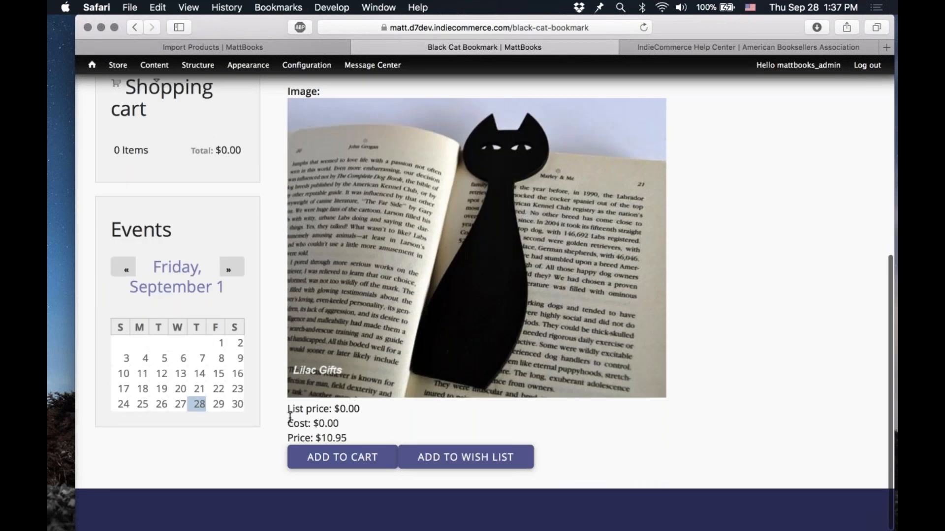
{"action": "scroll", "coordinate": [290, 418], "scroll_direction": "up", "scroll_amount": 5}
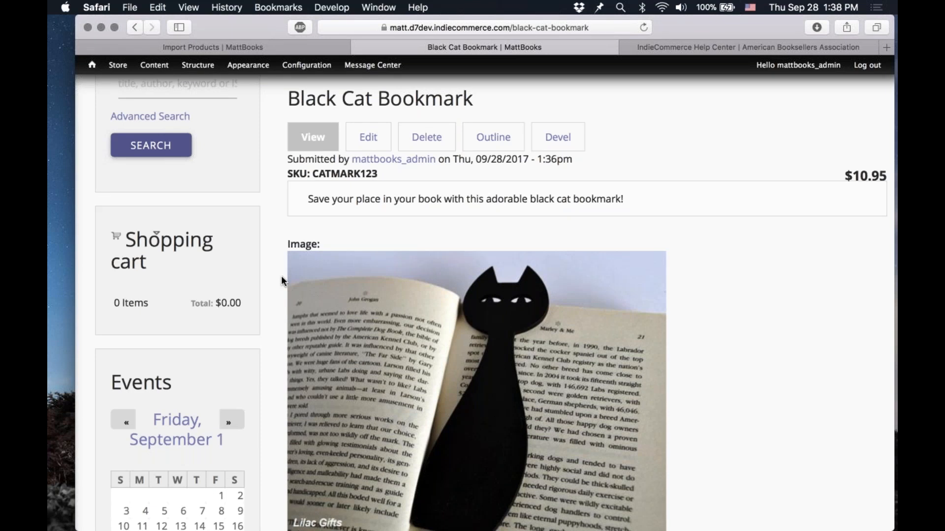
Step: Close the Import Products tab and open the Bookmark content type's Manage fields page
{"action": "left_click", "coordinate": [85, 46]}
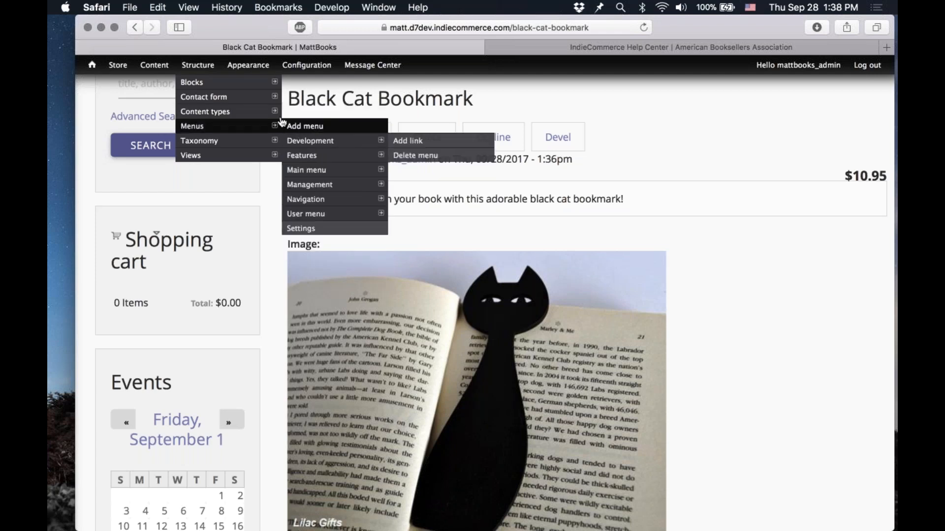
{"action": "mouse_move", "coordinate": [346, 157]}
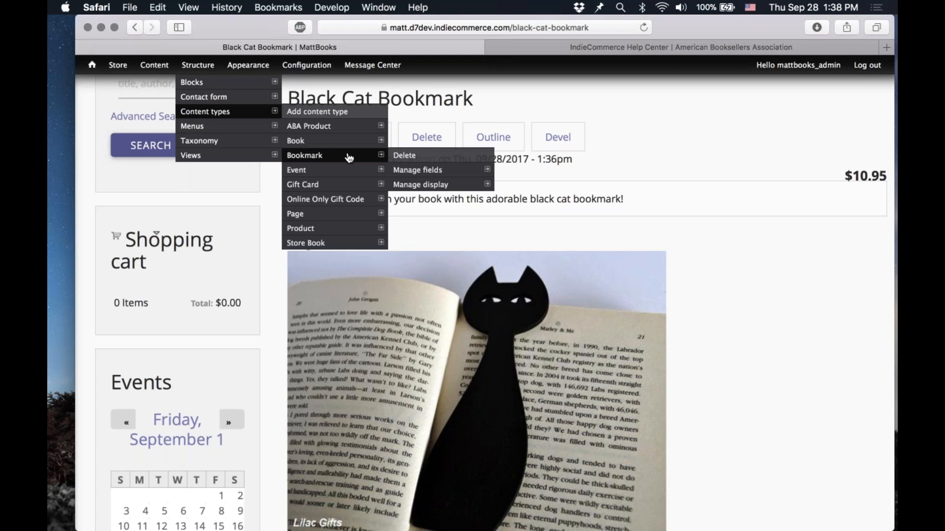
{"action": "mouse_move", "coordinate": [416, 172]}
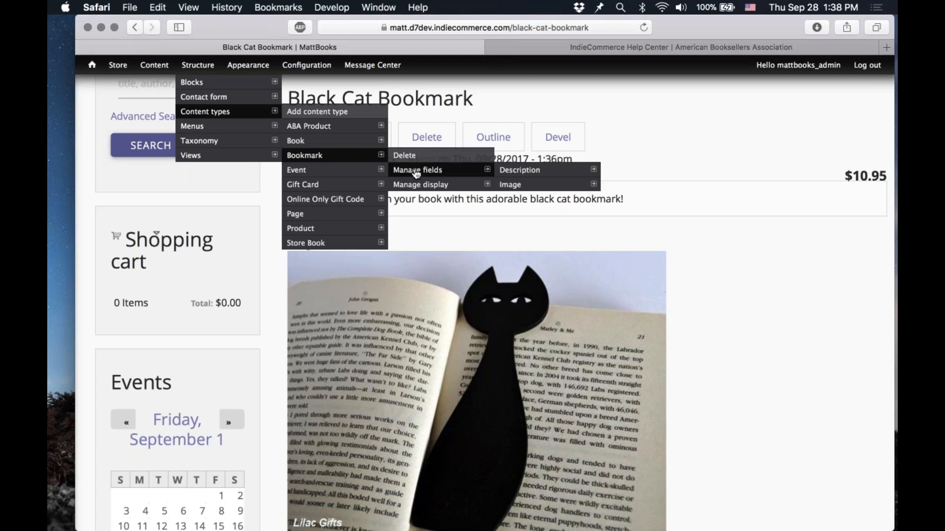
{"action": "left_click", "coordinate": [416, 172]}
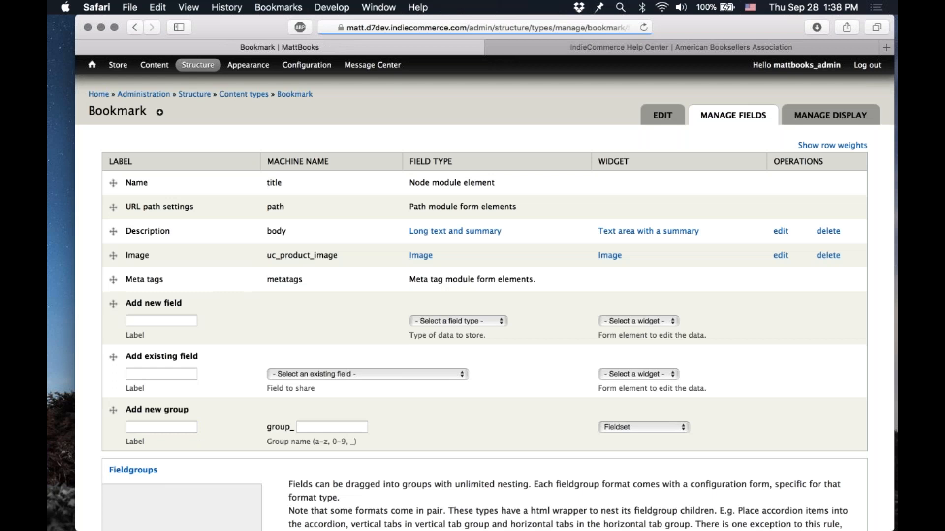
Step: Add a new Bookmark field labelled Bookmark Category with List (text) type and Select list widget
{"action": "scroll", "coordinate": [371, 260], "scroll_direction": "down", "scroll_amount": 2}
{"action": "left_click", "coordinate": [179, 279]}
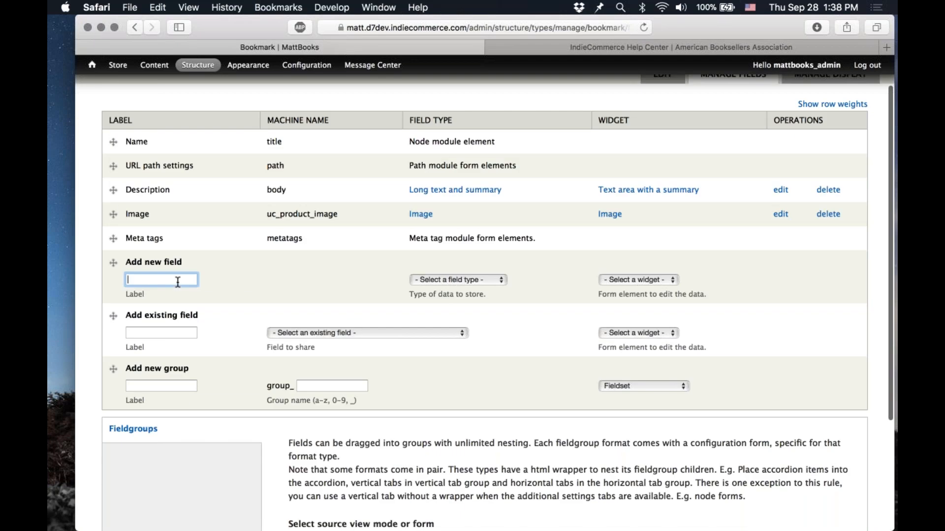
{"action": "type", "text": "B"}
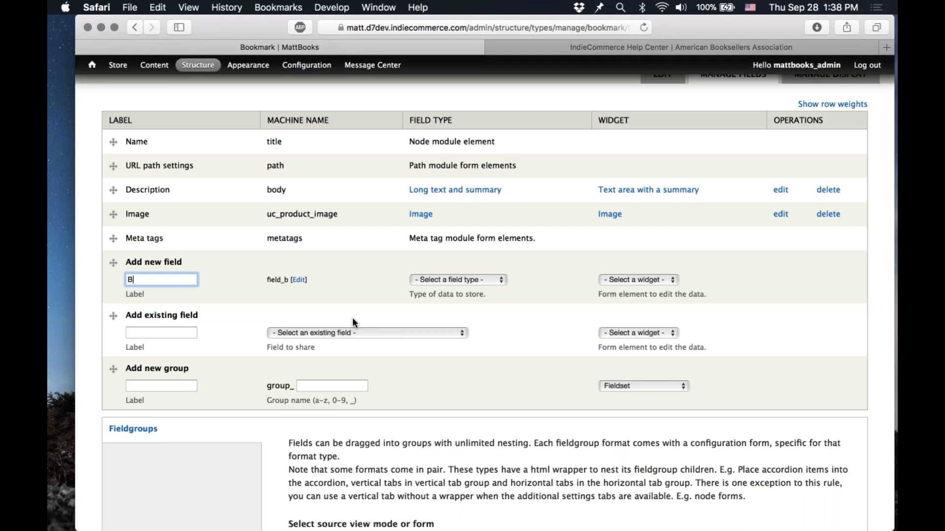
{"action": "type", "text": "ookmark "}
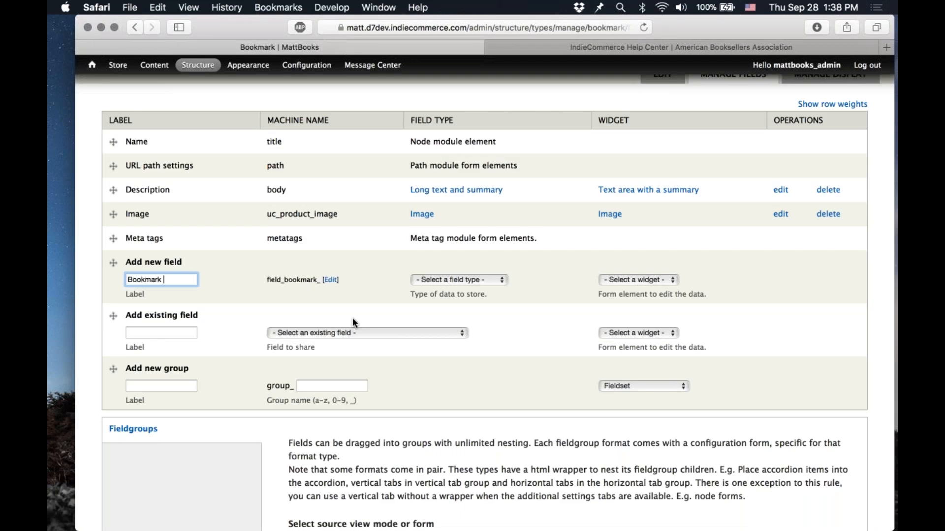
{"action": "type", "text": "Category"}
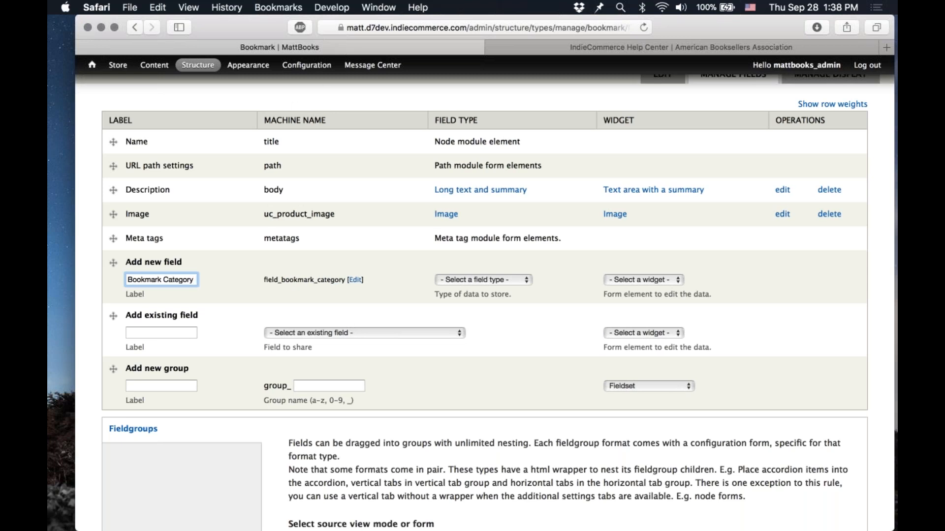
{"action": "left_click", "coordinate": [311, 280]}
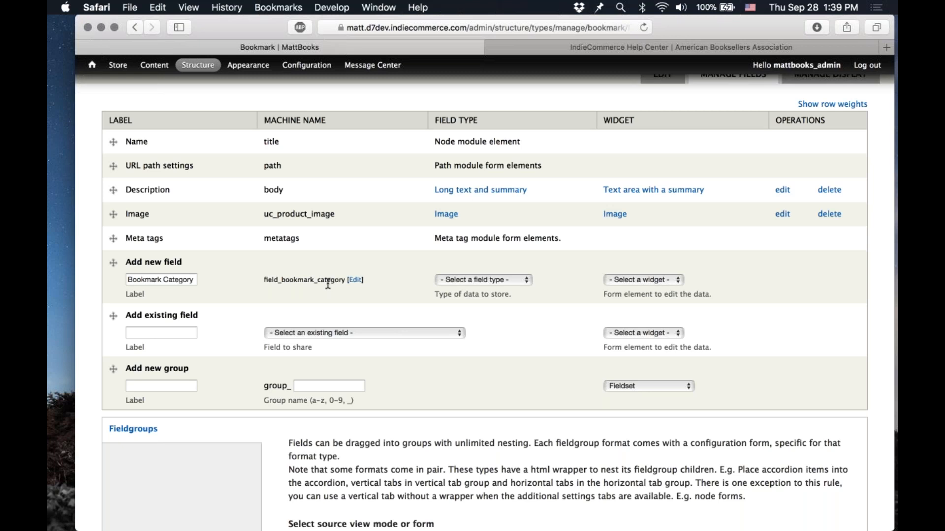
{"action": "left_click", "coordinate": [521, 280]}
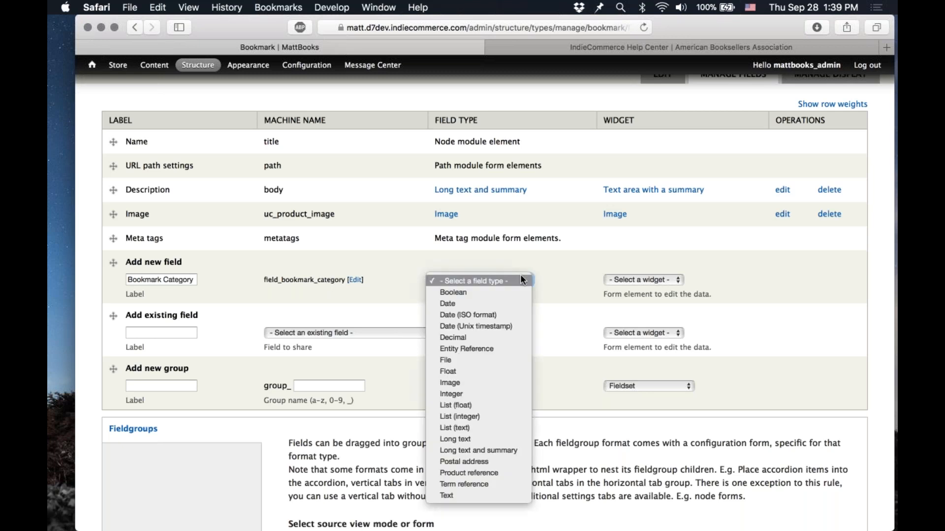
{"action": "left_click", "coordinate": [494, 427]}
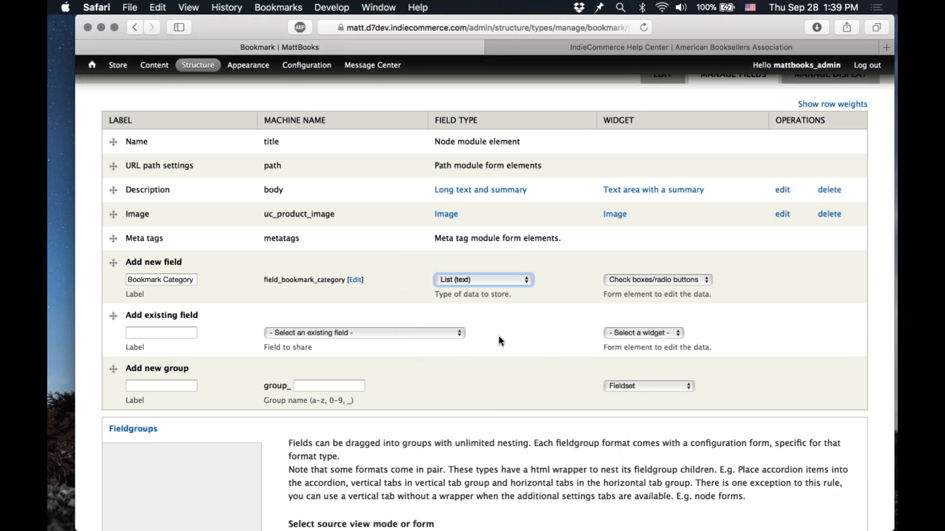
{"action": "left_click", "coordinate": [655, 279]}
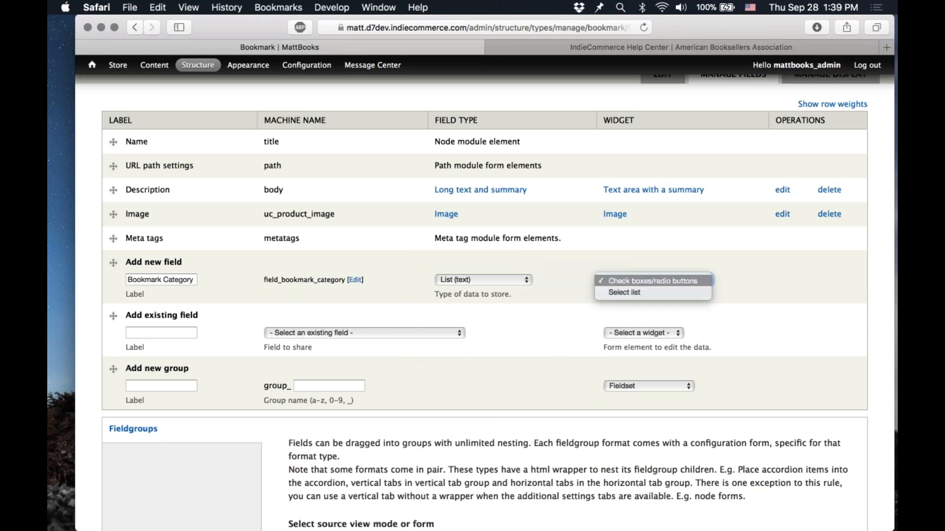
{"action": "left_click", "coordinate": [627, 292]}
{"action": "left_click", "coordinate": [480, 406]}
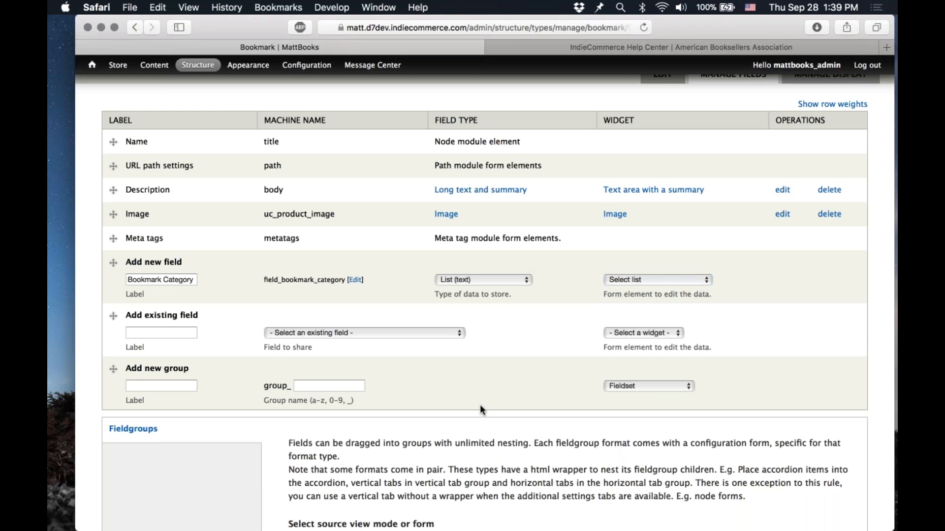
{"action": "scroll", "coordinate": [335, 379], "scroll_direction": "down", "scroll_amount": 5}
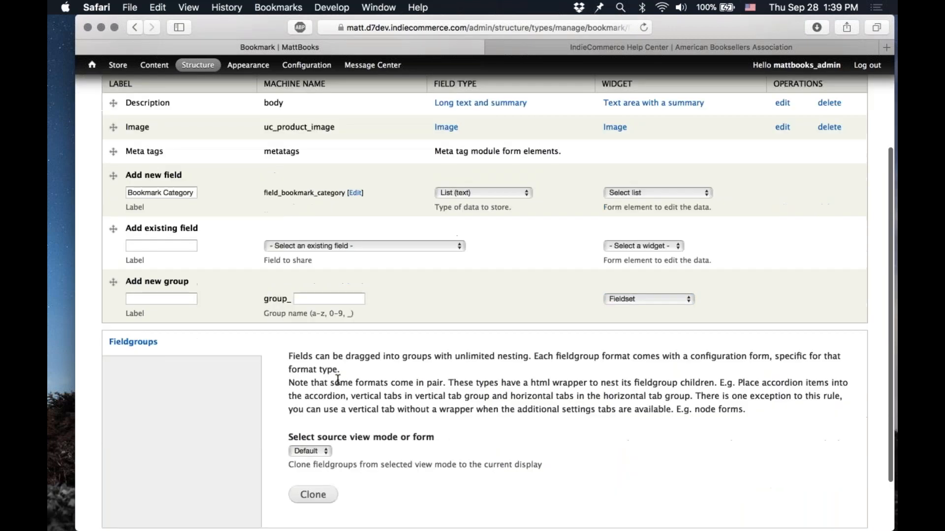
{"action": "left_click", "coordinate": [123, 478]}
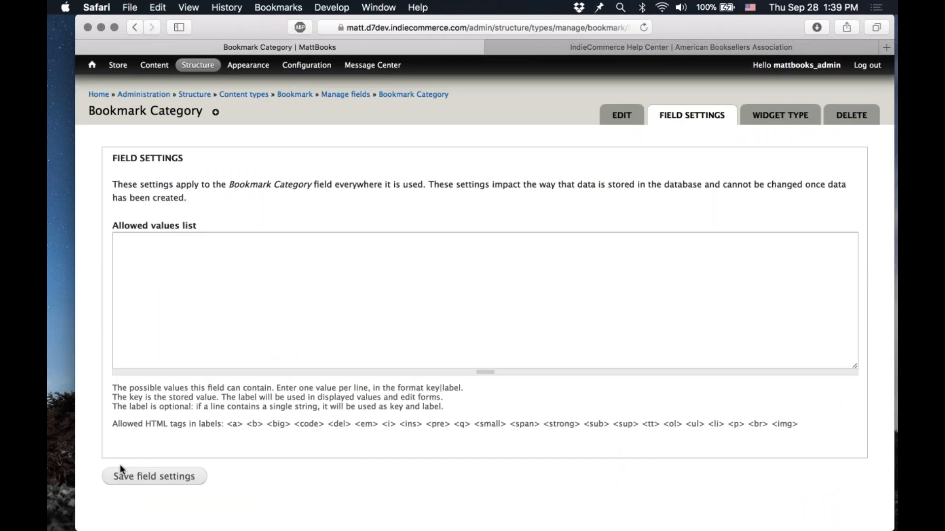
Step: Enter the allowed values Halloween, Fall, Holiday, Winter, Spring and Summer, and save the field settings
{"action": "left_click", "coordinate": [276, 320]}
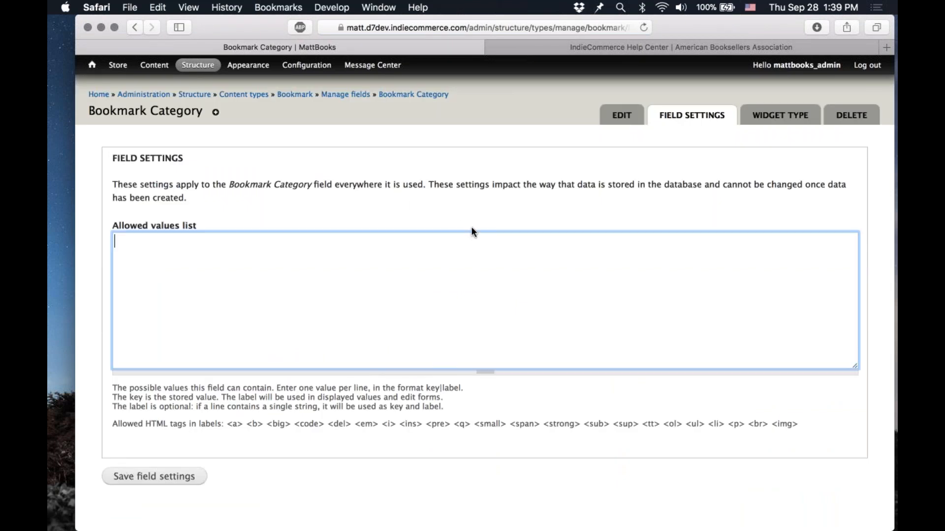
{"action": "type", "text": "Halloween"}
{"action": "key", "text": "Return"}
{"action": "type", "text": "Fa"}
{"action": "type", "text": "Holiday"}
{"action": "key", "text": "Return"}
{"action": "type", "text": "Winter"}
{"action": "key", "text": "Return"}
{"action": "type", "text": "Spring"}
{"action": "key", "text": "Return"}
{"action": "type", "text": "Summer"}
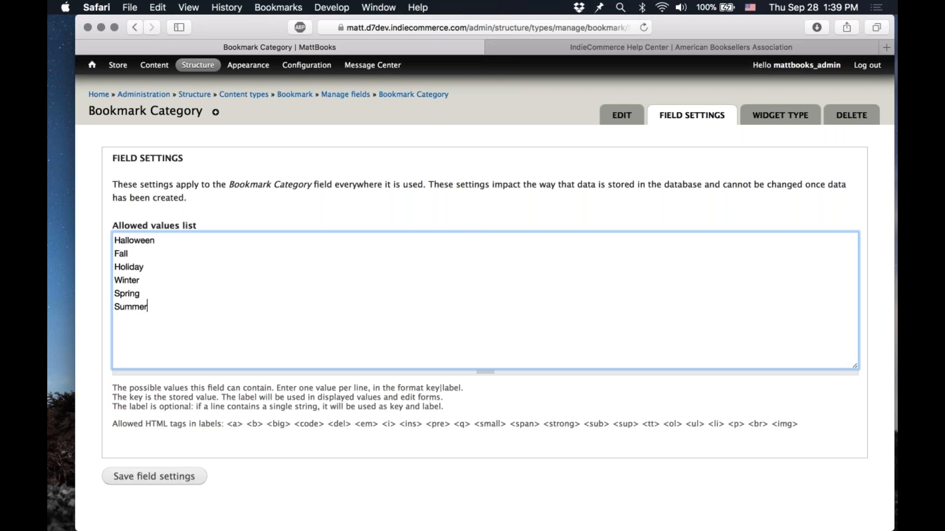
{"action": "left_click", "coordinate": [154, 476]}
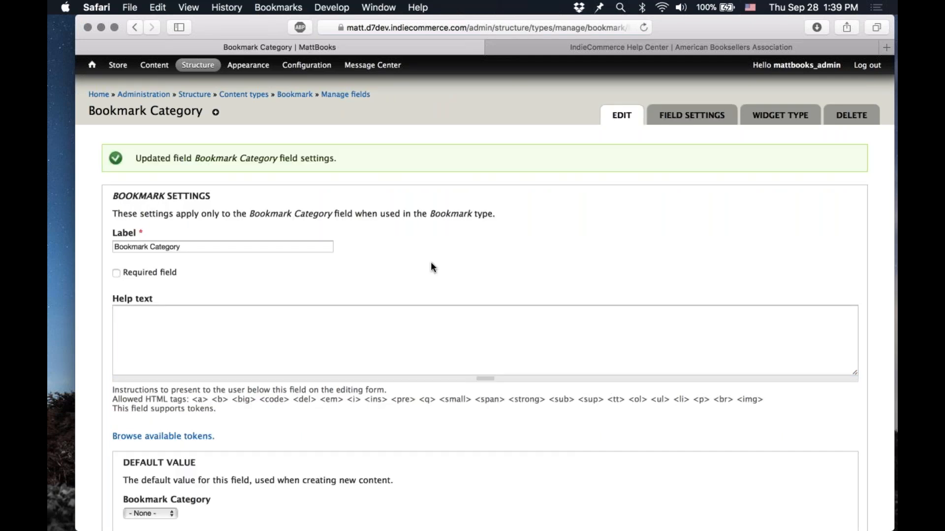
Step: Save the Bookmark Category field's remaining settings
{"action": "scroll", "coordinate": [432, 267], "scroll_direction": "down", "scroll_amount": 10}
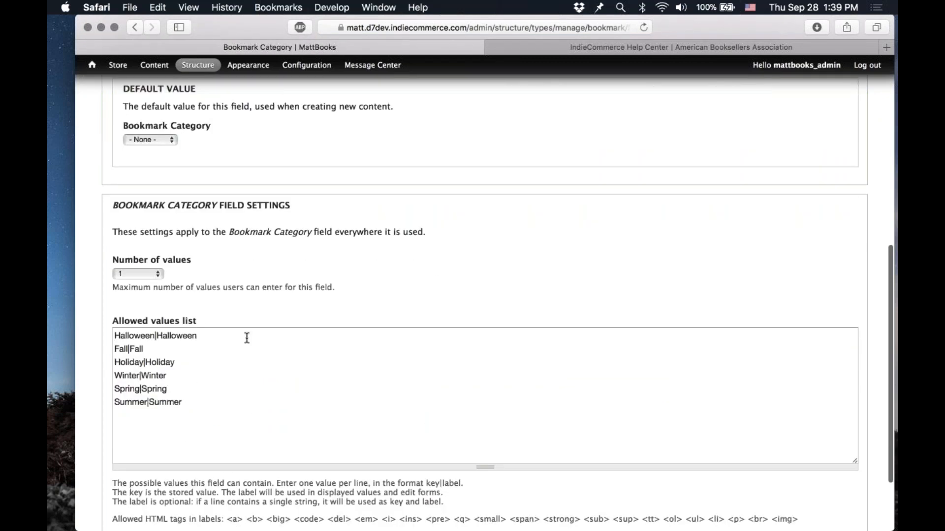
{"action": "scroll", "coordinate": [348, 302], "scroll_direction": "up", "scroll_amount": 1}
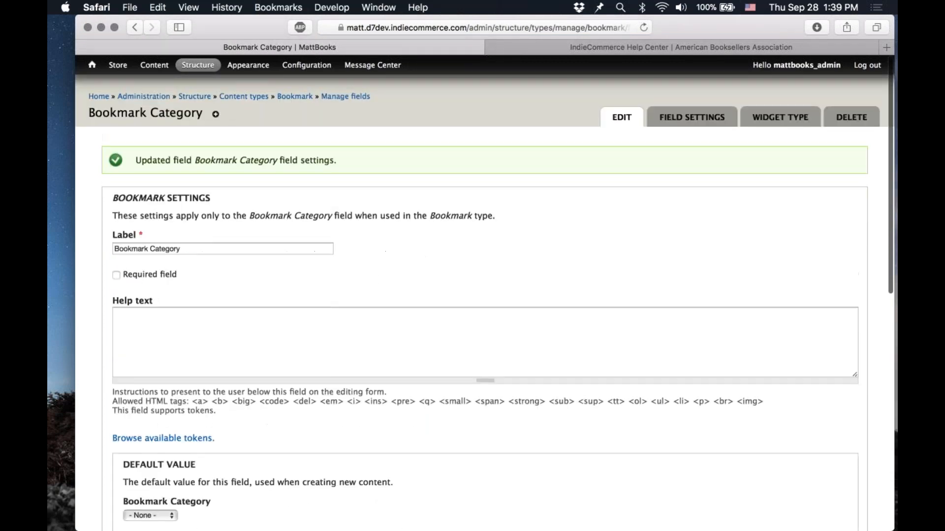
{"action": "scroll", "coordinate": [370, 271], "scroll_direction": "down", "scroll_amount": 10}
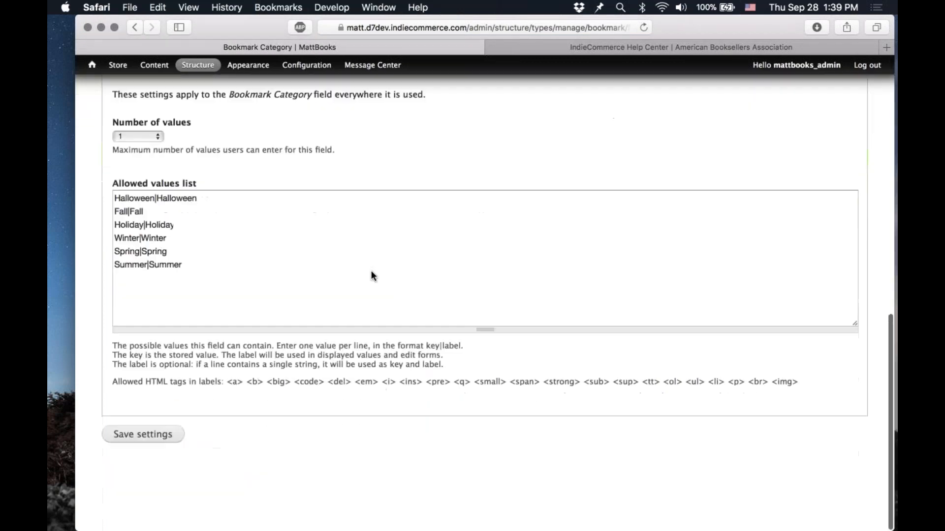
{"action": "left_click", "coordinate": [141, 481]}
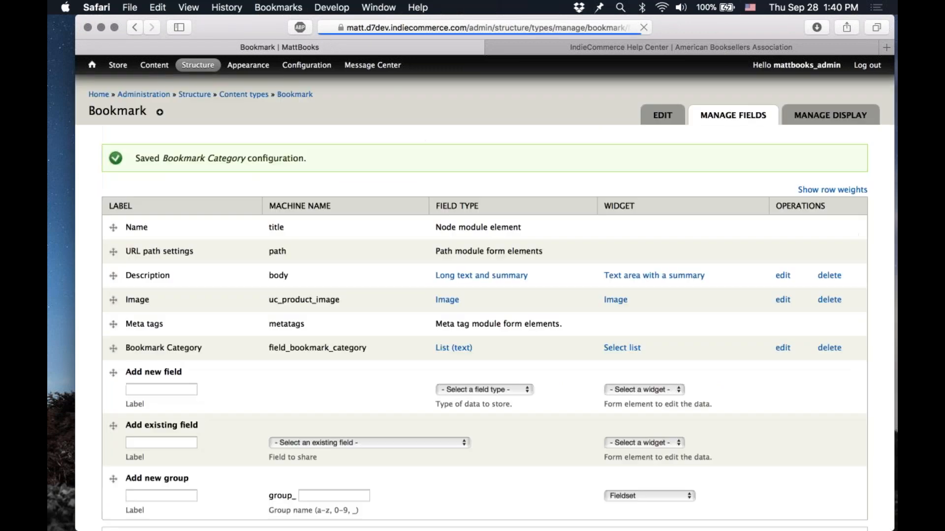
Step: Open a new Bookmark creation form and check the Bookmark Category choices
{"action": "mouse_move", "coordinate": [155, 66]}
{"action": "mouse_move", "coordinate": [169, 85]}
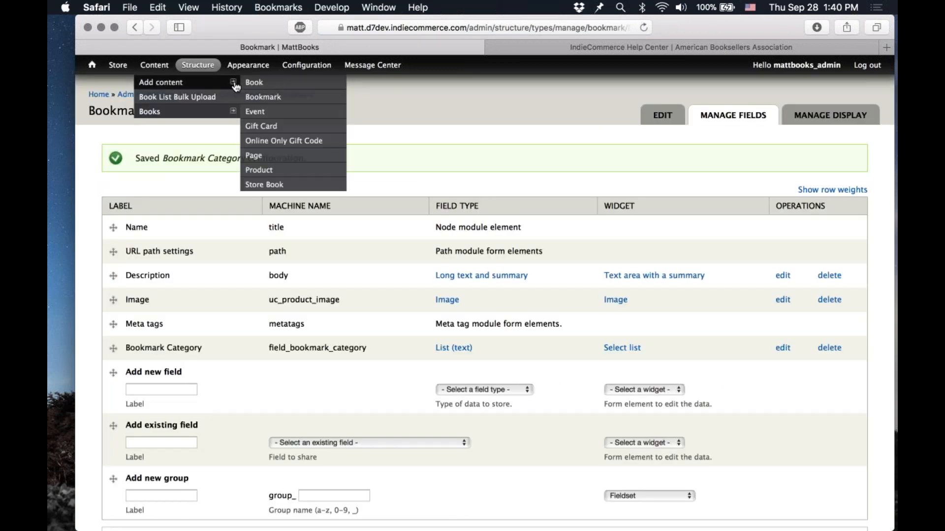
{"action": "left_click", "coordinate": [295, 97]}
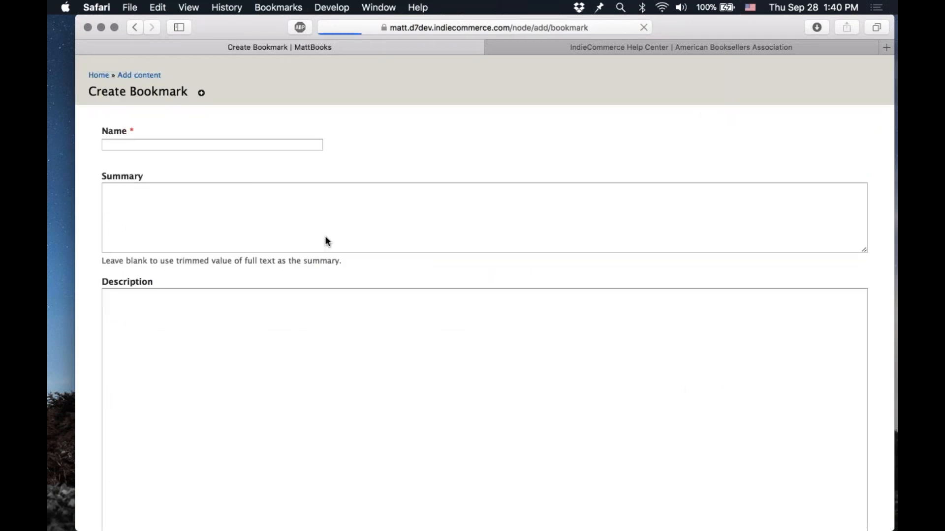
{"action": "scroll", "coordinate": [359, 330], "scroll_direction": "down", "scroll_amount": 10}
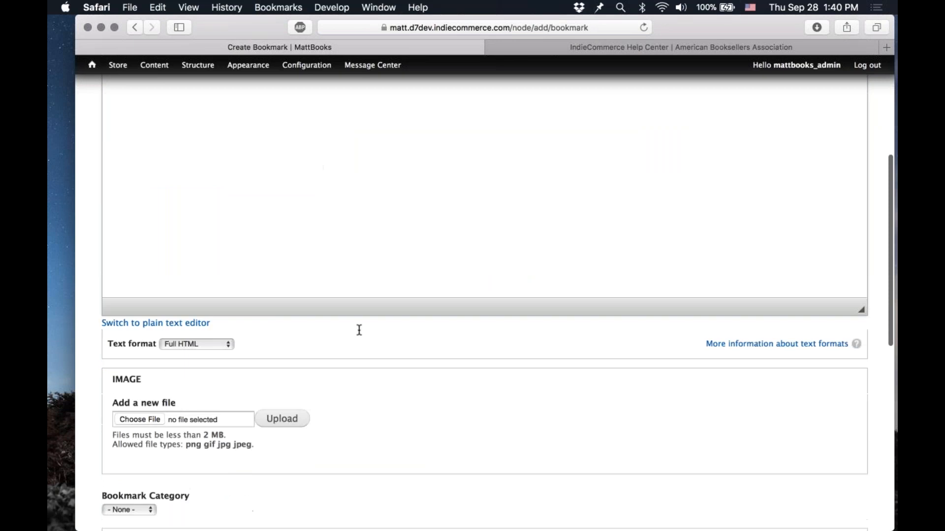
{"action": "left_click", "coordinate": [137, 341]}
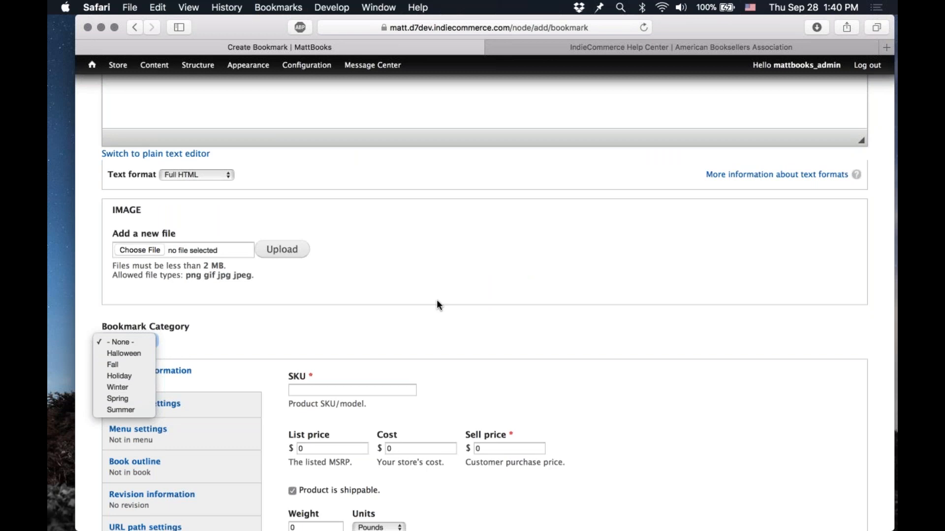
{"action": "left_click", "coordinate": [383, 346]}
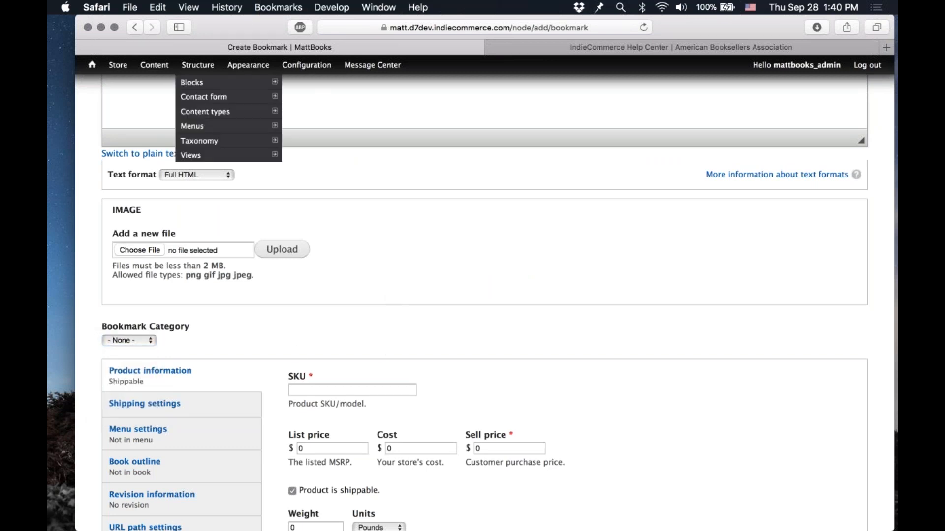
Step: Rebuild the Bookmark class's field import staging table on the Import Products Status page
{"action": "mouse_move", "coordinate": [148, 126]}
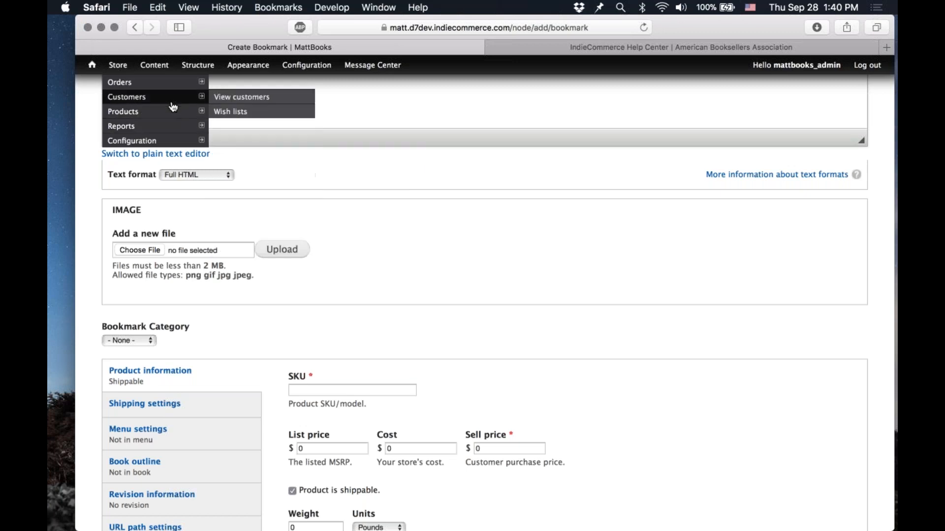
{"action": "mouse_move", "coordinate": [254, 172]}
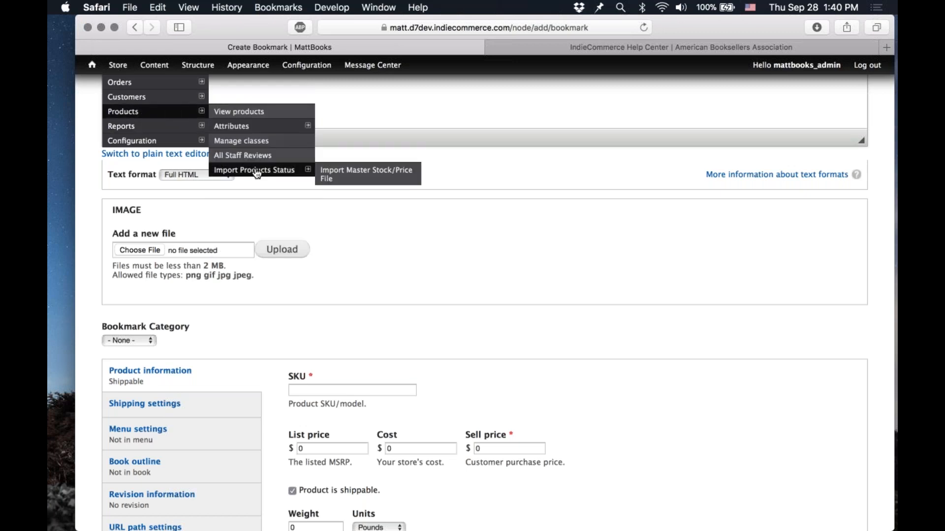
{"action": "left_click", "coordinate": [255, 171]}
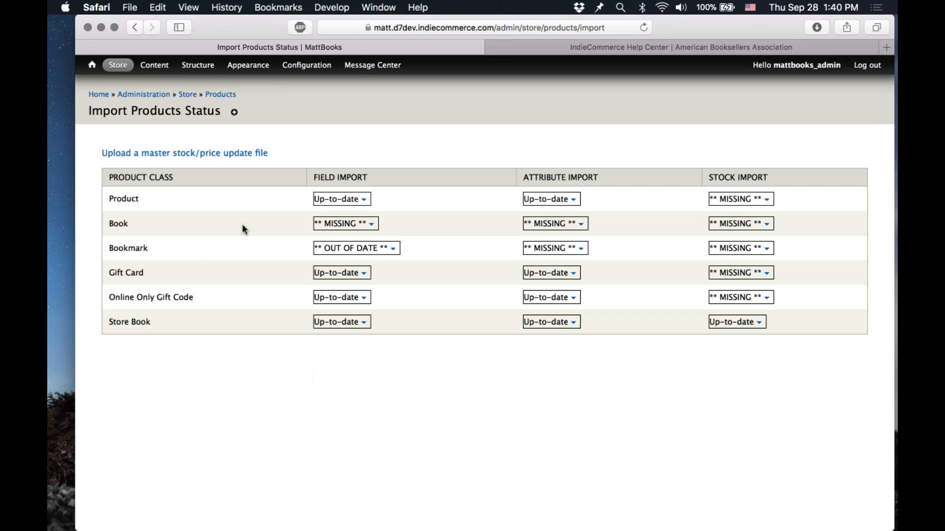
{"action": "left_click", "coordinate": [397, 250]}
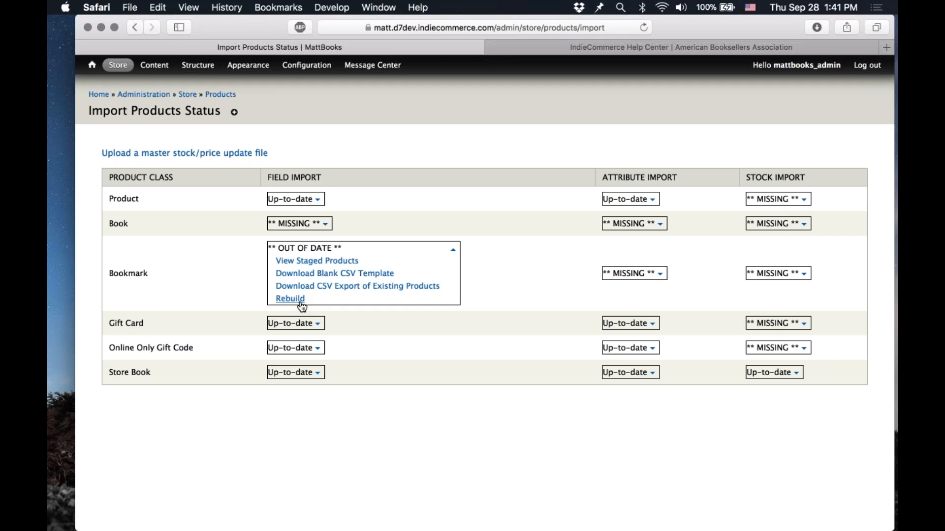
{"action": "left_click", "coordinate": [301, 304]}
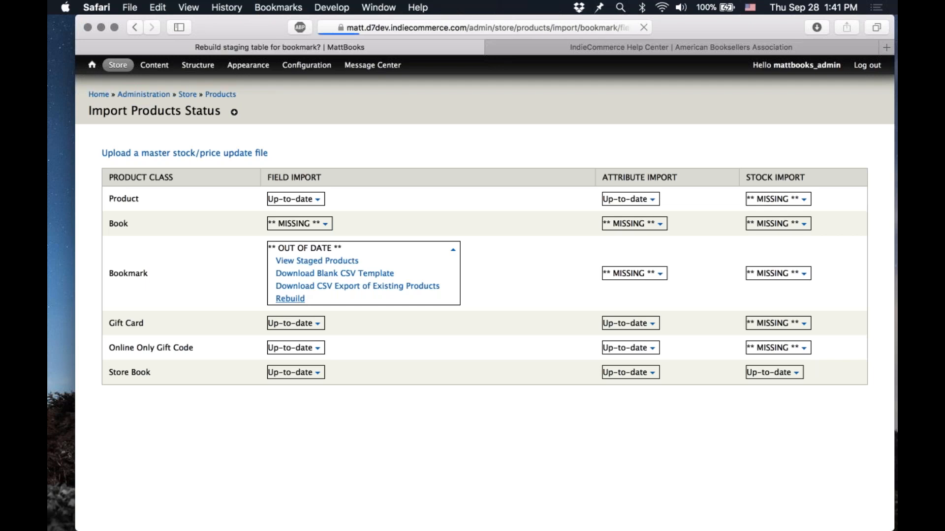
{"action": "left_click", "coordinate": [137, 212]}
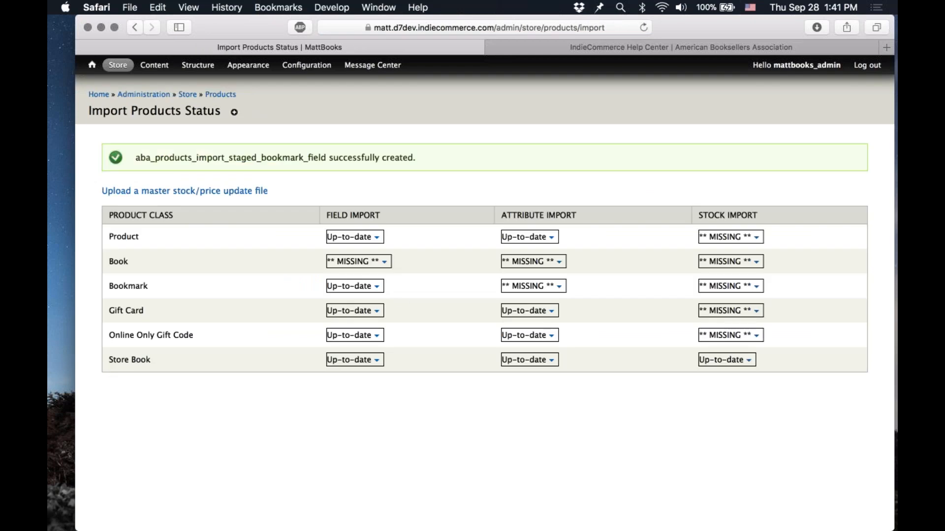
Step: Download the CSV export of existing Bookmark products and open the matt__bookmark__field file in Numbers
{"action": "left_click", "coordinate": [379, 290]}
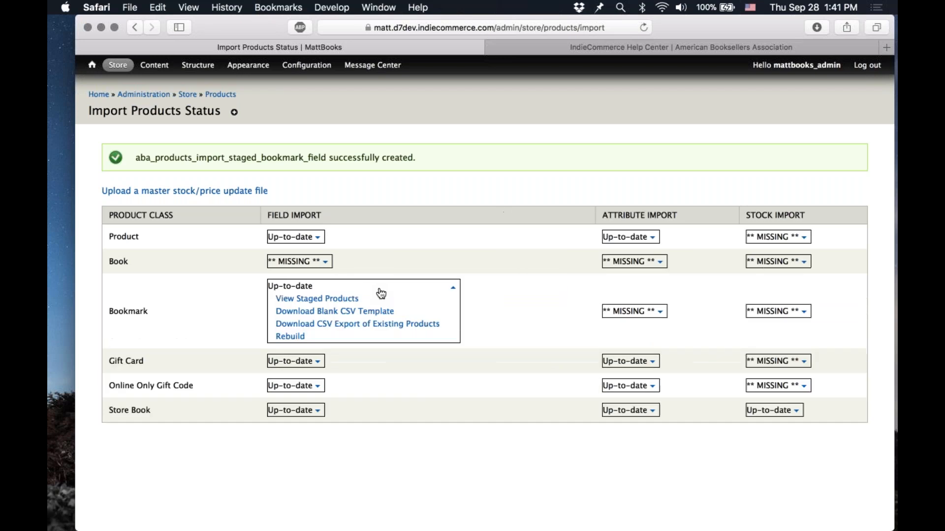
{"action": "left_click", "coordinate": [416, 325]}
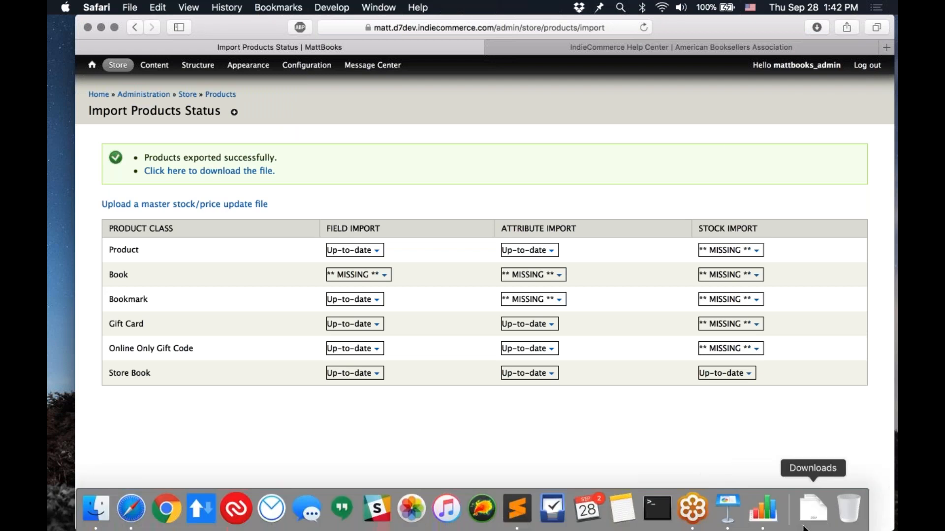
{"action": "left_click", "coordinate": [809, 521]}
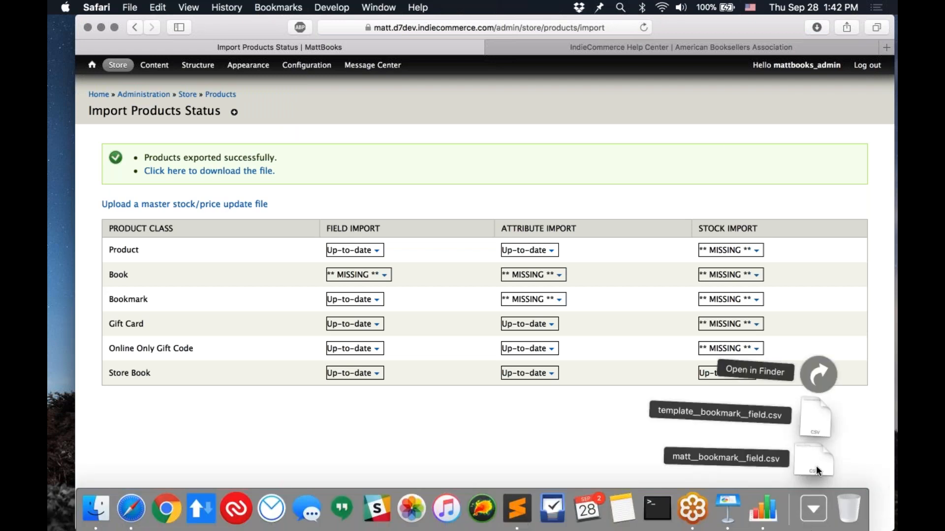
{"action": "left_click_drag", "start_coordinate": [816, 465], "coordinate": [758, 520]}
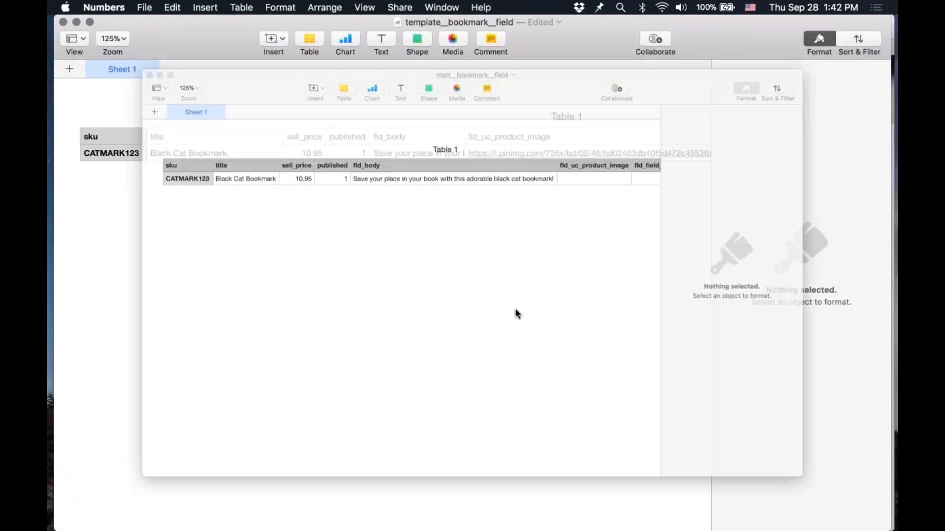
Step: Close the unsaved template__bookmark__field document and delete it
{"action": "key", "text": "super+w"}
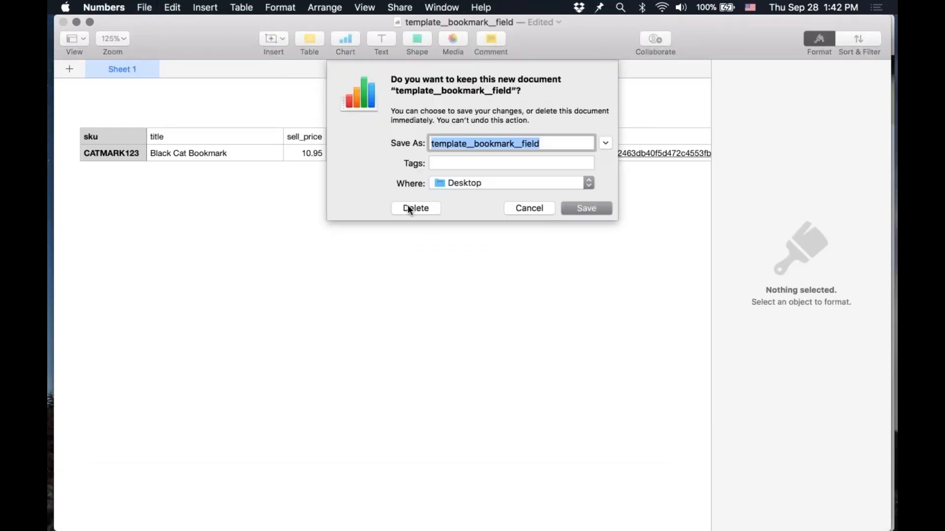
{"action": "left_click", "coordinate": [413, 209]}
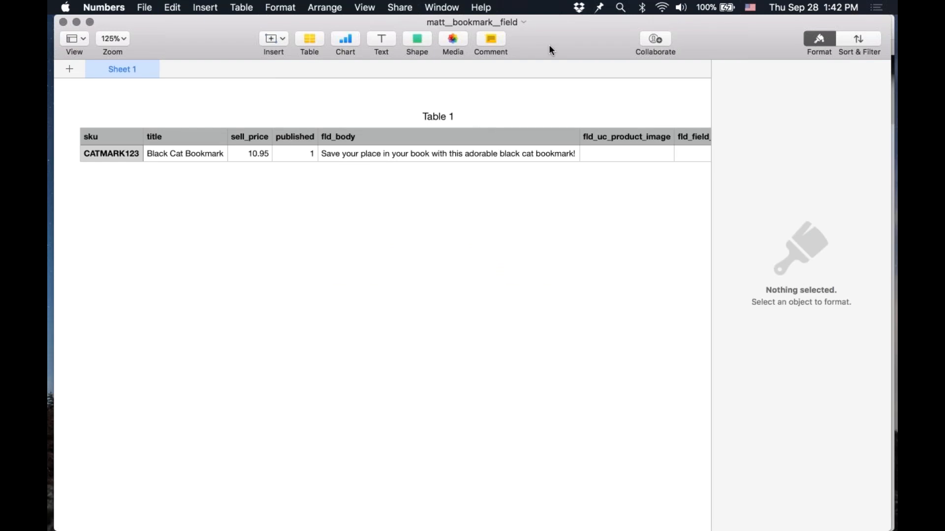
Step: Examine the exported Black Cat Bookmark row across its columns up to fld_field_bookmark_category
{"action": "left_click", "coordinate": [119, 150]}
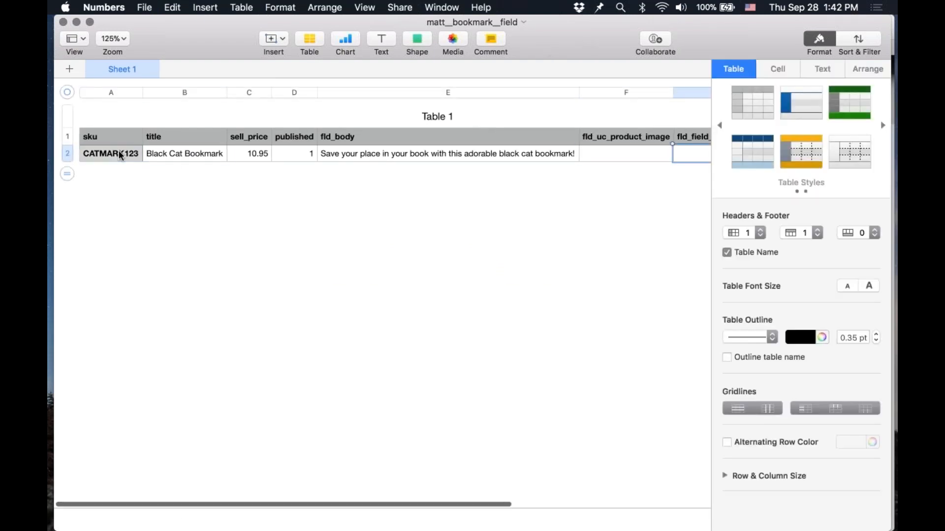
{"action": "key", "text": "Right"}
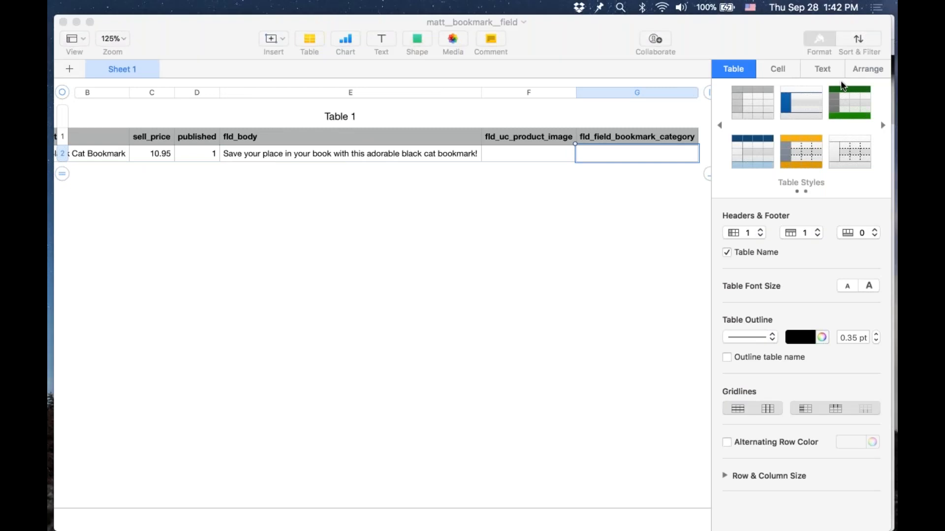
{"action": "left_click", "coordinate": [613, 149]}
{"action": "key", "text": "Left"}
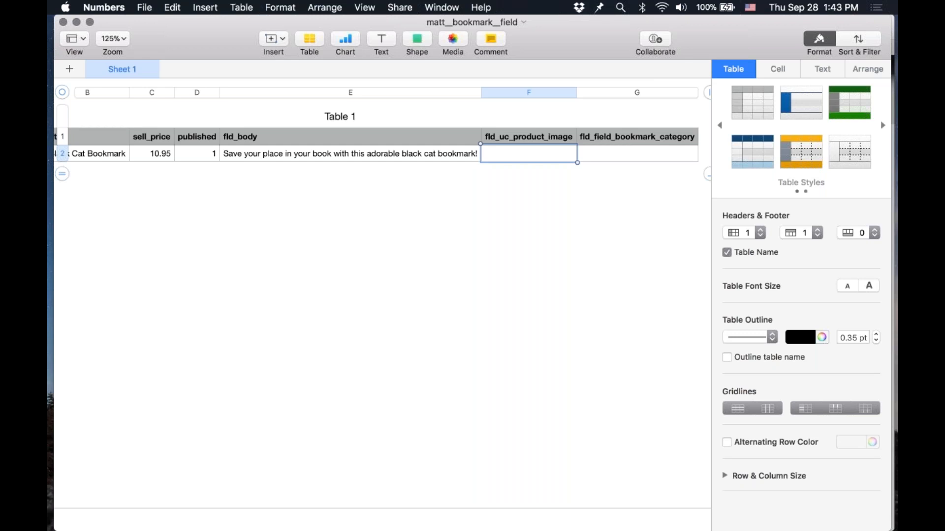
Step: Enter Halloween as the Black Cat Bookmark's fld_field_bookmark_category and start a new row
{"action": "key", "text": "Tab"}
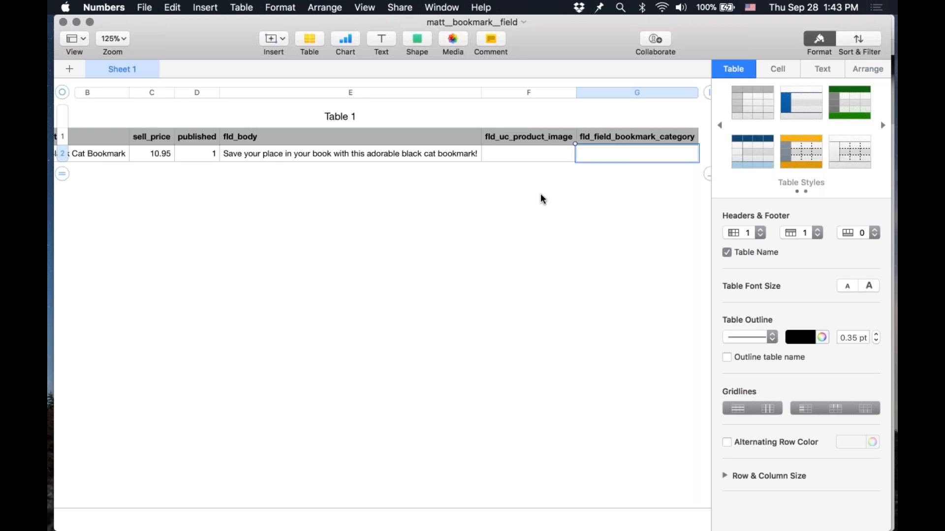
{"action": "type", "text": "Hallo"}
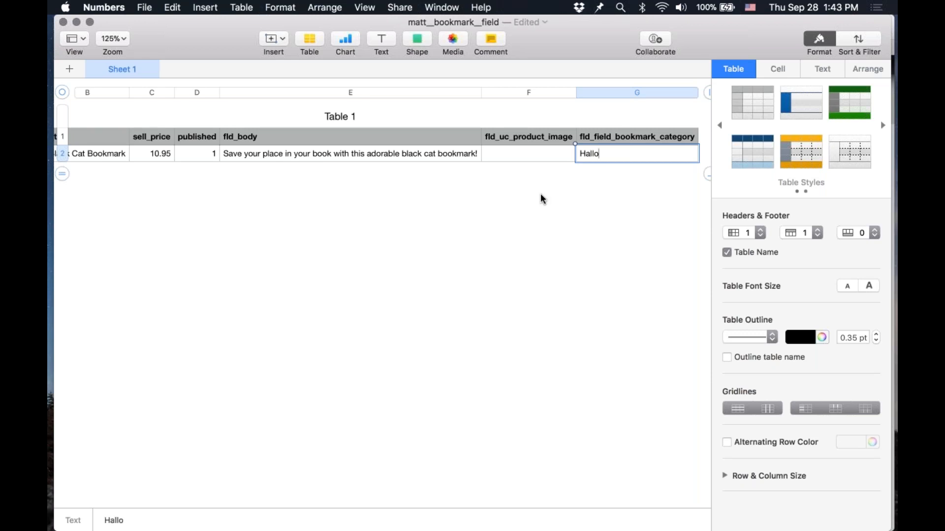
{"action": "type", "text": "ween"}
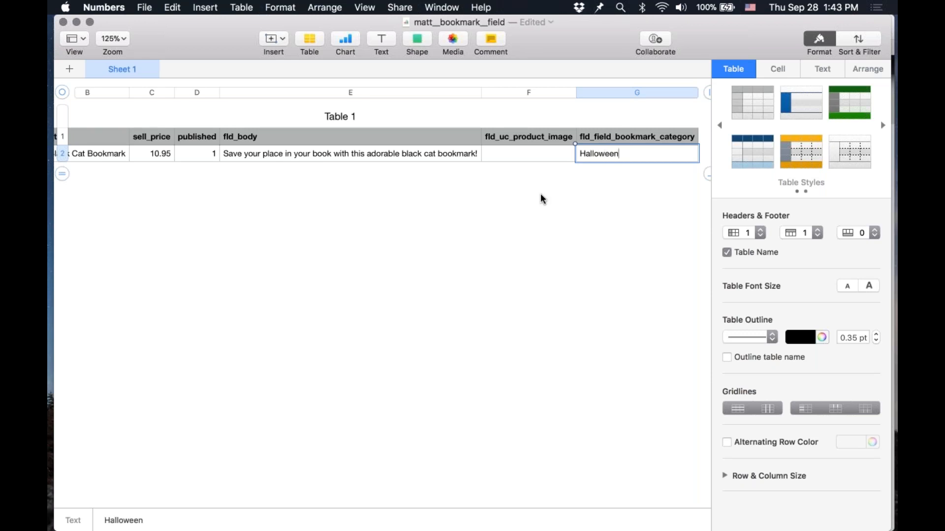
{"action": "key", "text": "Left"}
{"action": "key", "text": "Right"}
{"action": "key", "text": "Return"}
Step: Fill the new row's sku with SANTA2017 and title with Santa Bookmark
{"action": "key", "text": "Left"}
{"action": "key", "text": "Left"}
{"action": "key", "text": "Left"}
{"action": "key", "text": "Left"}
{"action": "key", "text": "Left"}
{"action": "key", "text": "Left"}
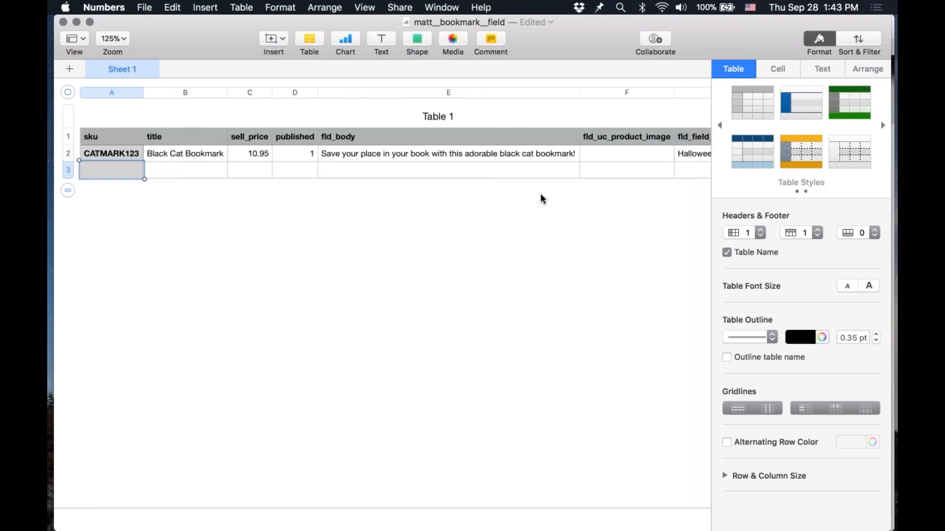
{"action": "type", "text": "SANTA"}
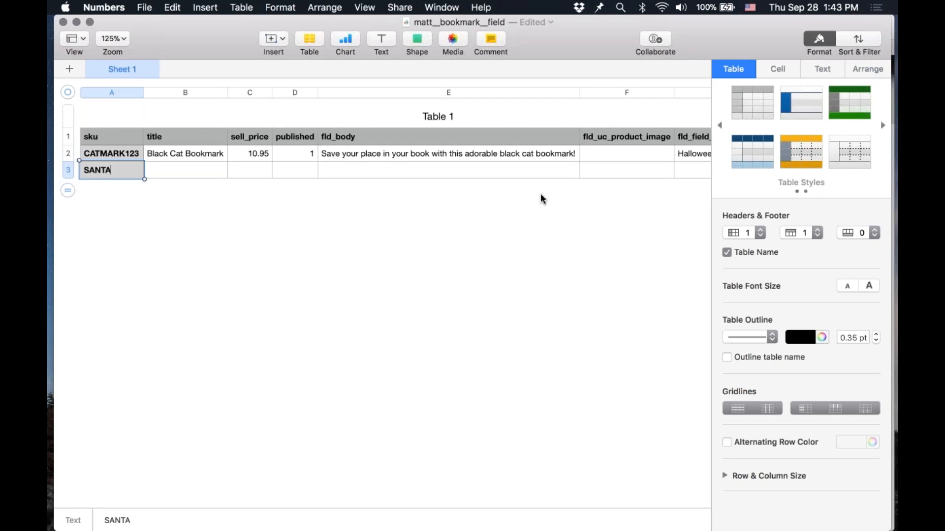
{"action": "type", "text": "2017"}
{"action": "key", "text": "Tab"}
{"action": "type", "text": "Santa Bookmark"}
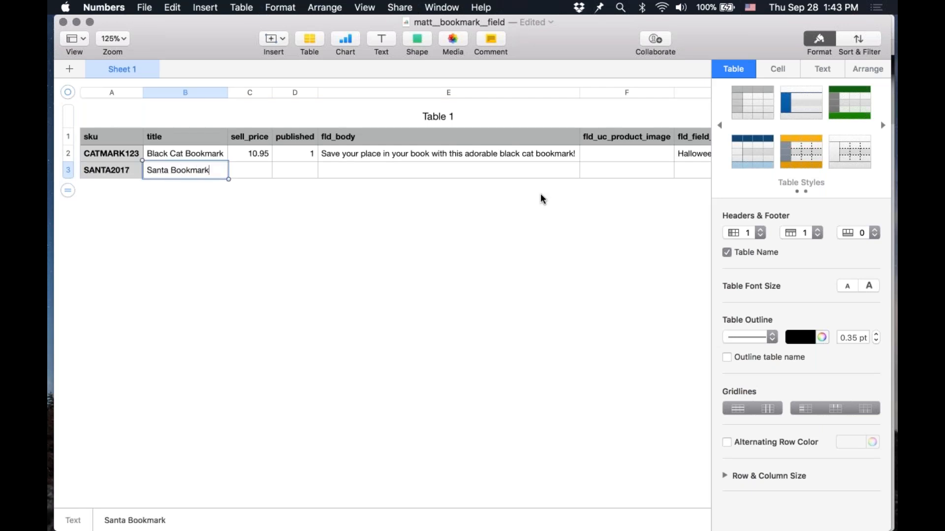
Step: Set the Santa row's sell_price to 5.99, published to 1, and fld_body to "Santa, on a bookmark!"
{"action": "key", "text": "Tab"}
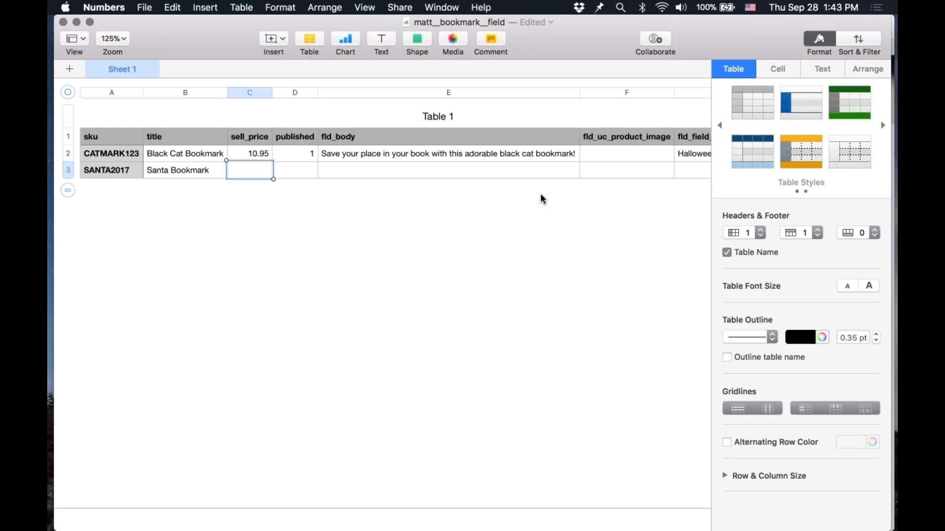
{"action": "type", "text": "5.99"}
{"action": "key", "text": "Tab"}
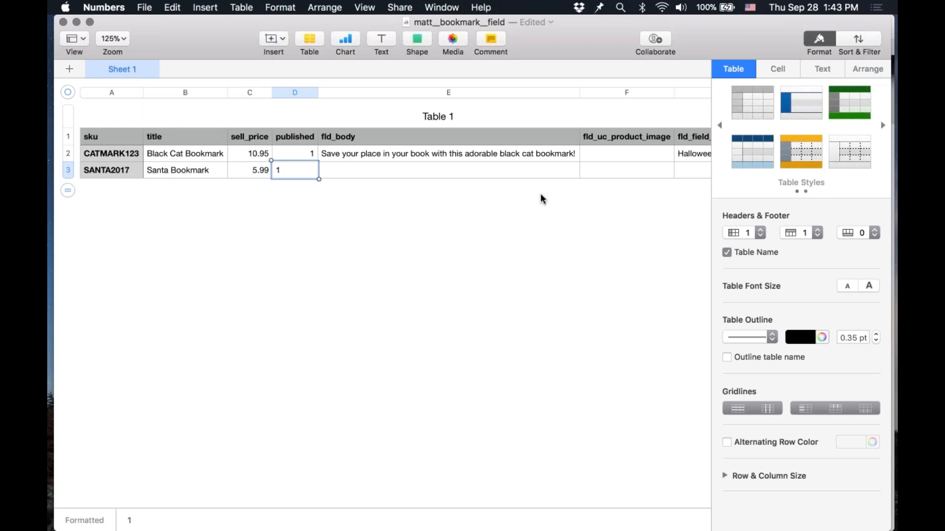
{"action": "type", "text": "1"}
{"action": "key", "text": "Tab"}
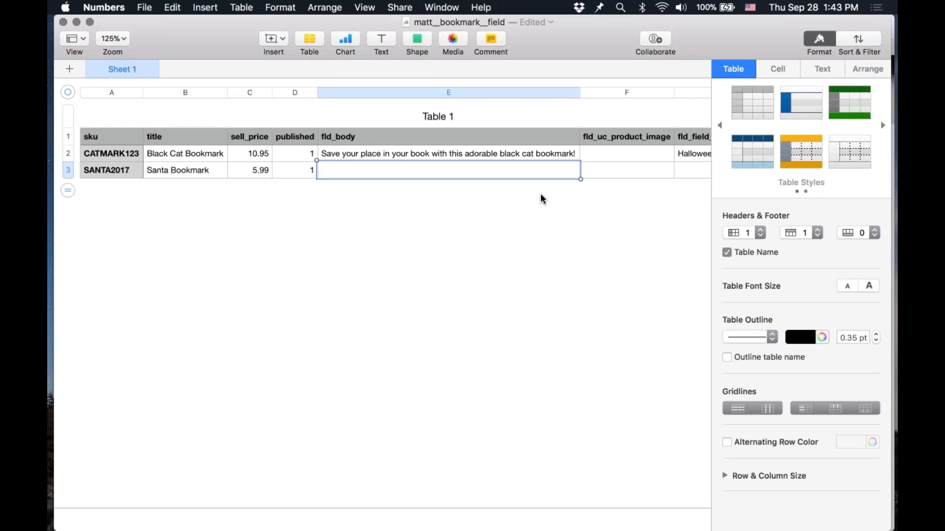
{"action": "type", "text": "Santa, on a bookmark!"}
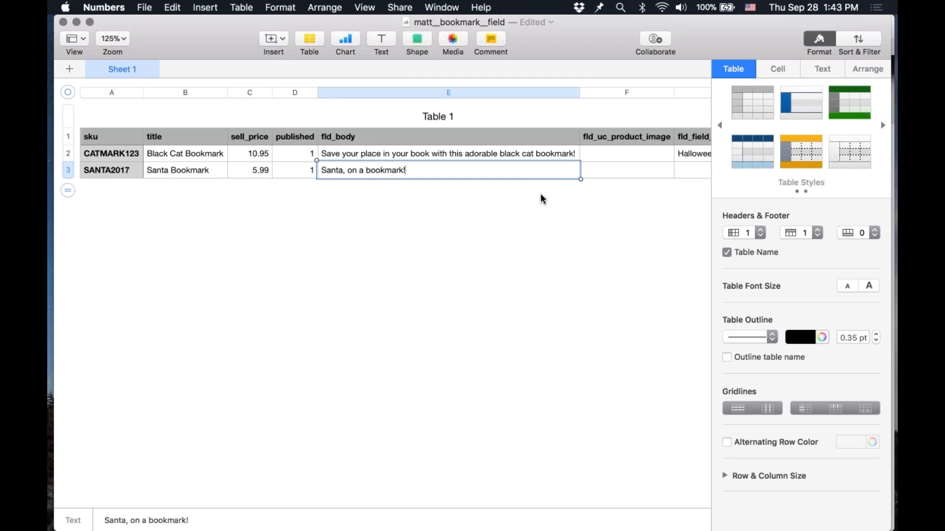
{"action": "key", "text": "Tab"}
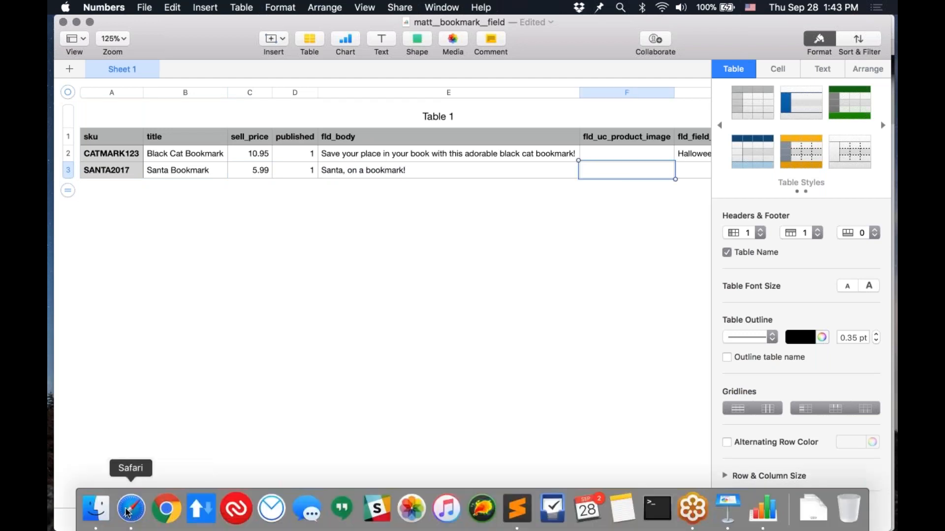
Step: Switch to Safari, open Google Images in a new tab and search for santa bookmark
{"action": "left_click", "coordinate": [126, 510]}
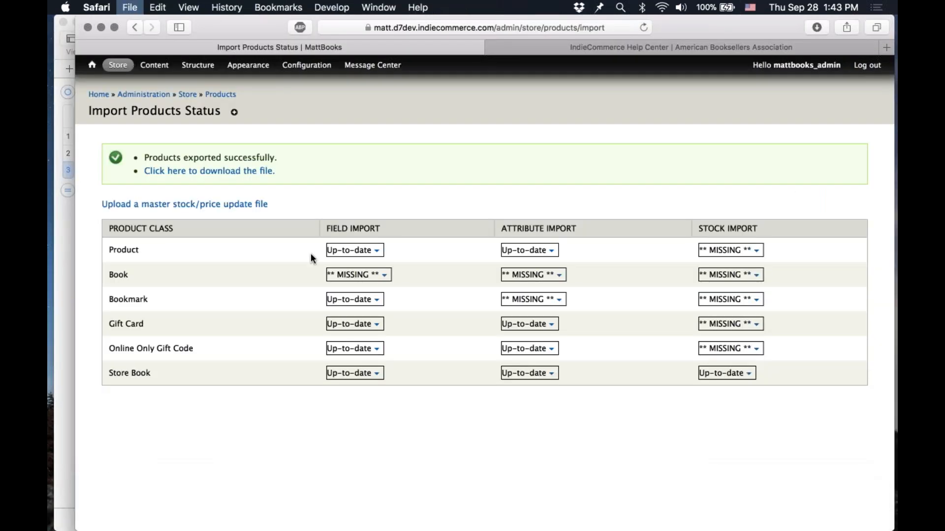
{"action": "key", "text": "super+t"}
{"action": "type", "text": "images.google.com"}
{"action": "key", "text": "Return"}
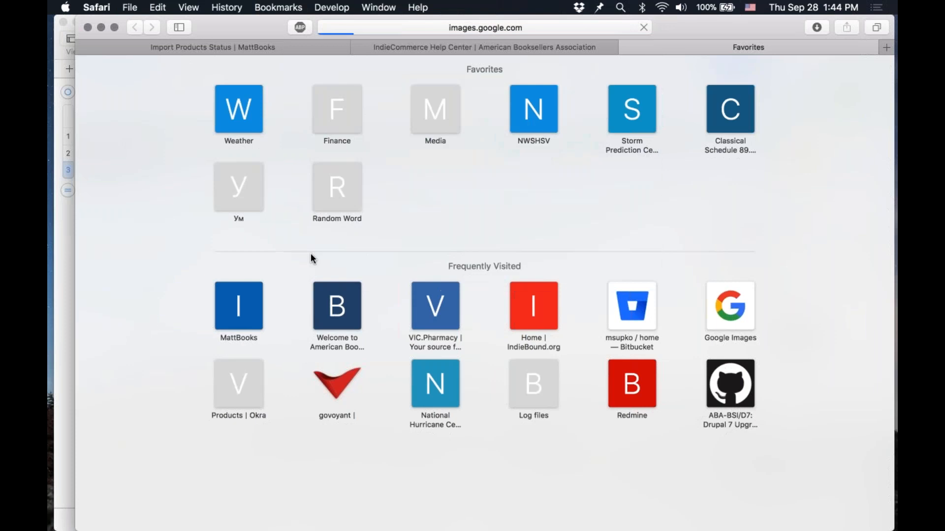
{"action": "type", "text": "santa bo"}
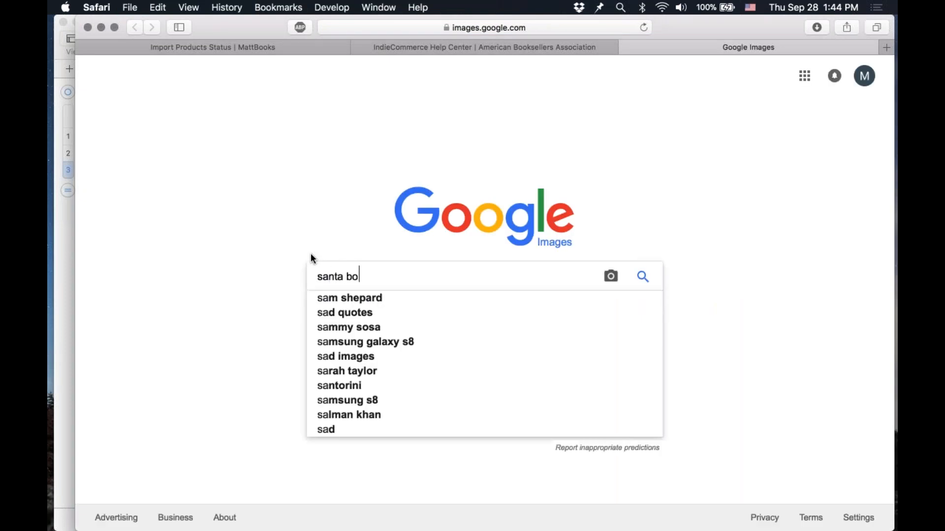
{"action": "type", "text": "okmark"}
{"action": "key", "text": "Return"}
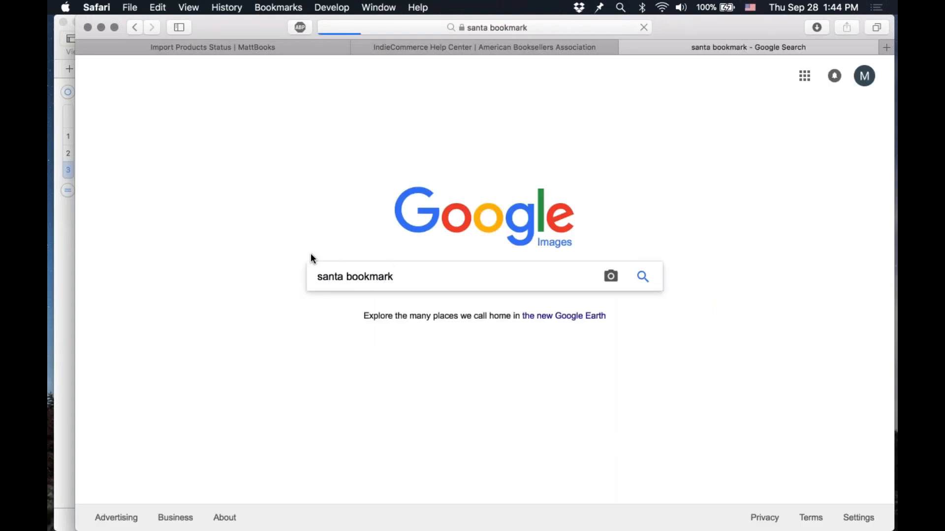
Step: Open a Santa bookmark image from the results and copy its image address
{"action": "scroll", "coordinate": [497, 383], "scroll_direction": "down", "scroll_amount": 5}
{"action": "scroll", "coordinate": [492, 345], "scroll_direction": "down", "scroll_amount": 1}
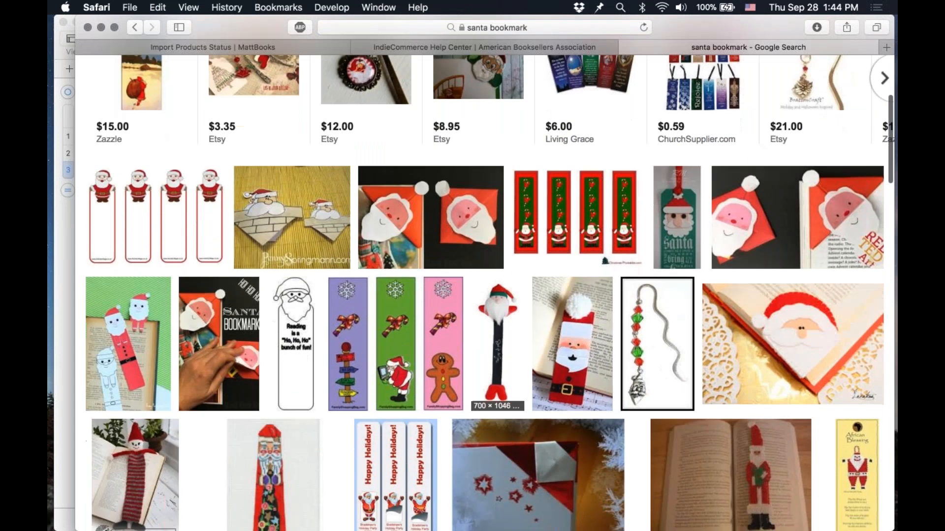
{"action": "right_click", "coordinate": [492, 335]}
{"action": "left_click", "coordinate": [491, 335]}
{"action": "left_click", "coordinate": [492, 335]}
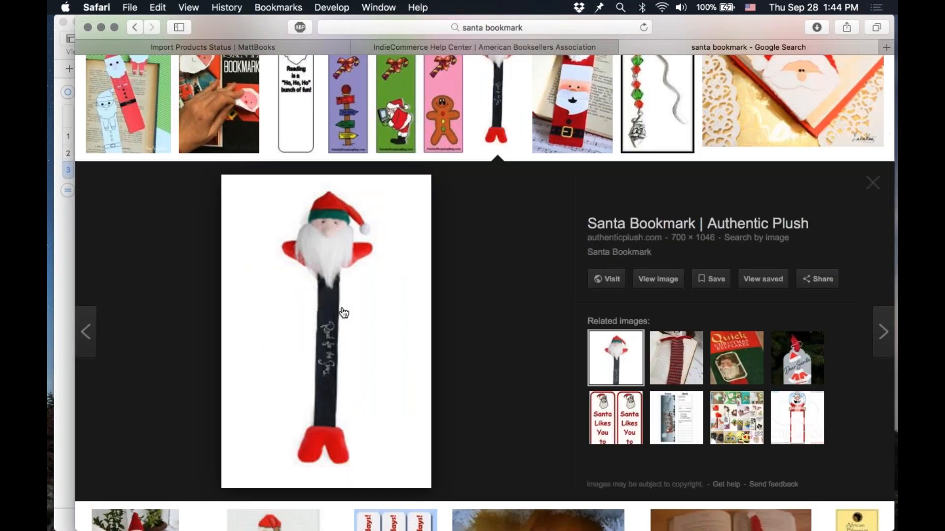
{"action": "scroll", "coordinate": [416, 242], "scroll_direction": "up", "scroll_amount": 3}
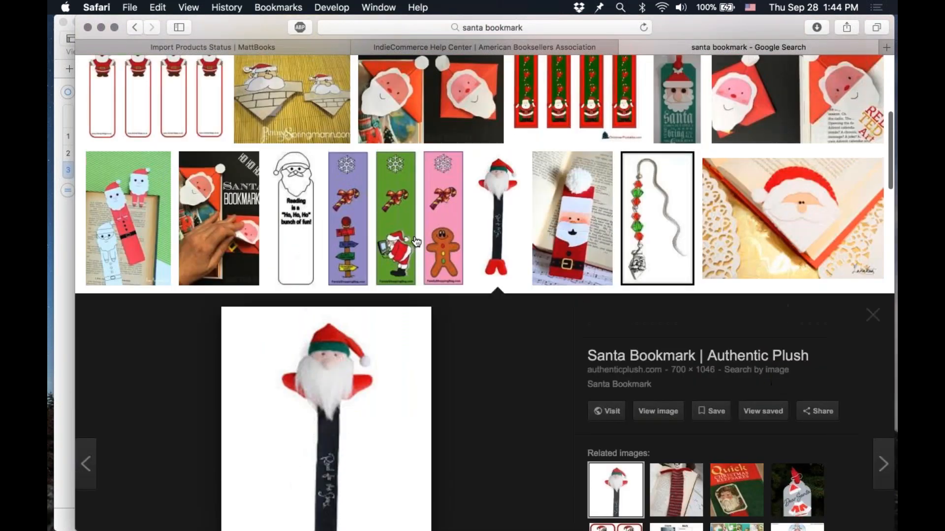
{"action": "key", "text": "Right"}
{"action": "right_click", "coordinate": [325, 348]}
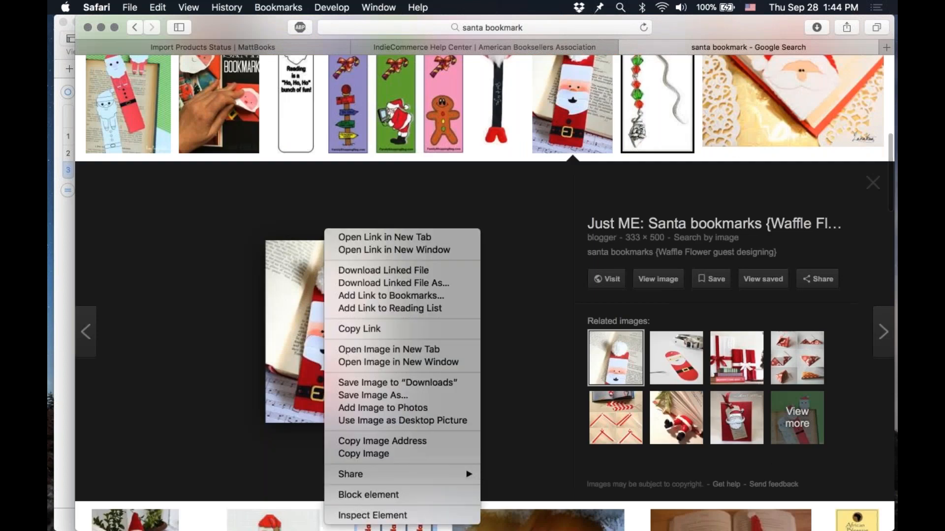
{"action": "left_click", "coordinate": [380, 443]}
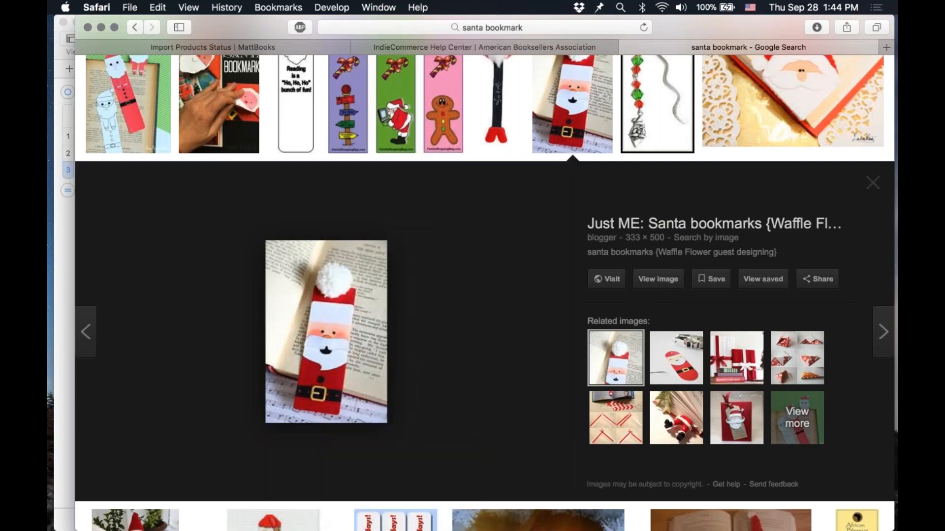
Step: Try pasting the copied image address into the Santa row's image cell, undoing each paste
{"action": "key", "text": "super+Tab"}
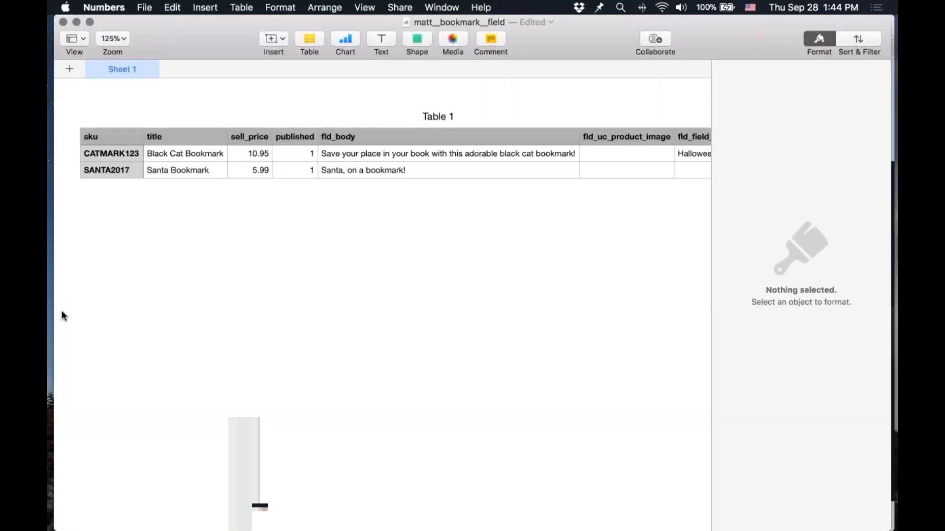
{"action": "left_click", "coordinate": [659, 168]}
{"action": "key", "text": "super+v"}
{"action": "key", "text": "super+z"}
{"action": "key", "text": "super+Tab"}
{"action": "right_click", "coordinate": [303, 329]}
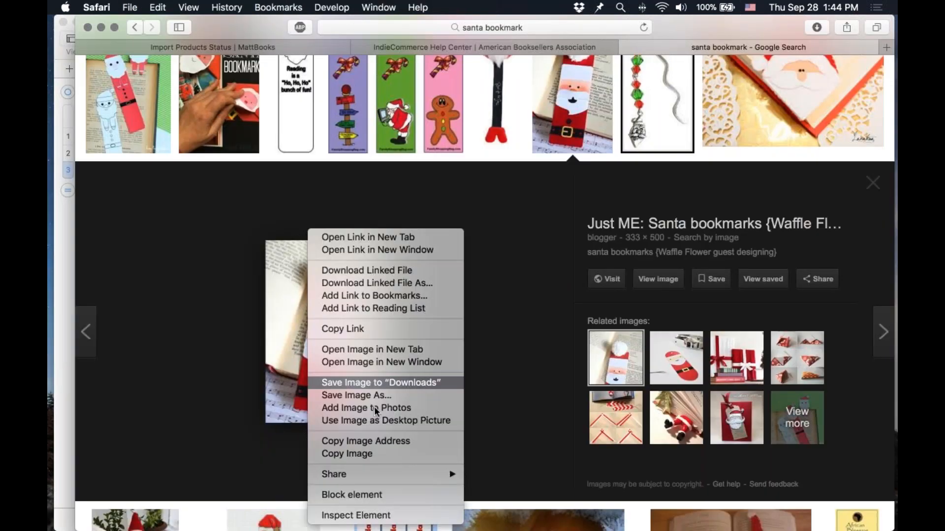
{"action": "left_click", "coordinate": [386, 440]}
{"action": "key", "text": "super+Tab"}
{"action": "key", "text": "super+v"}
{"action": "key", "text": "super+z"}
{"action": "key", "text": "Right"}
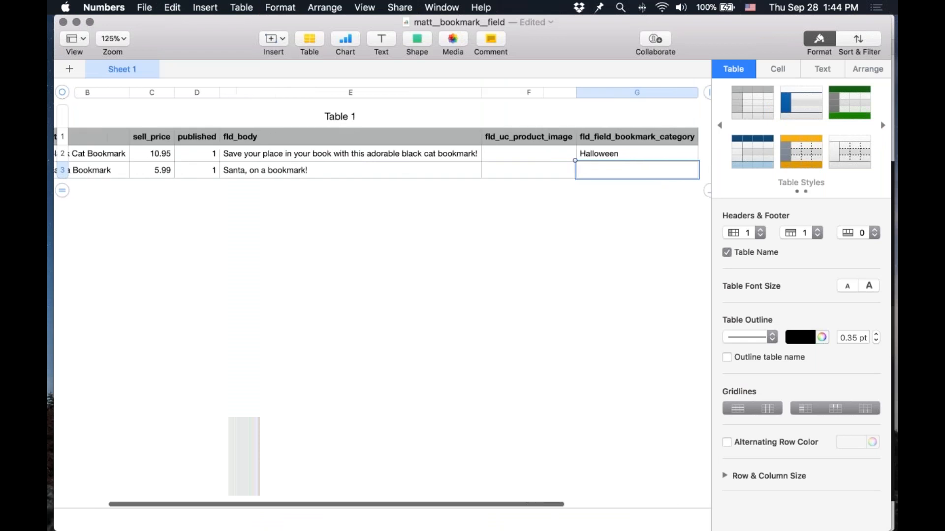
{"action": "key", "text": "Left"}
Step: Copy the image address again and test it by pasting into a new tab, then close the tab
{"action": "key", "text": "super+Tab"}
{"action": "right_click", "coordinate": [350, 230]}
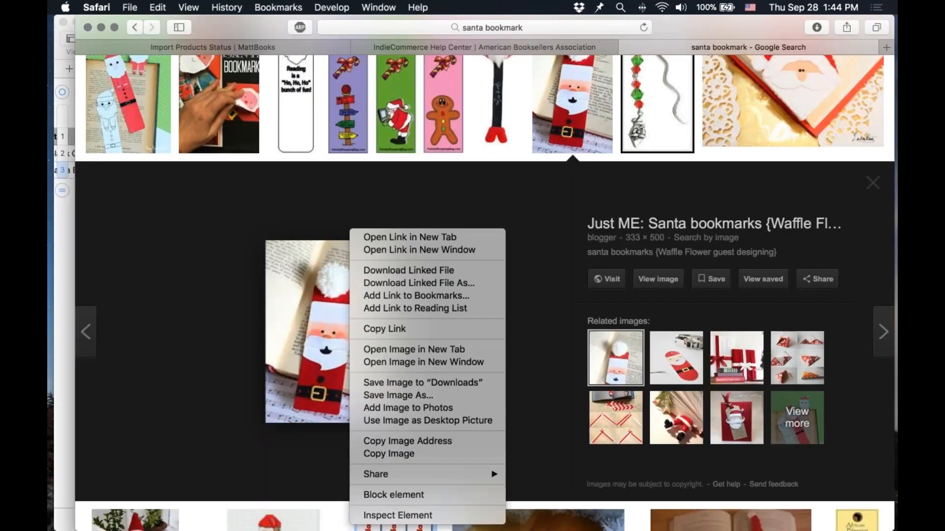
{"action": "left_click", "coordinate": [399, 442]}
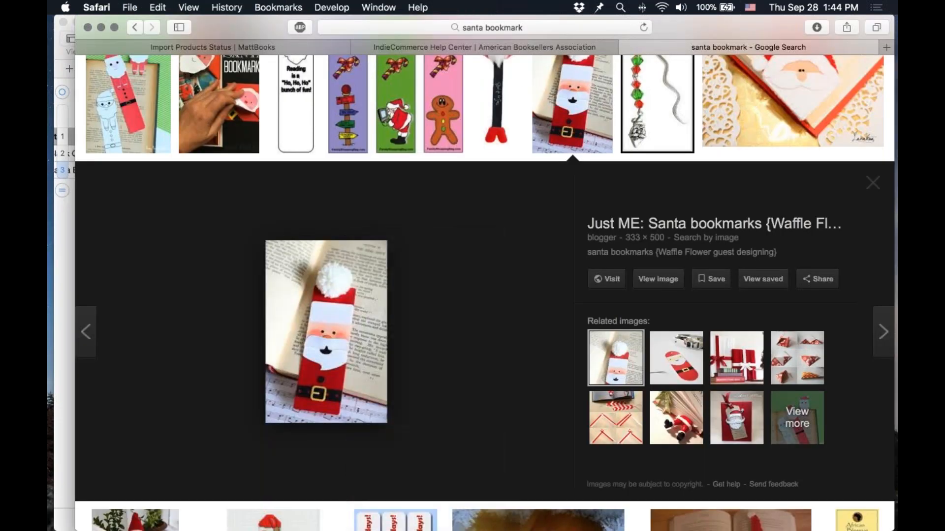
{"action": "key", "text": "super+t"}
{"action": "key", "text": "super+v"}
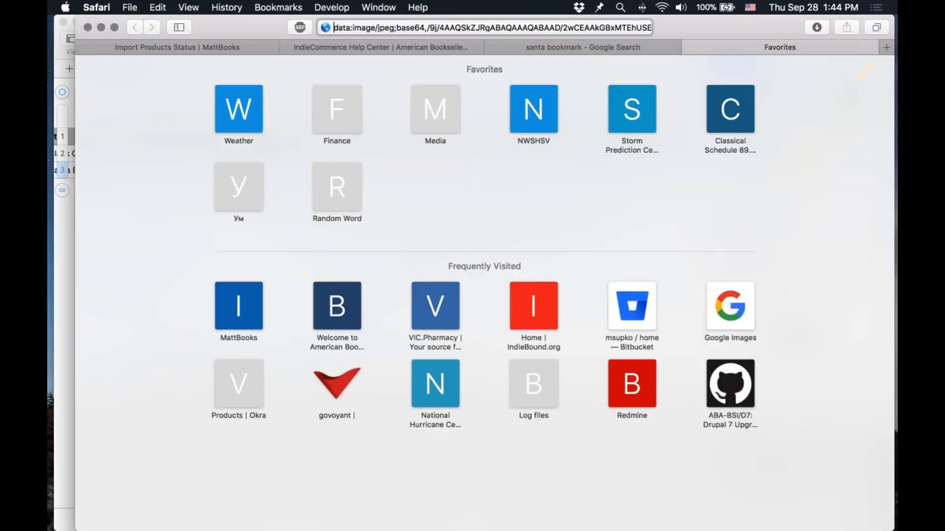
{"action": "key", "text": "super+w"}
Step: Select the Printable Santa Bookmarks image, copy its image address, and test it in a new tab
{"action": "scroll", "coordinate": [279, 180], "scroll_direction": "up", "scroll_amount": 2}
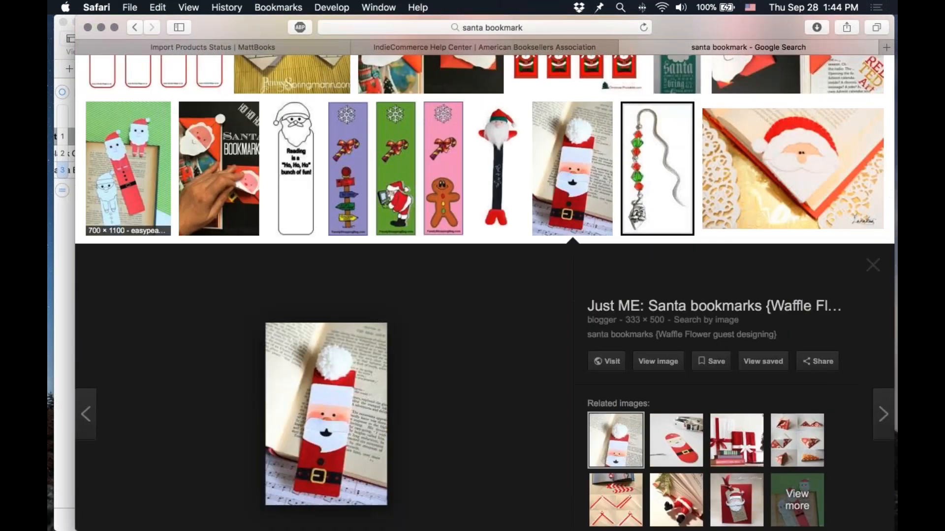
{"action": "left_click", "coordinate": [127, 197]}
{"action": "right_click", "coordinate": [304, 228]}
{"action": "left_click", "coordinate": [380, 437]}
{"action": "key", "text": "super+t"}
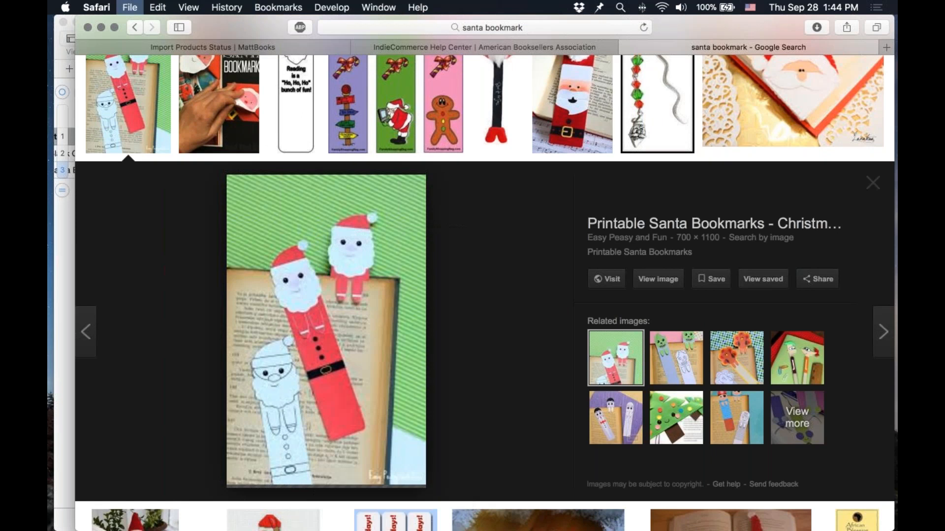
{"action": "key", "text": "super+v"}
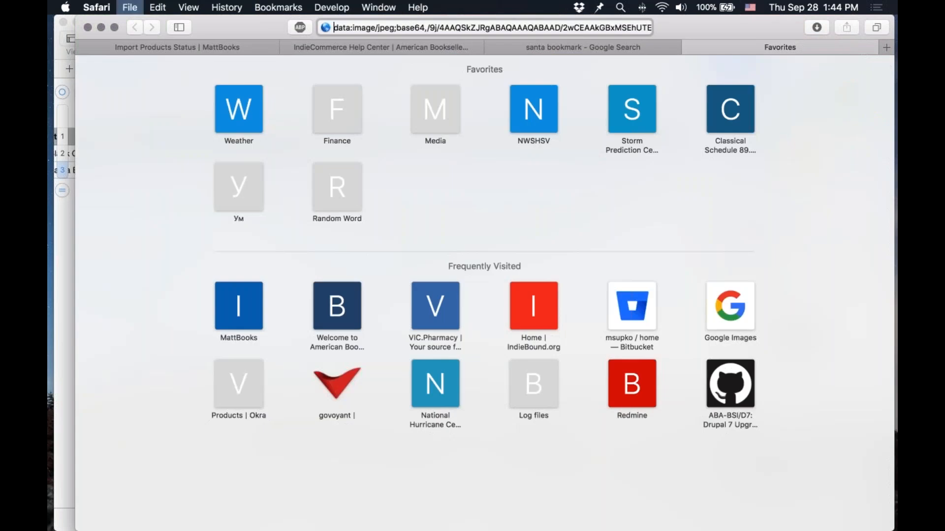
{"action": "key", "text": "super+w"}
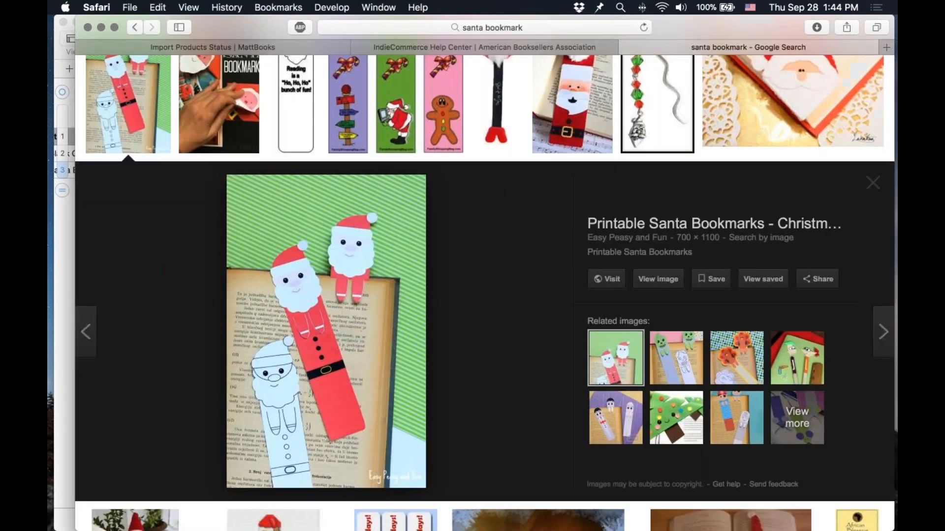
Step: Open the full-size Printable Santa Bookmarks image, copy its URL, and paste it into the Santa row's fld_uc_product_image cell
{"action": "left_click", "coordinate": [651, 286]}
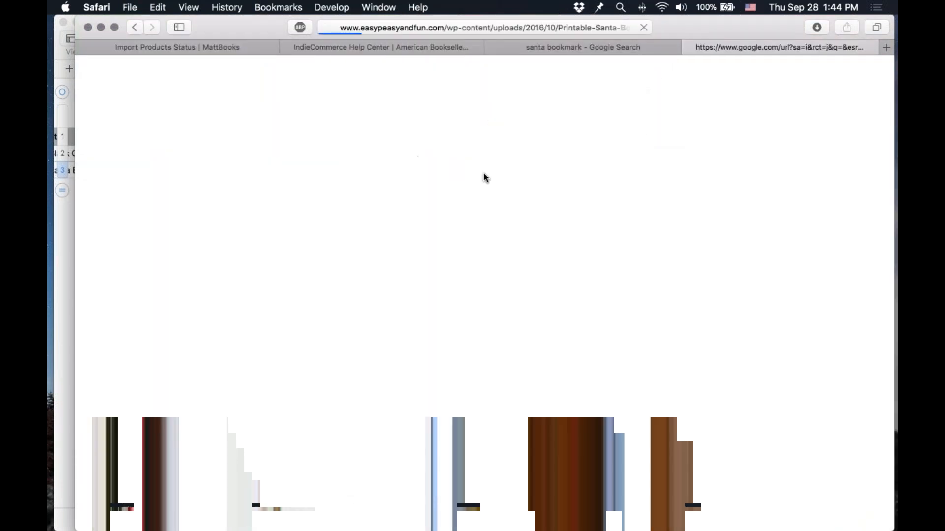
{"action": "key", "text": "super+l"}
{"action": "key", "text": "super+c"}
{"action": "key", "text": "super+Tab"}
{"action": "key", "text": "super+v"}
Step: Set the Santa Bookmark's fld_field_bookmark_category to Christmas
{"action": "key", "text": "Tab"}
{"action": "type", "text": "Chri"}
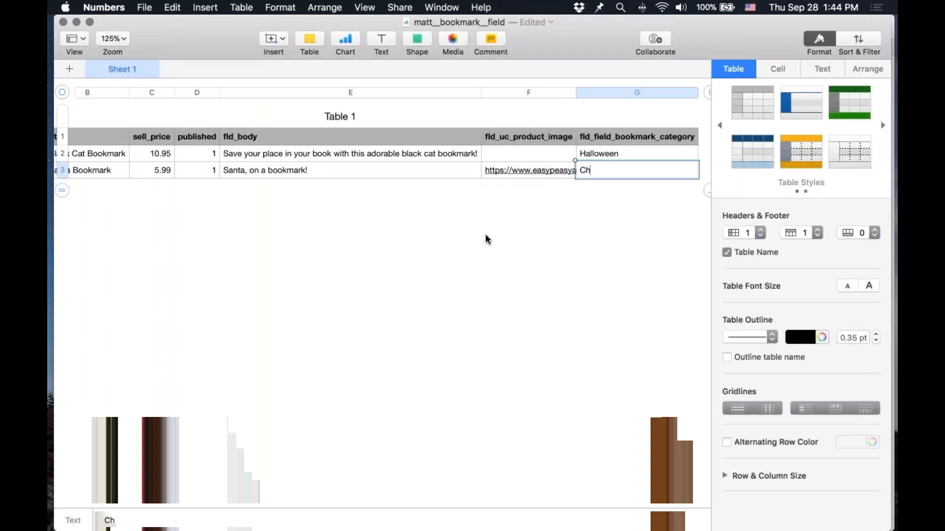
{"action": "key", "text": "BackSpace"}
{"action": "key", "text": "BackSpace"}
{"action": "key", "text": "BackSpace"}
{"action": "key", "text": "BackSpace"}
{"action": "type", "text": "H"}
{"action": "key", "text": "BackSpace"}
{"action": "type", "text": "CHr"}
{"action": "key", "text": "BackSpace"}
{"action": "key", "text": "BackSpace"}
{"action": "type", "text": "hristmas"}
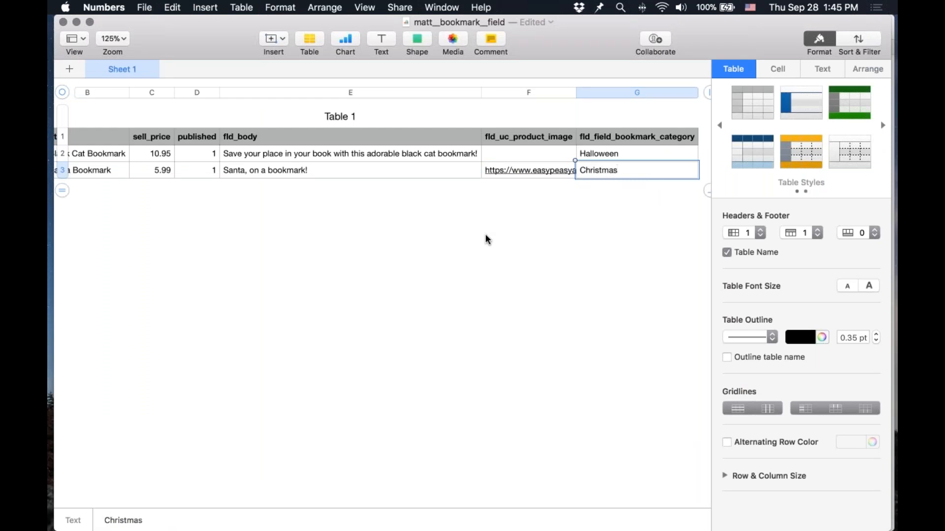
{"action": "key", "text": "Return"}
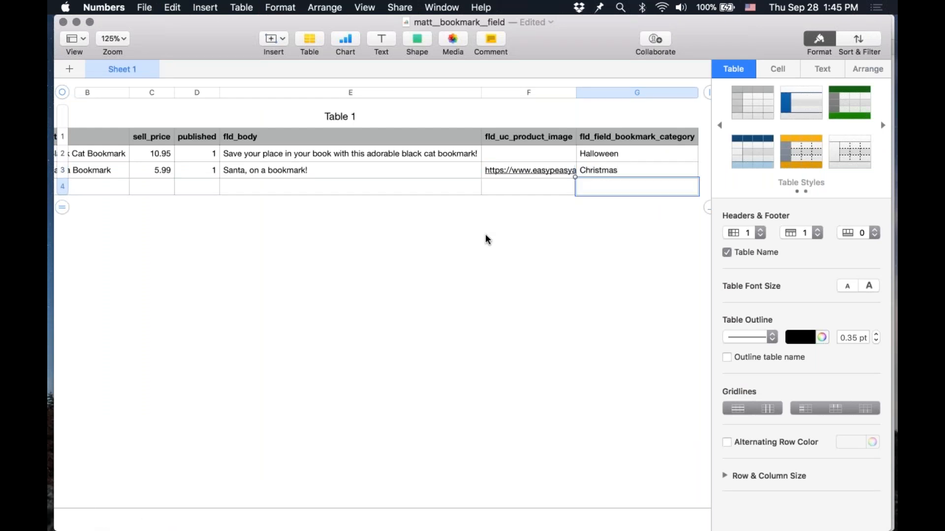
{"action": "key", "text": "Left"}
{"action": "key", "text": "Right"}
{"action": "key", "text": "Left"}
{"action": "key", "text": "Up"}
{"action": "key", "text": "Right"}
{"action": "key", "text": "Left"}
{"action": "key", "text": "Right"}
{"action": "key", "text": "Down"}
{"action": "key", "text": "Up"}
{"action": "key", "text": "Up"}
{"action": "key", "text": "Down"}
{"action": "key", "text": "Down"}
{"action": "key", "text": "Left"}
{"action": "key", "text": "Left"}
{"action": "key", "text": "Left"}
{"action": "key", "text": "Left"}
{"action": "key", "text": "Left"}
{"action": "key", "text": "Left"}
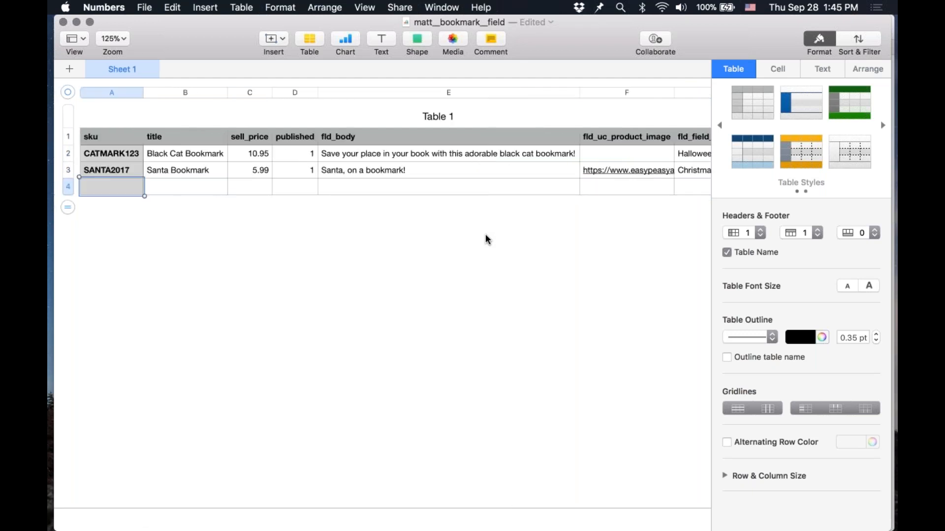
Step: Return to the browser's image search and search for autumn leaf bookmark images instead
{"action": "key", "text": "super+Tab"}
{"action": "key", "text": "super+w"}
{"action": "scroll", "coordinate": [377, 92], "scroll_direction": "up", "scroll_amount": 10}
{"action": "key", "text": "super+Left"}
{"action": "key", "text": "shift+alt+Right"}
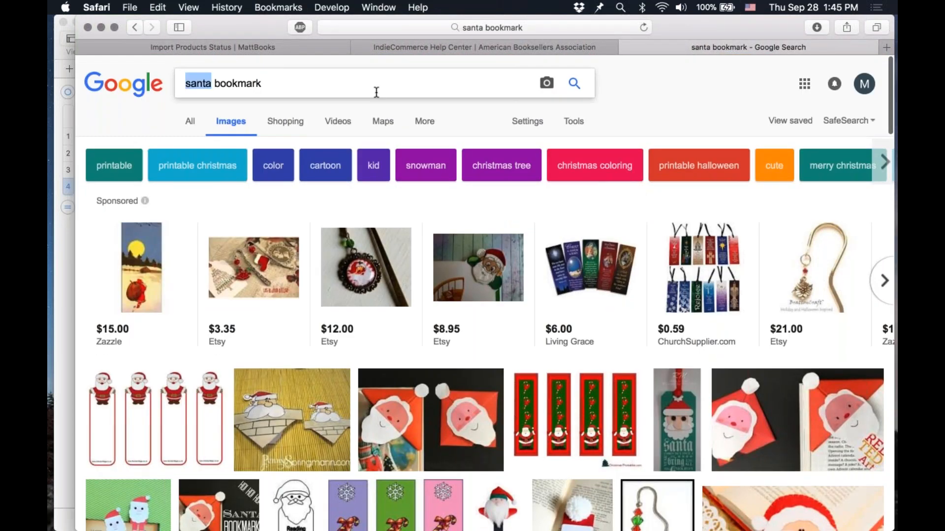
{"action": "type", "text": "autumn leaf"}
{"action": "key", "text": "Return"}
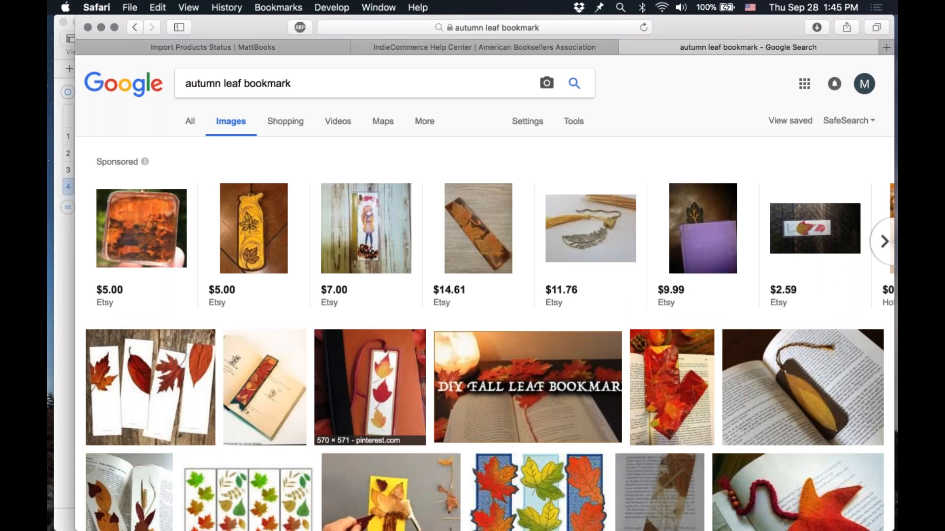
Step: Open the full-size pressed fall leaves bookmark image, copy its address, and close that tab
{"action": "left_click", "coordinate": [370, 389]}
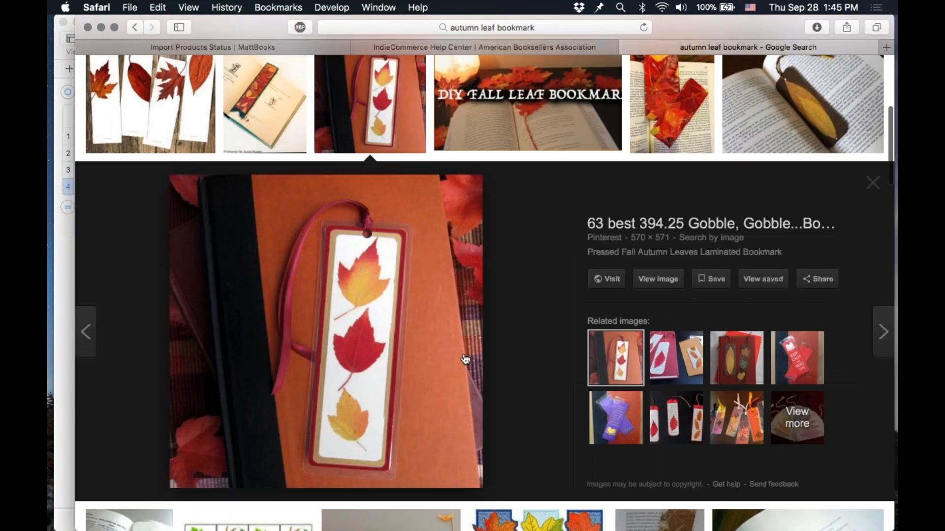
{"action": "left_click", "coordinate": [658, 279]}
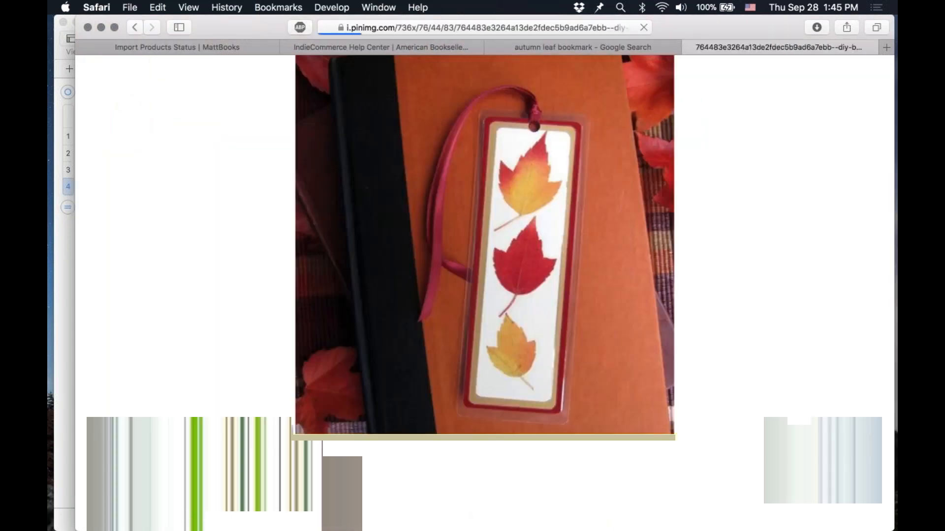
{"action": "key", "text": "super+w"}
Step: Add a new row in the spreadsheet with SKU AUTUMN17 and title Autumn Leaf Bookmark
{"action": "key", "text": "super+Tab"}
{"action": "type", "text": "AUTUMN17"}
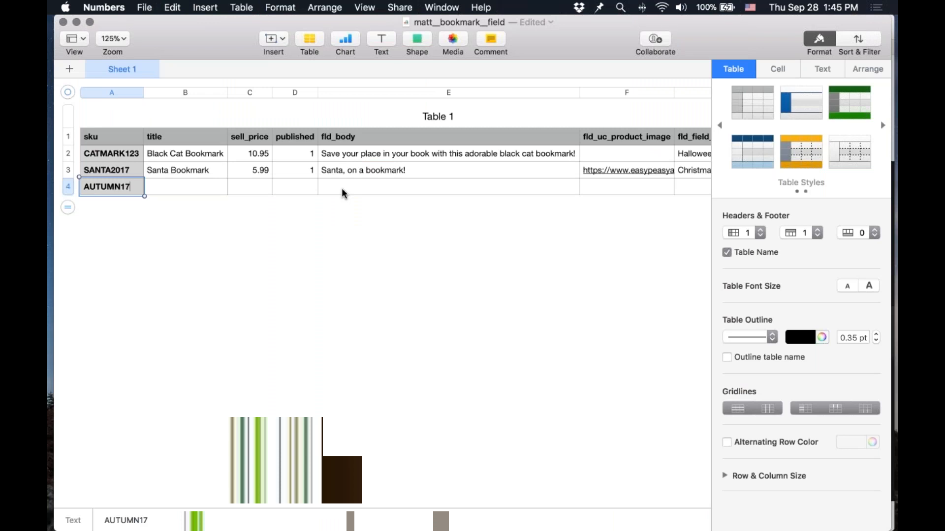
{"action": "key", "text": "Tab"}
{"action": "type", "text": "Autumn"}
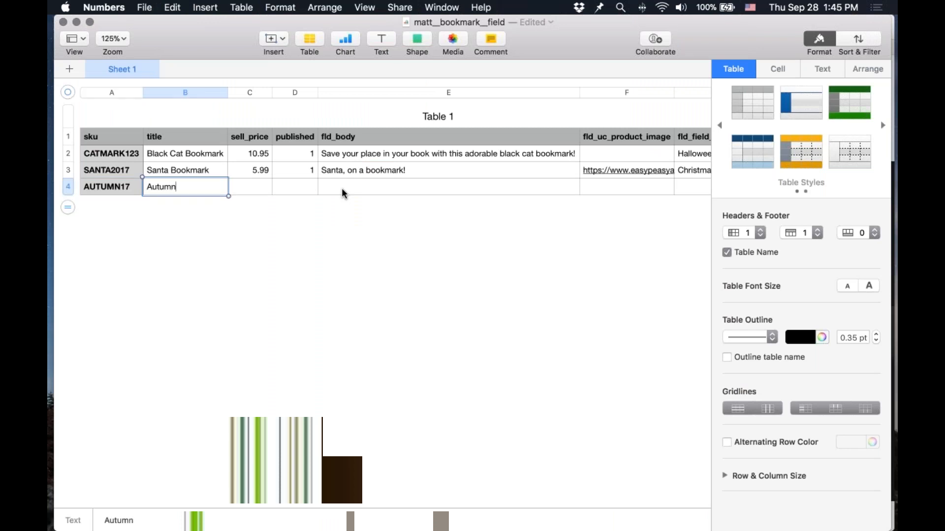
{"action": "type", "text": " Leaf Bookmark"}
{"action": "key", "text": "Tab"}
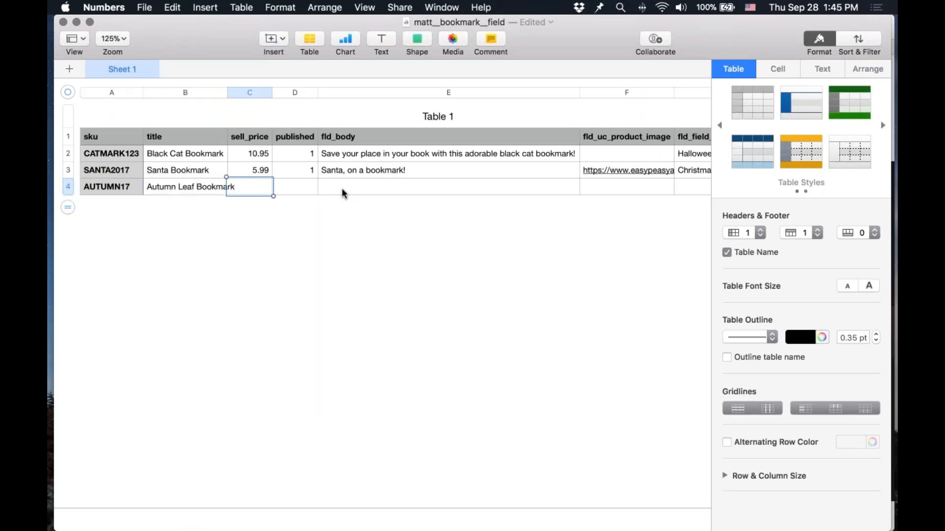
Step: Set the row's sell_price to 4.99, published to 1, and fld_body to "Leaves, not just in your book but on your bookmark!"
{"action": "type", "text": "4.99"}
{"action": "key", "text": "Tab"}
{"action": "type", "text": "1"}
{"action": "key", "text": "Tab"}
{"action": "type", "text": "Leaves, "}
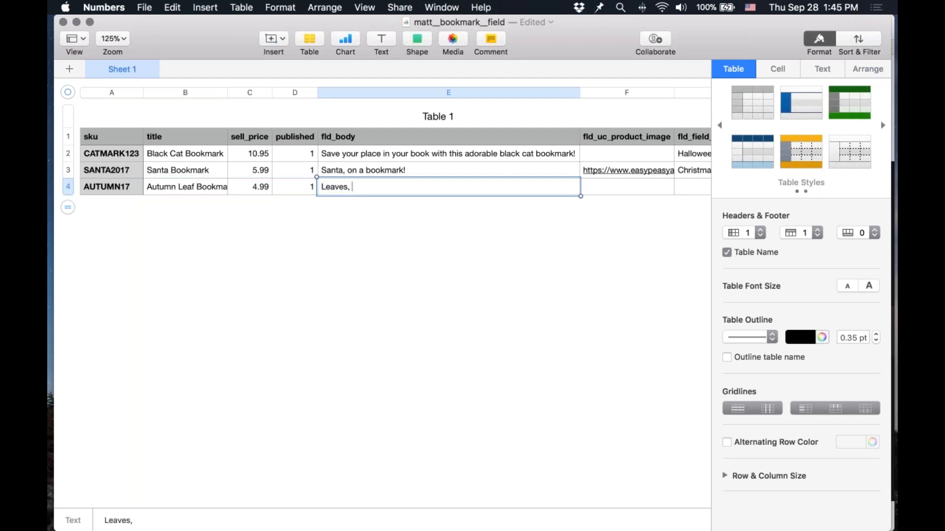
{"action": "type", "text": "not just in your book "}
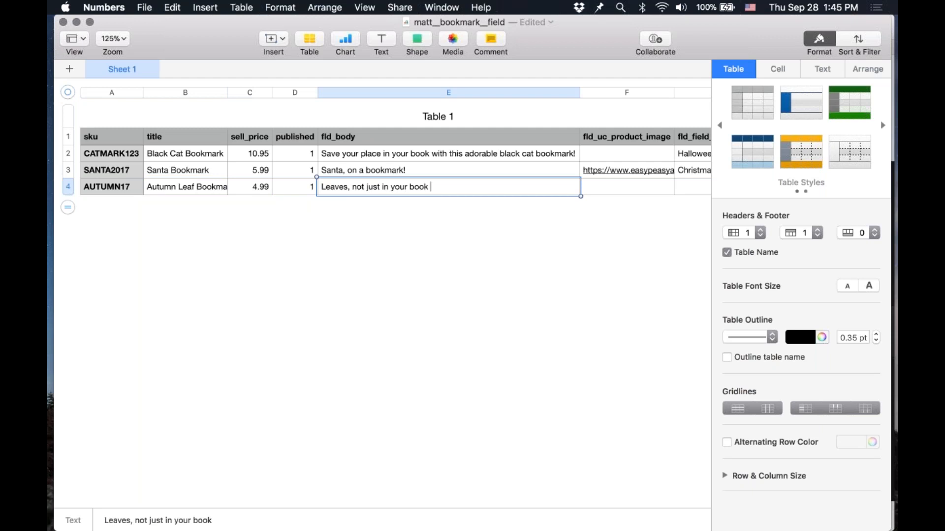
{"action": "type", "text": "but on your bookmark!"}
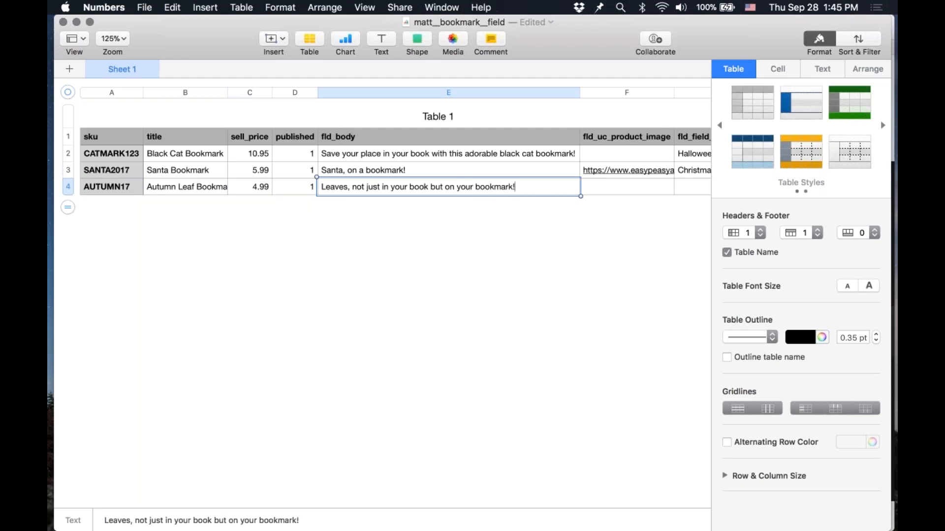
Step: Paste the copied image URL into fld_uc_product_image and set the bookmark category to Fall
{"action": "key", "text": "Tab"}
{"action": "key", "text": "ctrl+v"}
{"action": "key", "text": "Tab"}
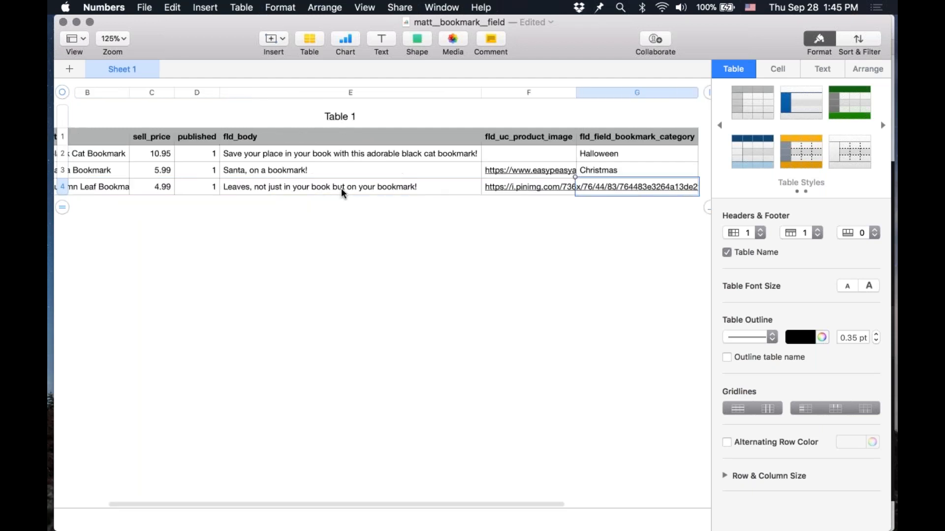
{"action": "type", "text": "Fall"}
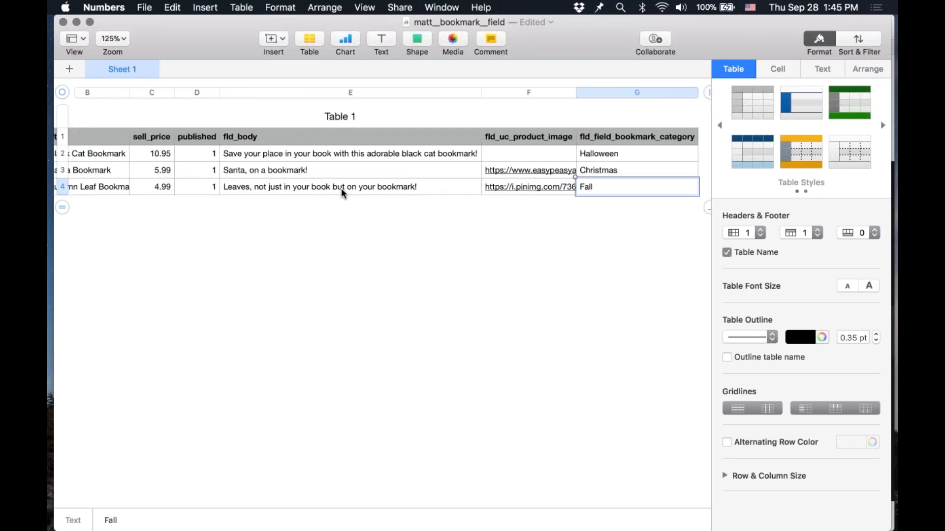
{"action": "key", "text": "shift+Tab"}
{"action": "key", "text": "shift+Tab"}
{"action": "key", "text": "shift+Tab"}
{"action": "key", "text": "shift+Tab"}
{"action": "key", "text": "shift+Tab"}
{"action": "key", "text": "shift+Tab"}
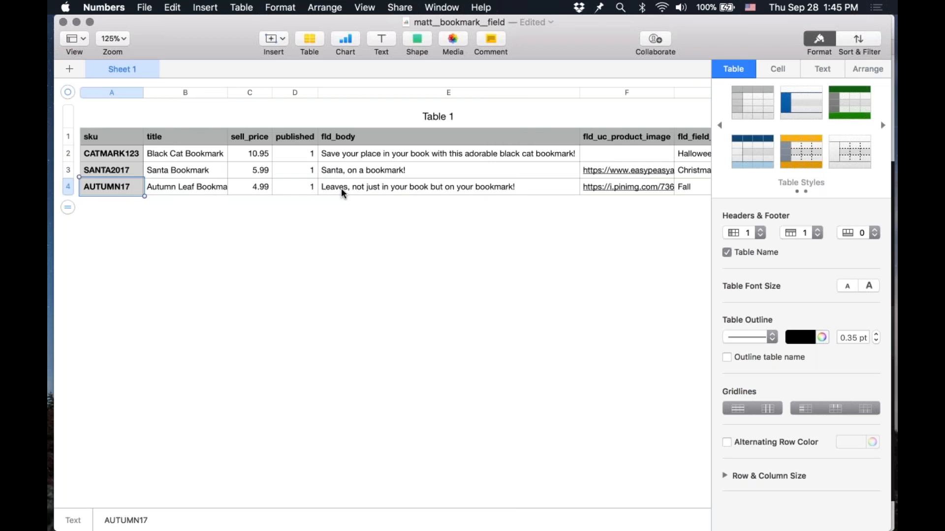
Step: Export the spreadsheet as CSV, replacing the existing matts_bookmarks_field file on the Desktop
{"action": "left_click", "coordinate": [140, 6]}
{"action": "mouse_move", "coordinate": [166, 147]}
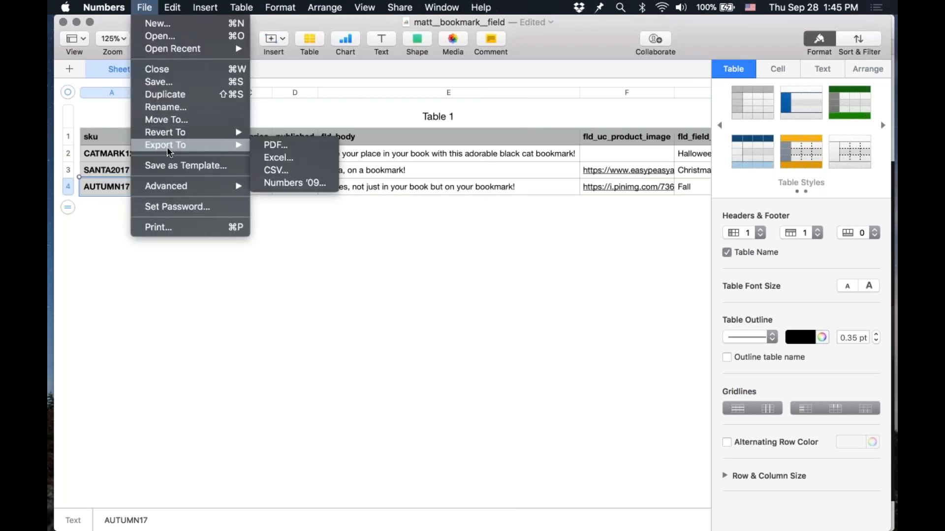
{"action": "left_click", "coordinate": [292, 170]}
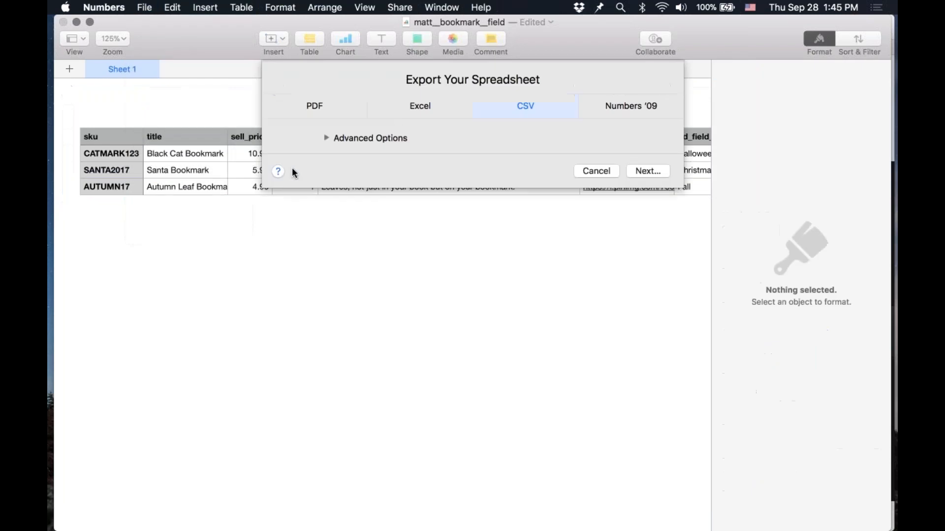
{"action": "left_click", "coordinate": [641, 172]}
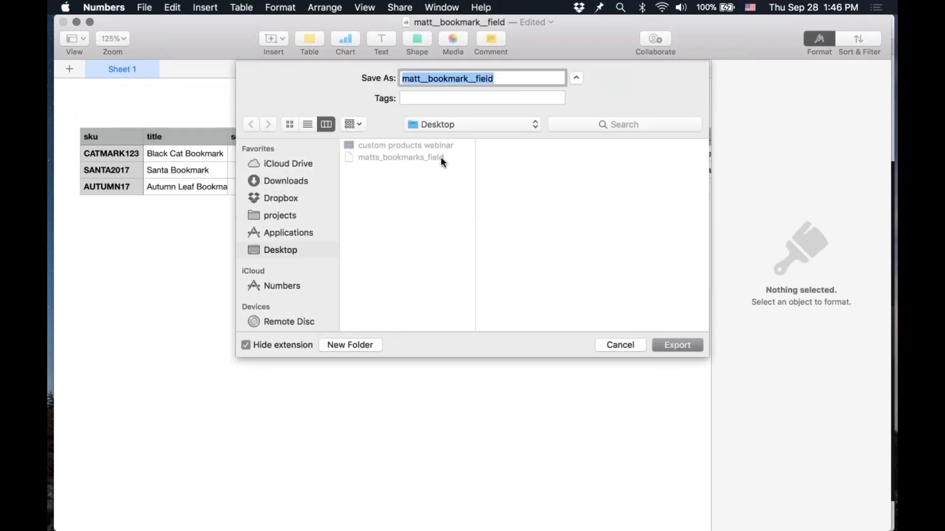
{"action": "left_click", "coordinate": [433, 158]}
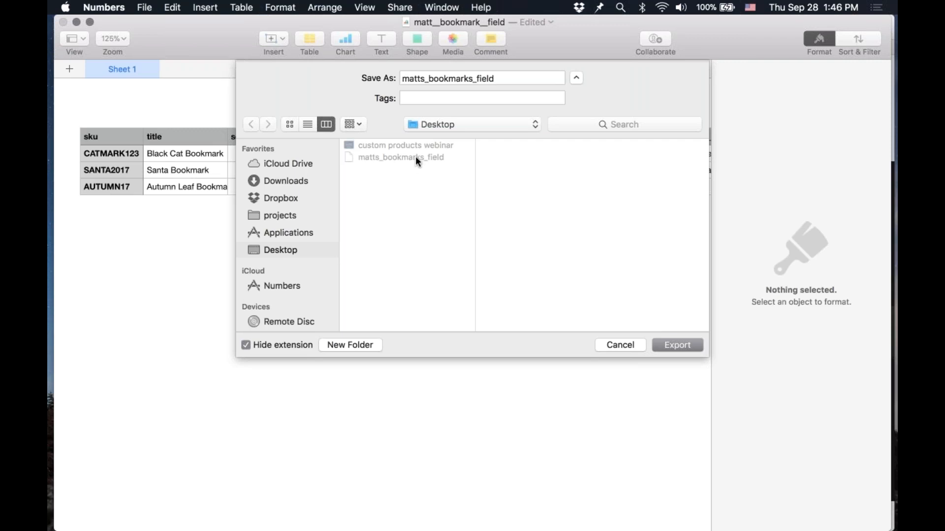
{"action": "key", "text": "Return"}
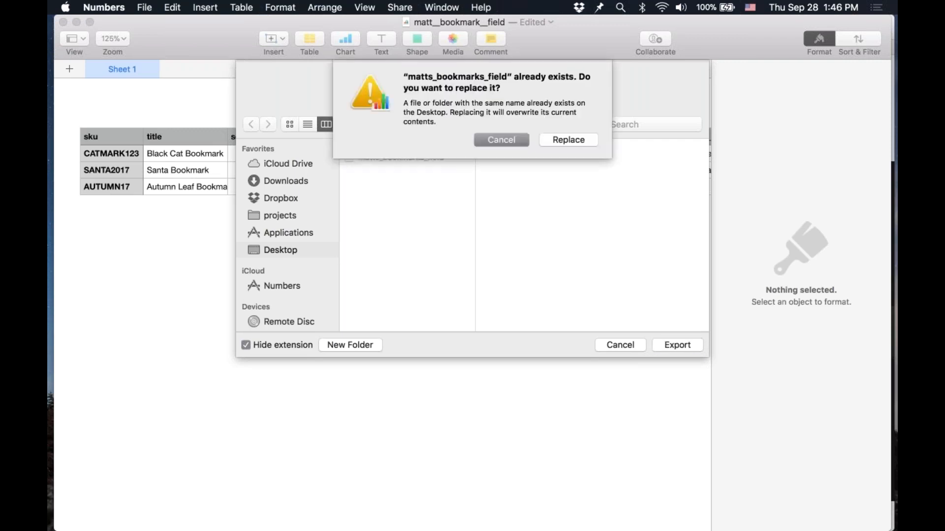
{"action": "left_click", "coordinate": [568, 140]}
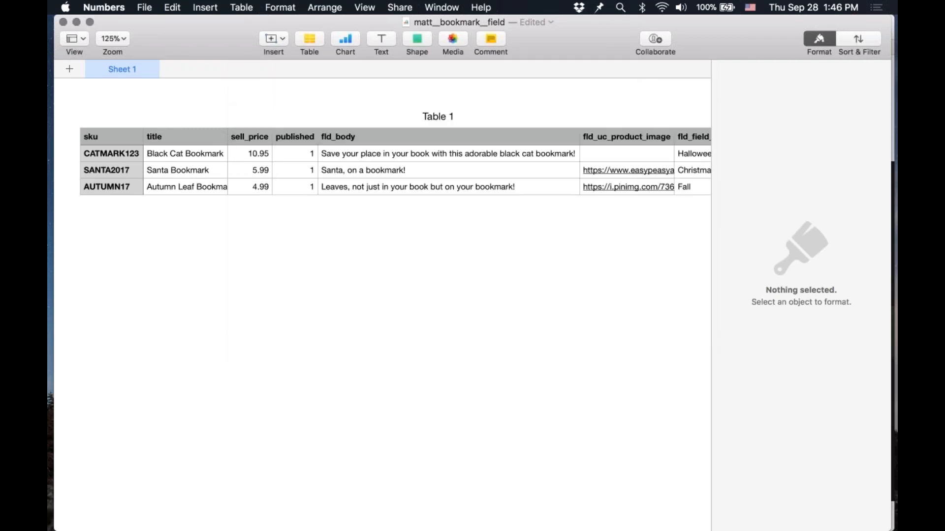
Step: Open the field import page for the Bookmark product class
{"action": "key", "text": "super+Tab"}
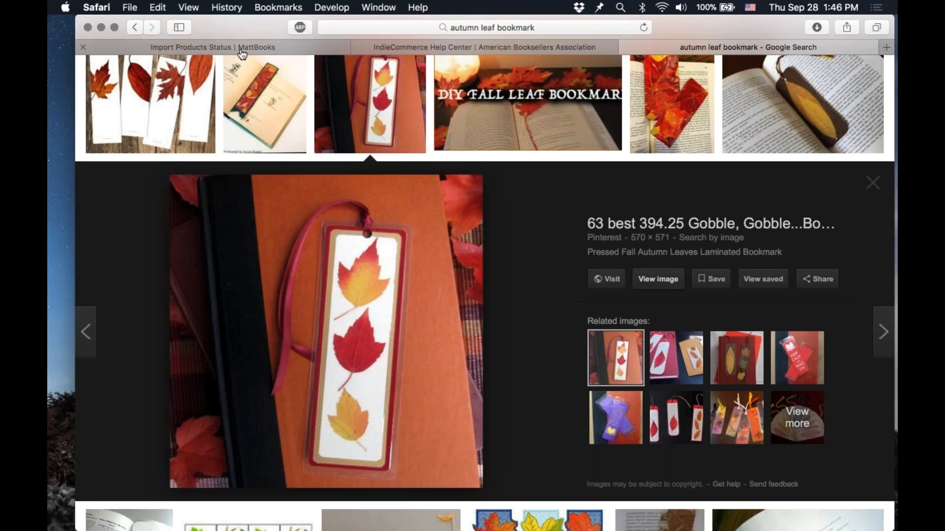
{"action": "key", "text": "ctrl+Tab"}
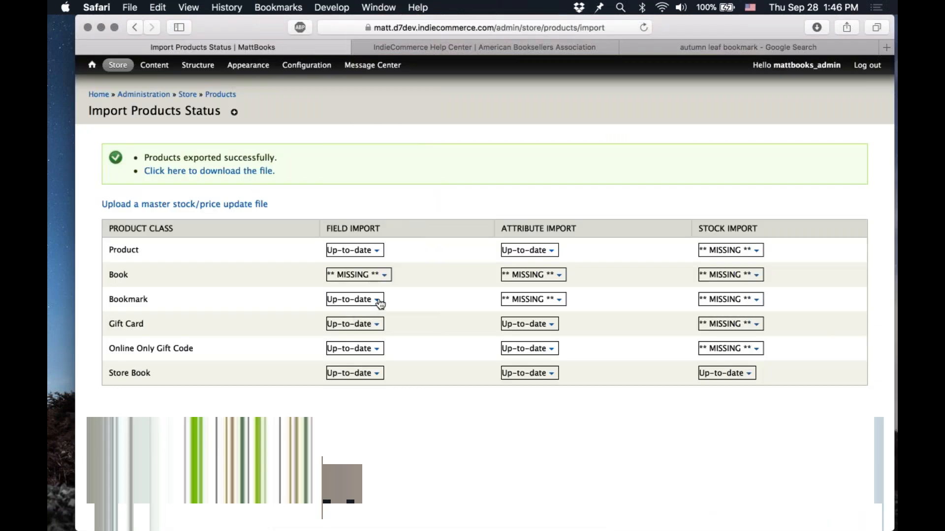
{"action": "left_click", "coordinate": [378, 300]}
{"action": "left_click", "coordinate": [351, 313]}
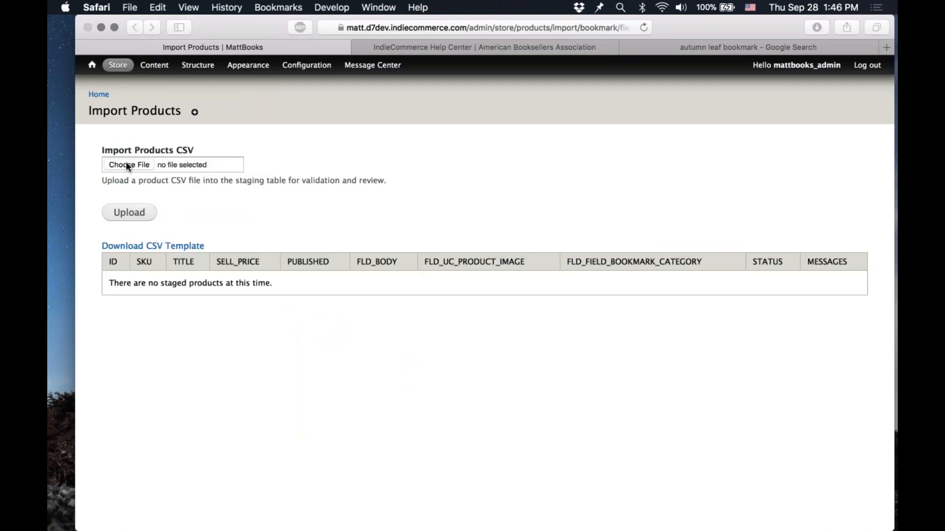
Step: Choose the matts_bookmarks_field CSV file and upload it to the staging table
{"action": "left_click", "coordinate": [126, 165]}
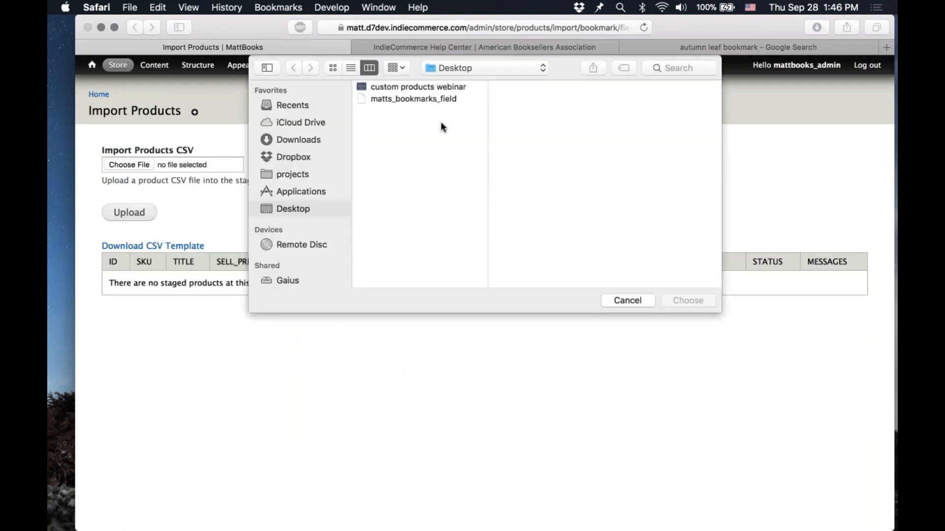
{"action": "double_click", "coordinate": [406, 99]}
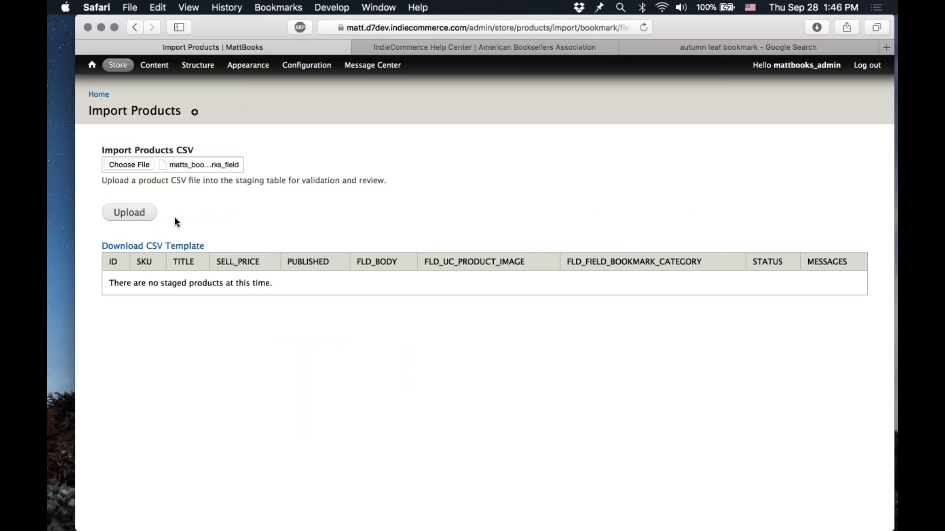
{"action": "left_click", "coordinate": [129, 212]}
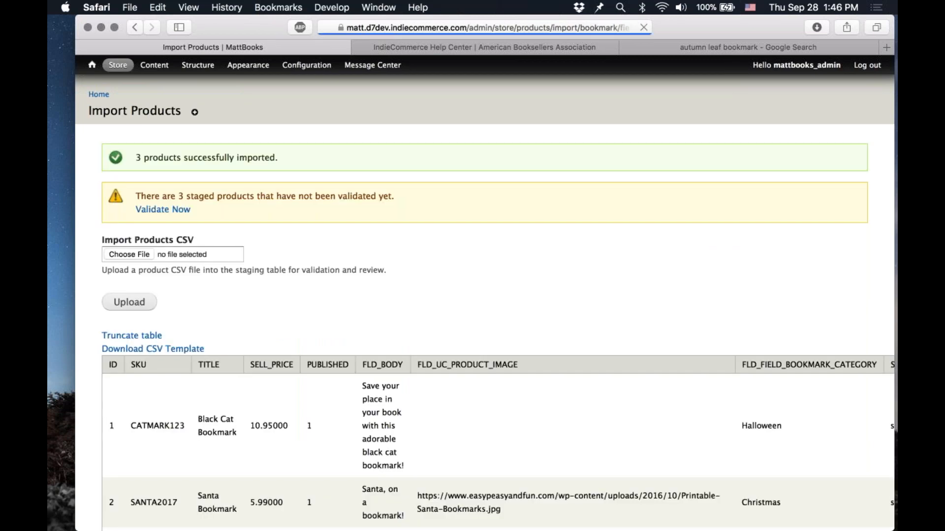
Step: Review the staged bookmark products across all columns of the staging table
{"action": "scroll", "coordinate": [415, 260], "scroll_direction": "down", "scroll_amount": 3}
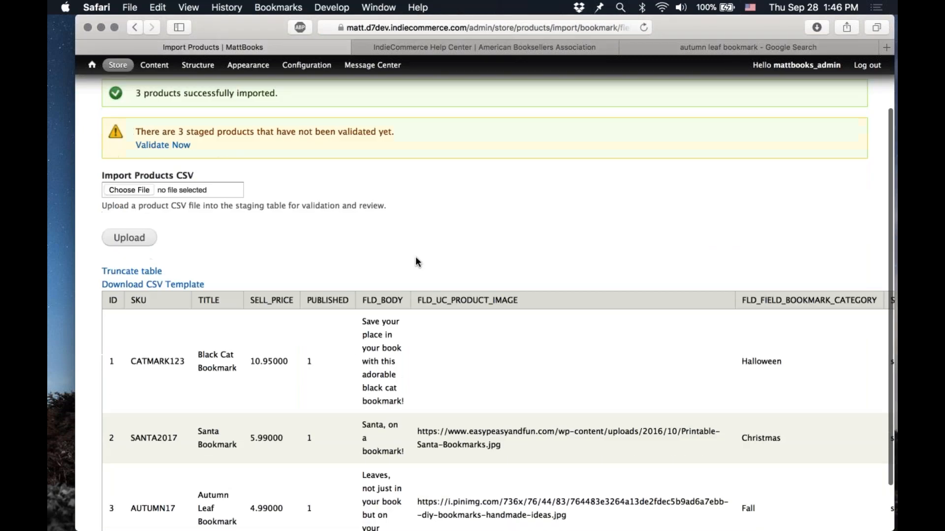
{"action": "scroll", "coordinate": [415, 258], "scroll_direction": "up", "scroll_amount": 2}
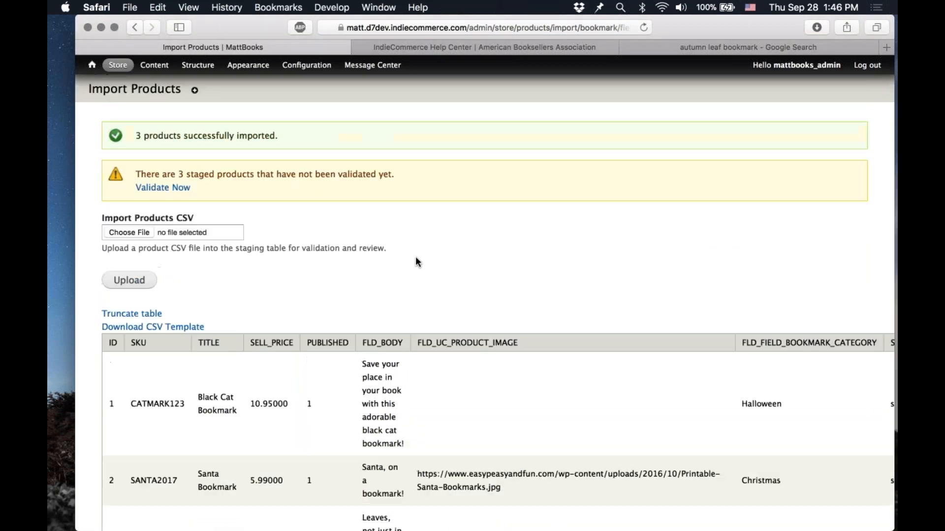
{"action": "scroll", "coordinate": [415, 262], "scroll_direction": "down", "scroll_amount": 5}
{"action": "scroll", "coordinate": [416, 262], "scroll_direction": "up", "scroll_amount": 3}
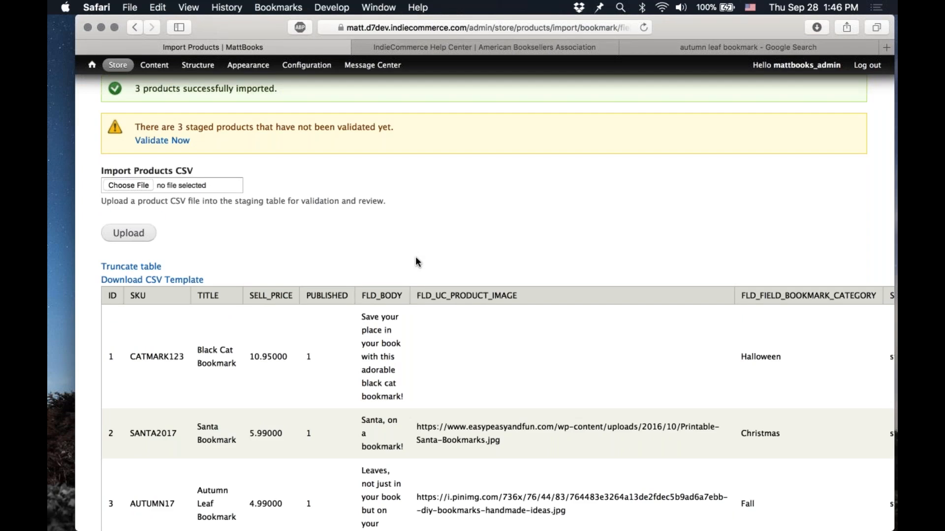
{"action": "scroll", "coordinate": [351, 364], "scroll_direction": "right", "scroll_amount": 4}
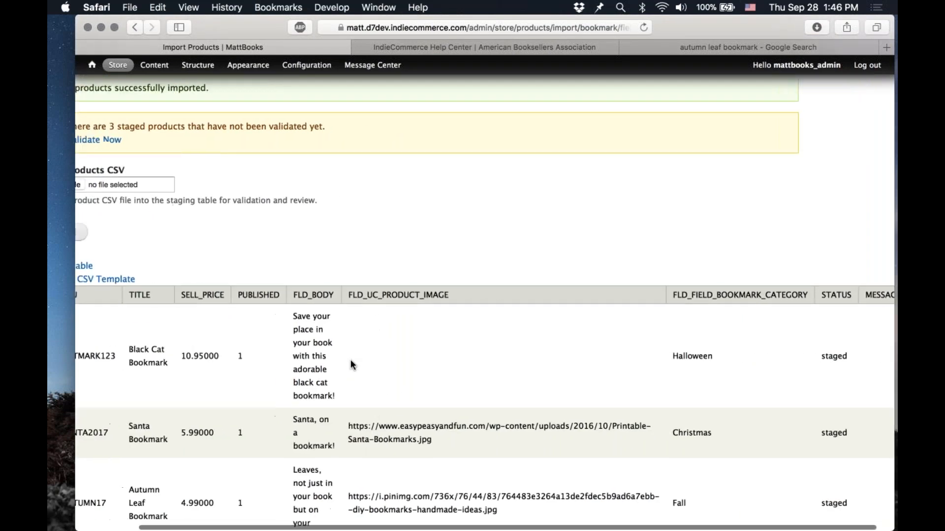
{"action": "scroll", "coordinate": [350, 364], "scroll_direction": "up", "scroll_amount": 3}
{"action": "scroll", "coordinate": [350, 369], "scroll_direction": "down", "scroll_amount": 3}
{"action": "scroll", "coordinate": [353, 378], "scroll_direction": "left", "scroll_amount": 4}
{"action": "scroll", "coordinate": [354, 298], "scroll_direction": "up", "scroll_amount": 3}
{"action": "scroll", "coordinate": [356, 295], "scroll_direction": "right", "scroll_amount": 4}
{"action": "scroll", "coordinate": [357, 298], "scroll_direction": "down", "scroll_amount": 4}
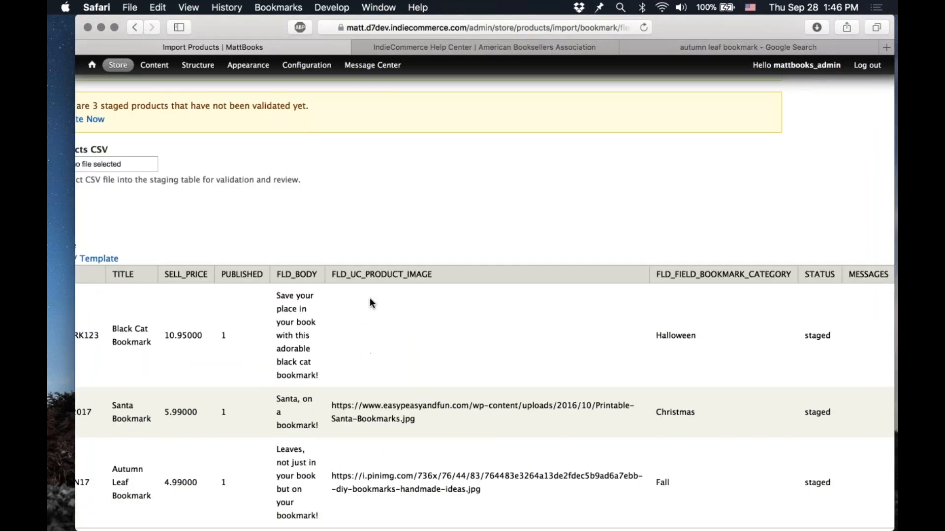
Step: Validate the staged products and review the status and messages of each row
{"action": "scroll", "coordinate": [370, 302], "scroll_direction": "left", "scroll_amount": 4}
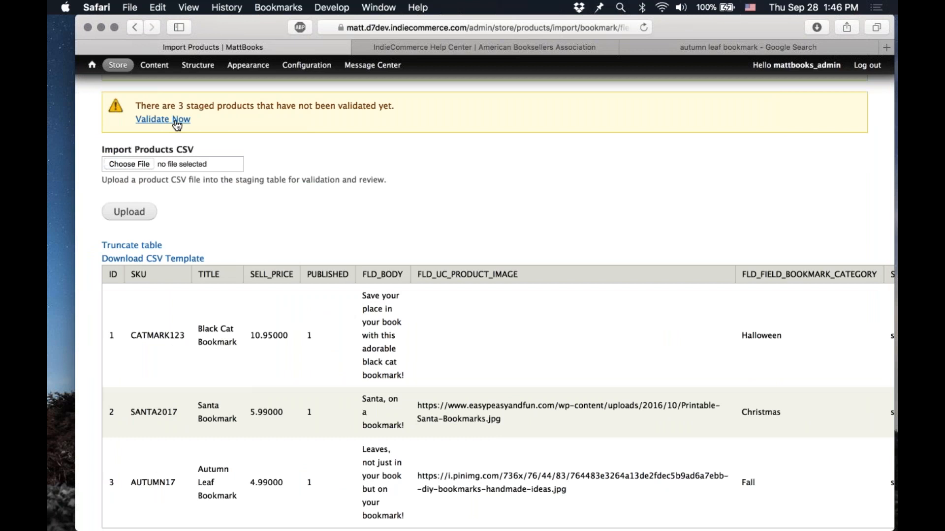
{"action": "left_click", "coordinate": [176, 120]}
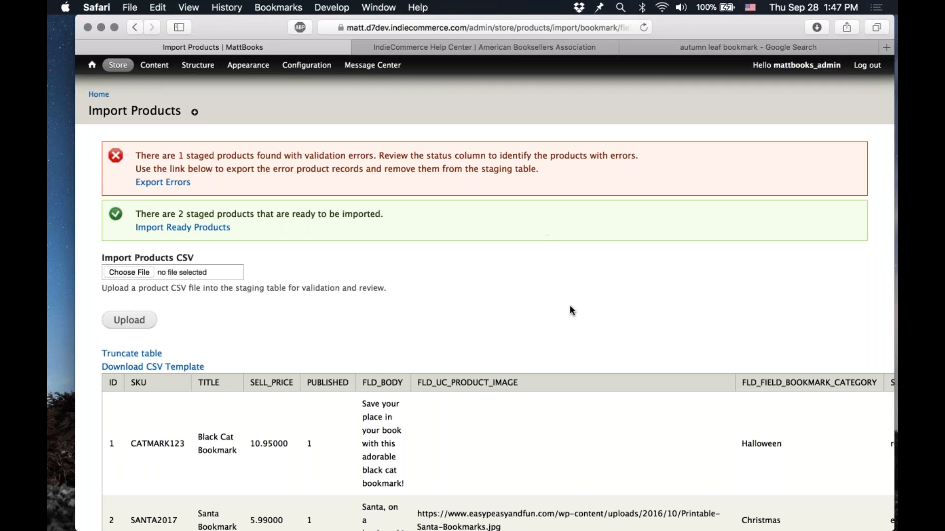
{"action": "scroll", "coordinate": [570, 306], "scroll_direction": "down", "scroll_amount": 5}
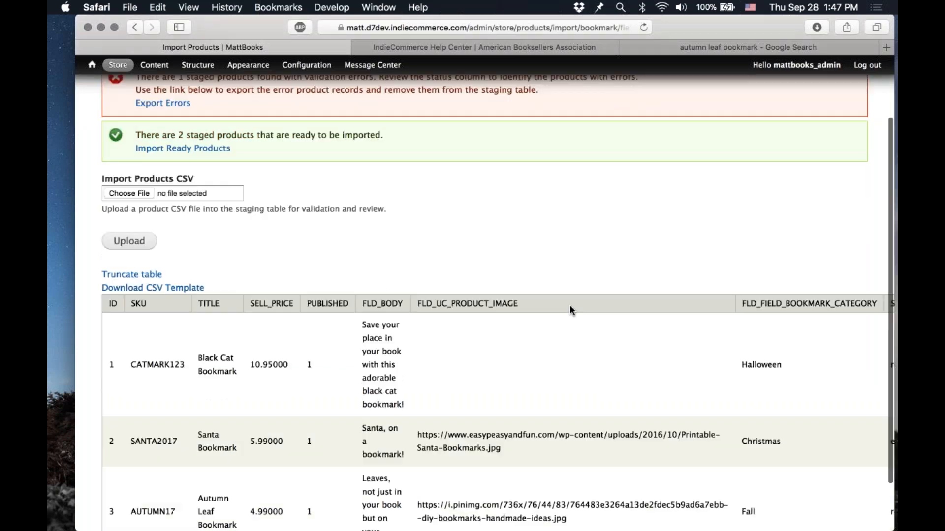
{"action": "scroll", "coordinate": [569, 305], "scroll_direction": "right", "scroll_amount": 5}
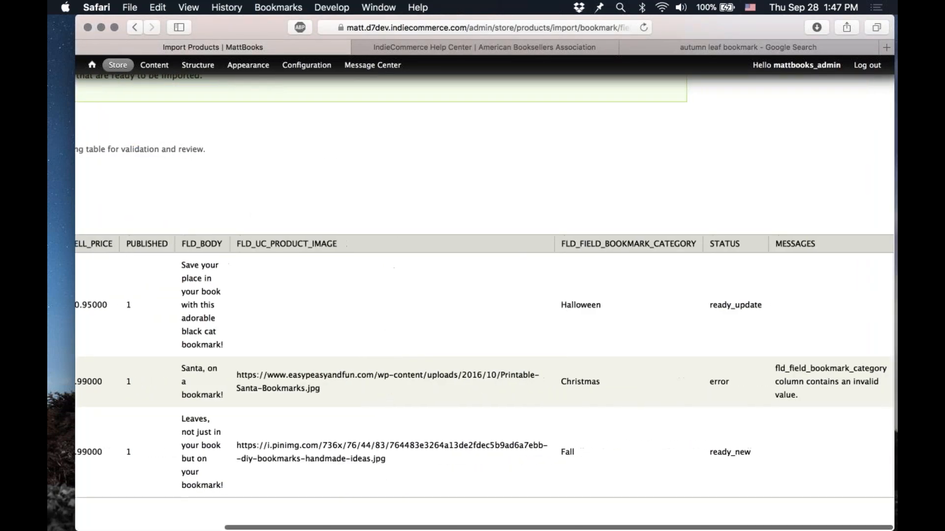
{"action": "scroll", "coordinate": [569, 305], "scroll_direction": "left", "scroll_amount": 5}
{"action": "scroll", "coordinate": [212, 305], "scroll_direction": "right", "scroll_amount": 1}
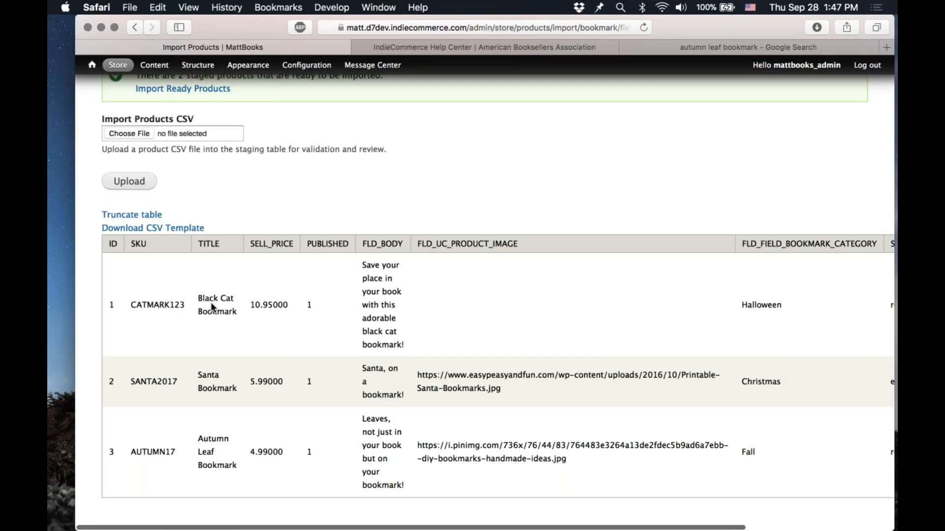
Step: Examine the status and messages columns of each staged bookmark row in the staging table
{"action": "scroll", "coordinate": [211, 302], "scroll_direction": "right", "scroll_amount": 8}
{"action": "scroll", "coordinate": [211, 302], "scroll_direction": "up", "scroll_amount": 1}
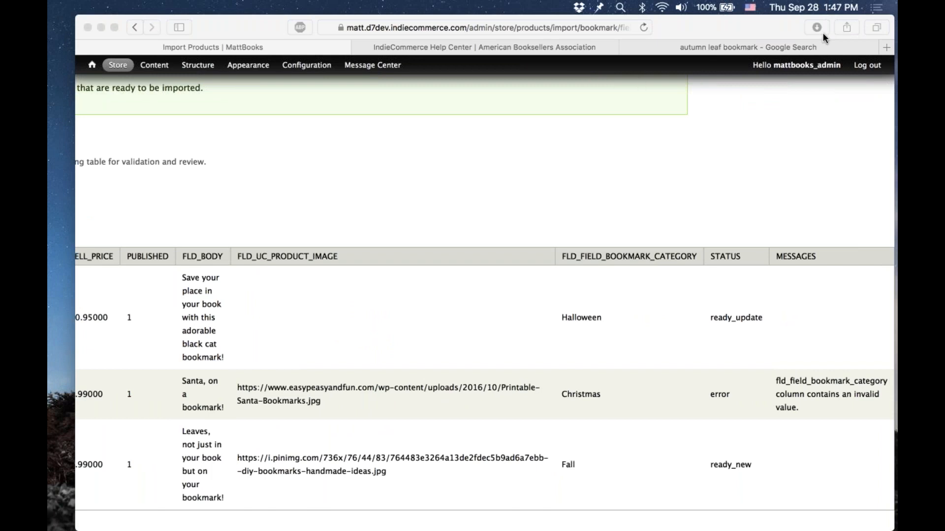
{"action": "left_click", "coordinate": [616, 406]}
{"action": "double_click", "coordinate": [580, 395]}
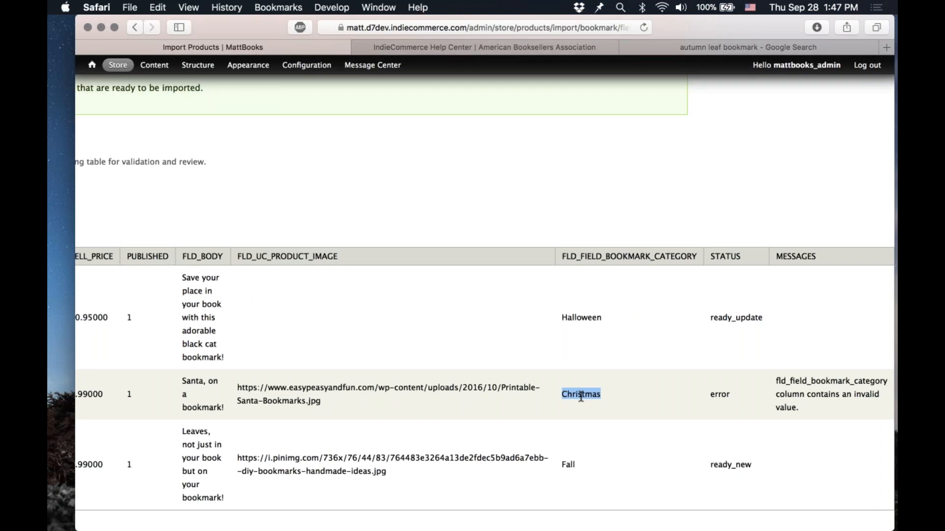
{"action": "left_click", "coordinate": [581, 397]}
{"action": "scroll", "coordinate": [639, 423], "scroll_direction": "left", "scroll_amount": 1}
{"action": "scroll", "coordinate": [689, 443], "scroll_direction": "right", "scroll_amount": 1}
{"action": "double_click", "coordinate": [728, 465]}
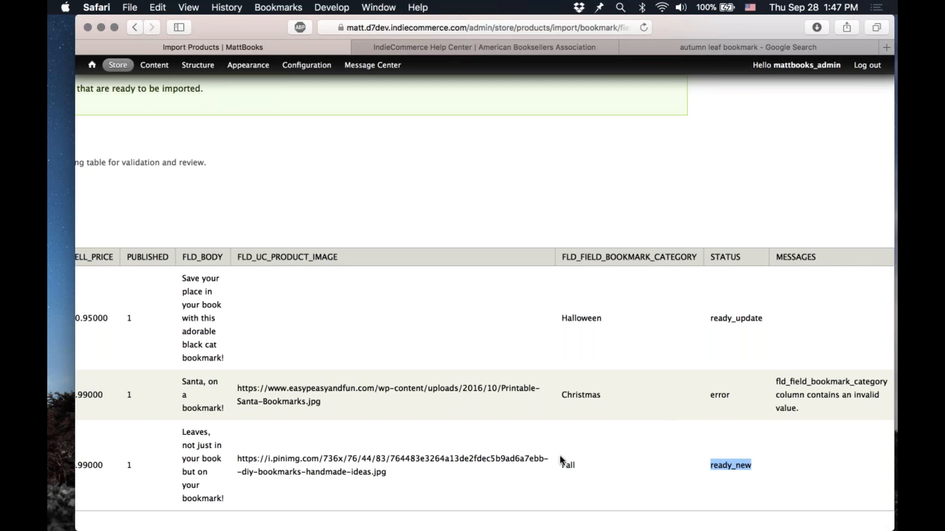
{"action": "scroll", "coordinate": [559, 460], "scroll_direction": "left", "scroll_amount": 5}
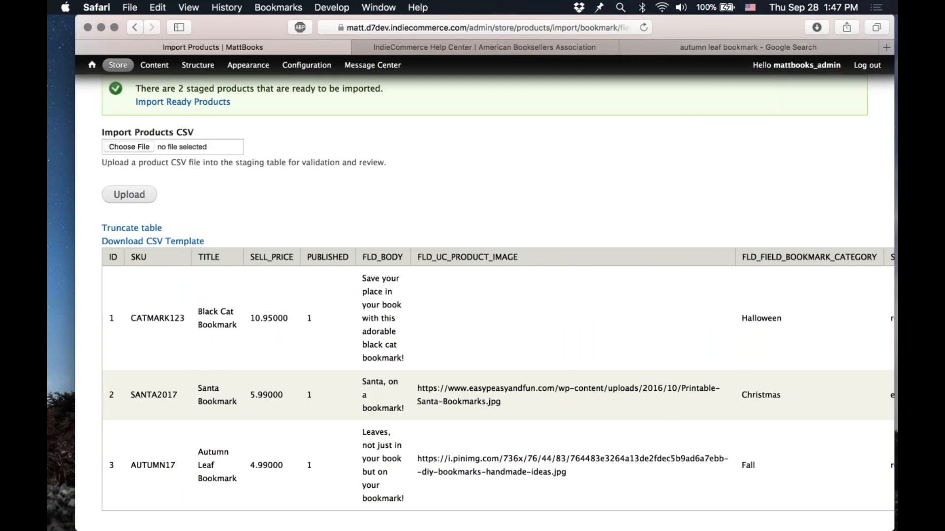
{"action": "scroll", "coordinate": [717, 317], "scroll_direction": "right", "scroll_amount": 5}
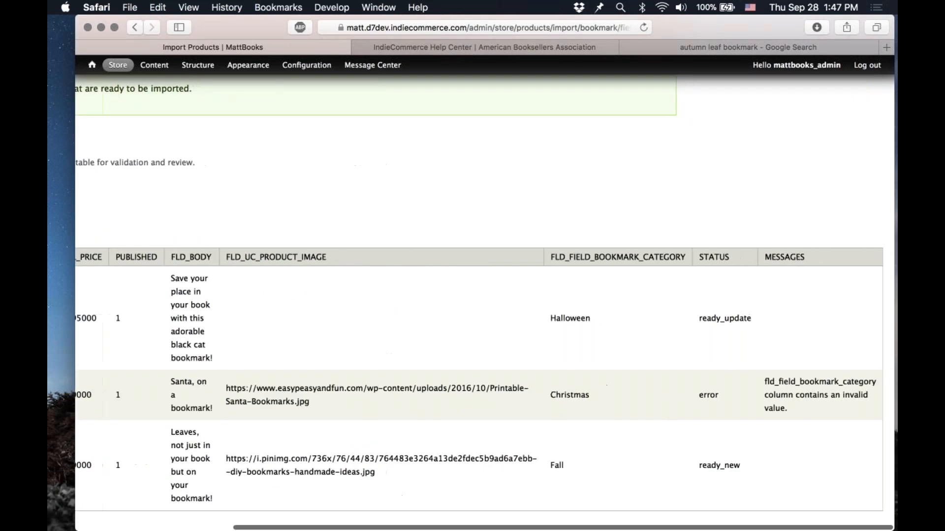
{"action": "double_click", "coordinate": [717, 319]}
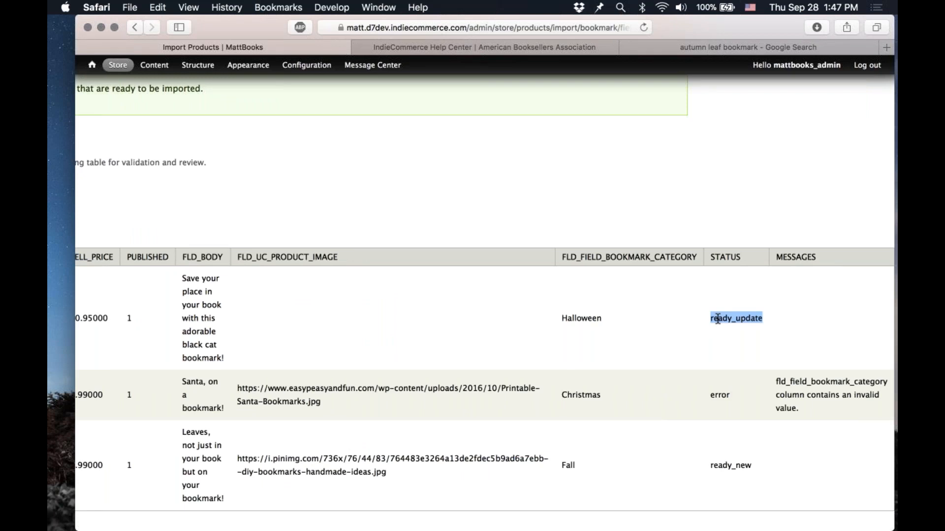
{"action": "left_click", "coordinate": [491, 327]}
{"action": "scroll", "coordinate": [491, 327], "scroll_direction": "left", "scroll_amount": 5}
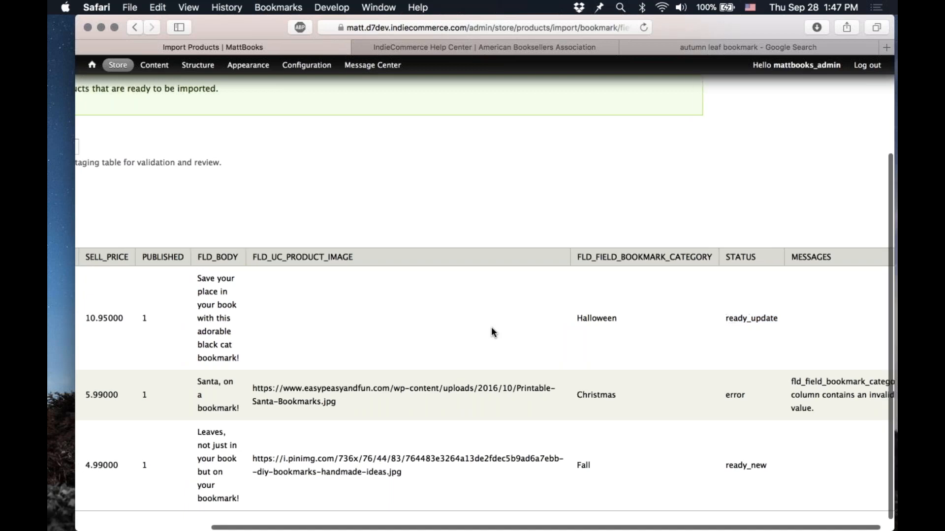
{"action": "scroll", "coordinate": [491, 327], "scroll_direction": "right", "scroll_amount": 5}
{"action": "scroll", "coordinate": [491, 326], "scroll_direction": "up", "scroll_amount": 2}
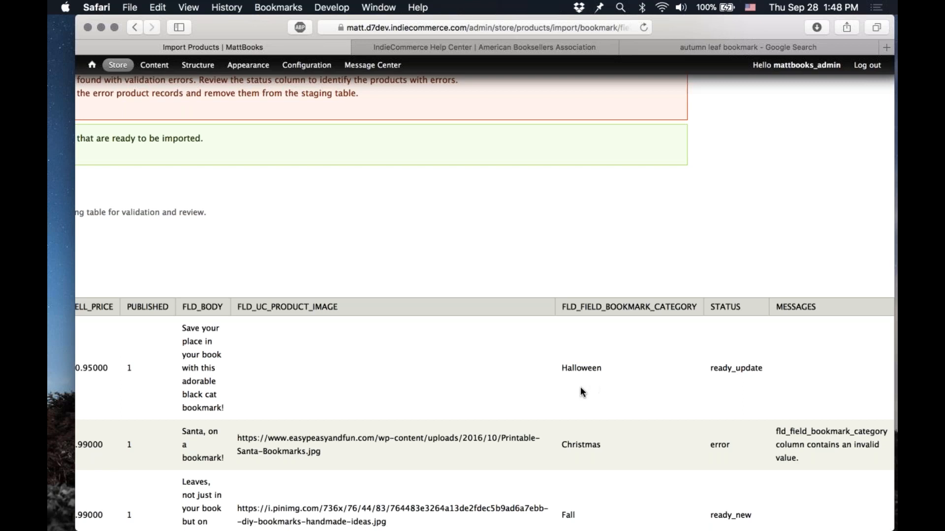
Step: Import the staged products that are ready to be imported
{"action": "scroll", "coordinate": [553, 379], "scroll_direction": "left", "scroll_amount": 5}
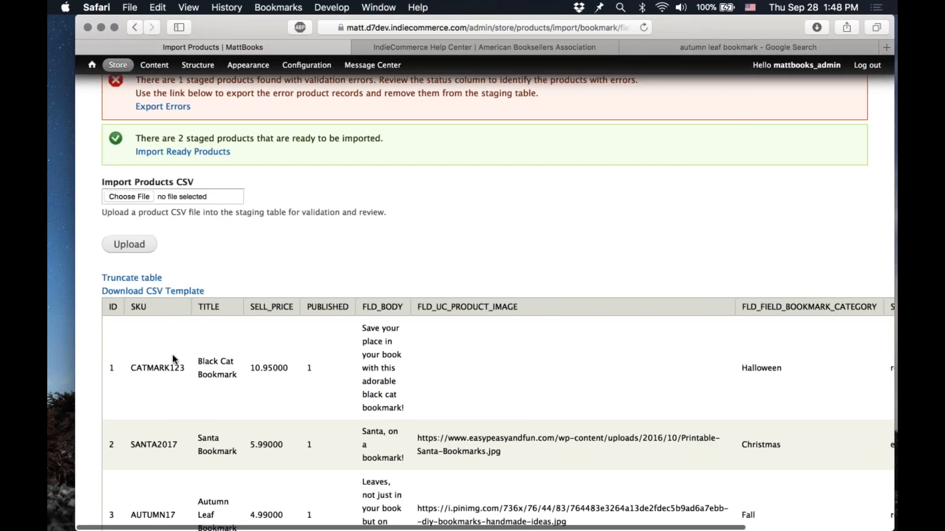
{"action": "scroll", "coordinate": [296, 396], "scroll_direction": "right", "scroll_amount": 2}
{"action": "scroll", "coordinate": [296, 398], "scroll_direction": "down", "scroll_amount": 2}
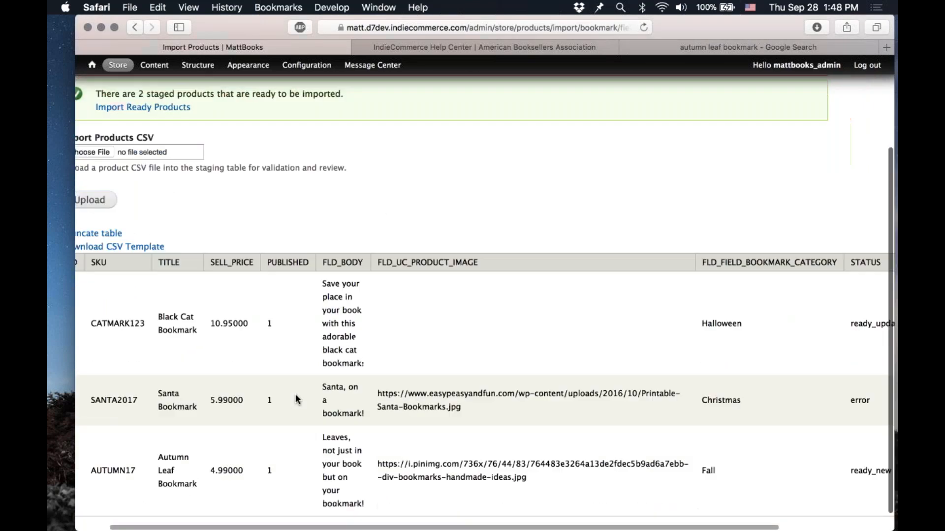
{"action": "scroll", "coordinate": [295, 399], "scroll_direction": "down", "scroll_amount": 1}
{"action": "scroll", "coordinate": [295, 394], "scroll_direction": "left", "scroll_amount": 3}
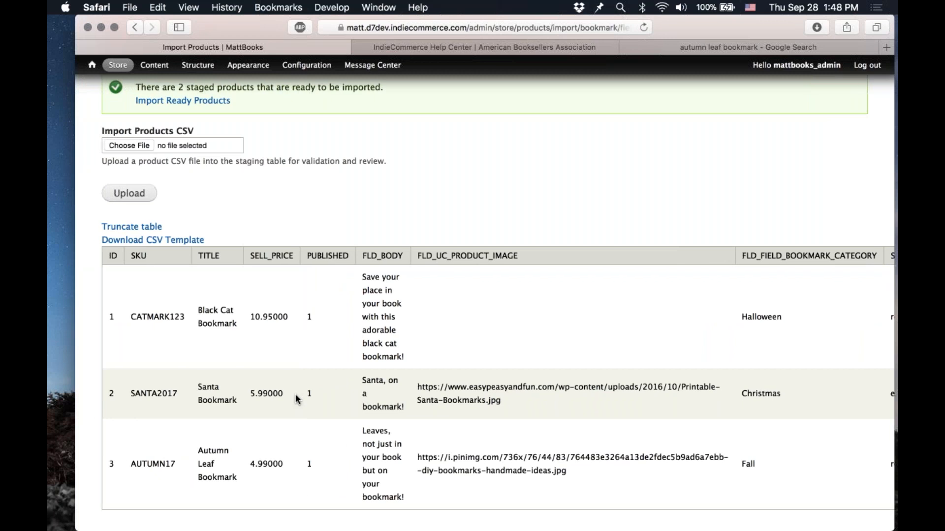
{"action": "scroll", "coordinate": [295, 394], "scroll_direction": "up", "scroll_amount": 3}
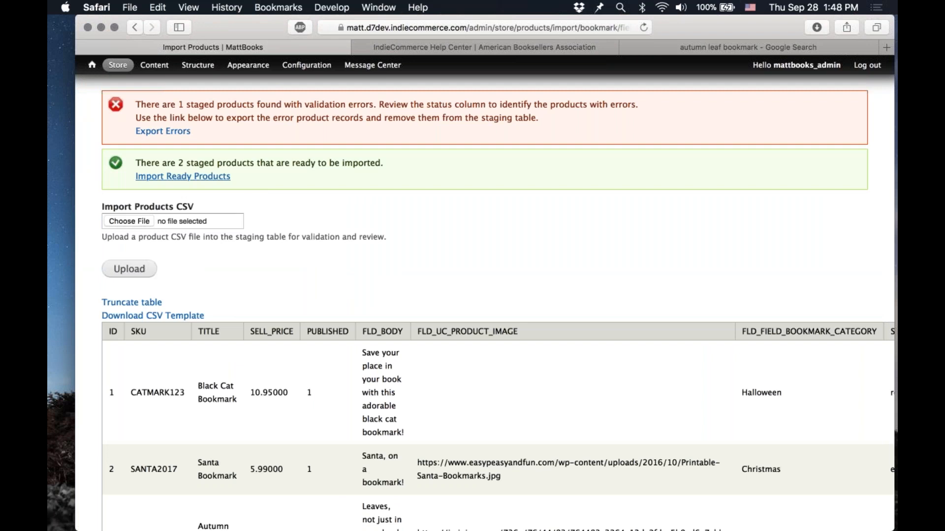
{"action": "left_click", "coordinate": [214, 178]}
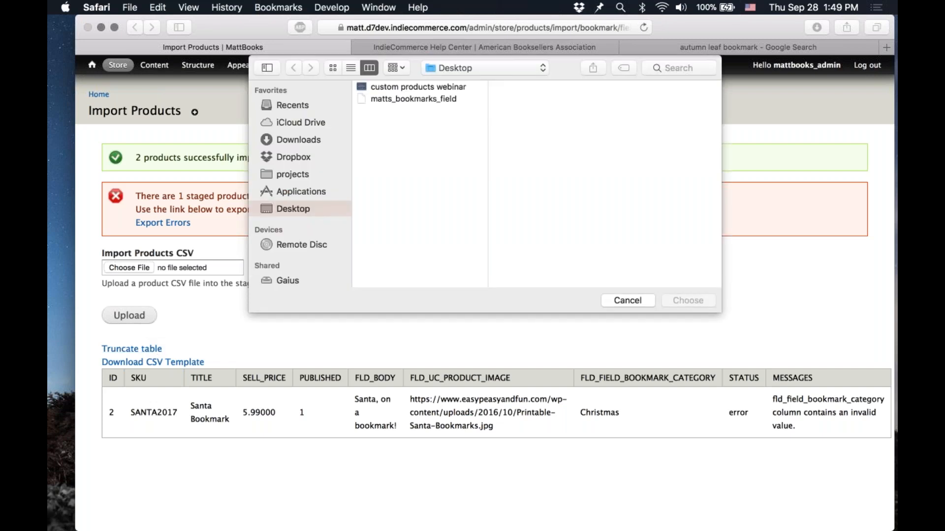
{"action": "left_click", "coordinate": [621, 300]}
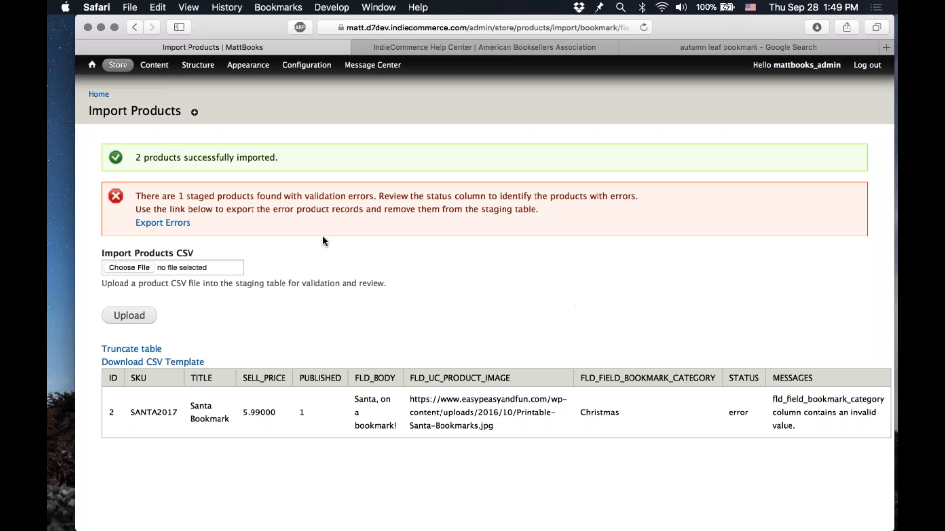
Step: Export the error product records and open the downloaded product errors file in Numbers
{"action": "left_click", "coordinate": [173, 223]}
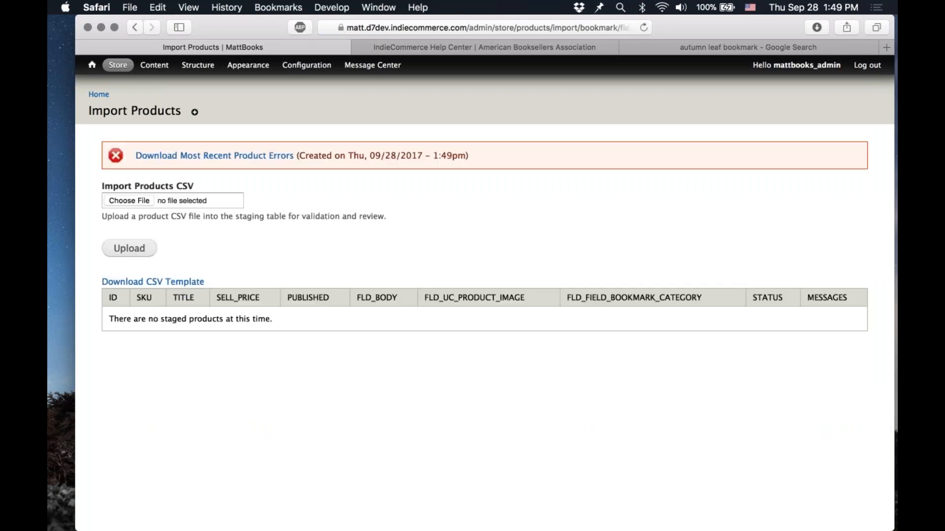
{"action": "left_click", "coordinate": [242, 159]}
{"action": "mouse_move", "coordinate": [842, 529]}
{"action": "left_click", "coordinate": [813, 510]}
{"action": "left_click", "coordinate": [762, 509]}
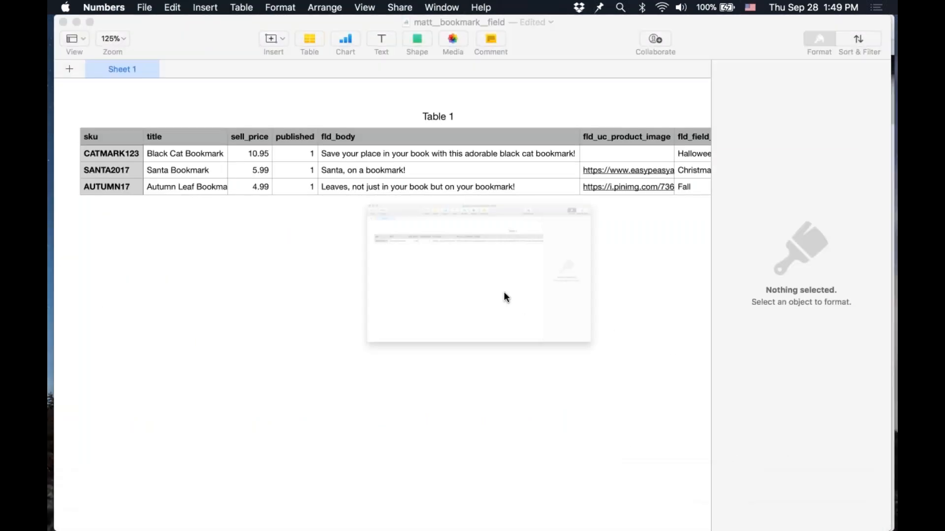
{"action": "key", "text": "super+grave"}
{"action": "key", "text": "super+w"}
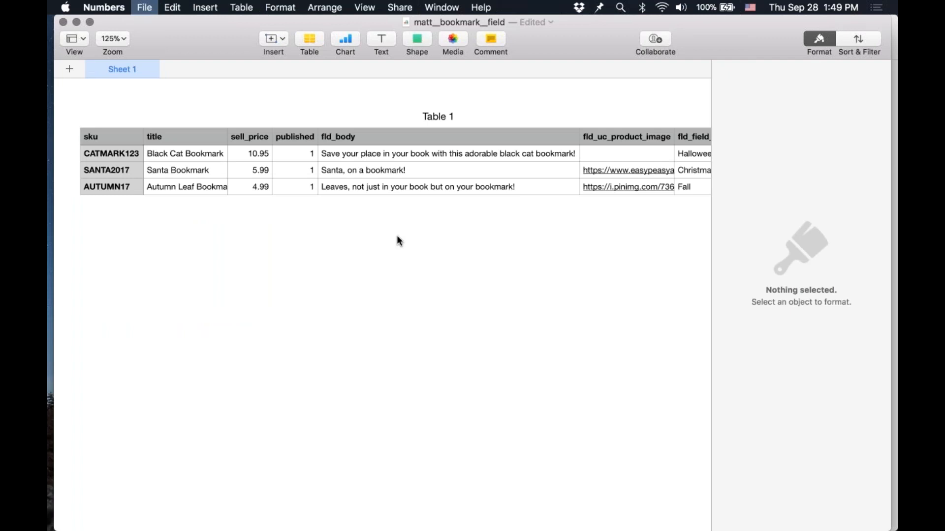
{"action": "left_click", "coordinate": [426, 207]}
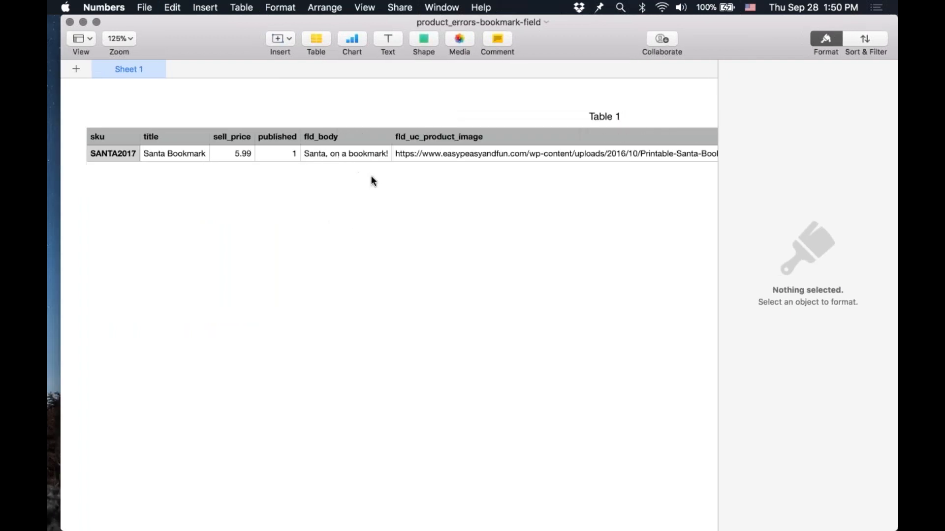
Step: Change the Santa Bookmark's fld_field_bookmark_category value to Holiday
{"action": "left_click", "coordinate": [314, 148]}
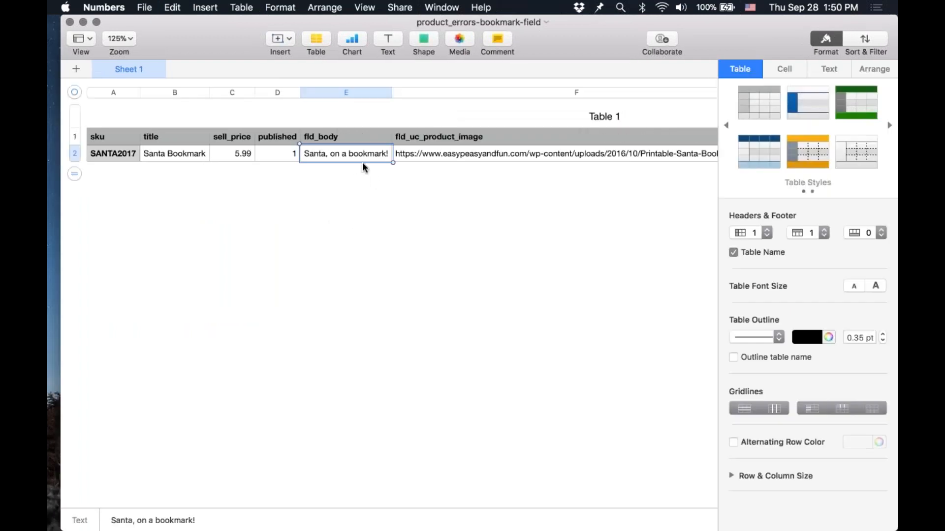
{"action": "key", "text": "Left"}
{"action": "key", "text": "Right"}
{"action": "key", "text": "Right"}
{"action": "key", "text": "Right"}
{"action": "key", "text": "Right"}
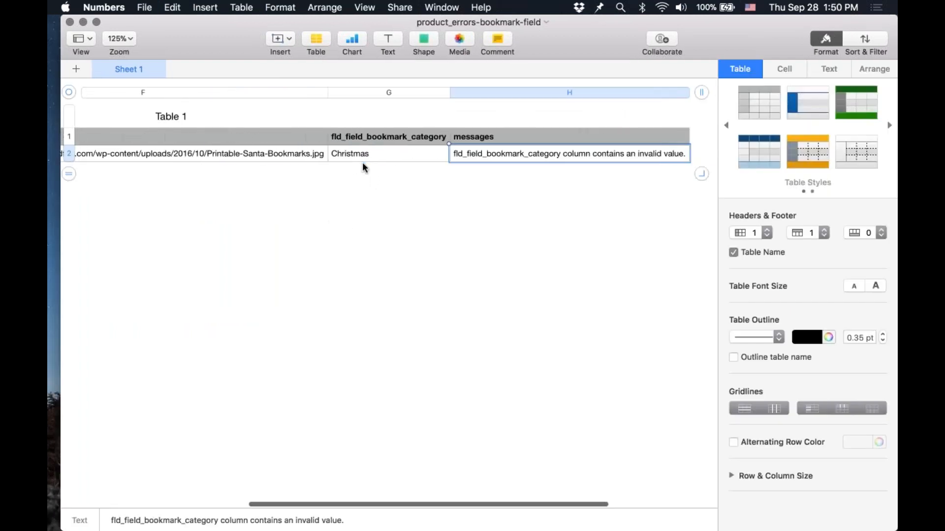
{"action": "key", "text": "Up"}
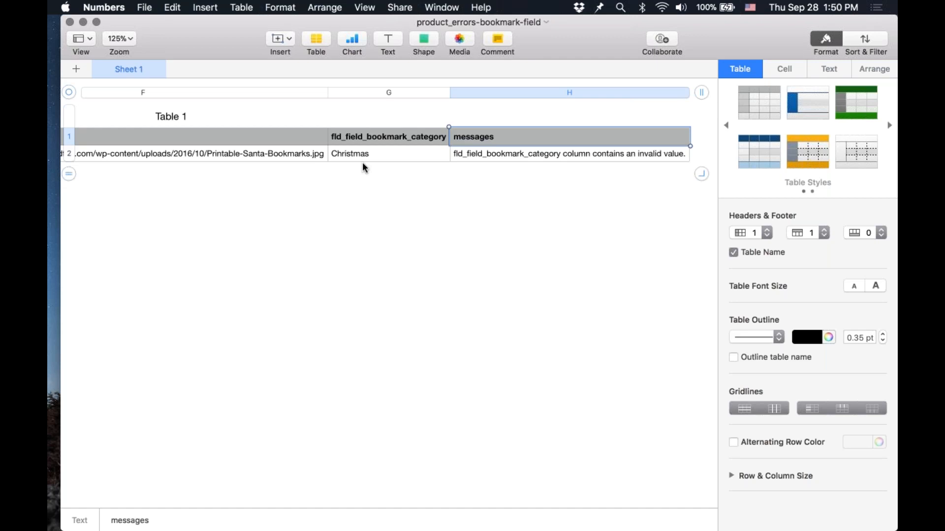
{"action": "key", "text": "Left"}
{"action": "key", "text": "Down"}
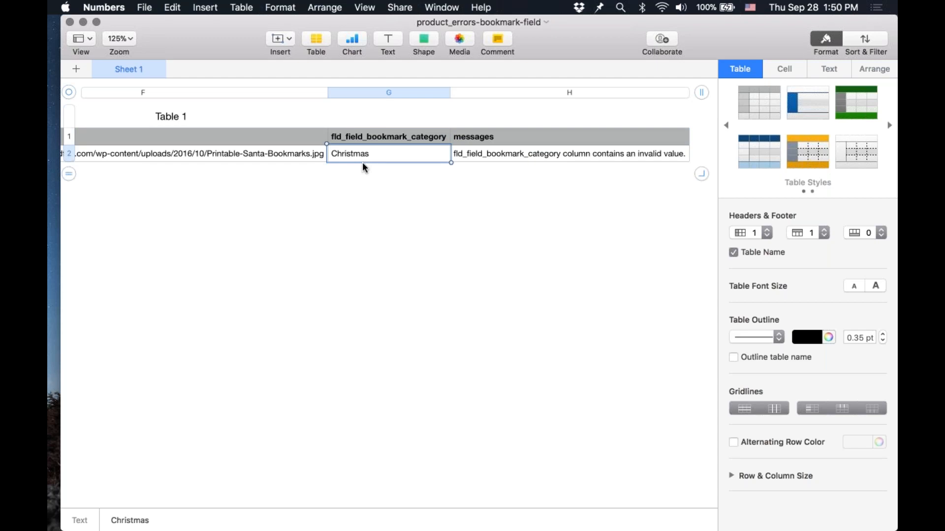
{"action": "type", "text": "Holiday"}
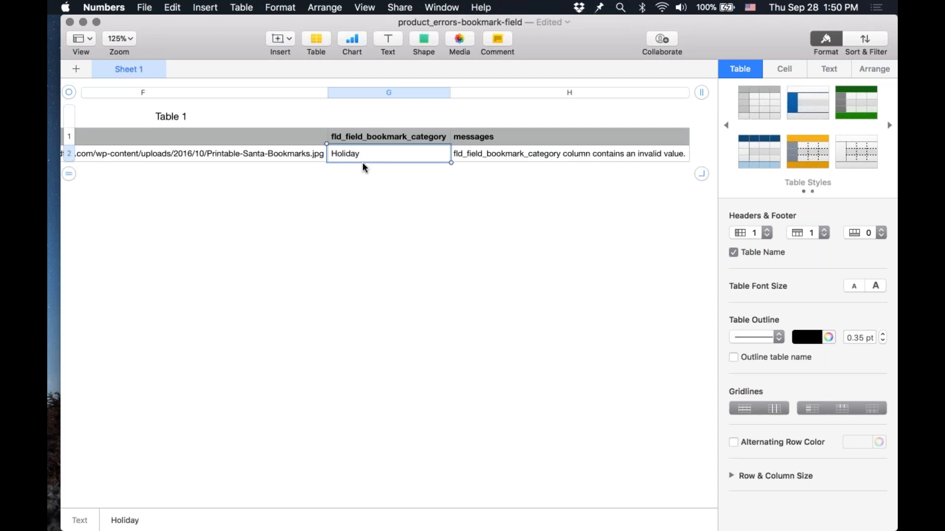
Step: Delete the messages column from the errors table
{"action": "left_click", "coordinate": [682, 93]}
{"action": "left_click", "coordinate": [684, 98]}
{"action": "left_click", "coordinate": [691, 233]}
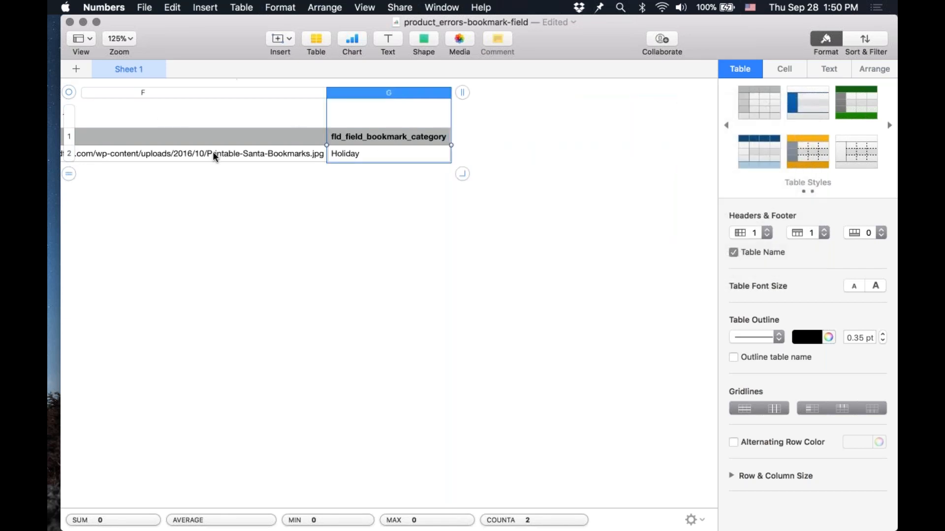
Step: Export the sheet as a CSV named matts_bookmarks_field to the Desktop, replacing the existing file
{"action": "scroll", "coordinate": [234, 152], "scroll_direction": "left", "scroll_amount": 10}
{"action": "scroll", "coordinate": [234, 152], "scroll_direction": "left", "scroll_amount": 2}
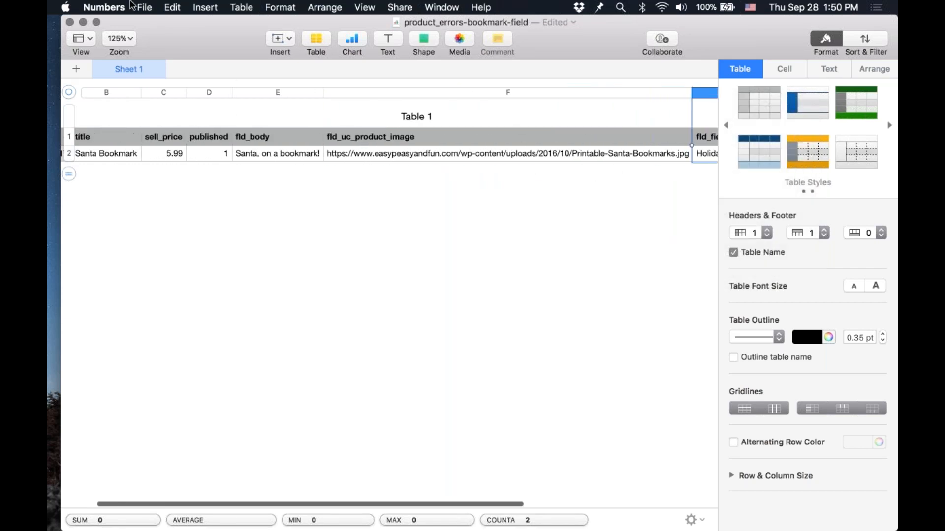
{"action": "left_click", "coordinate": [104, 7]}
{"action": "mouse_move", "coordinate": [144, 7]}
{"action": "mouse_move", "coordinate": [187, 145]}
{"action": "left_click", "coordinate": [272, 167]}
{"action": "left_click", "coordinate": [638, 172]}
{"action": "left_click", "coordinate": [441, 159]}
{"action": "key", "text": "Return"}
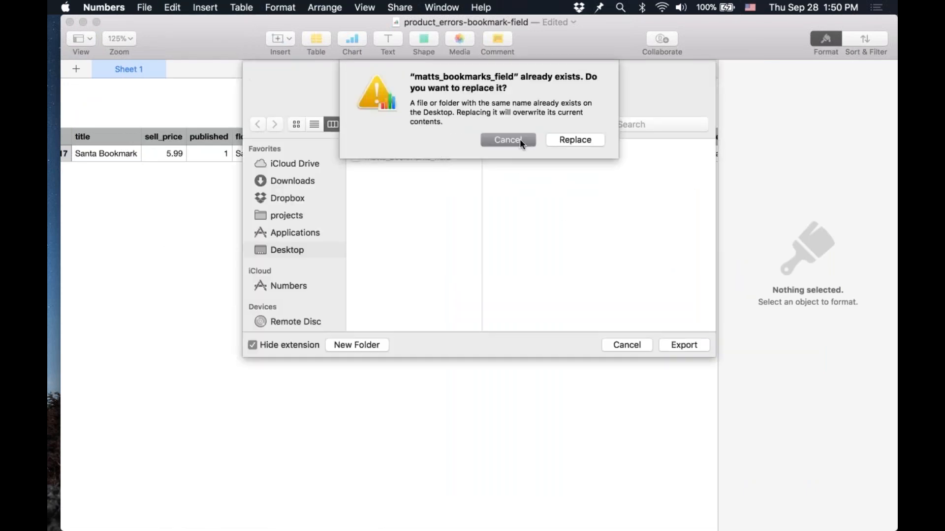
{"action": "left_click", "coordinate": [600, 140]}
Step: Choose the corrected matts_bookmarks_field CSV and upload it to the staging table
{"action": "mouse_move", "coordinate": [202, 529]}
{"action": "left_click", "coordinate": [131, 509]}
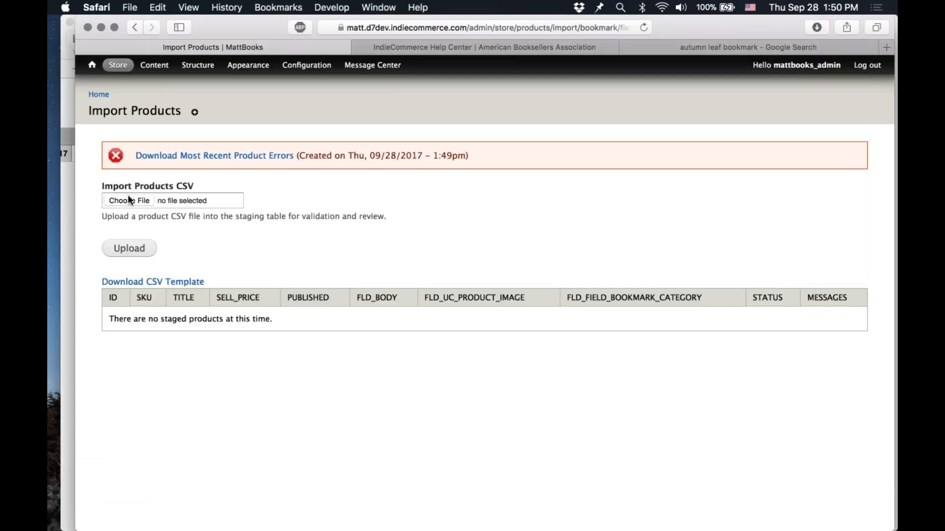
{"action": "left_click", "coordinate": [129, 198]}
{"action": "double_click", "coordinate": [424, 98]}
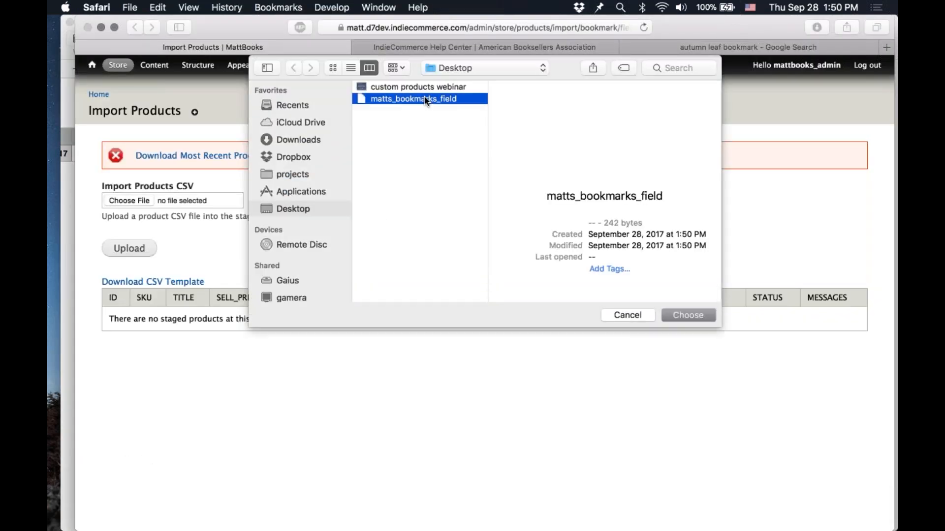
{"action": "left_click", "coordinate": [147, 250]}
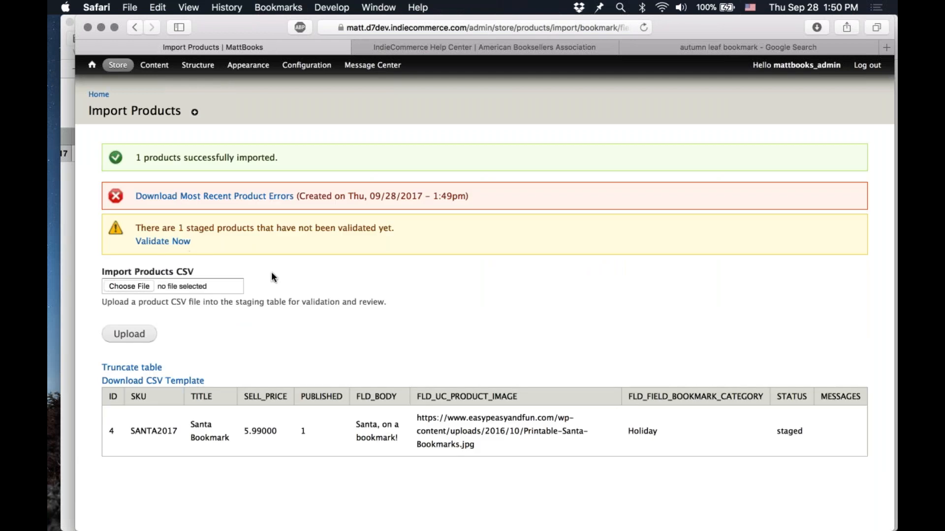
Step: Validate the staged Santa Bookmark product and import it
{"action": "left_click", "coordinate": [162, 241]}
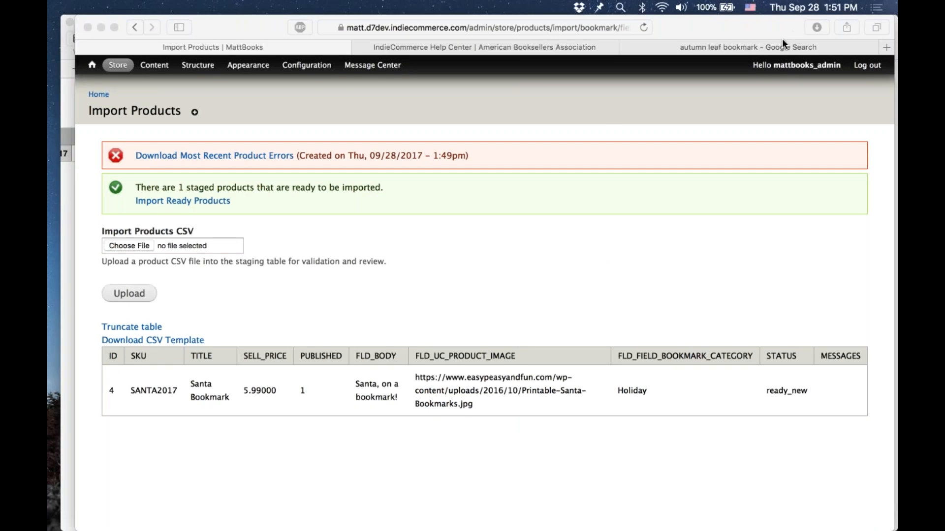
{"action": "left_click", "coordinate": [228, 195]}
{"action": "left_click", "coordinate": [227, 200]}
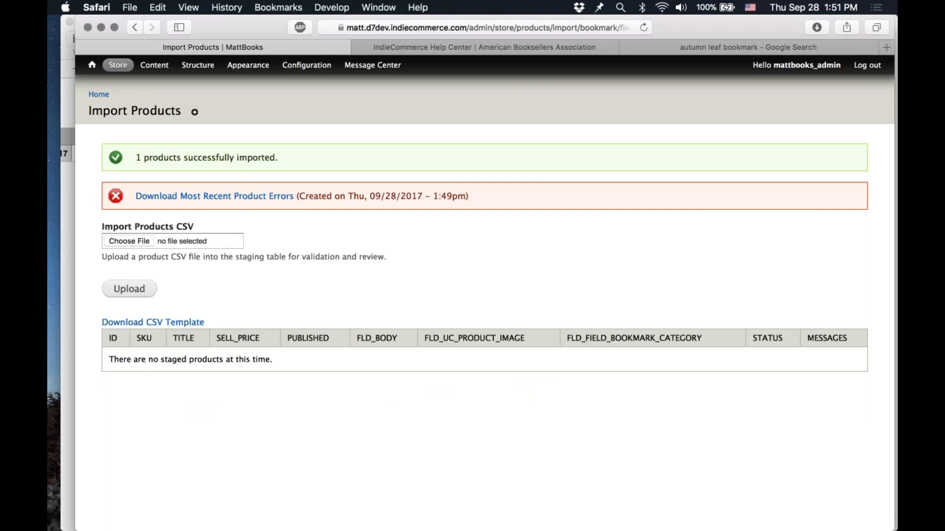
Step: Open the content list and review the imported Autumn Leaf, Black Cat and Santa bookmark pages in separate tabs
{"action": "left_click", "coordinate": [154, 65]}
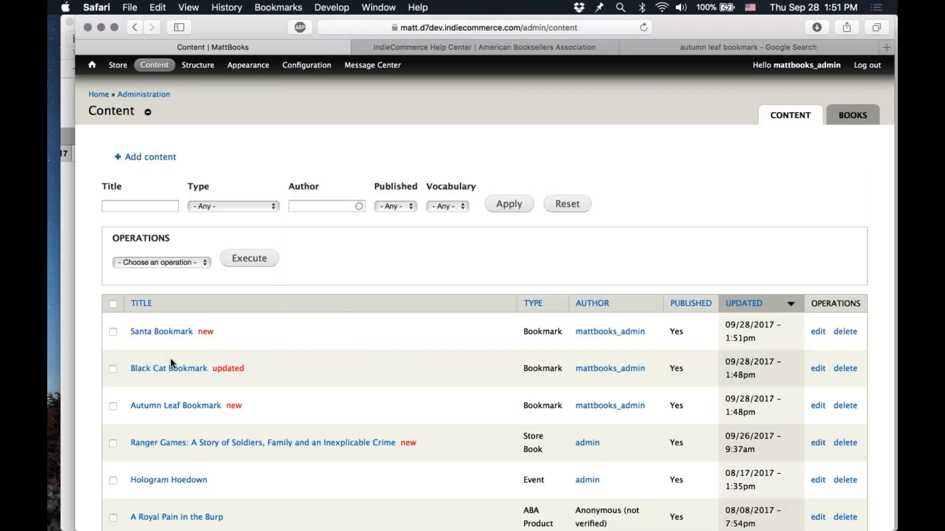
{"action": "left_click", "coordinate": [175, 406], "text": "super"}
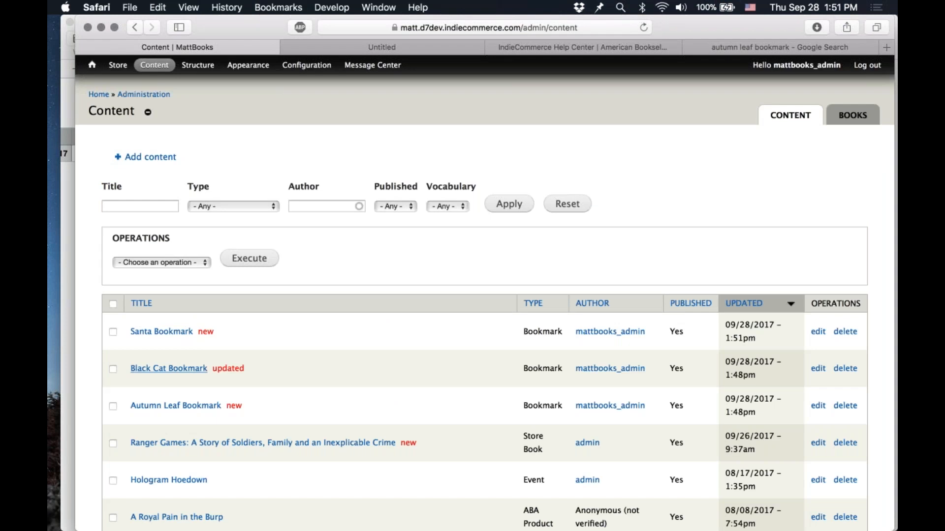
{"action": "left_click", "coordinate": [169, 369], "text": "super"}
{"action": "left_click", "coordinate": [162, 332], "text": "super"}
{"action": "key", "text": "ctrl+Tab"}
{"action": "scroll", "coordinate": [516, 325], "scroll_direction": "down", "scroll_amount": 5}
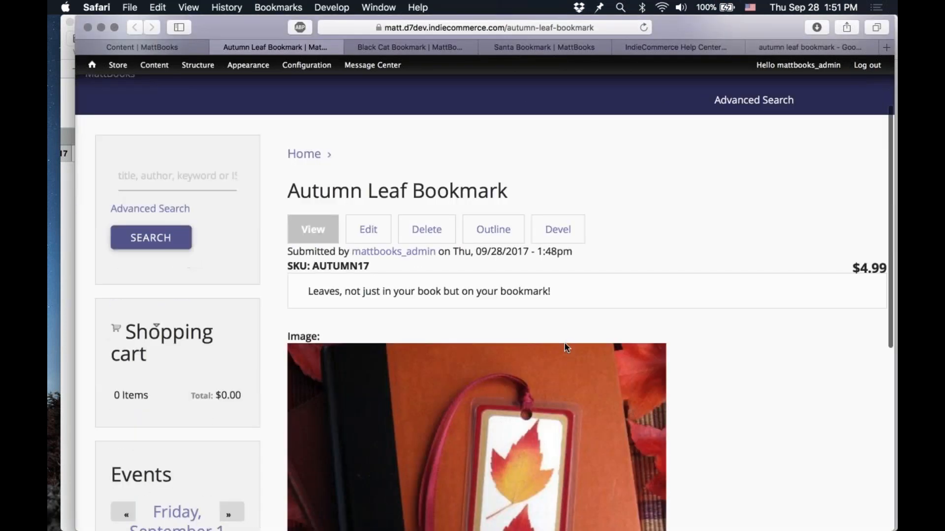
{"action": "scroll", "coordinate": [564, 341], "scroll_direction": "down", "scroll_amount": 10}
{"action": "scroll", "coordinate": [563, 341], "scroll_direction": "up", "scroll_amount": 10}
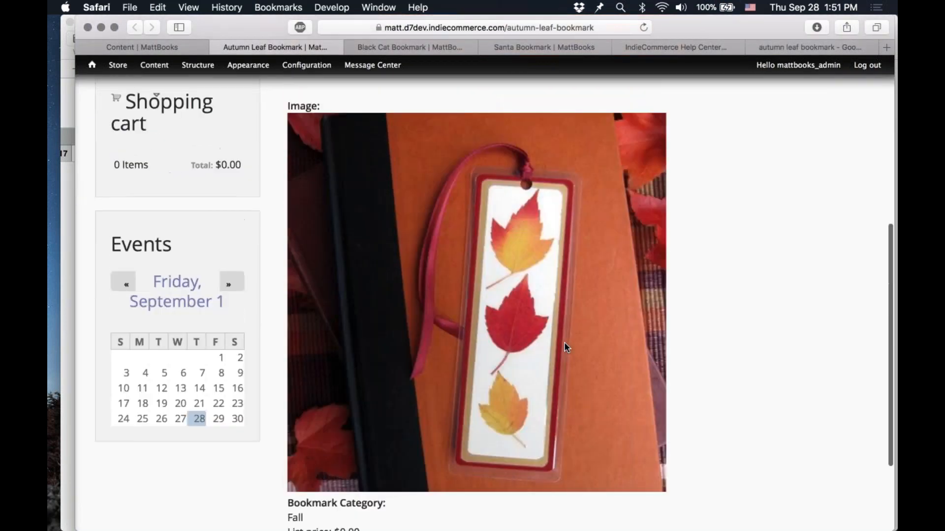
Step: Scroll through the Autumn Leaf, Black Cat and Santa bookmark pages to check their categories, images and prices
{"action": "scroll", "coordinate": [564, 342], "scroll_direction": "down", "scroll_amount": 3}
{"action": "key", "text": "ctrl+Tab"}
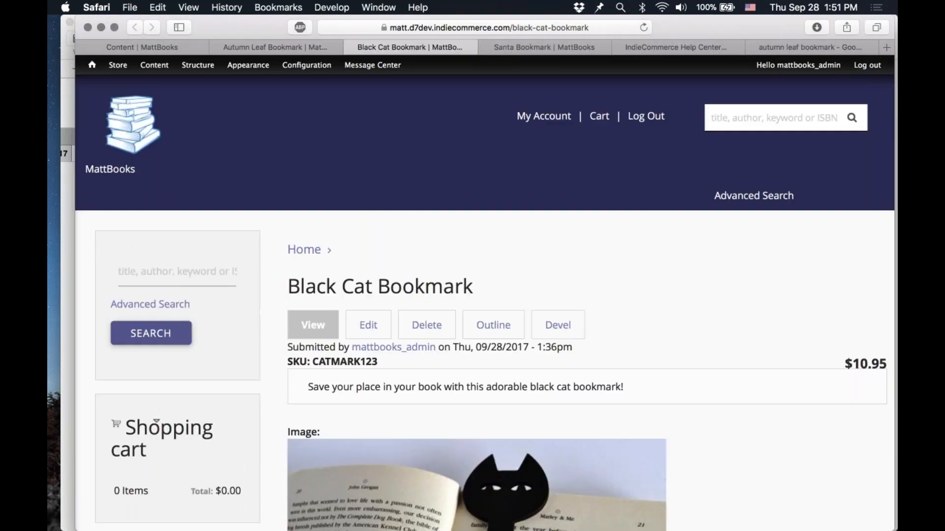
{"action": "scroll", "coordinate": [564, 342], "scroll_direction": "down", "scroll_amount": 10}
{"action": "scroll", "coordinate": [564, 341], "scroll_direction": "down", "scroll_amount": 3}
{"action": "scroll", "coordinate": [564, 341], "scroll_direction": "up", "scroll_amount": 4}
{"action": "key", "text": "ctrl+Tab"}
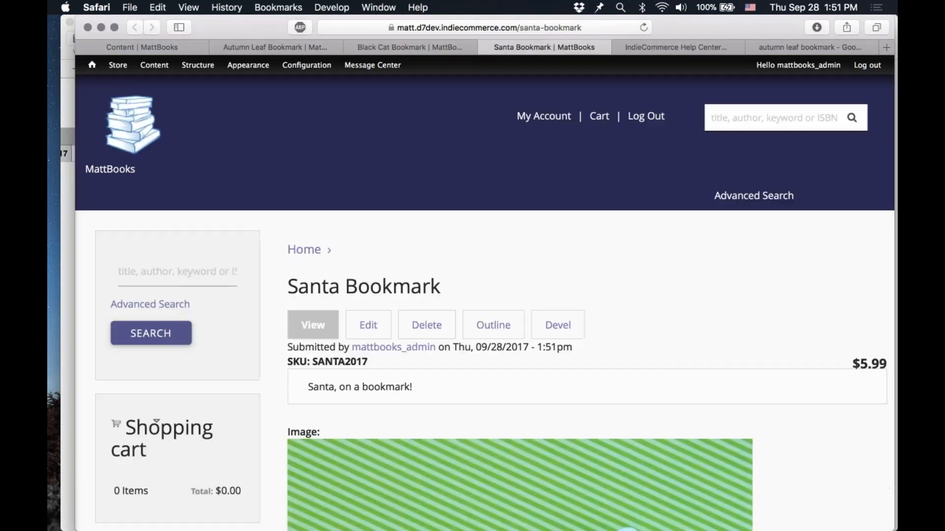
{"action": "scroll", "coordinate": [563, 341], "scroll_direction": "down", "scroll_amount": 5}
{"action": "scroll", "coordinate": [564, 341], "scroll_direction": "down", "scroll_amount": 10}
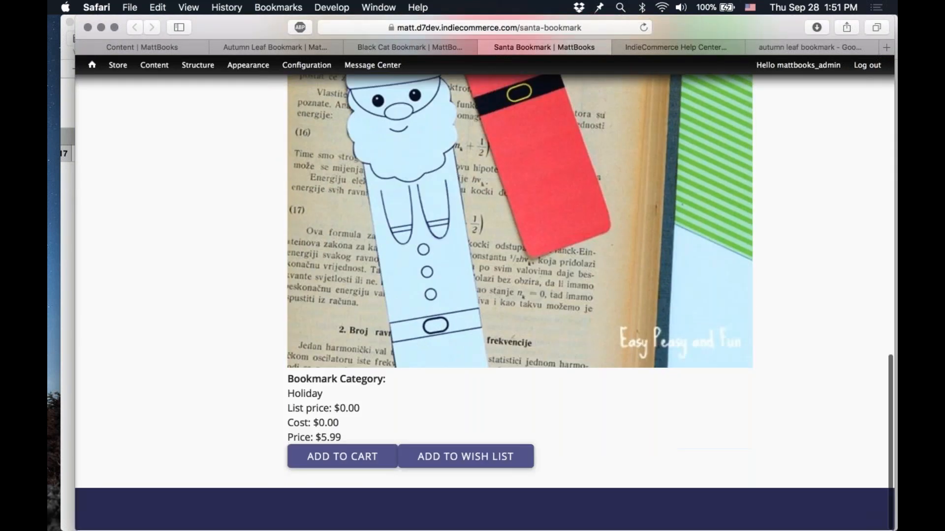
{"action": "scroll", "coordinate": [564, 342], "scroll_direction": "up", "scroll_amount": 4}
{"action": "scroll", "coordinate": [564, 342], "scroll_direction": "up", "scroll_amount": 10}
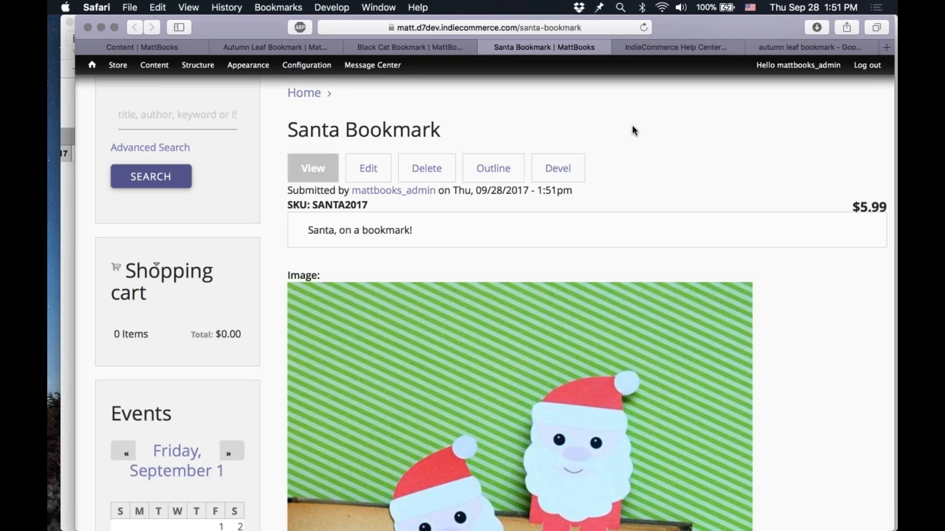
Step: Close the Santa, Black Cat and Autumn Leaf bookmark tabs
{"action": "left_click", "coordinate": [485, 47]}
{"action": "left_click", "coordinate": [351, 47]}
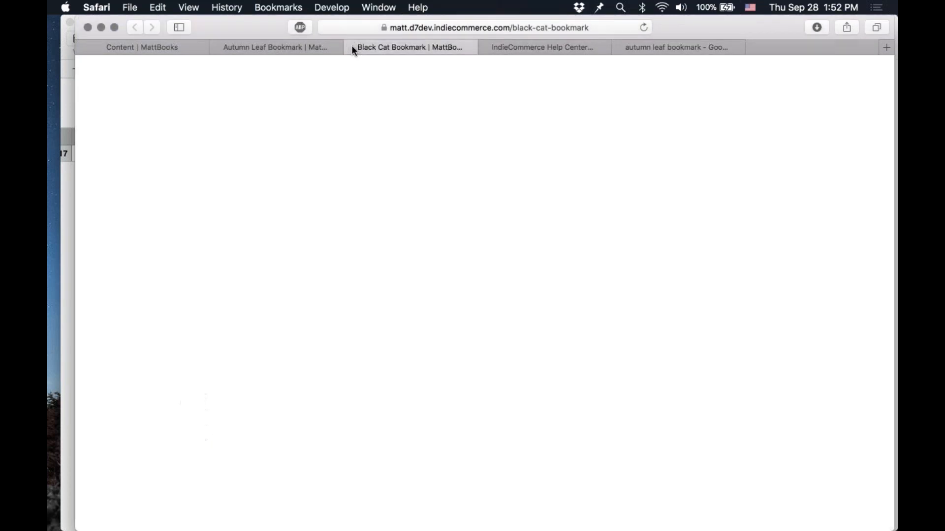
{"action": "left_click", "coordinate": [217, 47]}
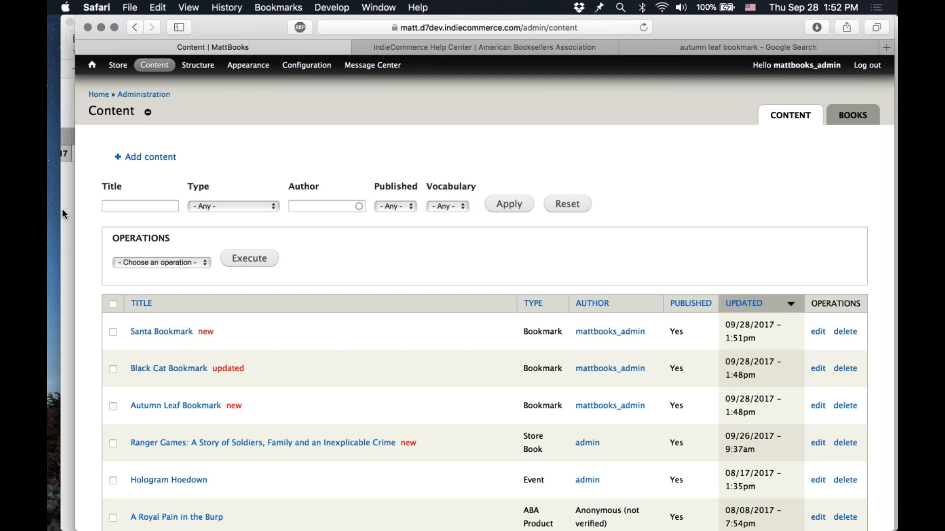
Step: Open the Import Products Status page from the store's product menu
{"action": "mouse_move", "coordinate": [118, 65]}
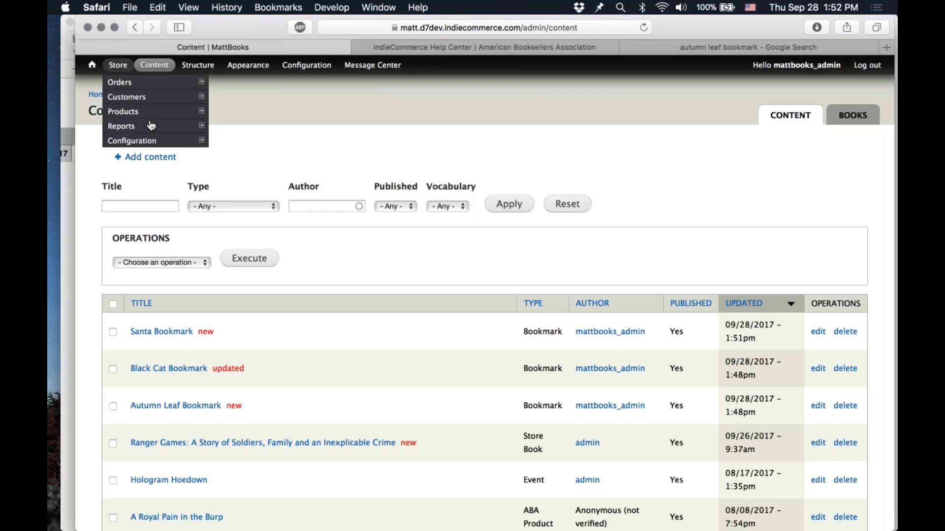
{"action": "mouse_move", "coordinate": [163, 117]}
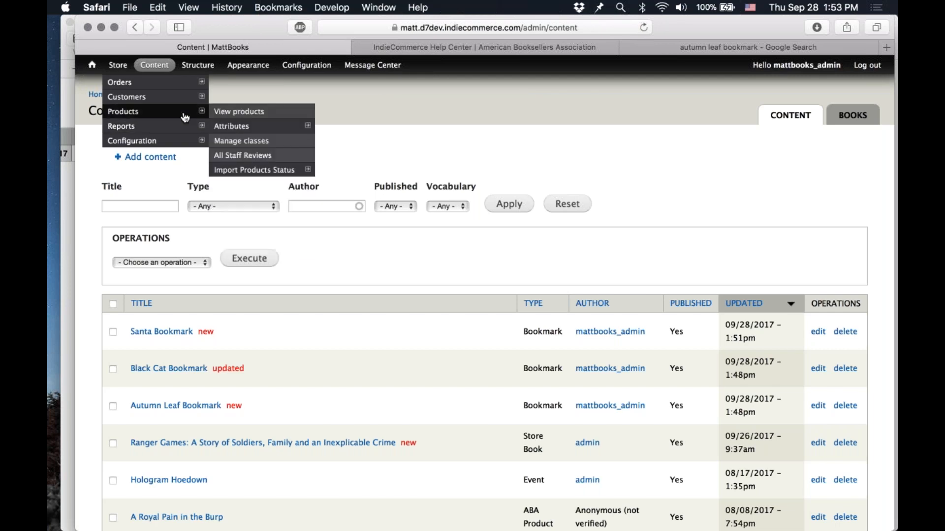
{"action": "mouse_move", "coordinate": [285, 173]}
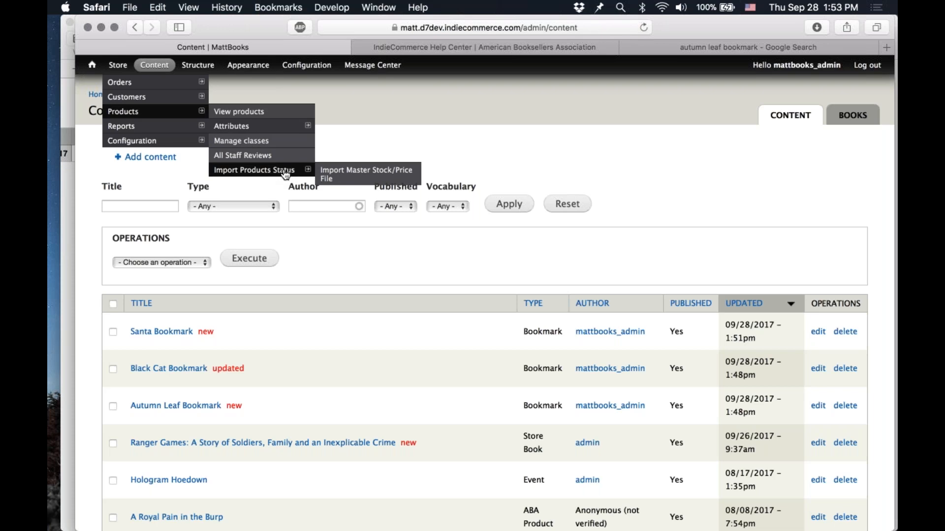
{"action": "left_click", "coordinate": [285, 173]}
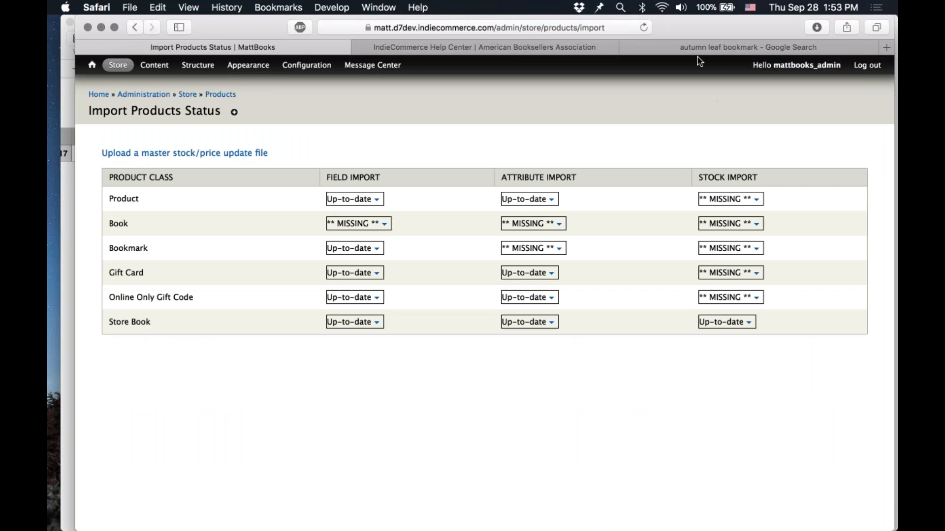
Step: Build the stock import staging table for the Bookmark product class
{"action": "left_click", "coordinate": [749, 25]}
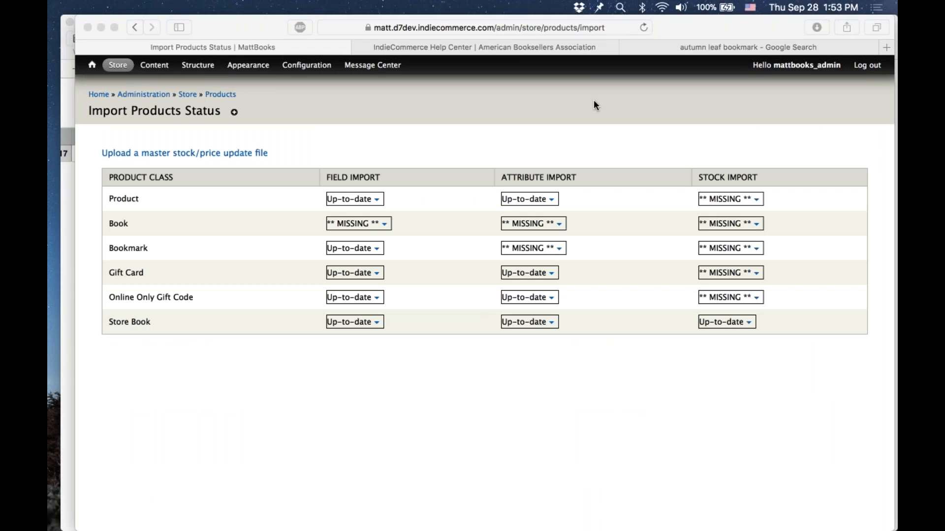
{"action": "left_click", "coordinate": [539, 149]}
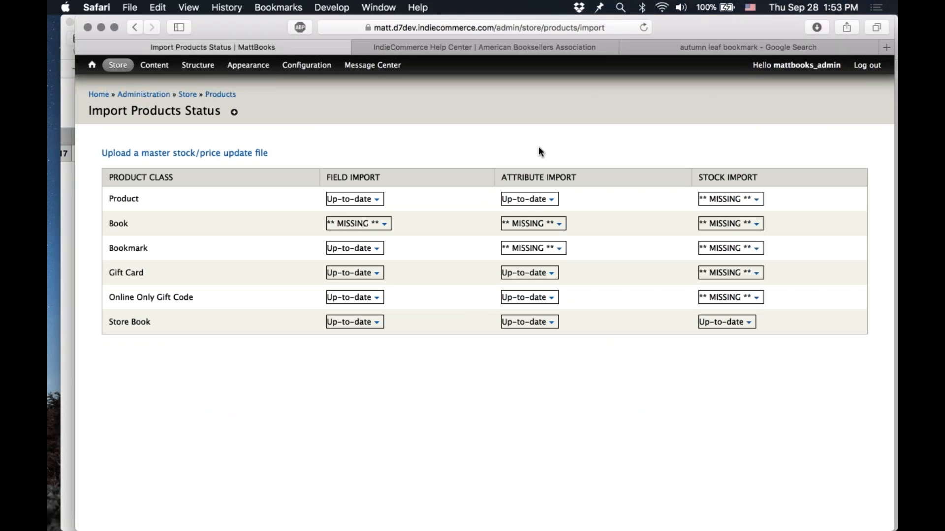
{"action": "left_click", "coordinate": [758, 251]}
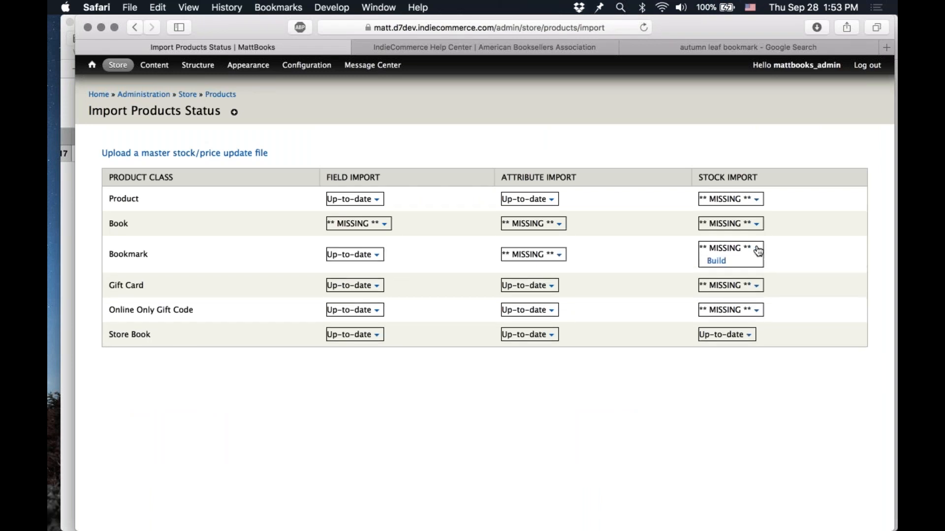
{"action": "left_click", "coordinate": [716, 261]}
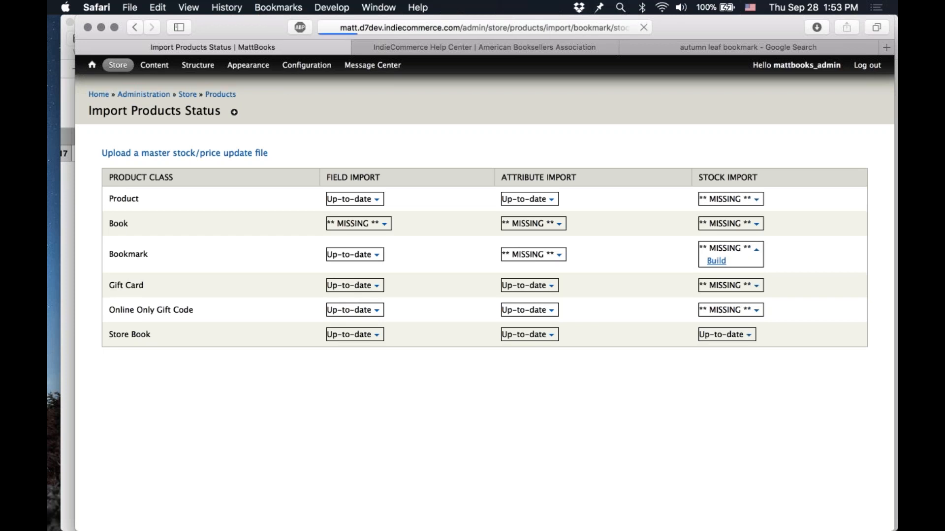
{"action": "left_click", "coordinate": [125, 169]}
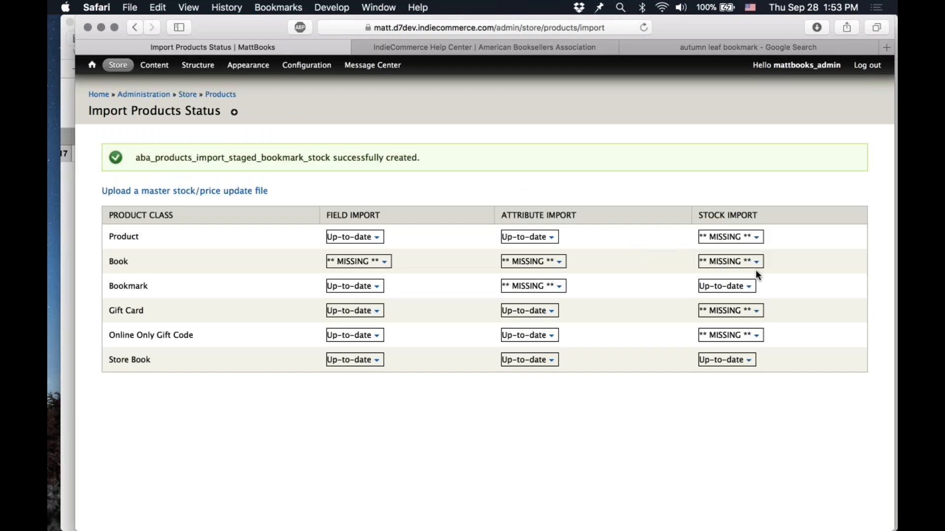
Step: Export the existing Bookmark products' stock as a CSV and download the file
{"action": "left_click", "coordinate": [747, 287]}
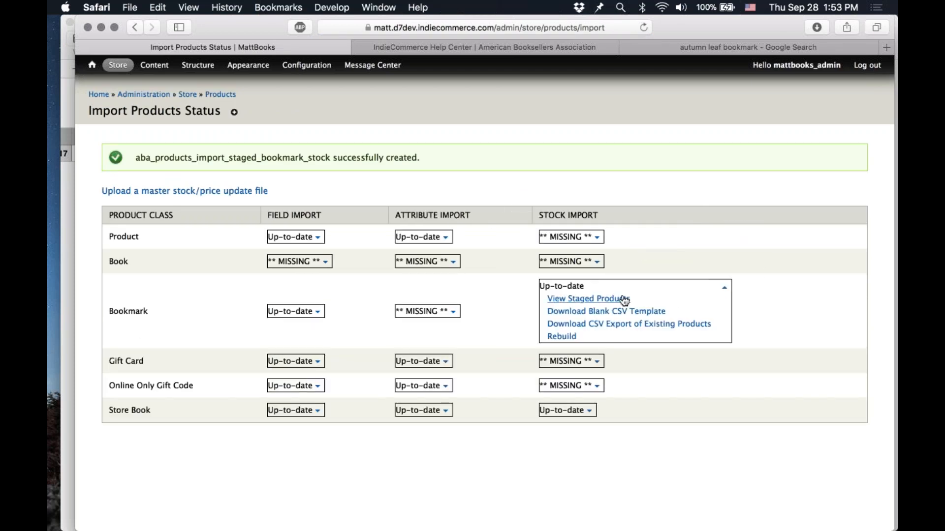
{"action": "left_click", "coordinate": [631, 325]}
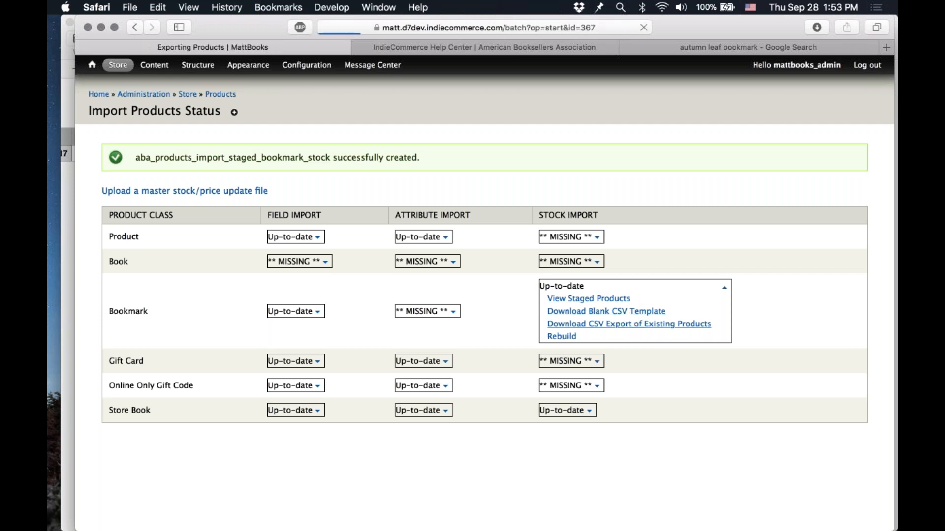
{"action": "left_click", "coordinate": [226, 176]}
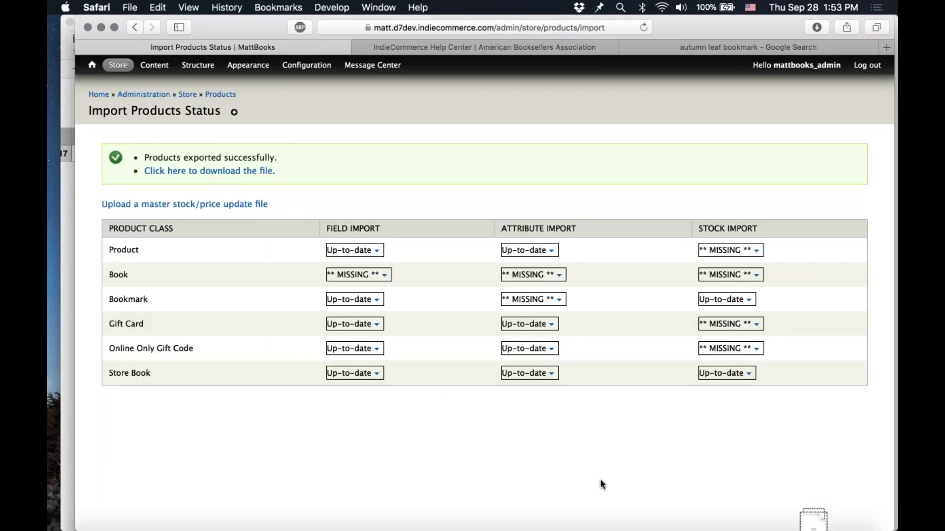
Step: Open the downloaded matt__bookmark__stock CSV in Numbers
{"action": "mouse_move", "coordinate": [841, 522]}
{"action": "left_click", "coordinate": [813, 510]}
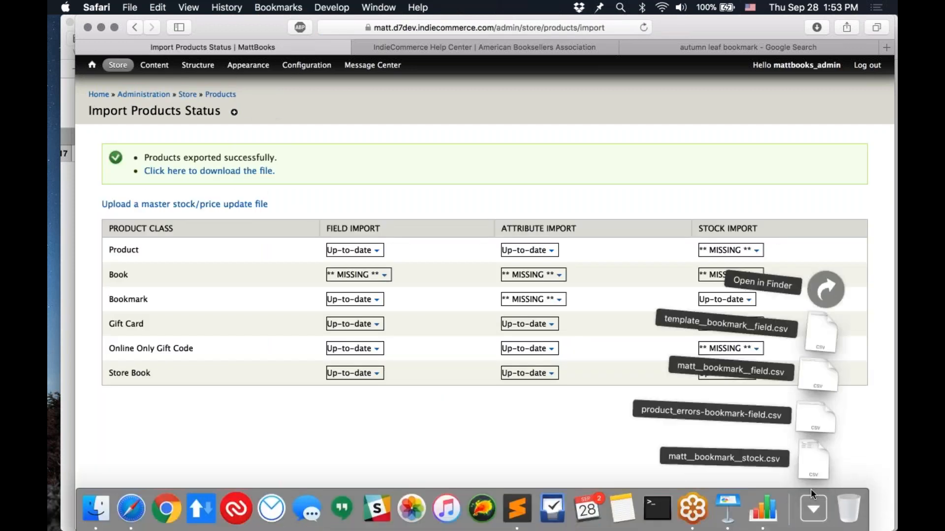
{"action": "left_click_drag", "start_coordinate": [819, 456], "coordinate": [770, 515]}
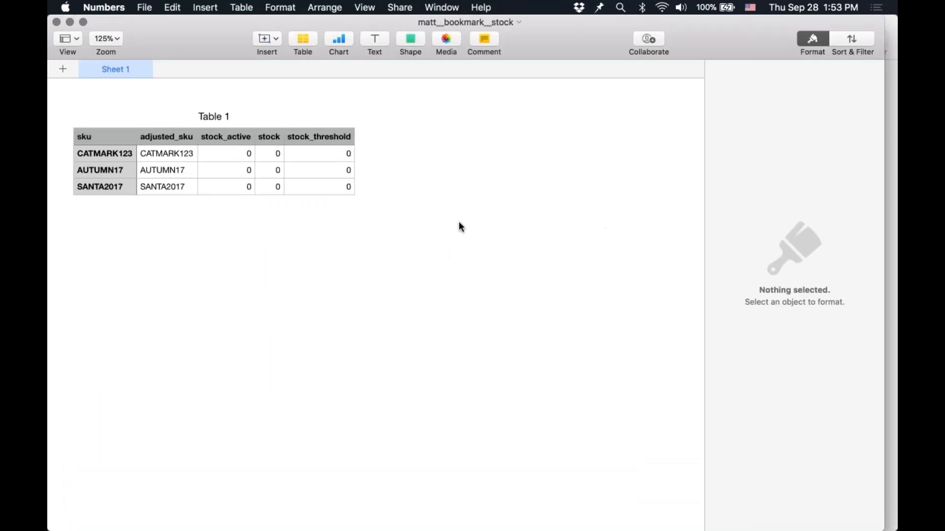
Step: Close the unsaved product_errors-bookmark-field spreadsheet and delete it
{"action": "key", "text": "super+w"}
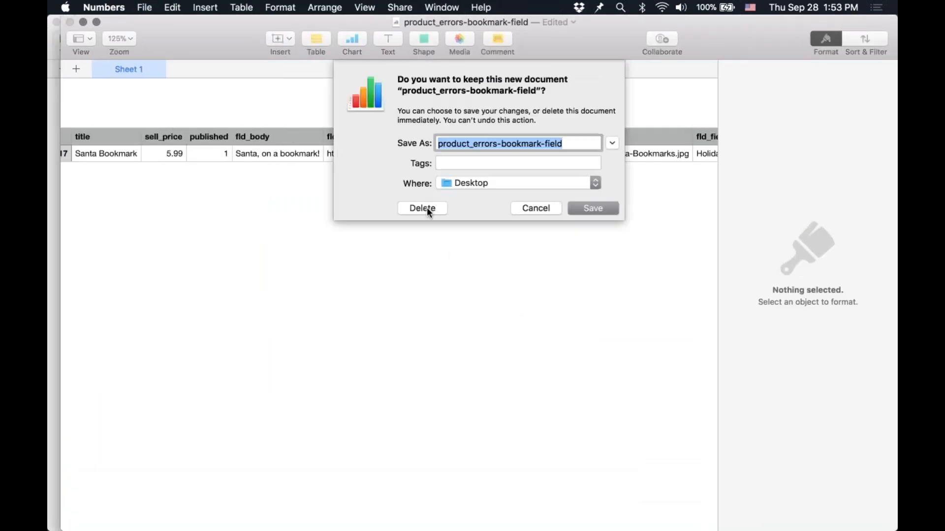
{"action": "left_click", "coordinate": [427, 207]}
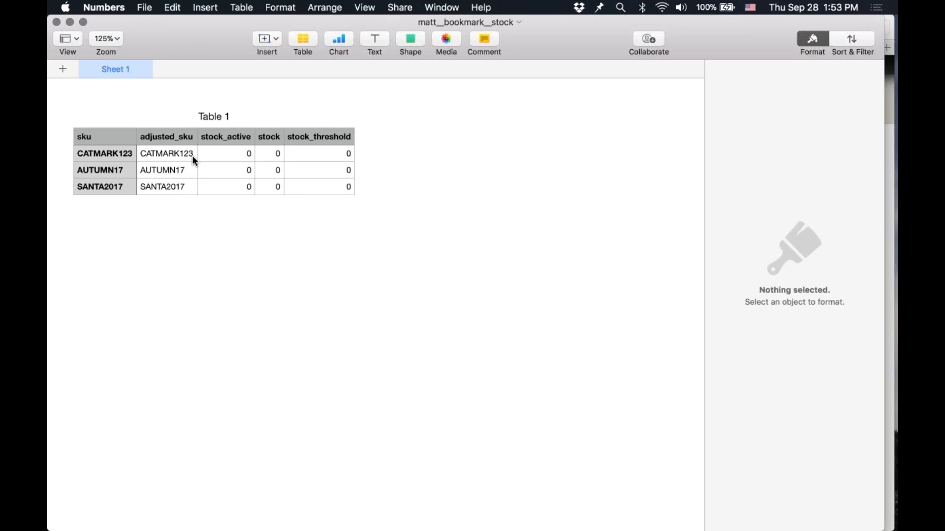
Step: Examine the stock spreadsheet's SKU, stock_active, stock and stock_threshold columns
{"action": "left_click", "coordinate": [175, 163]}
{"action": "key", "text": "Left"}
{"action": "key", "text": "Down"}
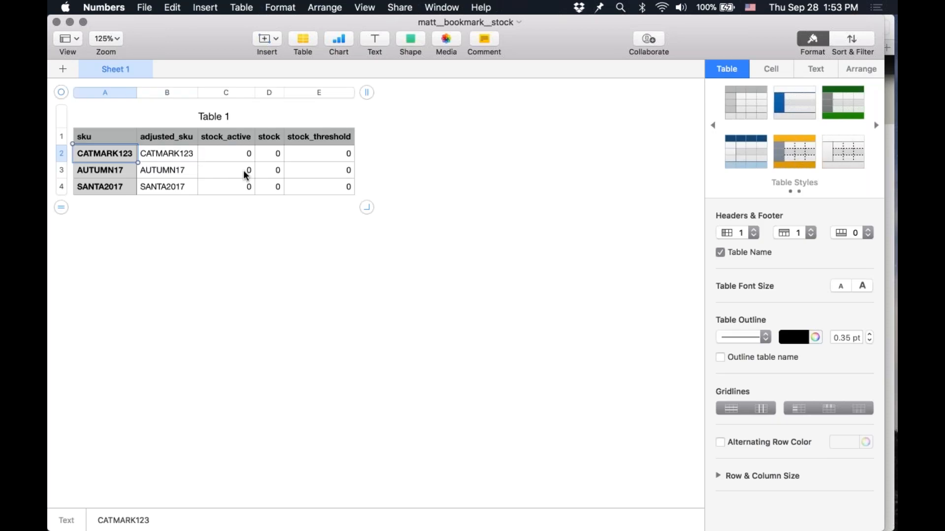
{"action": "key", "text": "Up"}
{"action": "key", "text": "Up"}
{"action": "key", "text": "Down"}
{"action": "key", "text": "Down"}
{"action": "key", "text": "Down"}
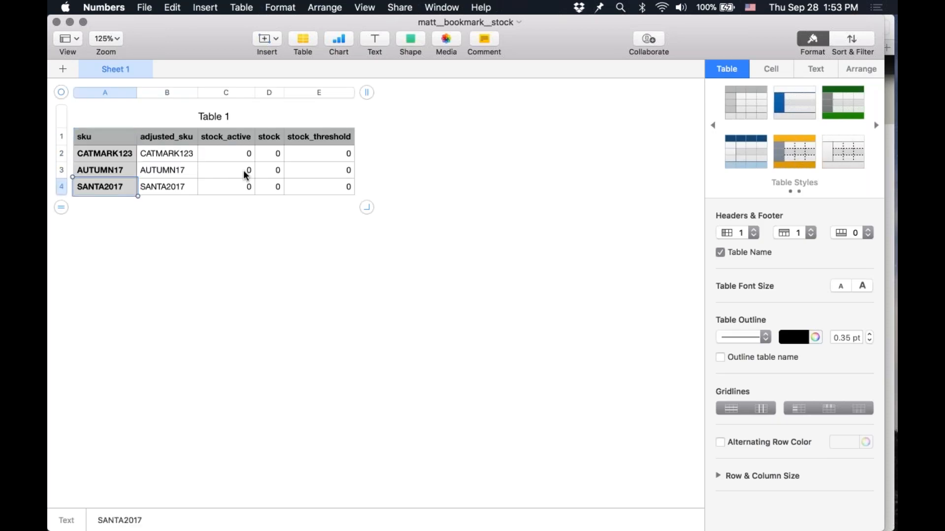
{"action": "key", "text": "Up"}
{"action": "key", "text": "Up"}
{"action": "key", "text": "Up"}
{"action": "key", "text": "Right"}
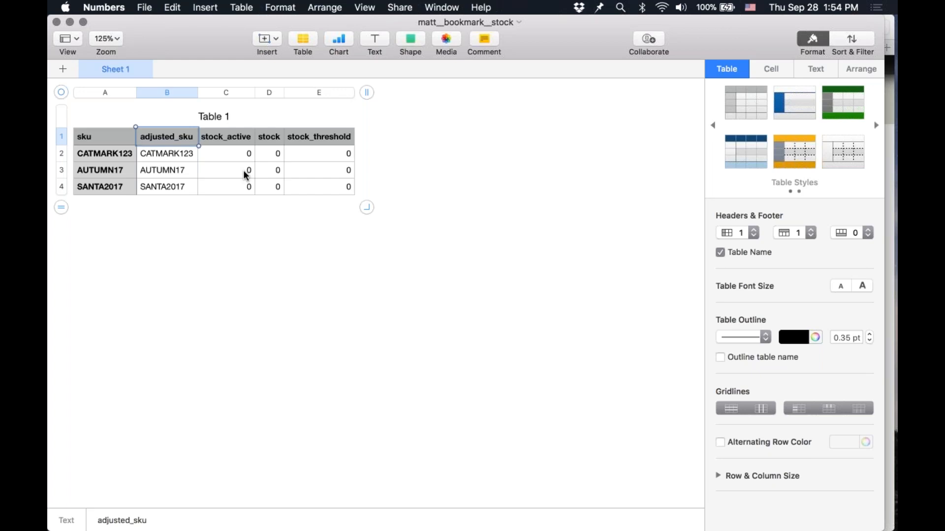
{"action": "key", "text": "Left"}
{"action": "key", "text": "Down"}
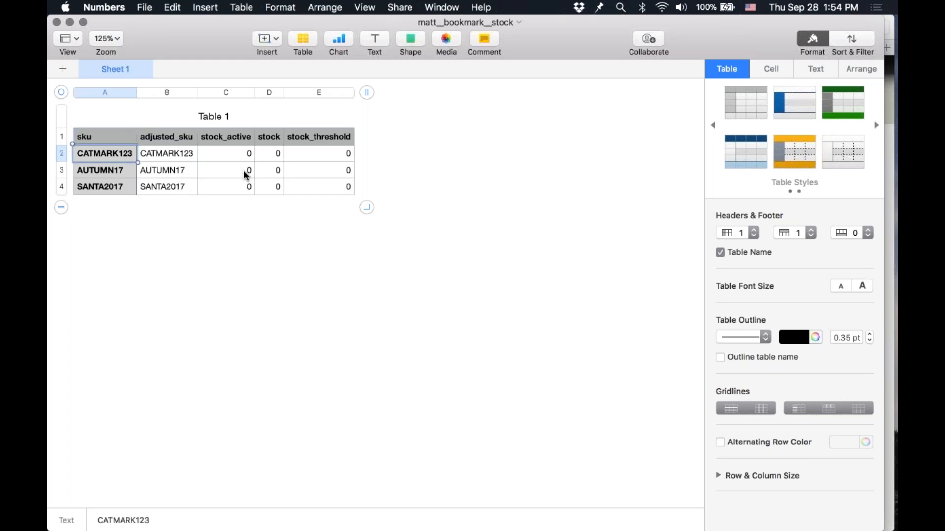
{"action": "key", "text": "Right"}
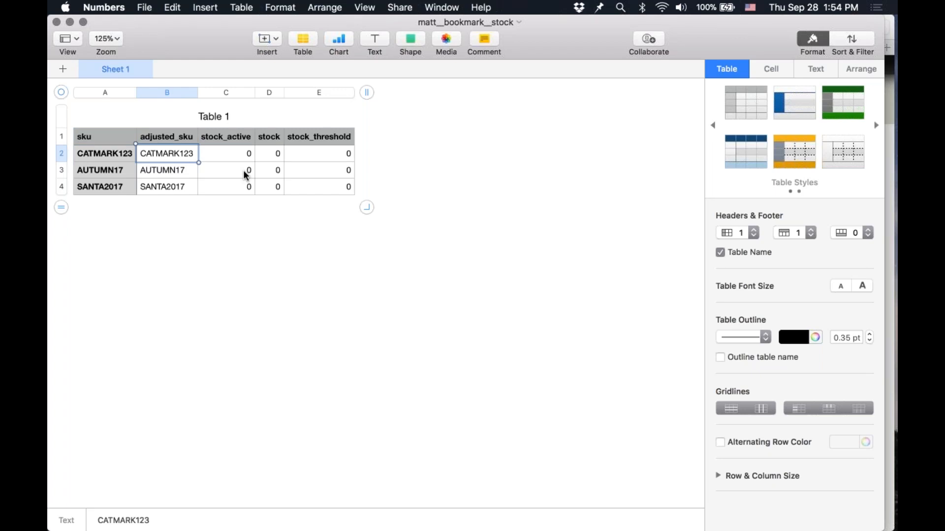
{"action": "key", "text": "Tab"}
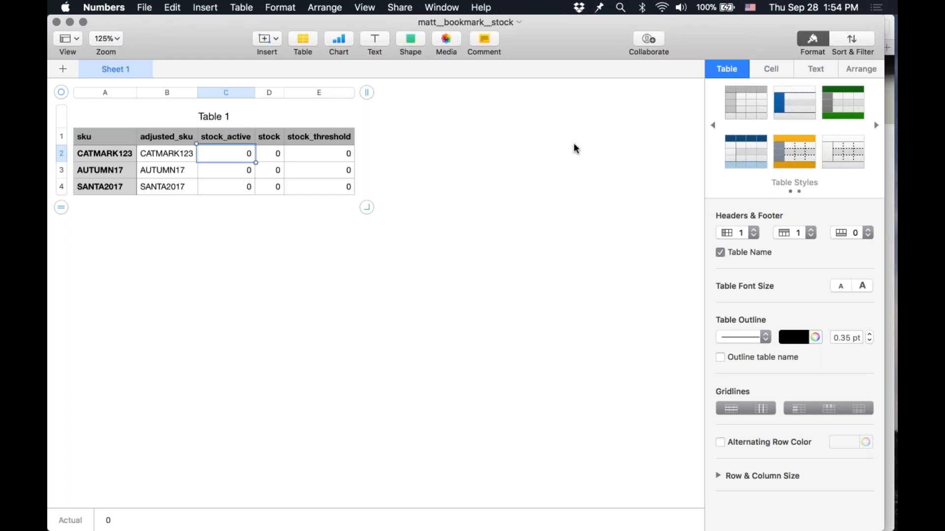
{"action": "key", "text": "Right"}
{"action": "key", "text": "Right"}
{"action": "key", "text": "Left"}
{"action": "key", "text": "Left"}
{"action": "key", "text": "Down"}
{"action": "key", "text": "Down"}
{"action": "key", "text": "Up"}
{"action": "key", "text": "Up"}
{"action": "key", "text": "Right"}
{"action": "key", "text": "Down"}
{"action": "key", "text": "Down"}
{"action": "key", "text": "Right"}
{"action": "key", "text": "Left"}
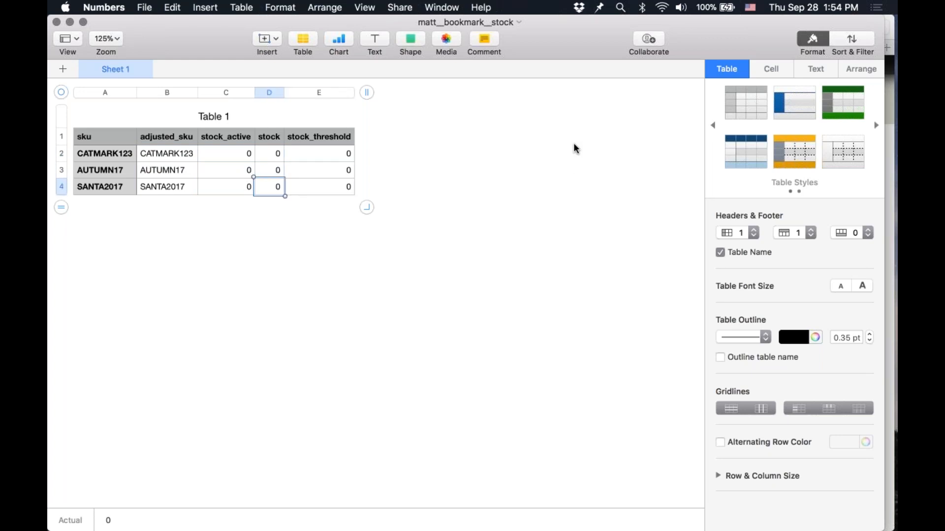
Step: Set stock_active to 1 for all three bookmark SKUs
{"action": "key", "text": "Left"}
{"action": "key", "text": "Up"}
{"action": "key", "text": "Up"}
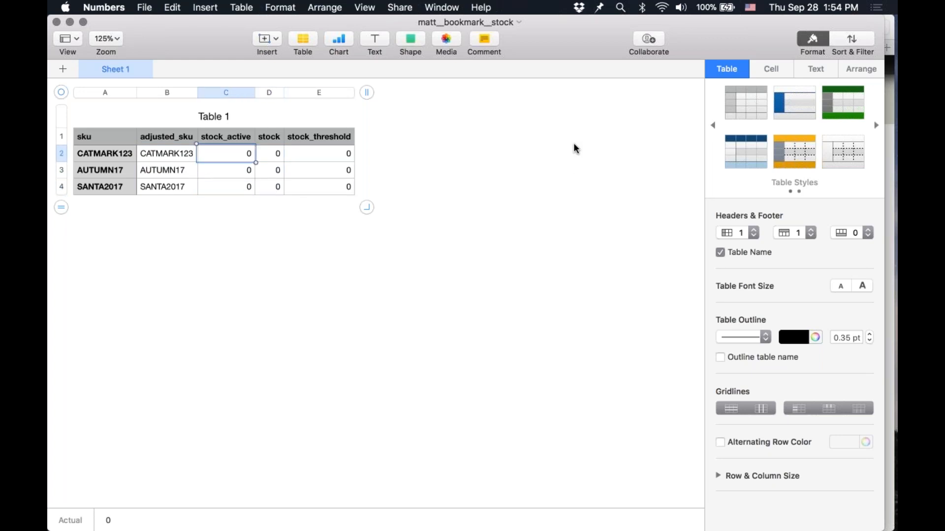
{"action": "type", "text": "1"}
{"action": "key", "text": "Return"}
{"action": "type", "text": "1"}
{"action": "key", "text": "Return"}
{"action": "type", "text": "1"}
{"action": "key", "text": "Up"}
{"action": "key", "text": "Up"}
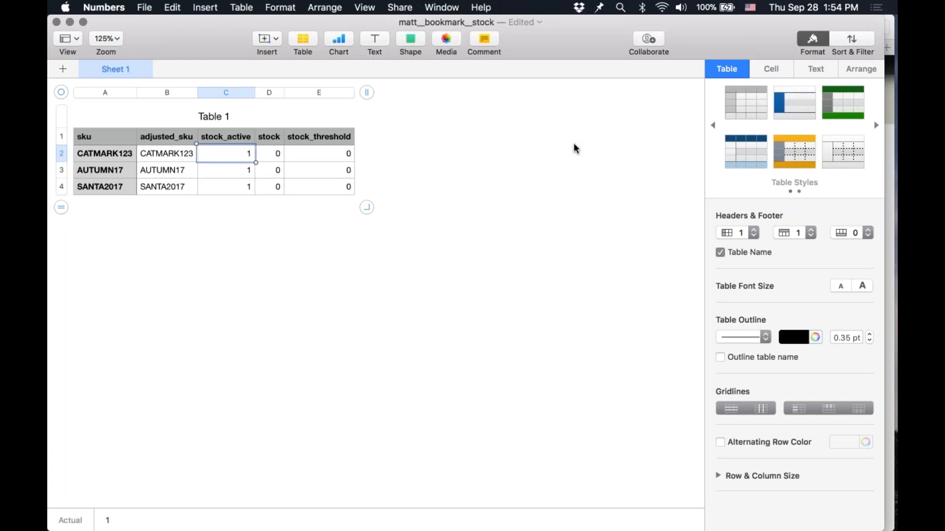
{"action": "type", "text": "0"}
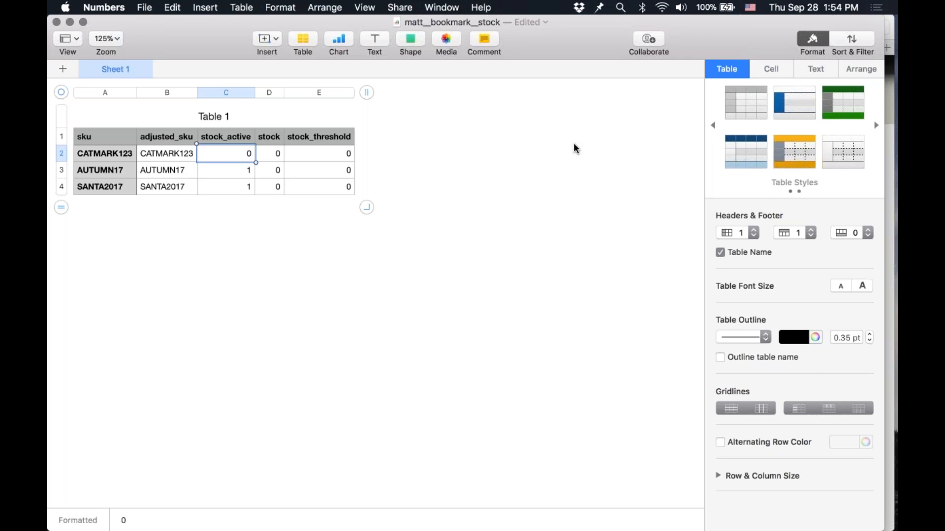
{"action": "type", "text": "1"}
{"action": "key", "text": "Escape"}
{"action": "key", "text": "Tab"}
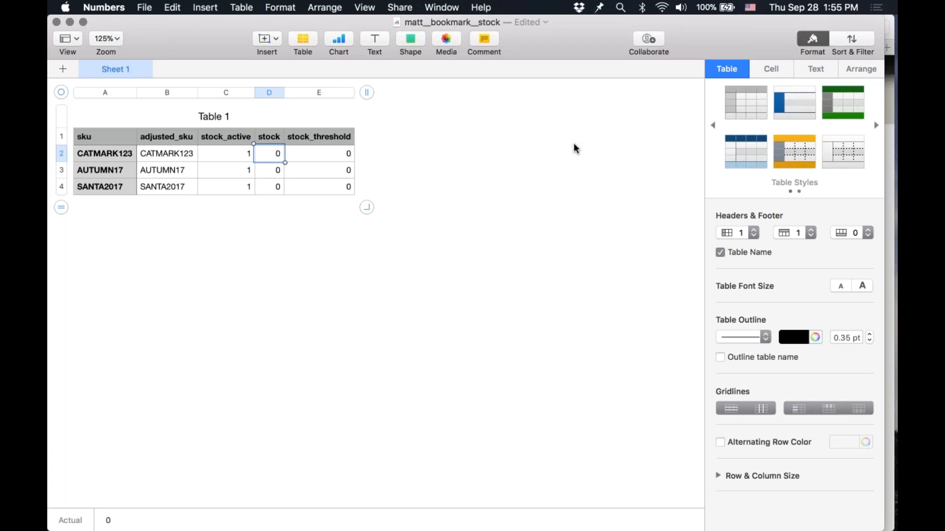
Step: Enter stock quantities of 50, 100 and 75 for CATMARK123, AUTUMN17 and SANTA2017
{"action": "type", "text": "50"}
{"action": "key", "text": "Return"}
{"action": "type", "text": "100"}
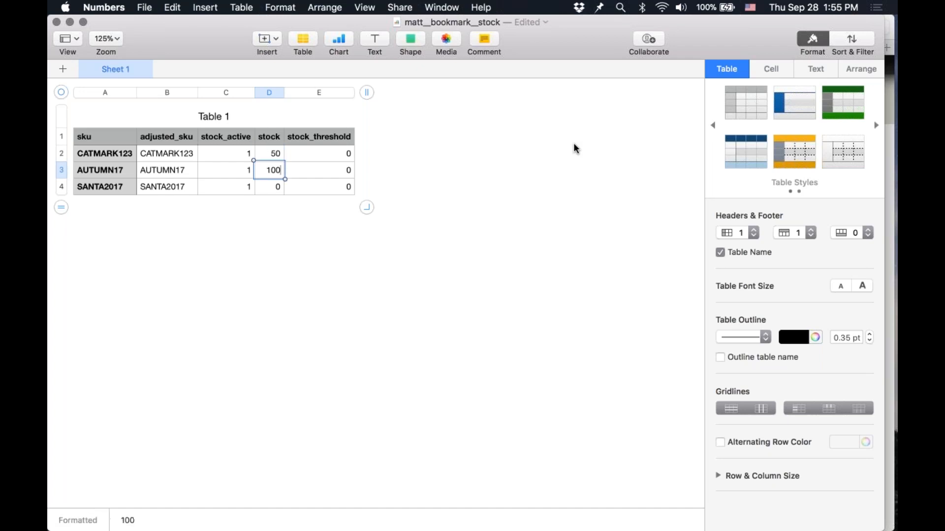
{"action": "key", "text": "Return"}
{"action": "type", "text": "75"}
{"action": "key", "text": "Tab"}
{"action": "key", "text": "Up"}
{"action": "key", "text": "Up"}
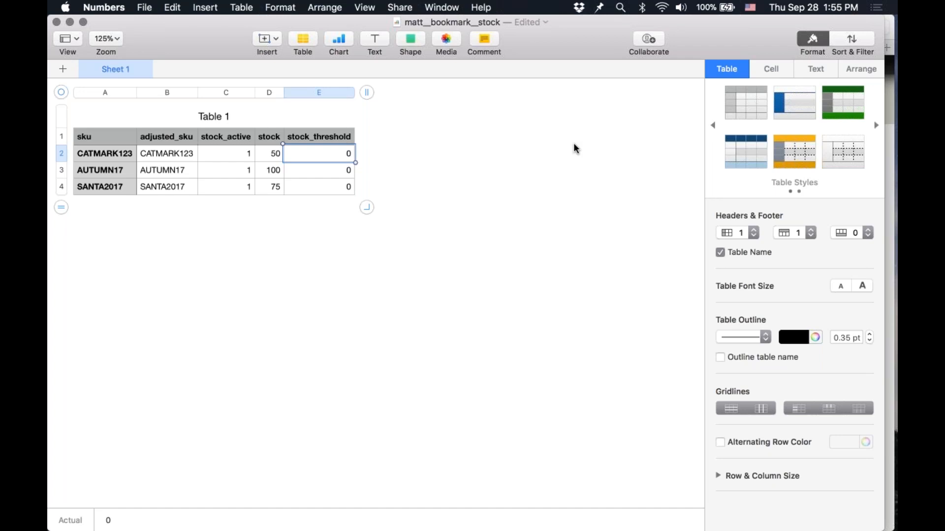
Step: Set stock_threshold to 10 for all three bookmark SKUs
{"action": "type", "text": "10"}
{"action": "key", "text": "Return"}
{"action": "type", "text": "10"}
{"action": "key", "text": "Return"}
{"action": "type", "text": "10"}
{"action": "key", "text": "Return"}
{"action": "key", "text": "Up"}
{"action": "key", "text": "Up"}
{"action": "key", "text": "Left"}
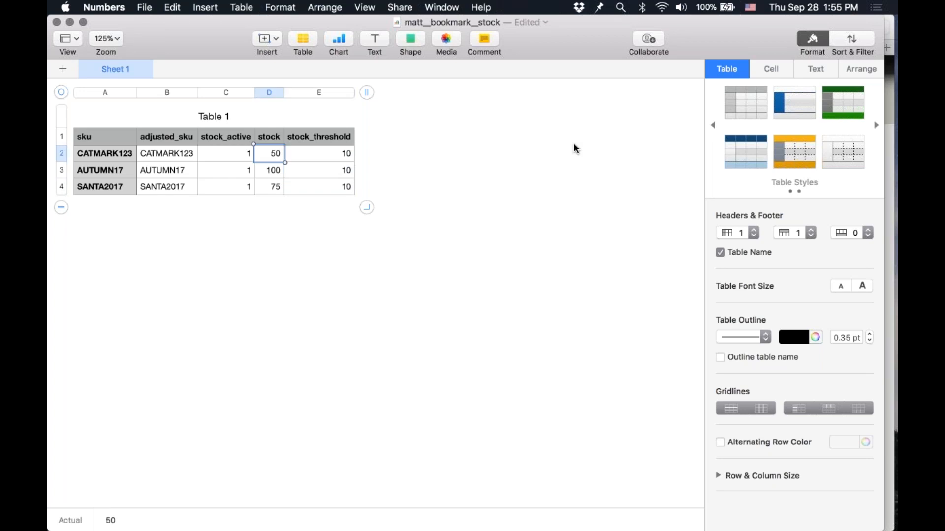
Step: Export the stock spreadsheet as a CSV file named matt__bookmark__stock to the Desktop
{"action": "left_click", "coordinate": [145, 9]}
{"action": "mouse_move", "coordinate": [211, 146]}
{"action": "left_click", "coordinate": [288, 170]}
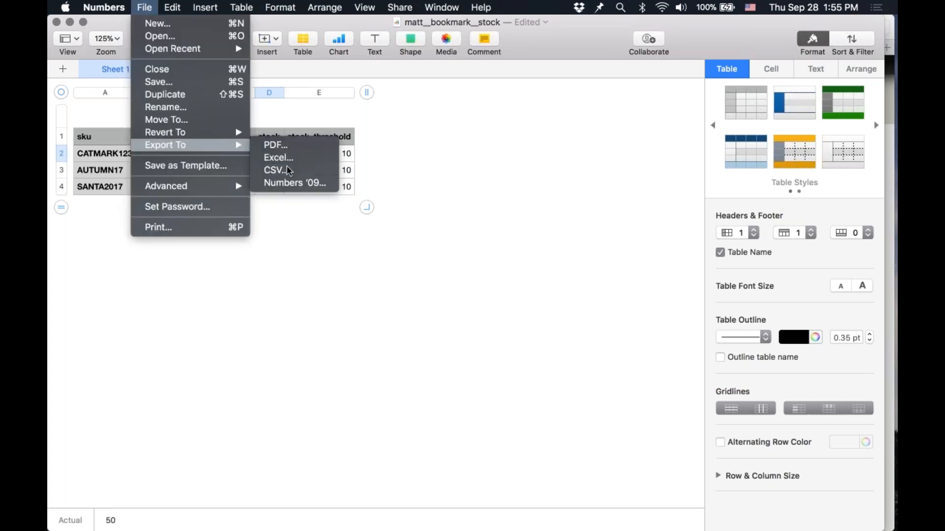
{"action": "left_click", "coordinate": [640, 170]}
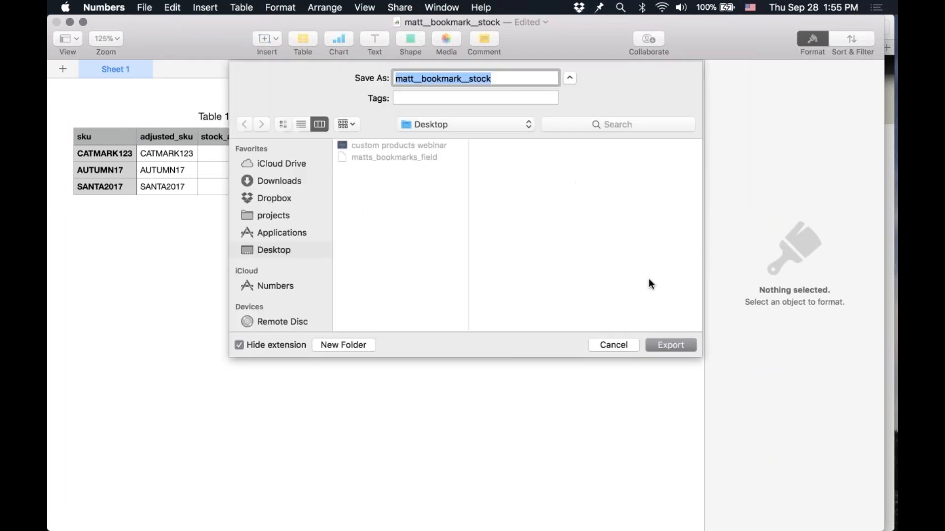
{"action": "left_click", "coordinate": [669, 344]}
Step: Switch to the browser and upload the bookmark stock CSV into the Bookmark class's stock import staging table
{"action": "key", "text": "super+Tab"}
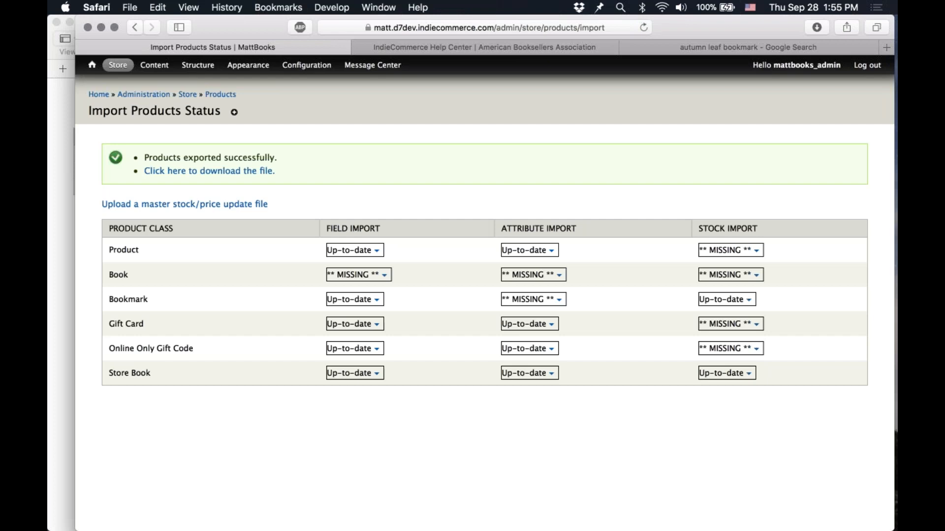
{"action": "left_click", "coordinate": [742, 299]}
{"action": "left_click", "coordinate": [588, 313]}
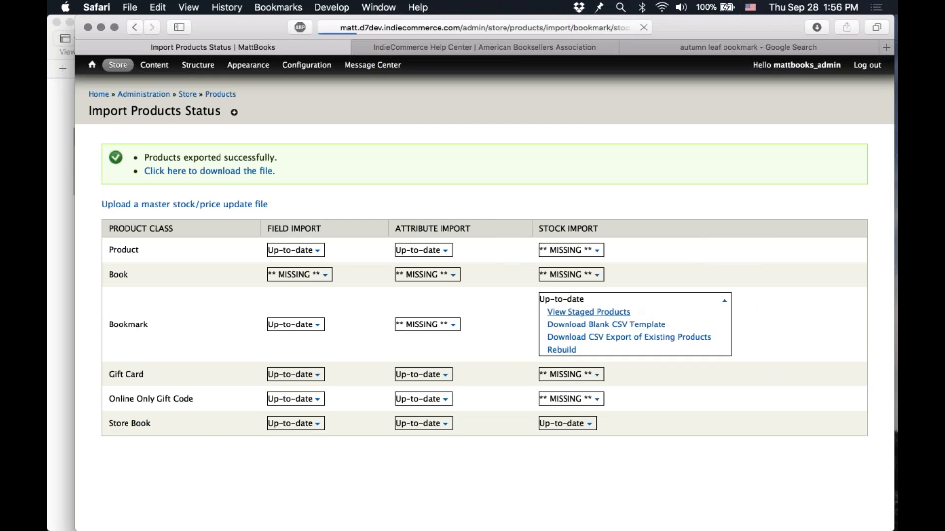
{"action": "left_click", "coordinate": [120, 165]}
{"action": "left_click", "coordinate": [413, 99]}
{"action": "double_click", "coordinate": [411, 99]}
{"action": "left_click", "coordinate": [123, 217]}
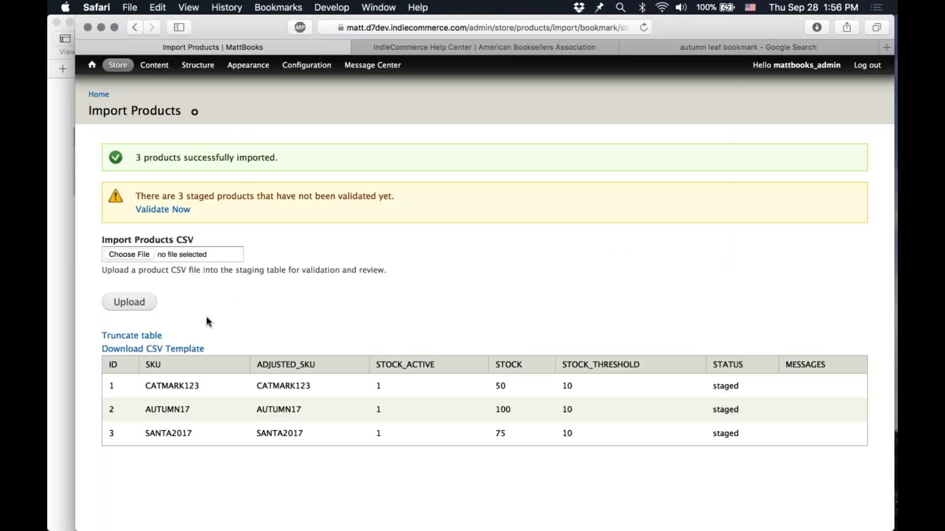
Step: Validate the three staged stock rows and import the ready products
{"action": "left_click", "coordinate": [162, 210]}
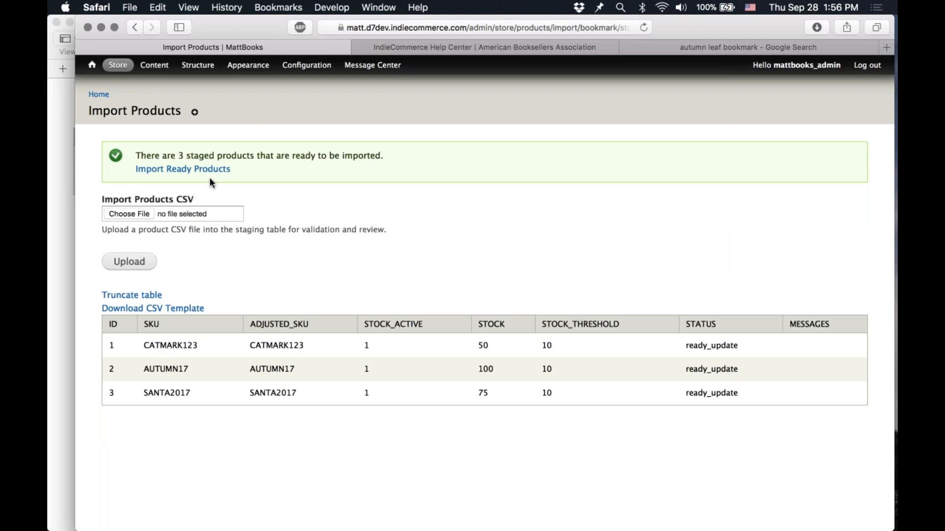
{"action": "left_click", "coordinate": [182, 168]}
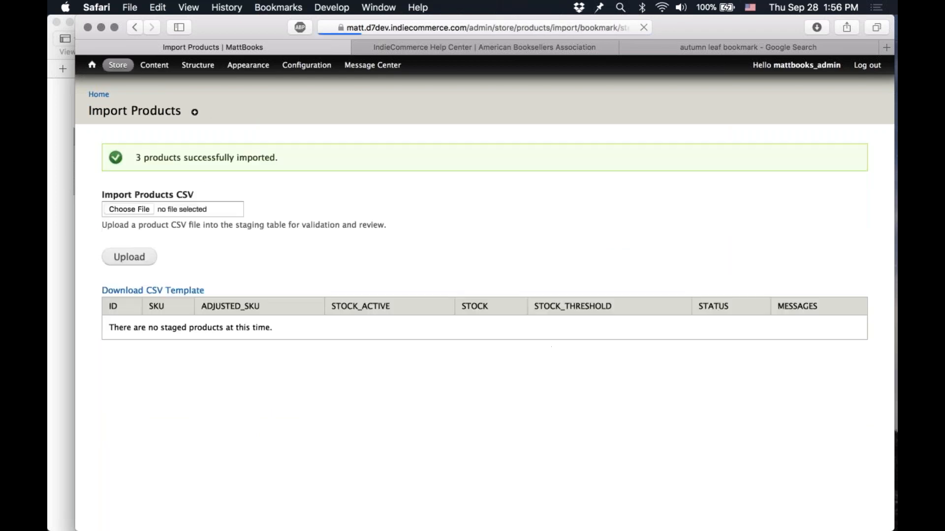
Step: Open the page for uploading a master stock/price update file
{"action": "left_click", "coordinate": [99, 95]}
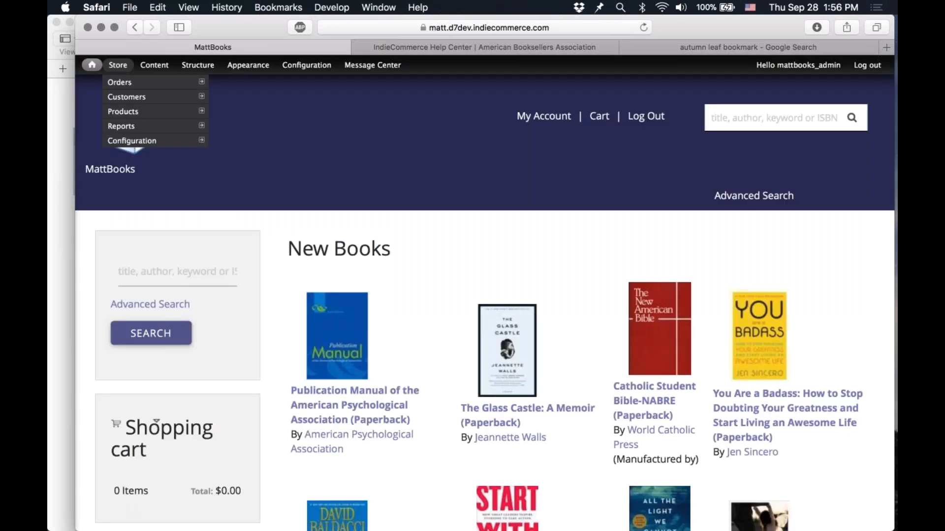
{"action": "mouse_move", "coordinate": [143, 112]}
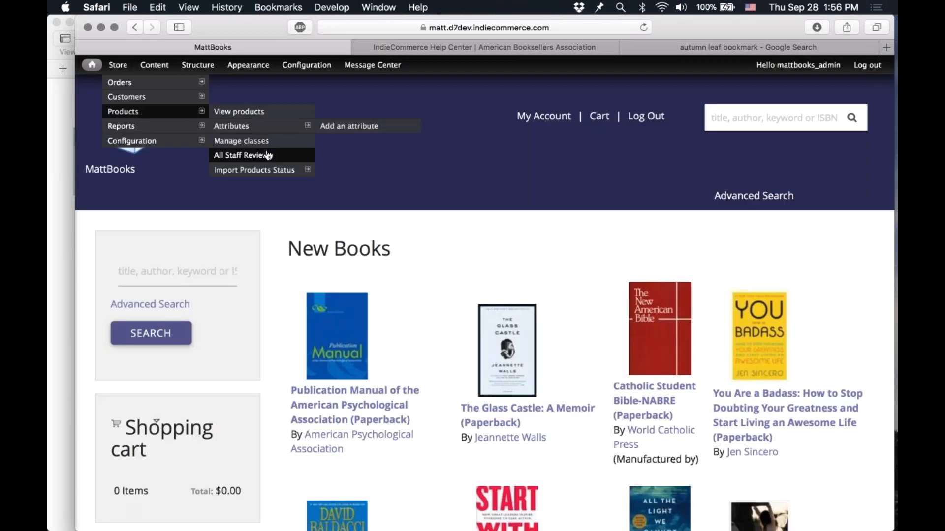
{"action": "left_click", "coordinate": [275, 171]}
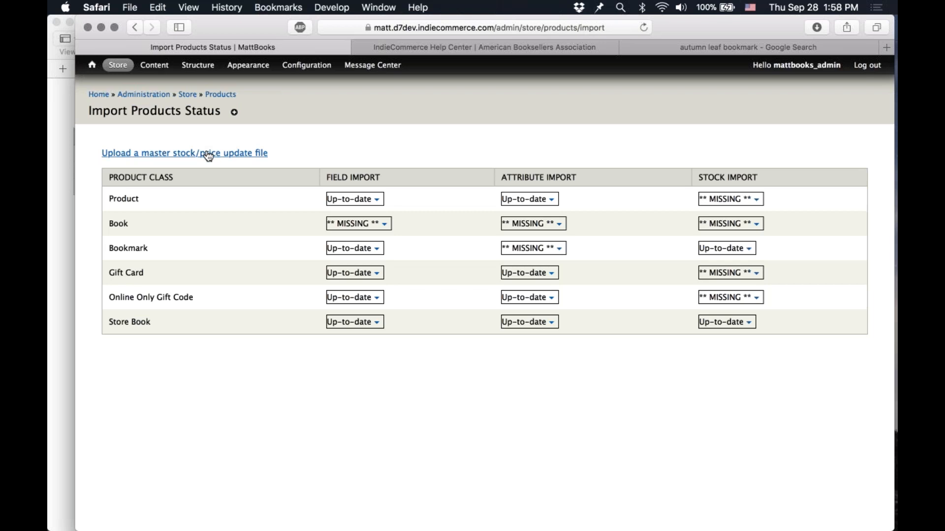
{"action": "left_click", "coordinate": [249, 157]}
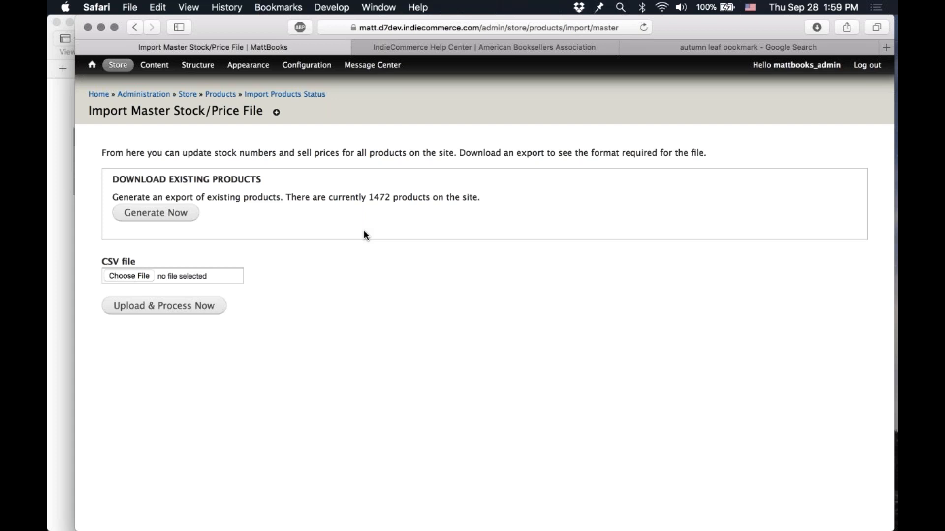
Step: Generate an export of existing products, download it and open it in the spreadsheet app
{"action": "left_click", "coordinate": [184, 215]}
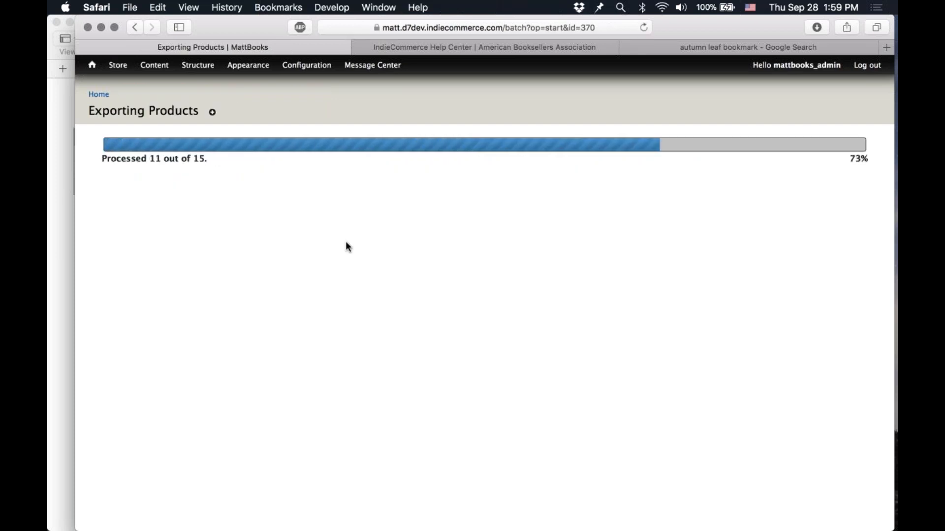
{"action": "left_click", "coordinate": [209, 171]}
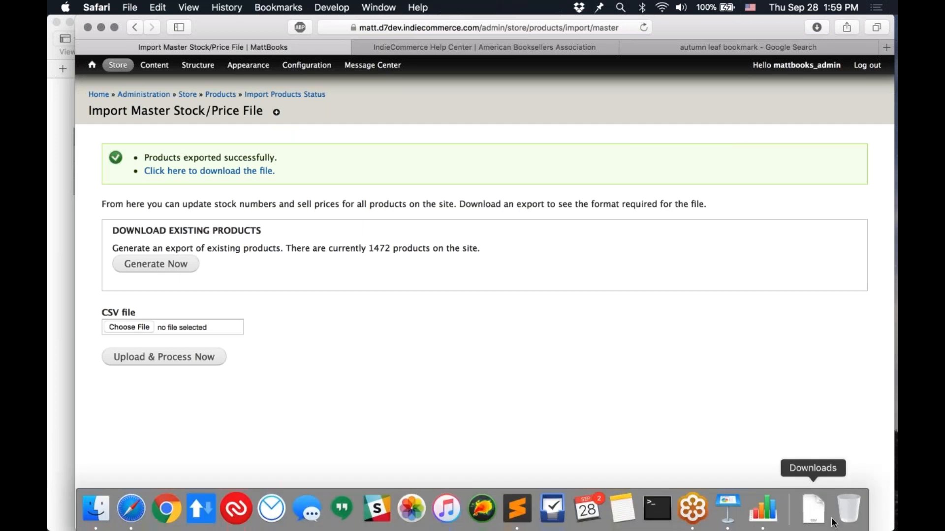
{"action": "left_click", "coordinate": [819, 507]}
{"action": "left_click", "coordinate": [813, 417]}
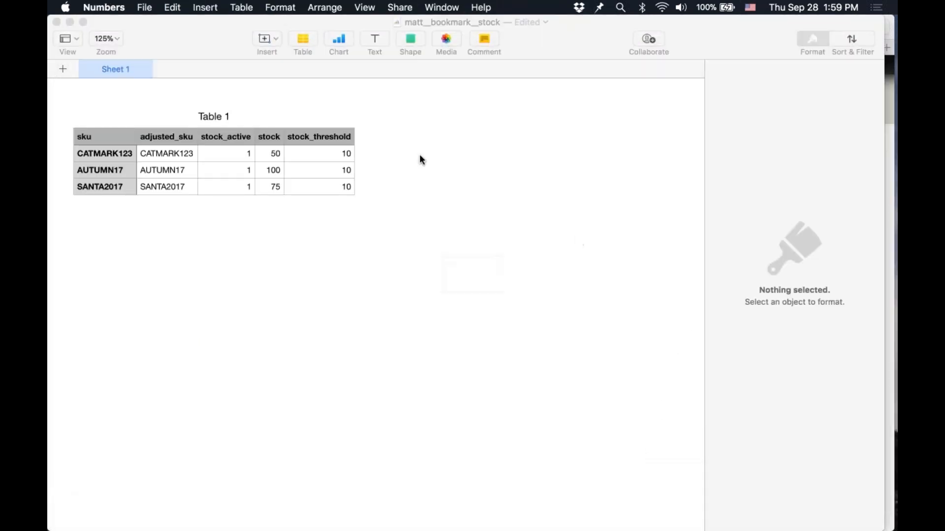
Step: Delete the empty rows above the product rows in the master stock/price export
{"action": "scroll", "coordinate": [213, 235], "scroll_direction": "down", "scroll_amount": 10}
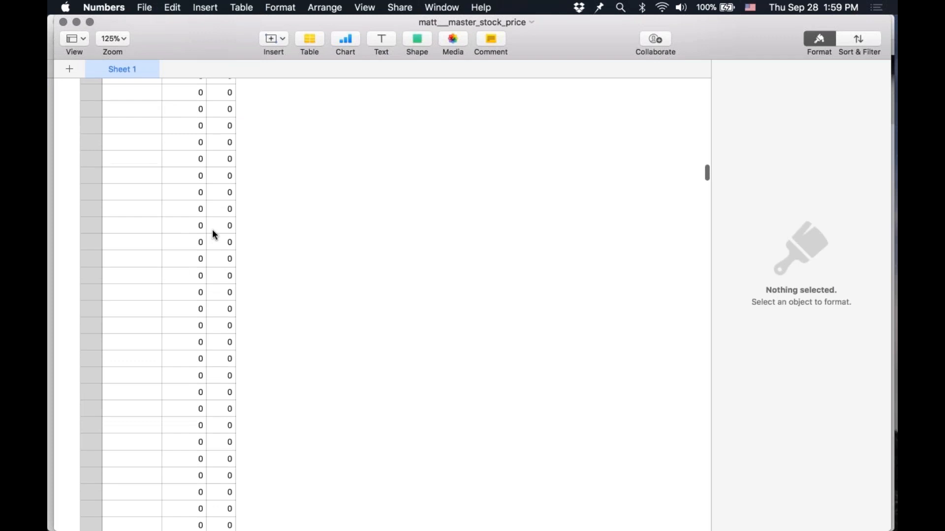
{"action": "scroll", "coordinate": [212, 235], "scroll_direction": "up", "scroll_amount": 10}
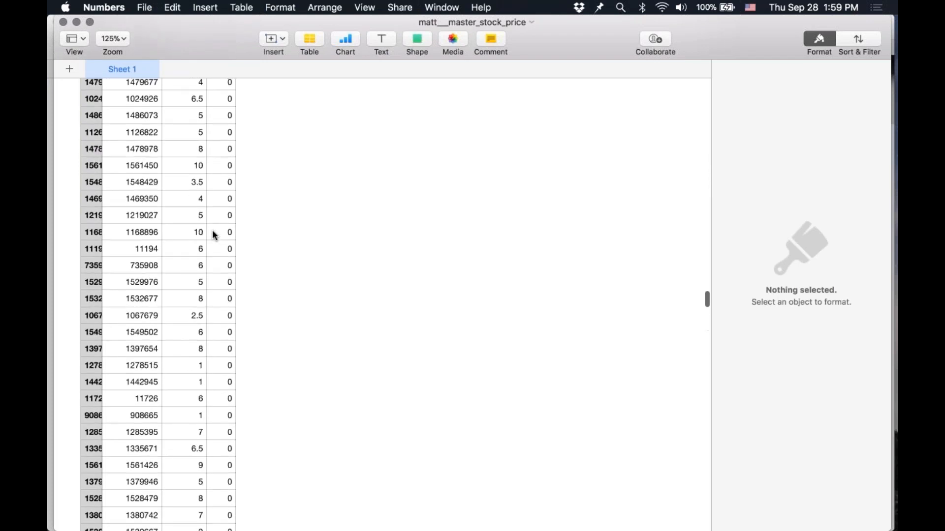
{"action": "scroll", "coordinate": [213, 233], "scroll_direction": "up", "scroll_amount": 5}
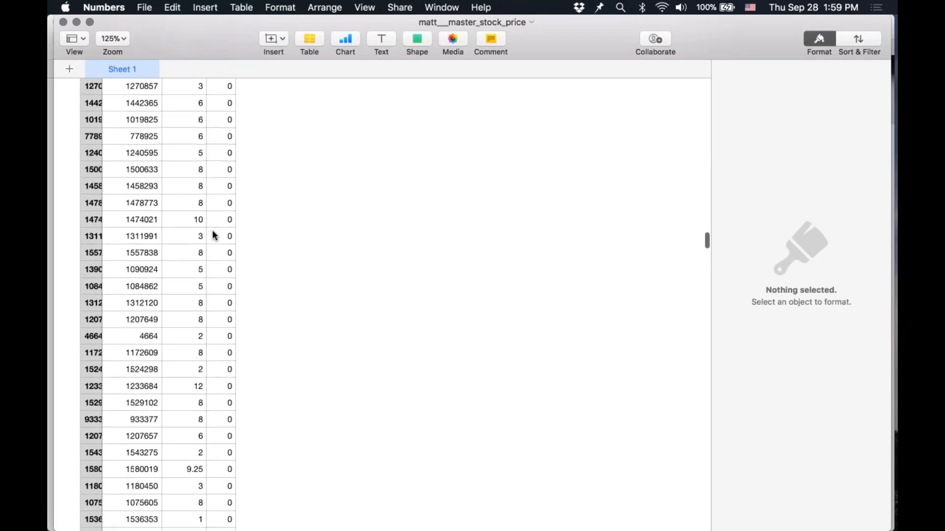
{"action": "scroll", "coordinate": [212, 234], "scroll_direction": "up", "scroll_amount": 8}
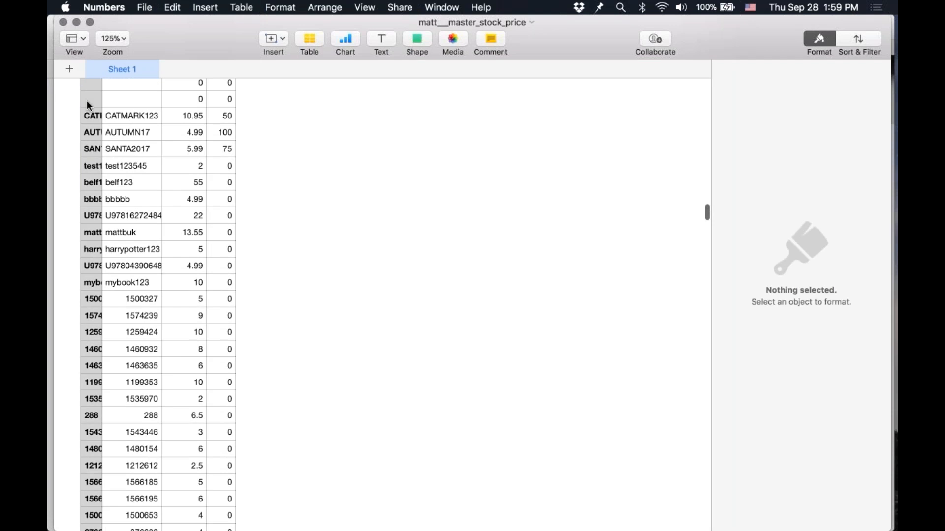
{"action": "left_click", "coordinate": [87, 101]}
{"action": "scroll", "coordinate": [68, 99], "scroll_direction": "up", "scroll_amount": 5}
{"action": "scroll", "coordinate": [68, 156], "scroll_direction": "up", "scroll_amount": 20}
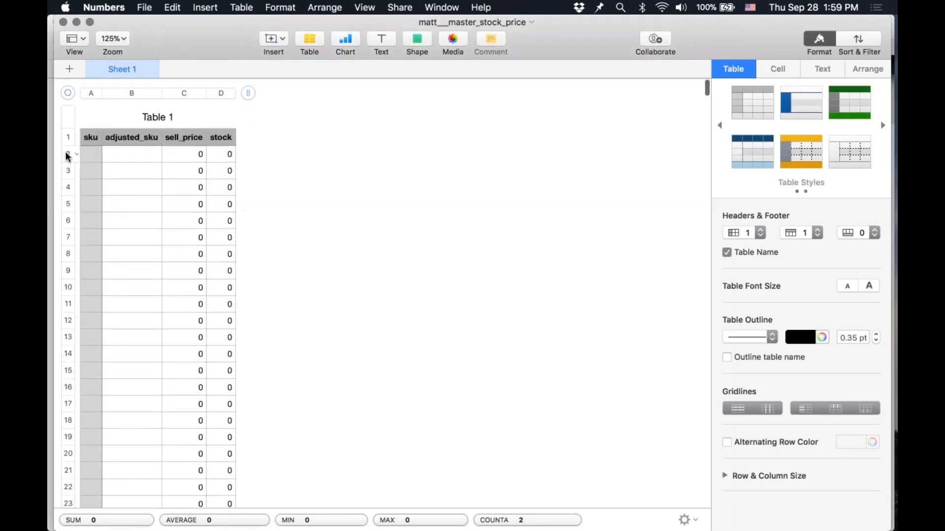
{"action": "left_click", "coordinate": [68, 157], "text": "shift"}
{"action": "left_click", "coordinate": [73, 154]}
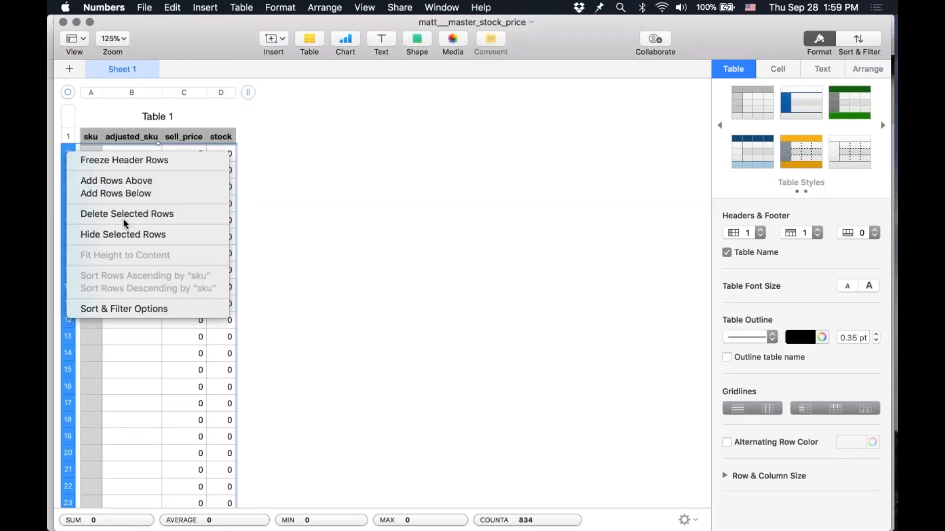
{"action": "left_click", "coordinate": [123, 218]}
{"action": "left_click", "coordinate": [155, 220]}
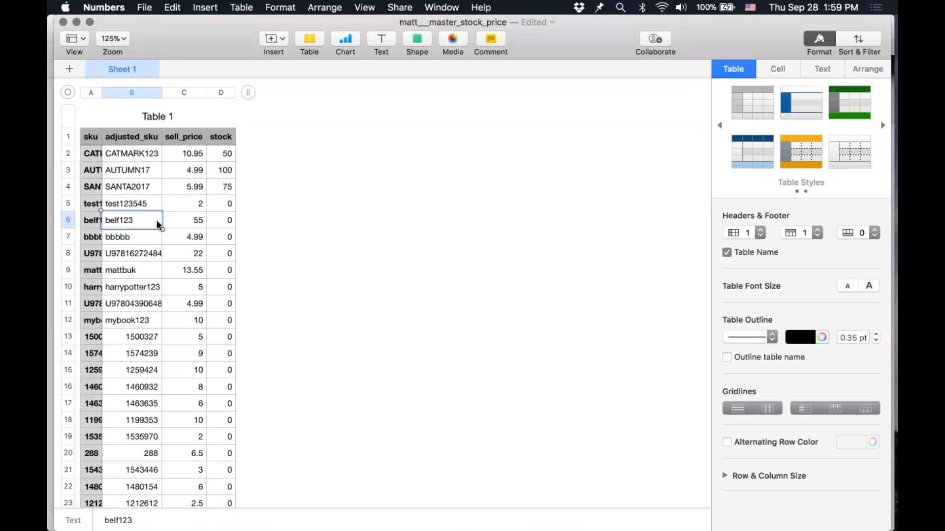
Step: Examine the adjusted_sku, sell_price and stock values of the bookmark rows in the master export
{"action": "left_click", "coordinate": [132, 186]}
{"action": "left_click", "coordinate": [107, 172]}
{"action": "left_click", "coordinate": [88, 158]}
{"action": "left_click", "coordinate": [143, 365]}
{"action": "left_click", "coordinate": [143, 437]}
{"action": "key", "text": "Down"}
{"action": "key", "text": "Down"}
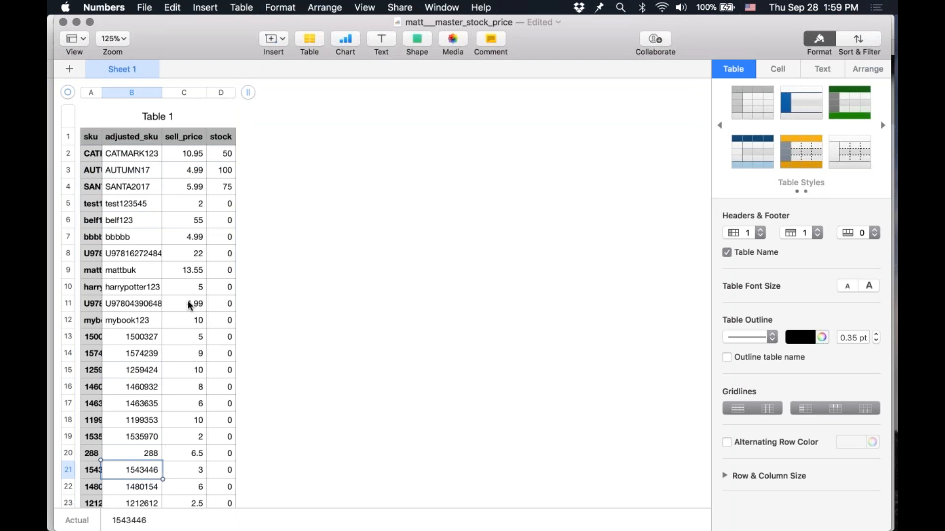
{"action": "left_click", "coordinate": [67, 204]}
{"action": "left_click", "coordinate": [189, 149]}
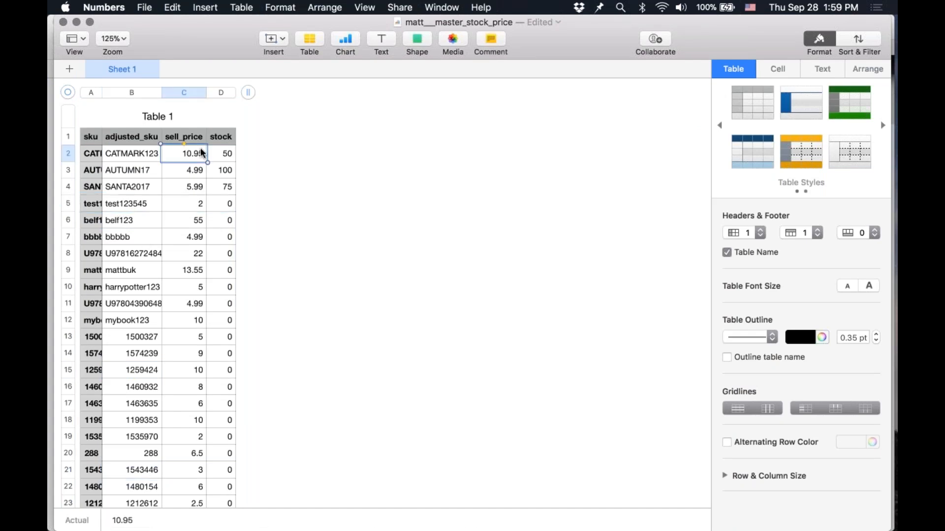
{"action": "left_click", "coordinate": [224, 153]}
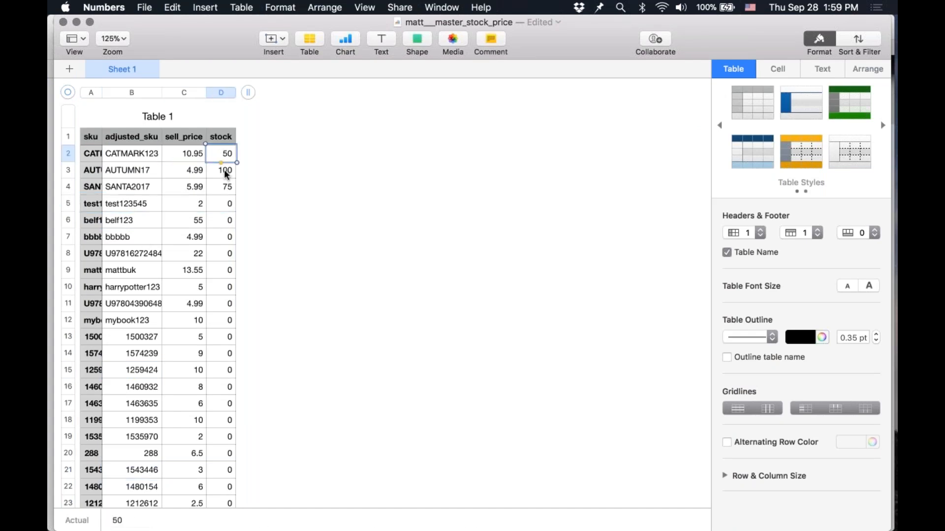
Step: Close both unsaved spreadsheets, deleting the master stock/price export and the bookmark stock file
{"action": "left_click", "coordinate": [63, 22]}
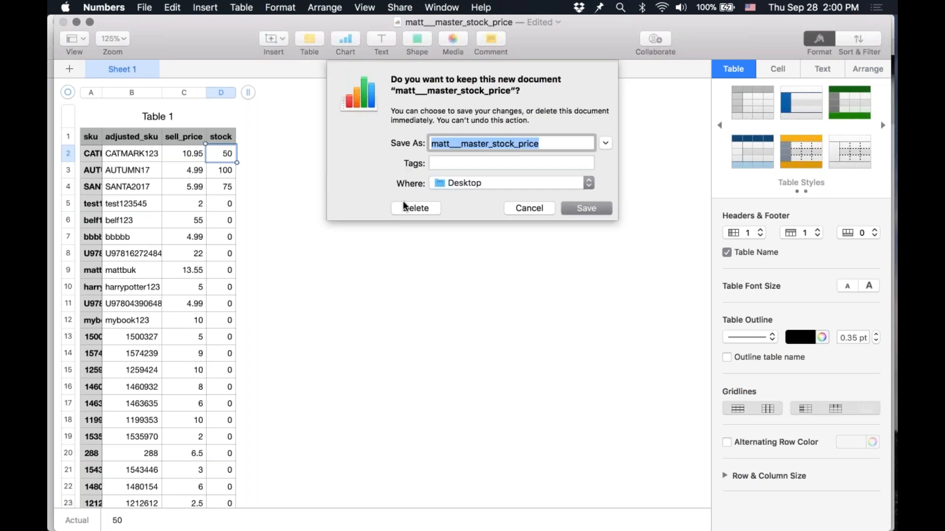
{"action": "left_click", "coordinate": [399, 206]}
{"action": "left_click", "coordinate": [59, 21]}
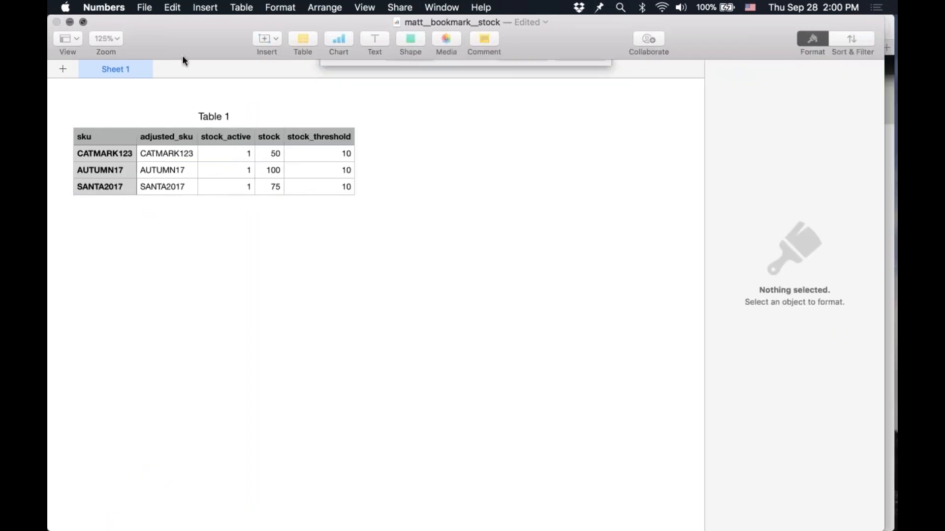
{"action": "left_click", "coordinate": [417, 206]}
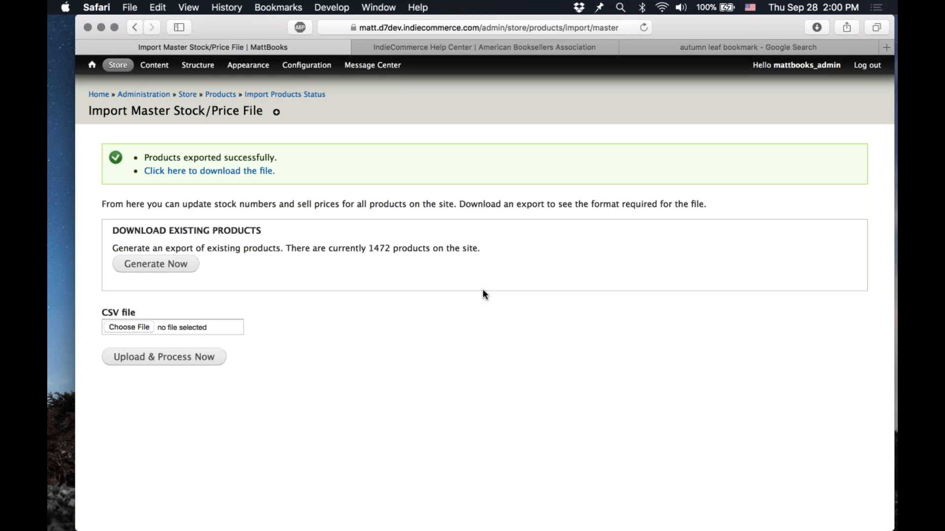
Step: Return to the Import Products Status page
{"action": "double_click", "coordinate": [368, 149]}
{"action": "left_click", "coordinate": [368, 148]}
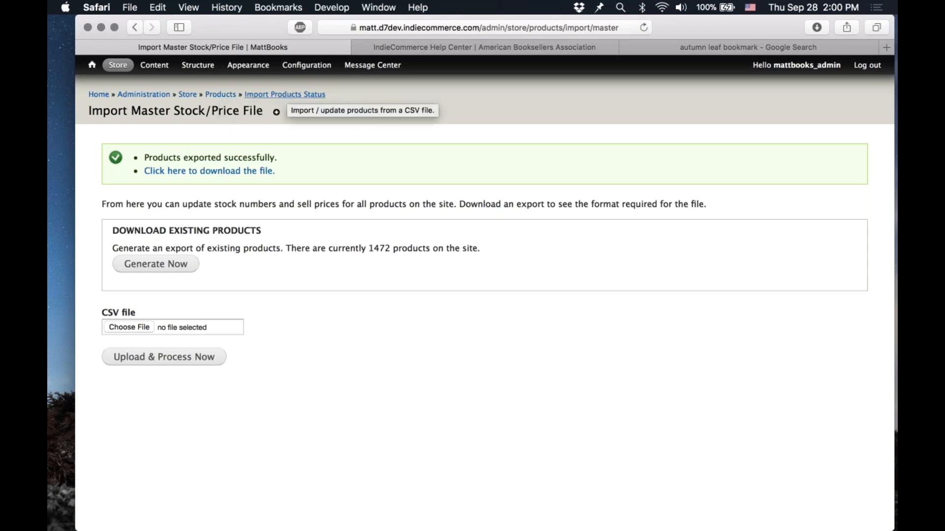
{"action": "left_click", "coordinate": [285, 95]}
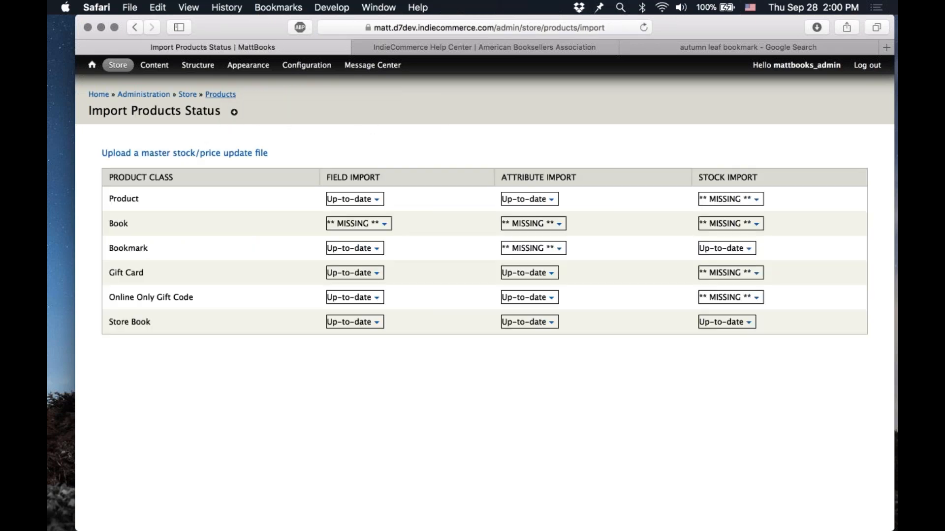
Step: Add a new product attribute with the name Size and the label Size
{"action": "mouse_move", "coordinate": [122, 71]}
{"action": "mouse_move", "coordinate": [142, 143]}
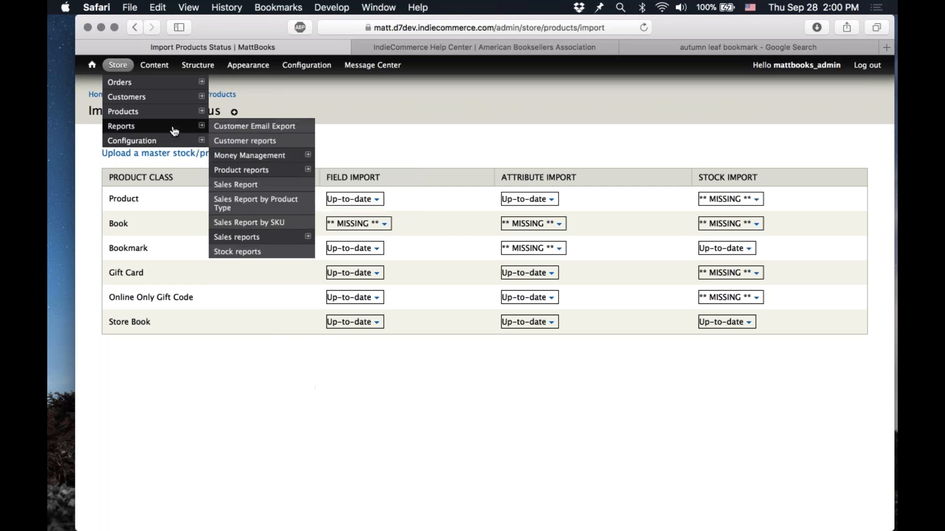
{"action": "mouse_move", "coordinate": [164, 114]}
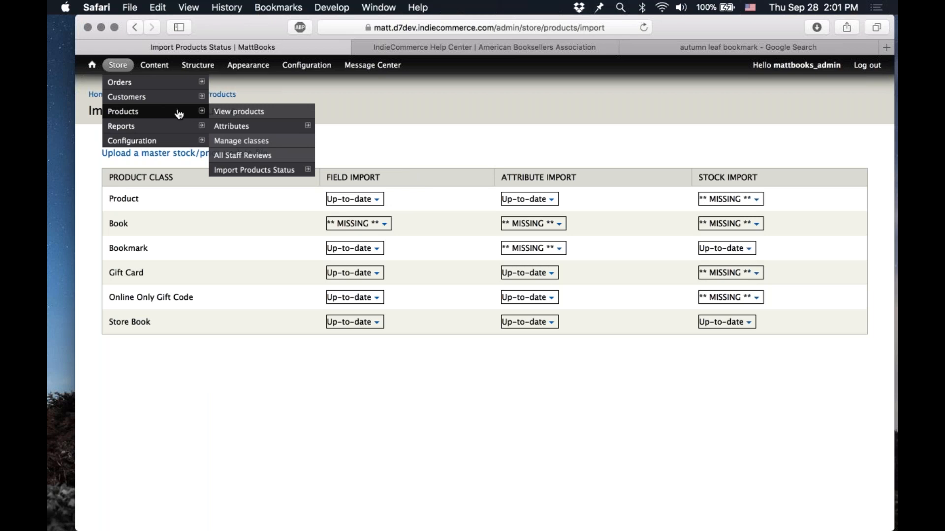
{"action": "mouse_move", "coordinate": [232, 126]}
{"action": "left_click", "coordinate": [333, 127]}
{"action": "left_click", "coordinate": [178, 165]}
{"action": "type", "text": "Size"}
{"action": "key", "text": "Tab"}
{"action": "type", "text": "Size"}
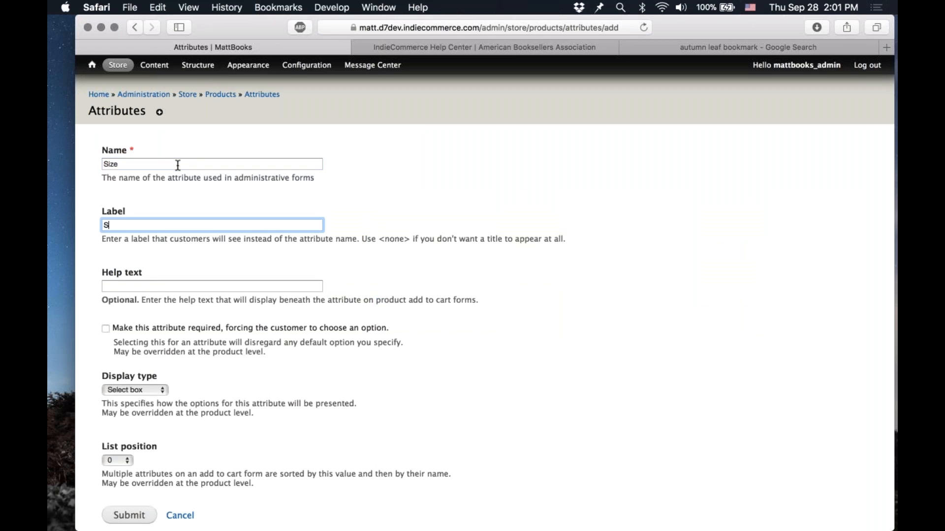
{"action": "key", "text": "shift+Tab"}
{"action": "key", "text": "Tab"}
{"action": "key", "text": "Tab"}
{"action": "scroll", "coordinate": [178, 165], "scroll_direction": "down", "scroll_amount": 2}
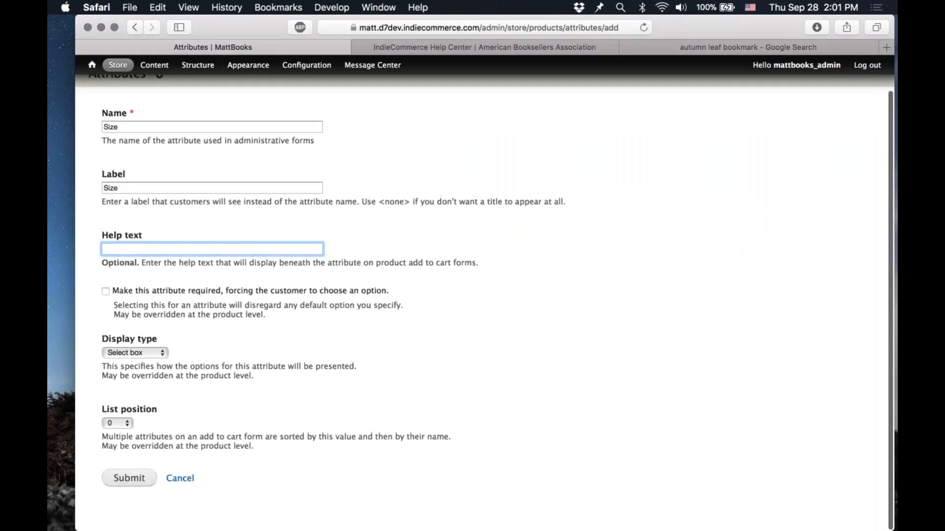
{"action": "left_click", "coordinate": [137, 479]}
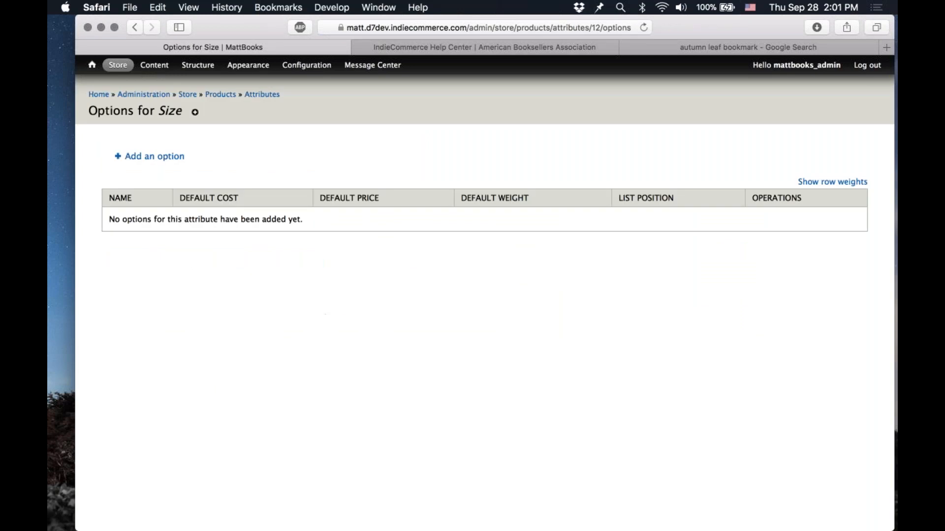
Step: Add a Size attribute option named Small
{"action": "left_click", "coordinate": [154, 156]}
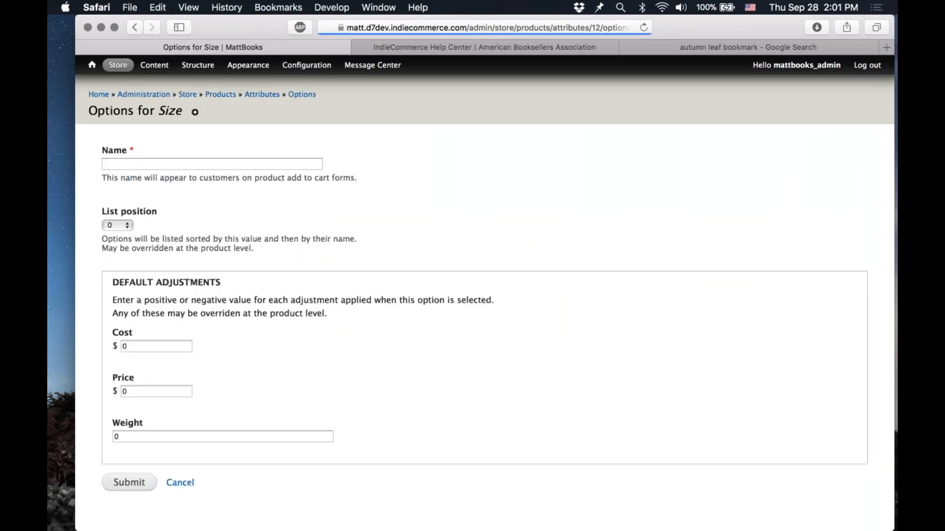
{"action": "type", "text": "Small"}
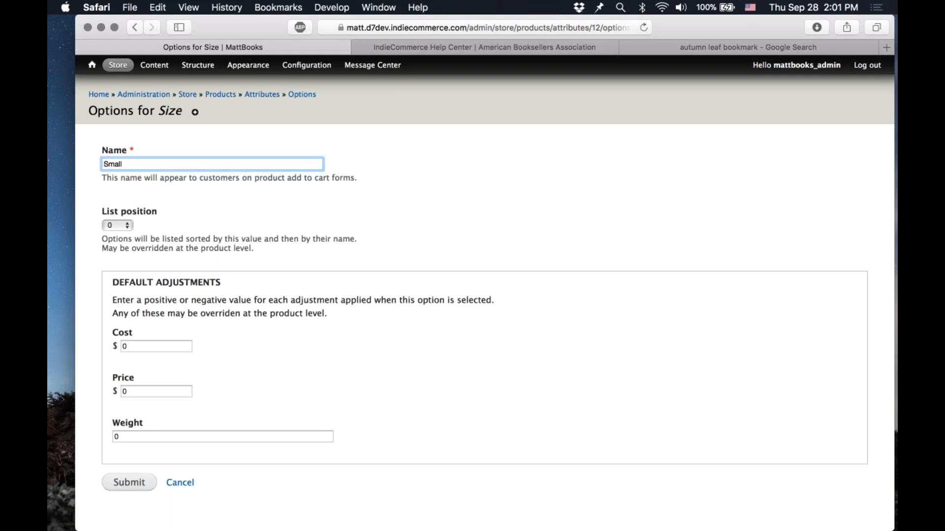
{"action": "key", "text": "Return"}
Step: Add a second option named Large, reorder the options so Small comes first, and save the changes
{"action": "left_click", "coordinate": [147, 195]}
{"action": "type", "text": "Largw"}
{"action": "key", "text": "BackSpace"}
{"action": "type", "text": "e"}
{"action": "key", "text": "Return"}
{"action": "left_click_drag", "start_coordinate": [113, 281], "coordinate": [113, 258]}
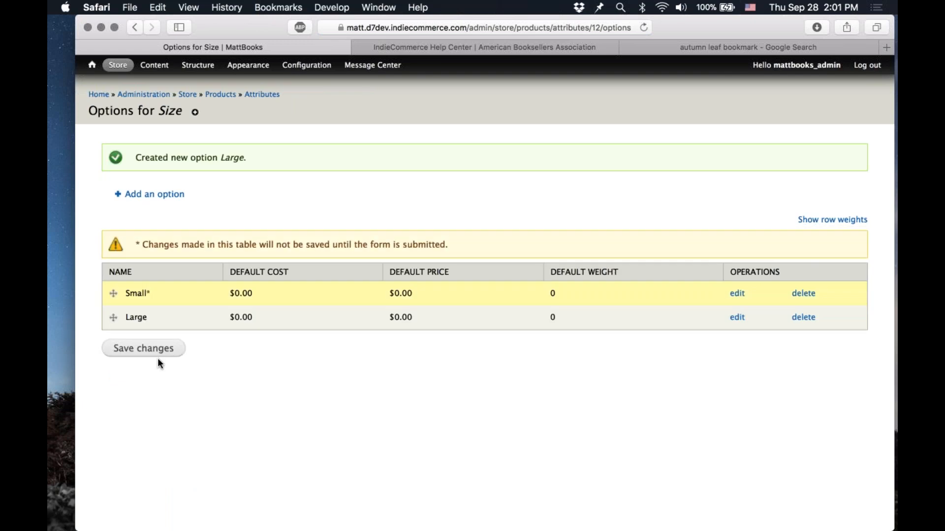
{"action": "left_click", "coordinate": [157, 358]}
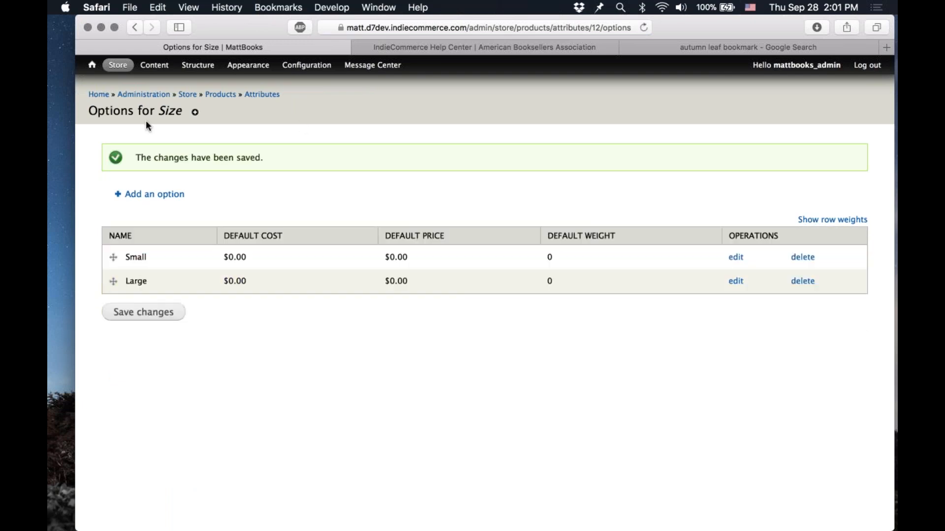
Step: Build the attribute import table for the Bookmark product class on the Import Products Status page
{"action": "mouse_move", "coordinate": [121, 69]}
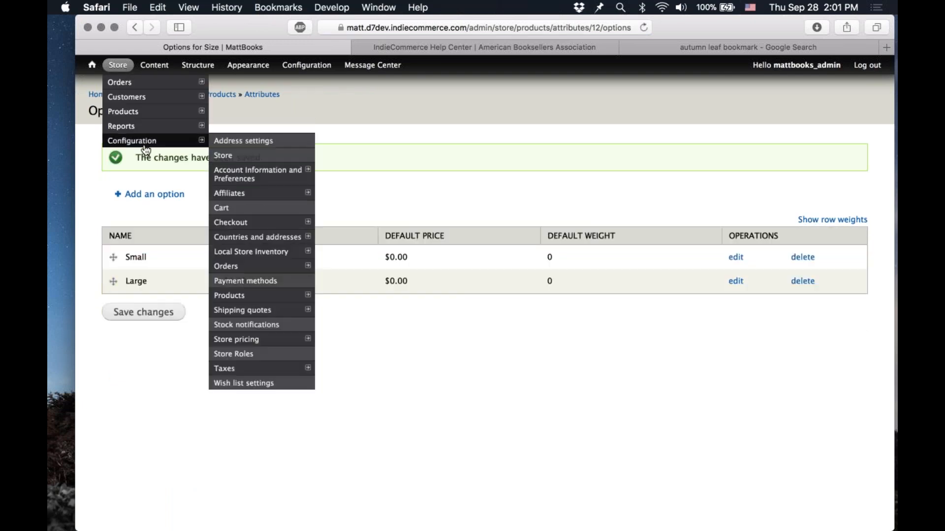
{"action": "mouse_move", "coordinate": [258, 128]}
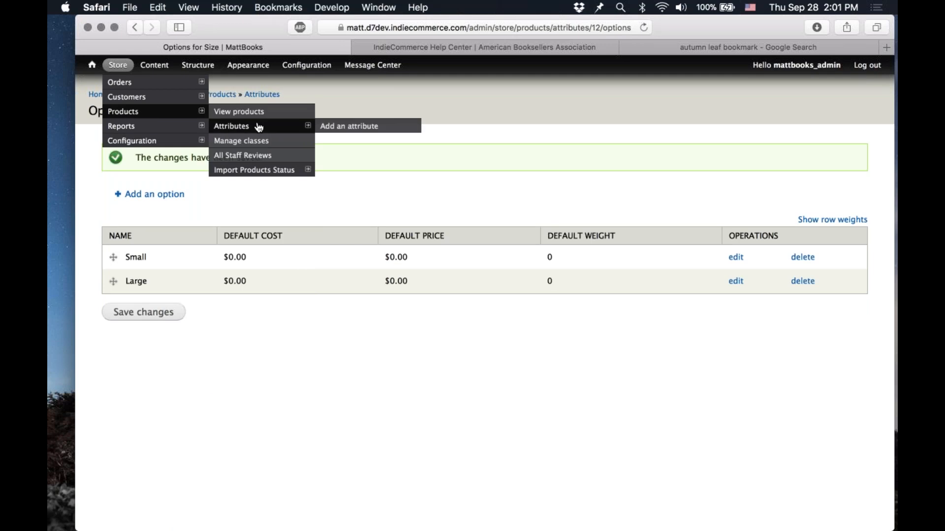
{"action": "left_click", "coordinate": [274, 170]}
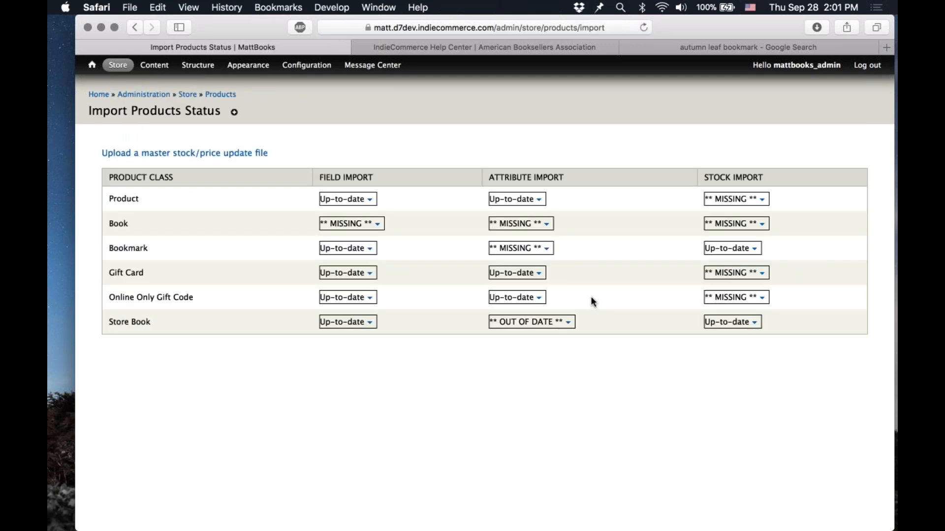
{"action": "left_click", "coordinate": [547, 250]}
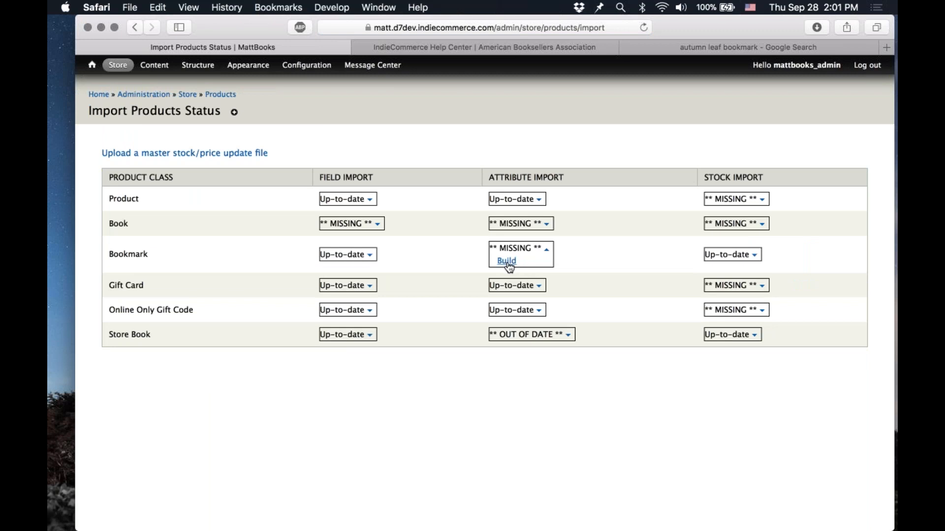
{"action": "left_click", "coordinate": [508, 264]}
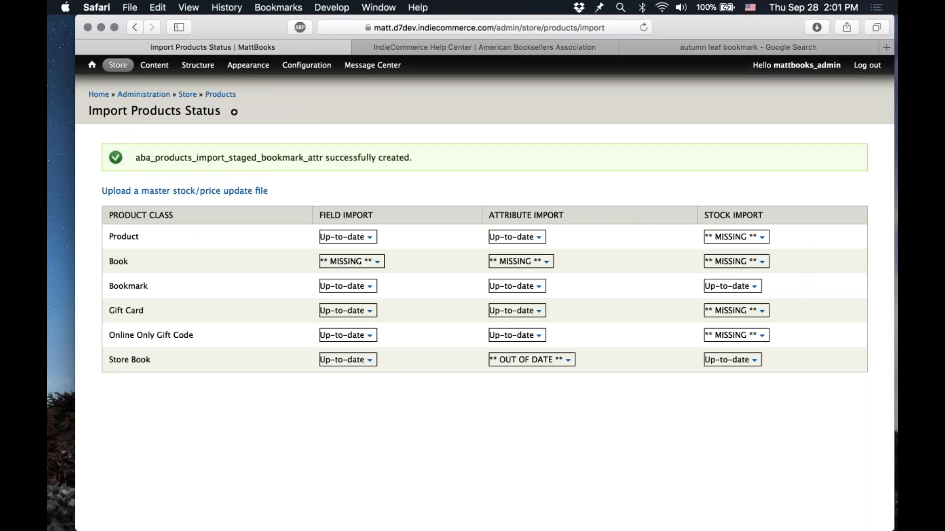
Step: Download the Bookmark attribute import blank CSV template and open it in the spreadsheet app
{"action": "left_click", "coordinate": [543, 289]}
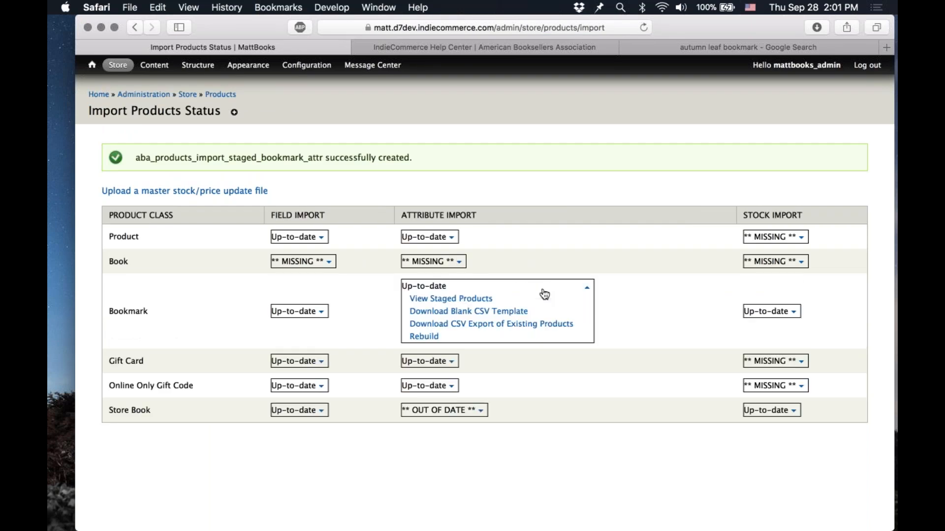
{"action": "left_click", "coordinate": [472, 313]}
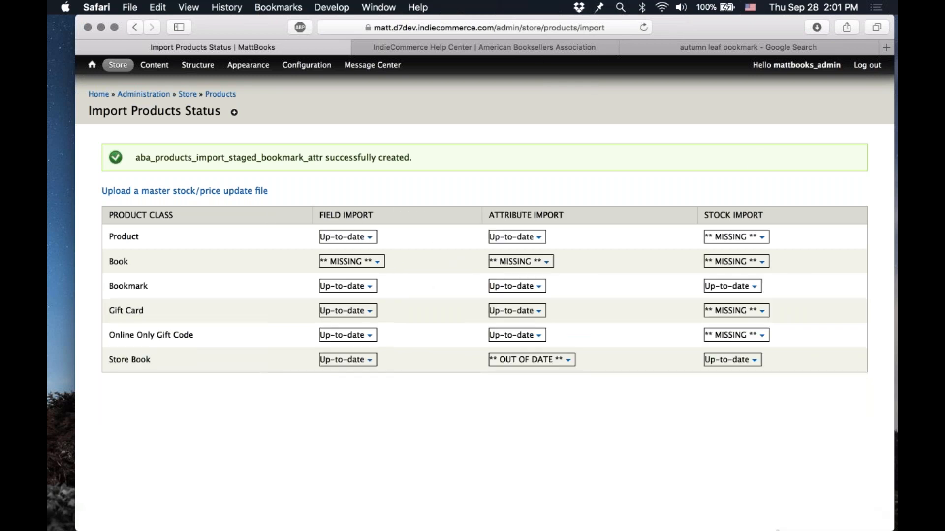
{"action": "left_click", "coordinate": [816, 528]}
{"action": "left_click_drag", "start_coordinate": [814, 460], "coordinate": [818, 516]}
{"action": "left_click", "coordinate": [819, 516]}
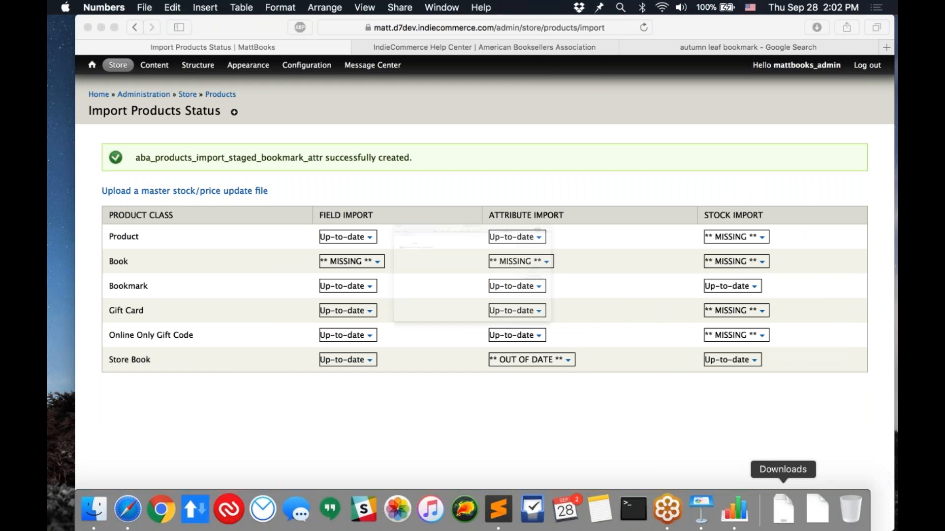
{"action": "left_click", "coordinate": [91, 134]}
{"action": "key", "text": "Return"}
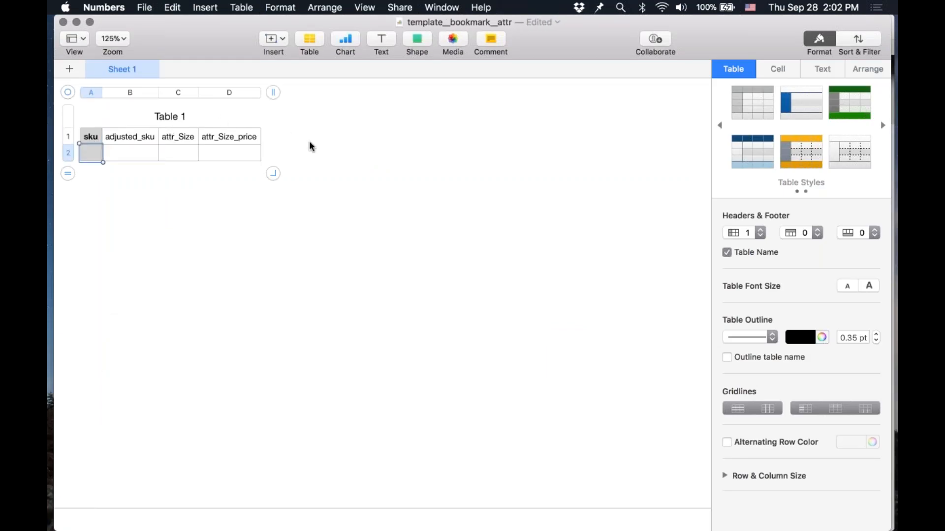
Step: Examine the template's sku, adjusted_sku, attr_Size and attr_Size_price columns
{"action": "key", "text": "Right"}
{"action": "key", "text": "Right"}
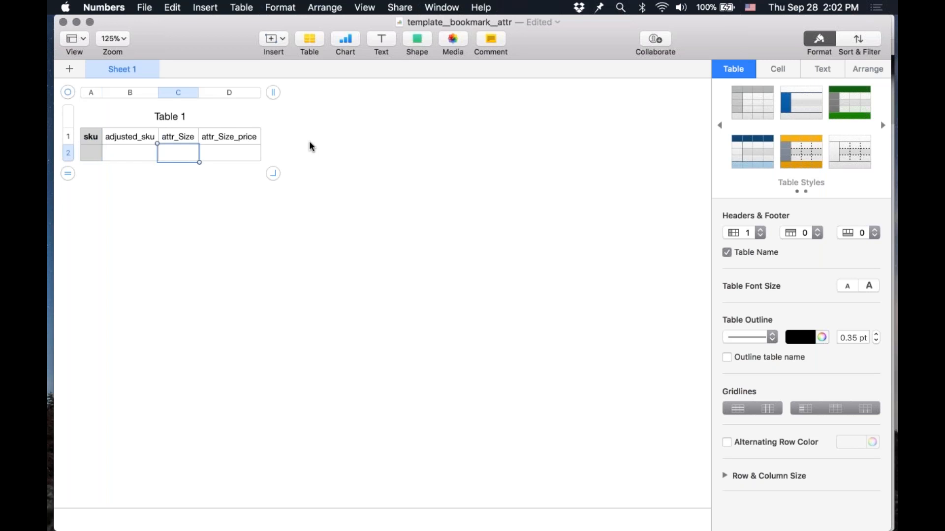
{"action": "key", "text": "Up"}
{"action": "key", "text": "Right"}
{"action": "key", "text": "Down"}
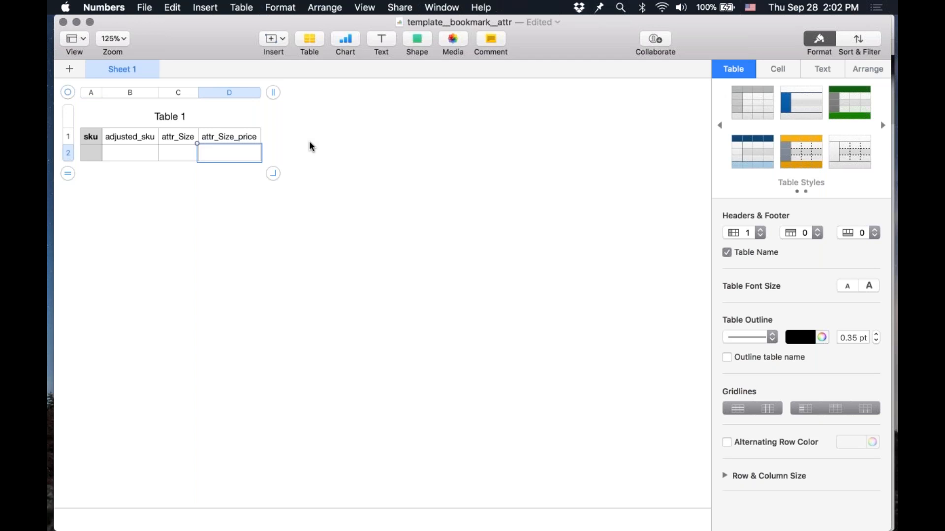
{"action": "key", "text": "Left"}
{"action": "key", "text": "Right"}
{"action": "key", "text": "Left"}
{"action": "key", "text": "Left"}
{"action": "key", "text": "Left"}
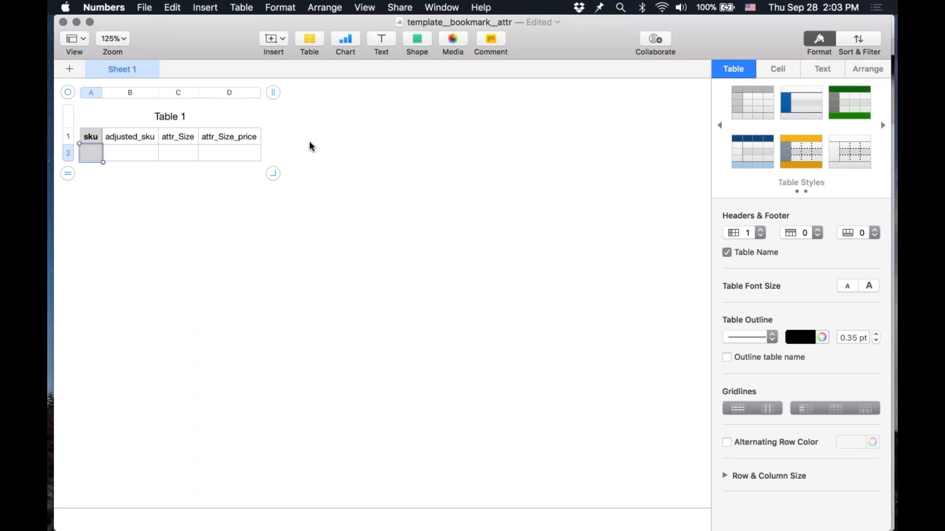
Step: Enter CATMARK123 as the sku in the first data row and widen the sku column to fit
{"action": "type", "text": "CATMARK123"}
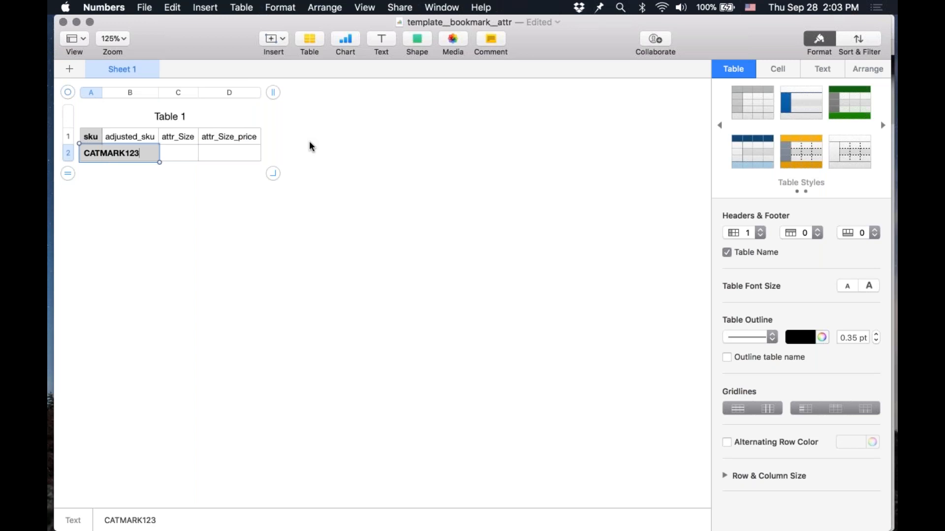
{"action": "key", "text": "Return"}
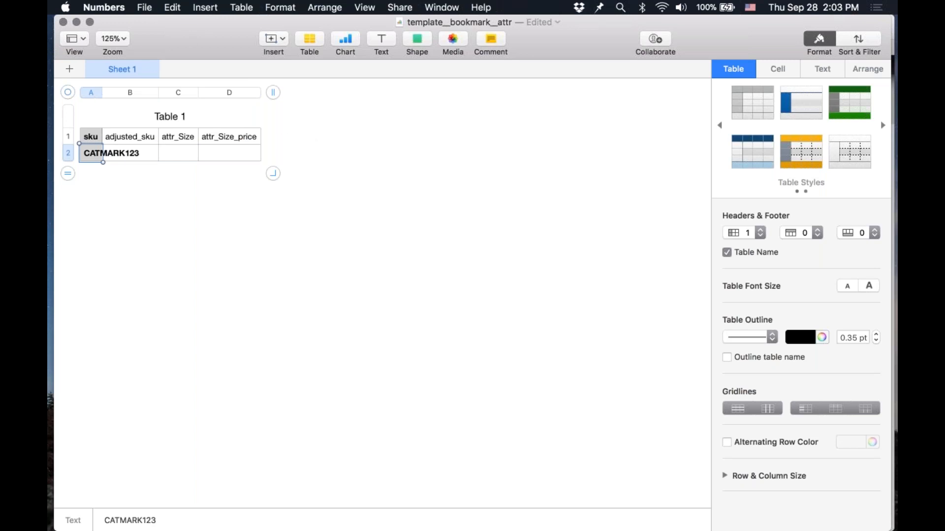
{"action": "double_click", "coordinate": [102, 93]}
Step: Set the first row's attr_Size to Small and its attr_Size_price to 0
{"action": "left_click", "coordinate": [225, 156]}
{"action": "type", "text": "Small"}
{"action": "key", "text": "Tab"}
{"action": "type", "text": "0"}
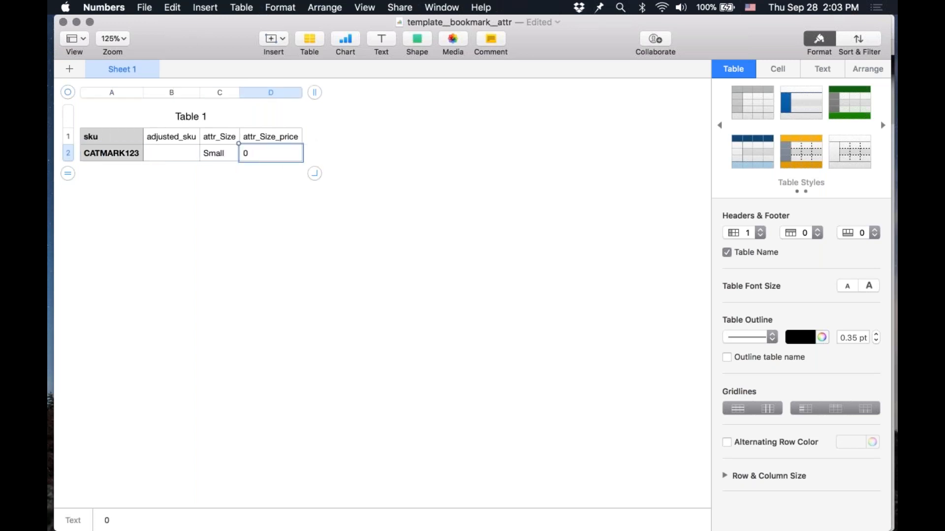
{"action": "key", "text": "Return"}
{"action": "key", "text": "Return"}
Step: Add a second row with sku CATMARK123, attr_Size Large and attr_Size_price 1
{"action": "key", "text": "Left"}
{"action": "key", "text": "Left"}
{"action": "key", "text": "Up"}
{"action": "key", "text": "super+c"}
{"action": "key", "text": "Down"}
{"action": "key", "text": "super+v"}
{"action": "key", "text": "Right"}
{"action": "key", "text": "Right"}
{"action": "type", "text": "Large"}
{"action": "key", "text": "Tab"}
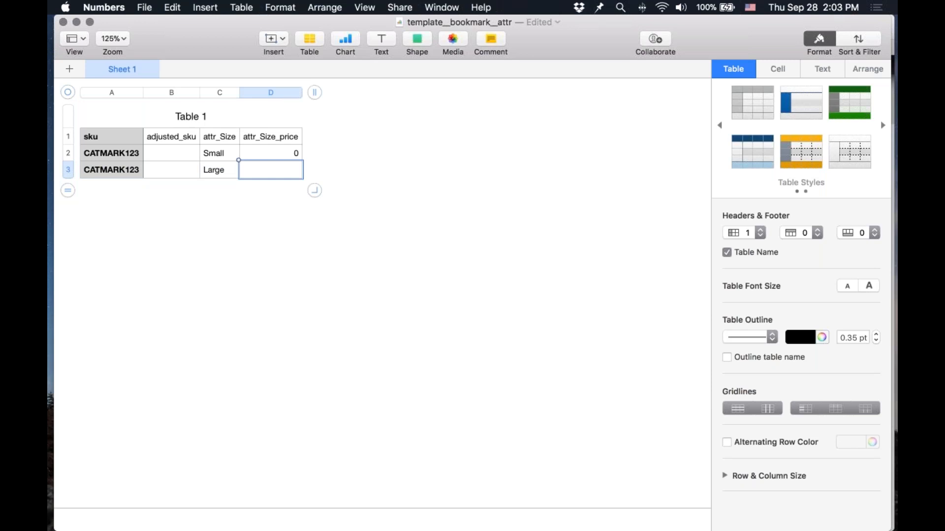
{"action": "type", "text": "1"}
Step: Set the first row's adjusted_sku to CATMARK123-S
{"action": "key", "text": "Left"}
{"action": "key", "text": "Right"}
{"action": "key", "text": "Left"}
{"action": "key", "text": "Left"}
{"action": "key", "text": "Up"}
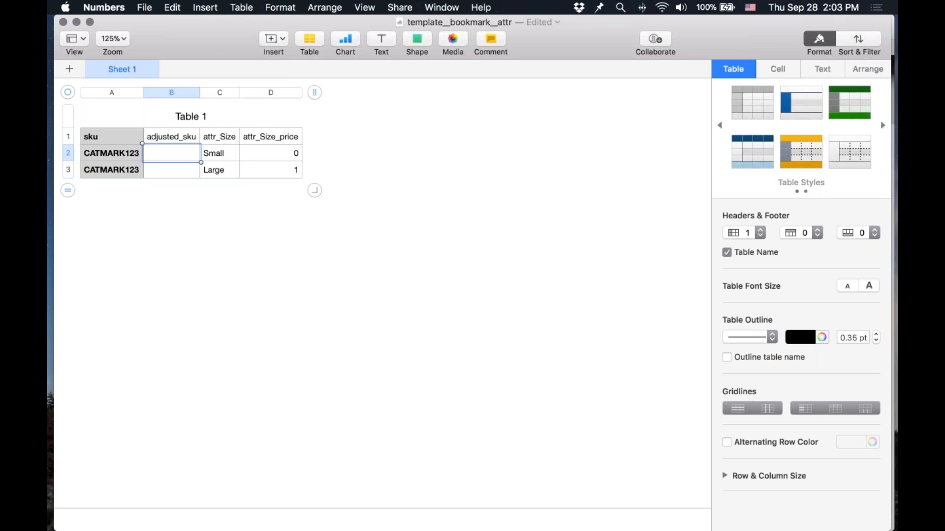
{"action": "key", "text": "Left"}
{"action": "key", "text": "Right"}
{"action": "left_click", "coordinate": [111, 153]}
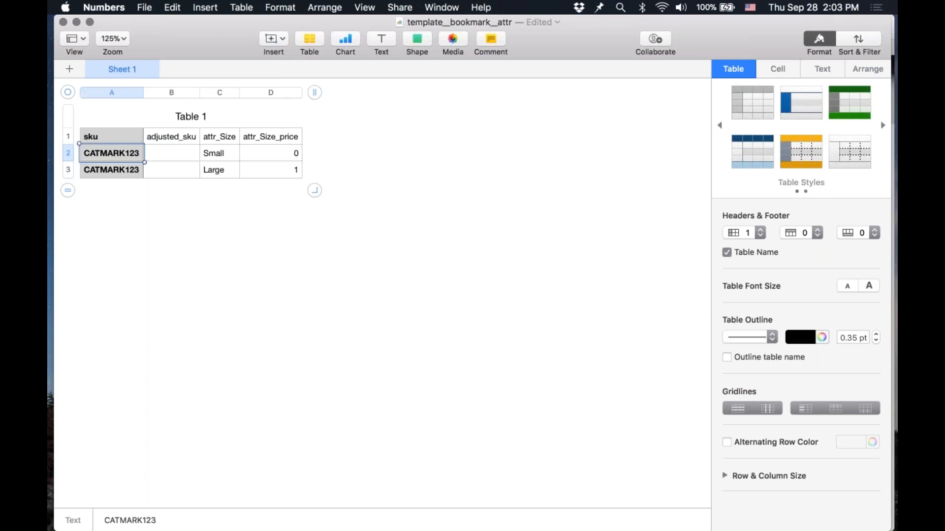
{"action": "left_click", "coordinate": [171, 153]}
{"action": "key", "text": "super+v"}
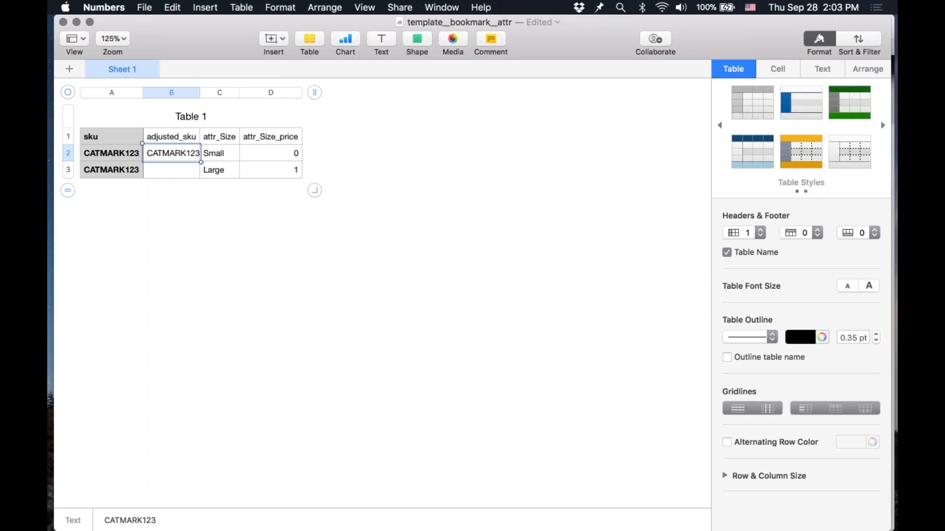
{"action": "double_click", "coordinate": [171, 154]}
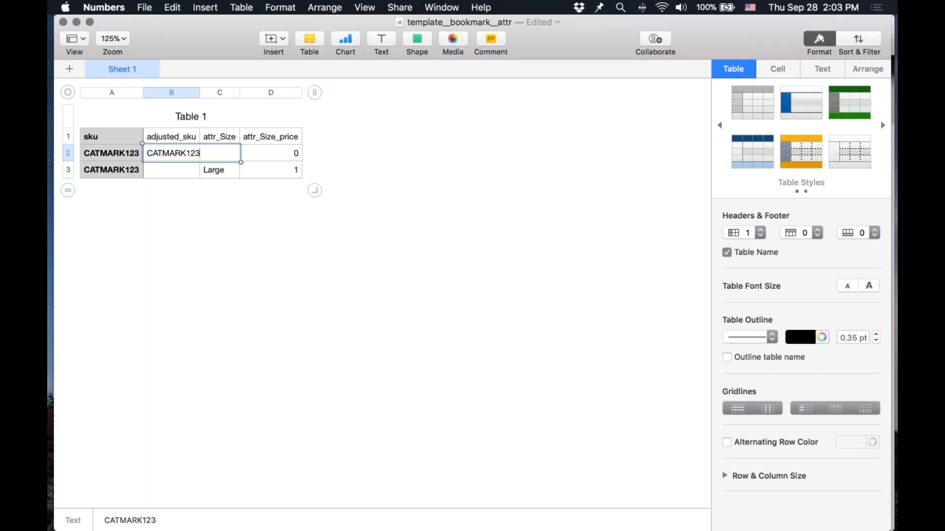
{"action": "type", "text": "-S"}
{"action": "key", "text": "super+Return"}
Step: Set the second row's adjusted_sku to CATMARK123-L, widening the adjusted_sku column to fit
{"action": "key", "text": "Down"}
{"action": "key", "text": "super+v"}
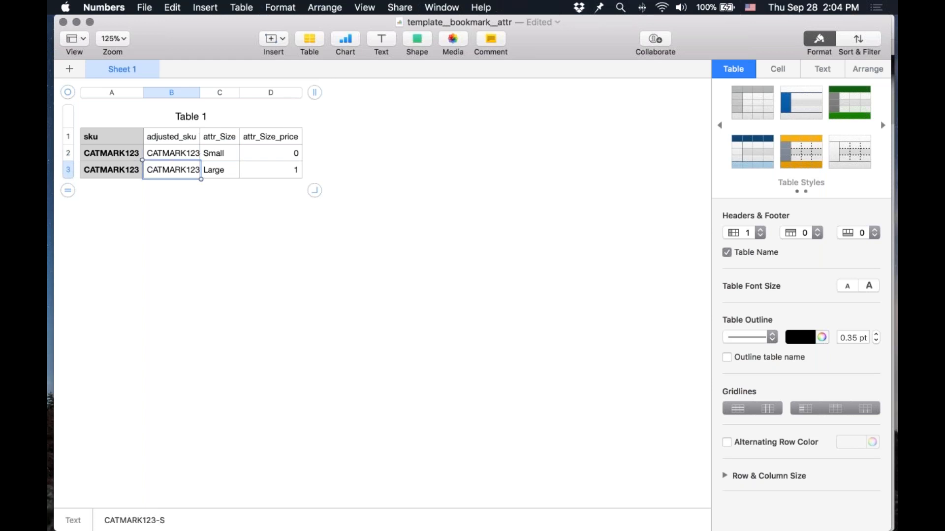
{"action": "double_click", "coordinate": [200, 92]}
{"action": "double_click", "coordinate": [205, 169]}
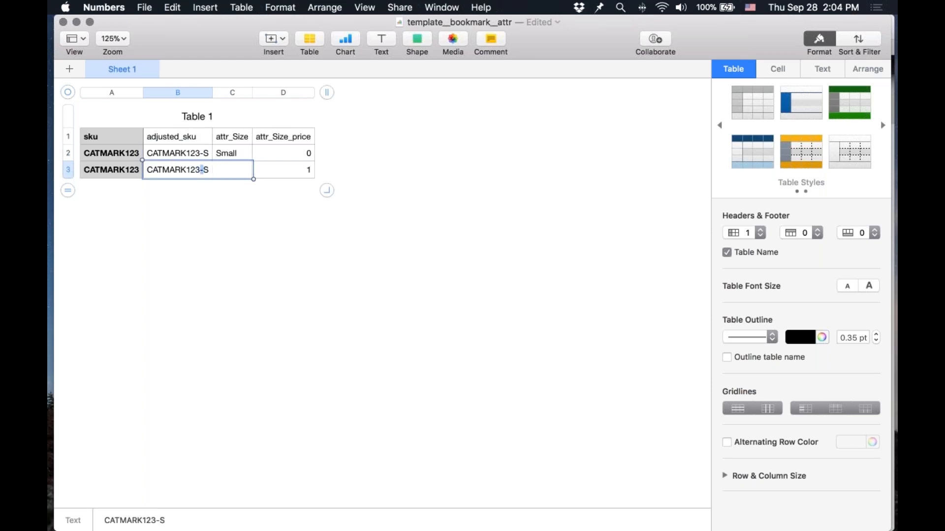
{"action": "key", "text": "BackSpace"}
{"action": "type", "text": "L"}
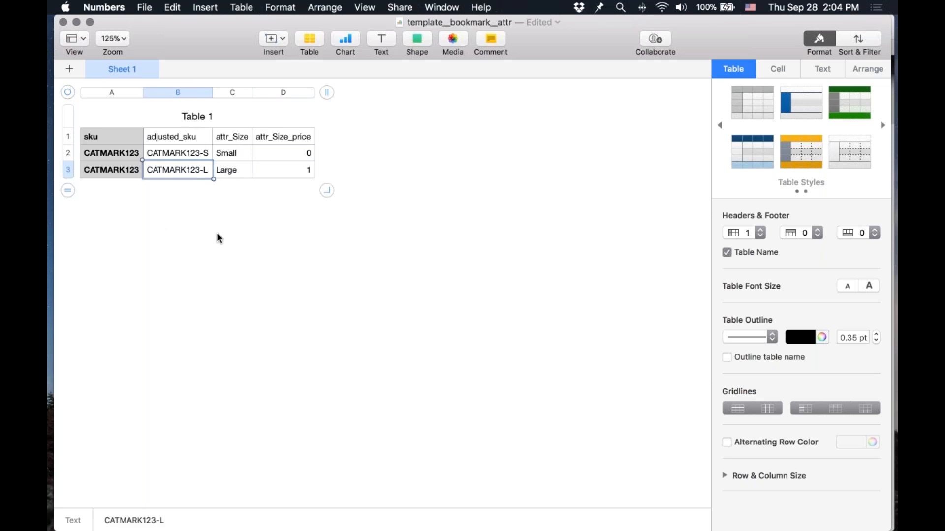
Step: Export the table as a CSV file named template__bookmark_attr to the Desktop
{"action": "left_click", "coordinate": [147, 5]}
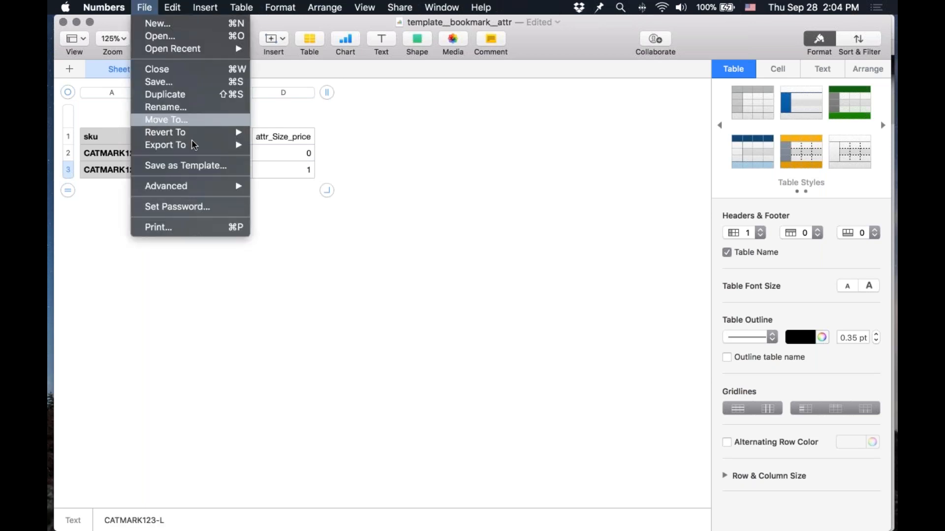
{"action": "mouse_move", "coordinate": [193, 145]}
{"action": "left_click", "coordinate": [275, 170]}
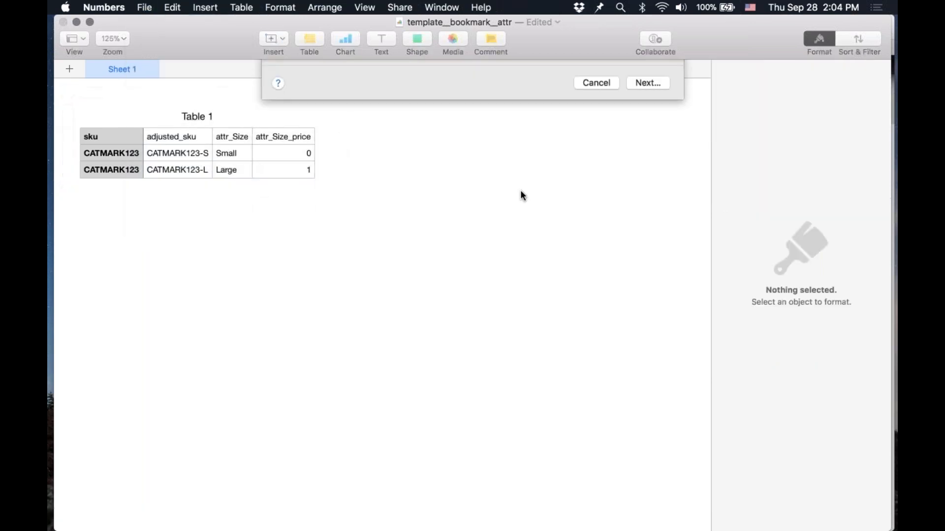
{"action": "left_click", "coordinate": [637, 171]}
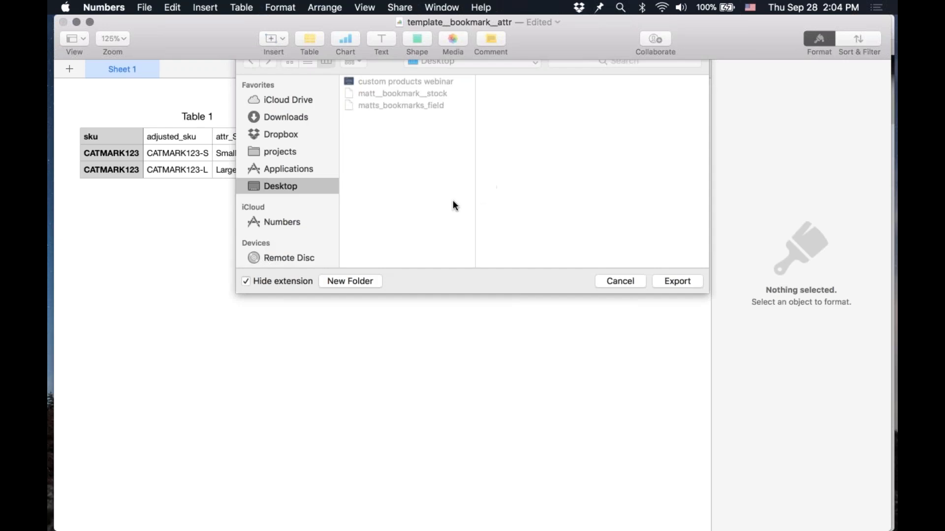
{"action": "key", "text": "Return"}
Step: Switch to the browser and open the staged products page for the Bookmark attribute import
{"action": "key", "text": "super+Tab"}
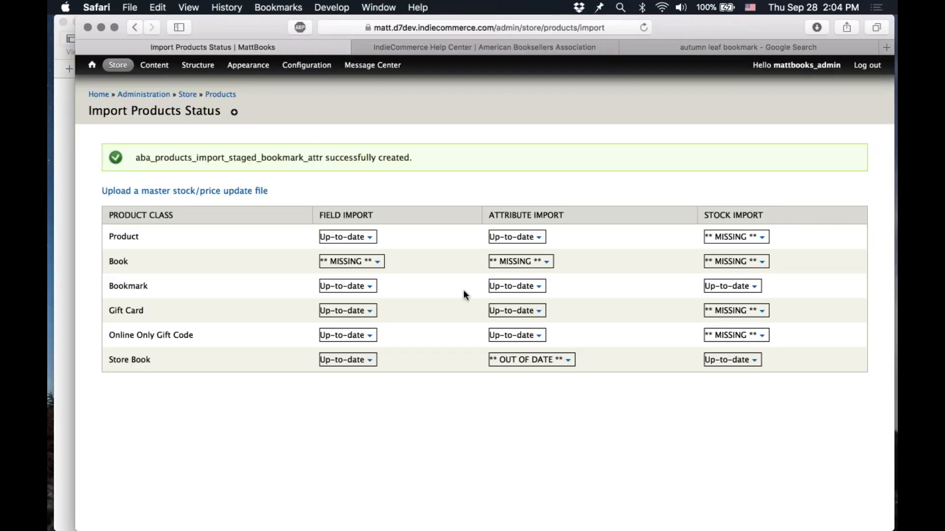
{"action": "left_click", "coordinate": [494, 286]}
{"action": "left_click", "coordinate": [482, 299]}
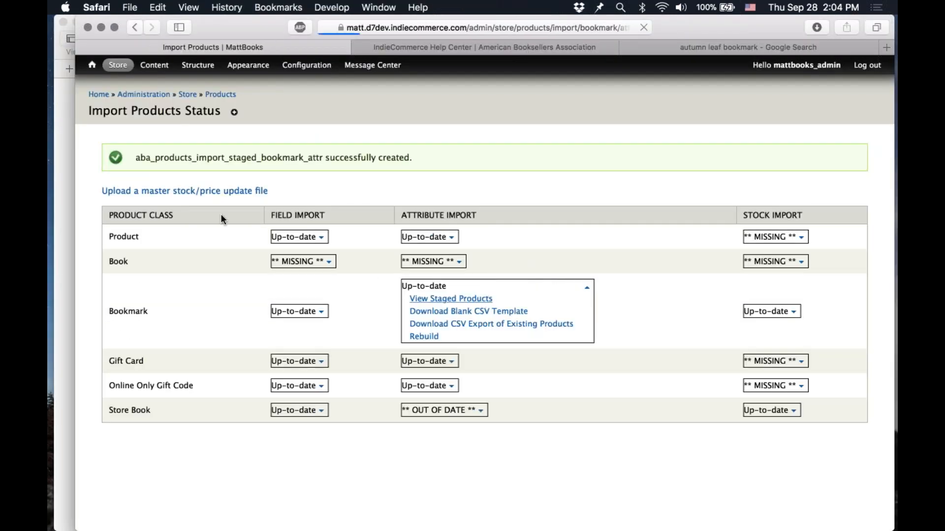
Step: Upload the template__bookmark__attr CSV into the staging table and validate the staged products
{"action": "left_click", "coordinate": [115, 164]}
{"action": "double_click", "coordinate": [436, 122]}
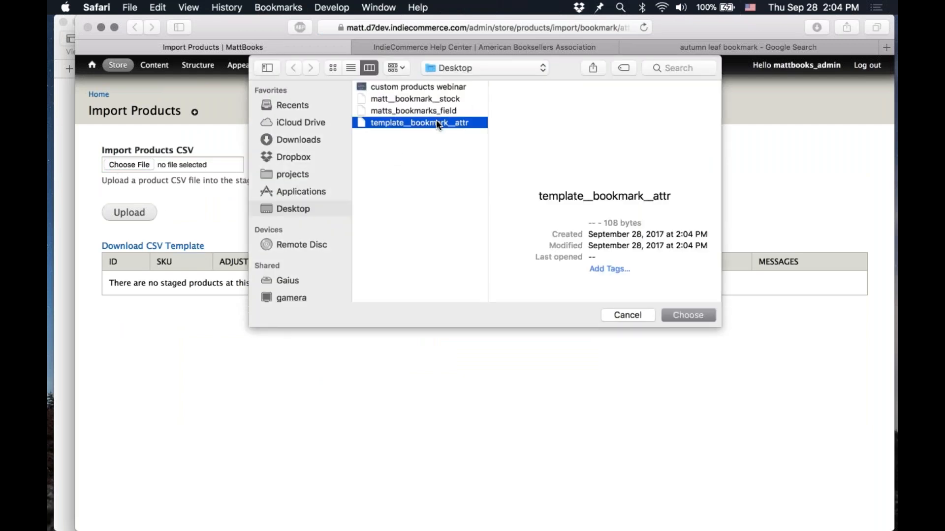
{"action": "left_click", "coordinate": [130, 212]}
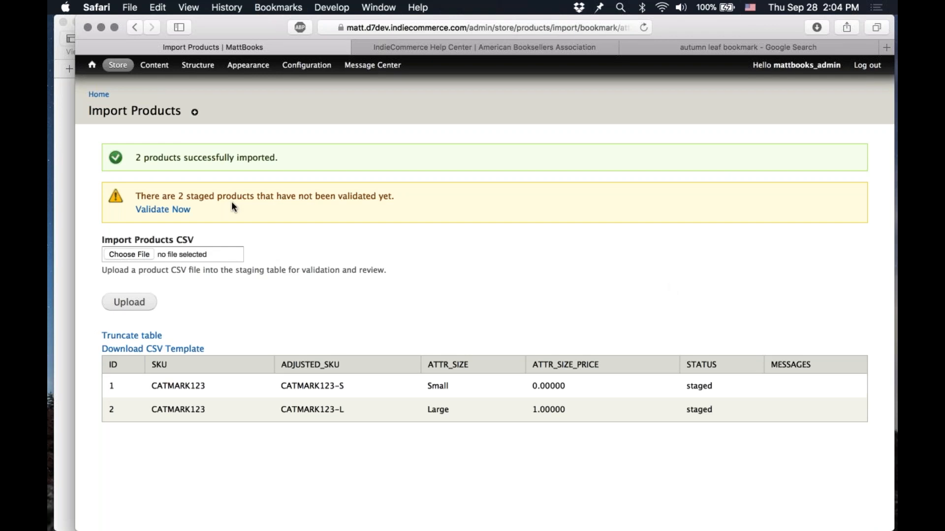
{"action": "left_click", "coordinate": [172, 211]}
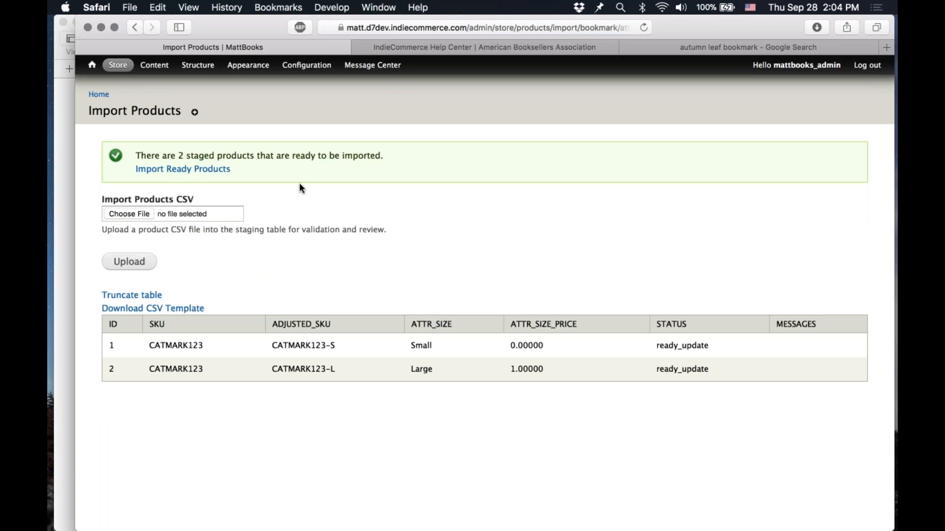
Step: Import the ready staged products, then open the Black Cat Bookmark product page in the storefront
{"action": "left_click", "coordinate": [217, 169]}
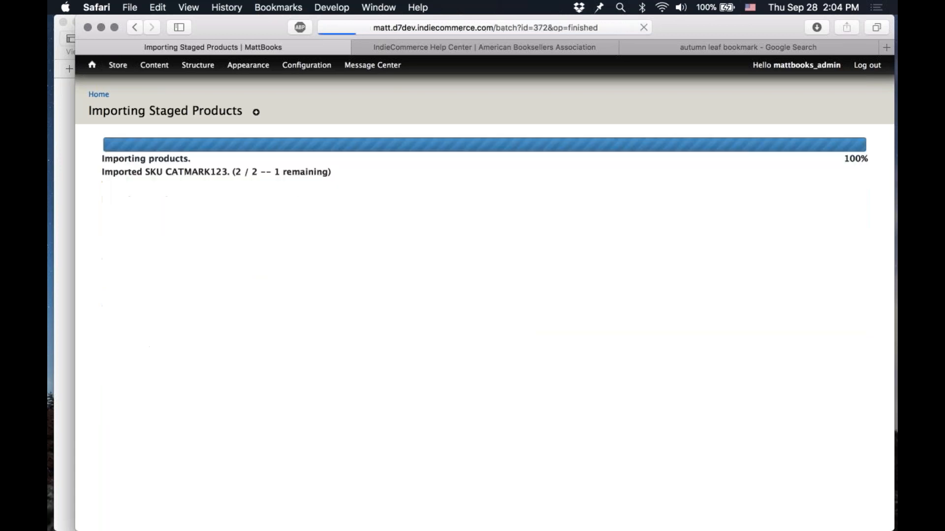
{"action": "mouse_move", "coordinate": [154, 65]}
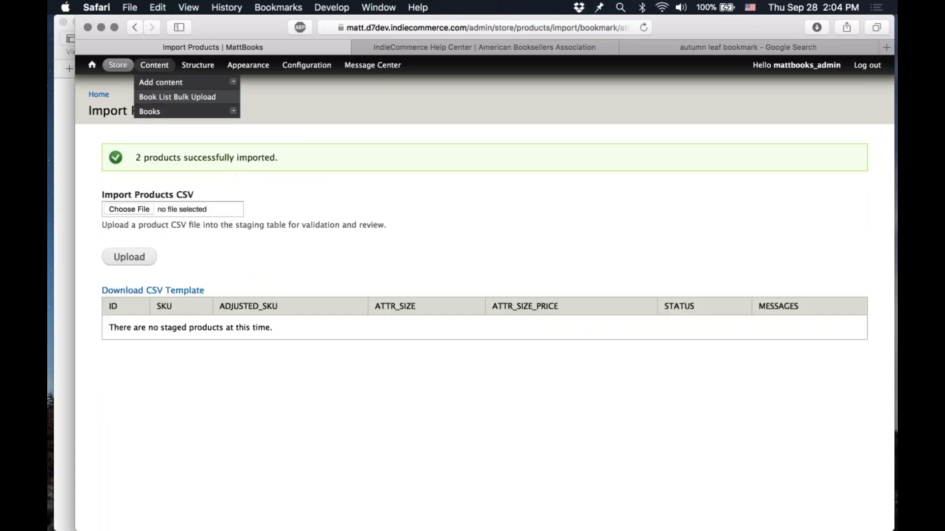
{"action": "left_click", "coordinate": [154, 65]}
{"action": "left_click", "coordinate": [194, 369]}
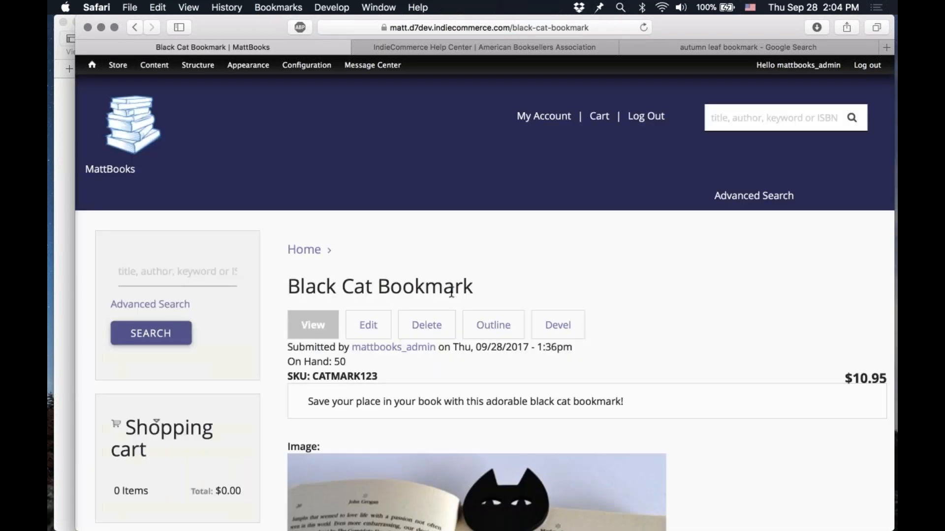
Step: Add the Black Cat Bookmark to the shopping cart with the Large size option selected
{"action": "scroll", "coordinate": [570, 266], "scroll_direction": "down", "scroll_amount": 6}
{"action": "scroll", "coordinate": [571, 266], "scroll_direction": "down", "scroll_amount": 3}
{"action": "left_click", "coordinate": [397, 408]}
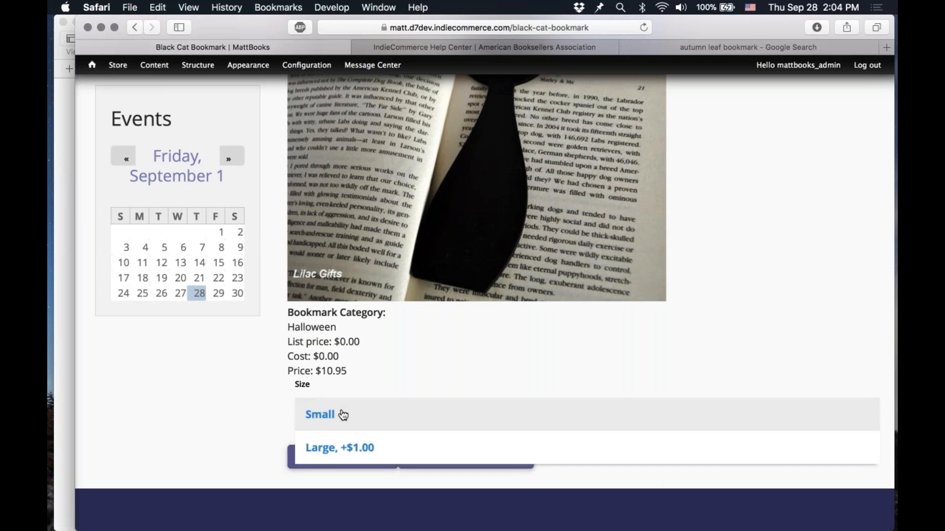
{"action": "left_click", "coordinate": [396, 448]}
{"action": "left_click", "coordinate": [368, 460]}
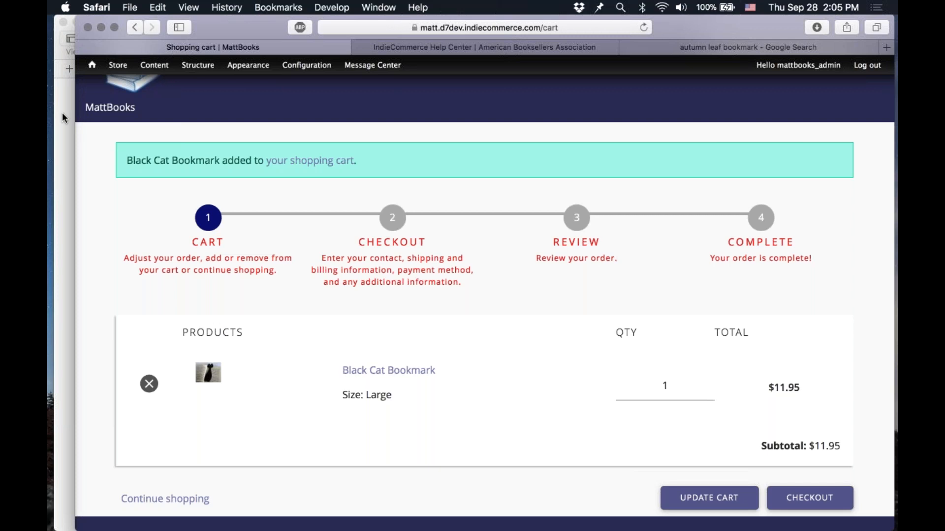
Step: Switch to Keynote, play the custom products webinar from the Custom Products Demo slide, and advance one slide
{"action": "mouse_move", "coordinate": [630, 523]}
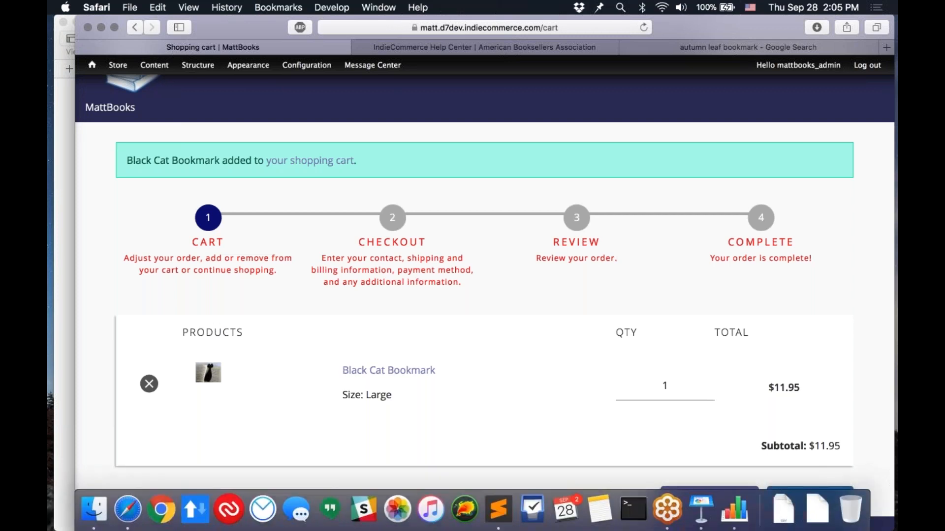
{"action": "left_click", "coordinate": [713, 518]}
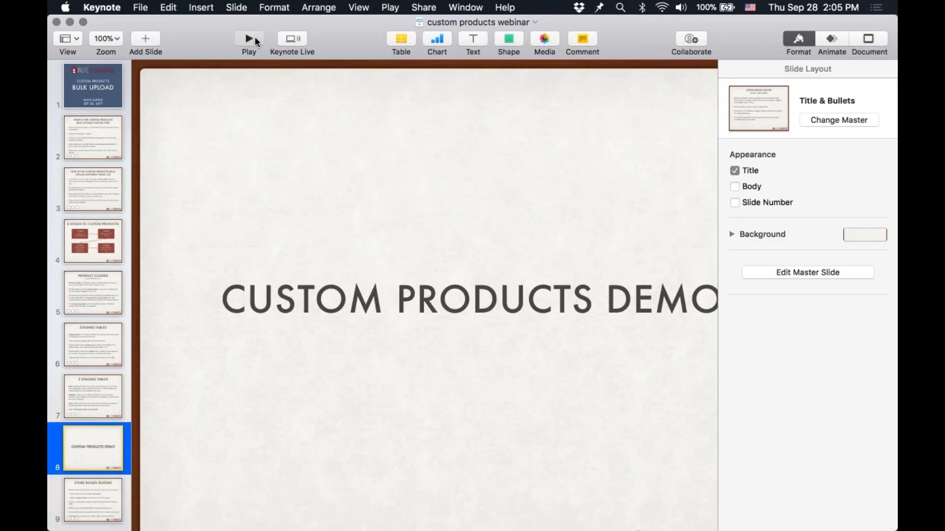
{"action": "left_click", "coordinate": [256, 42]}
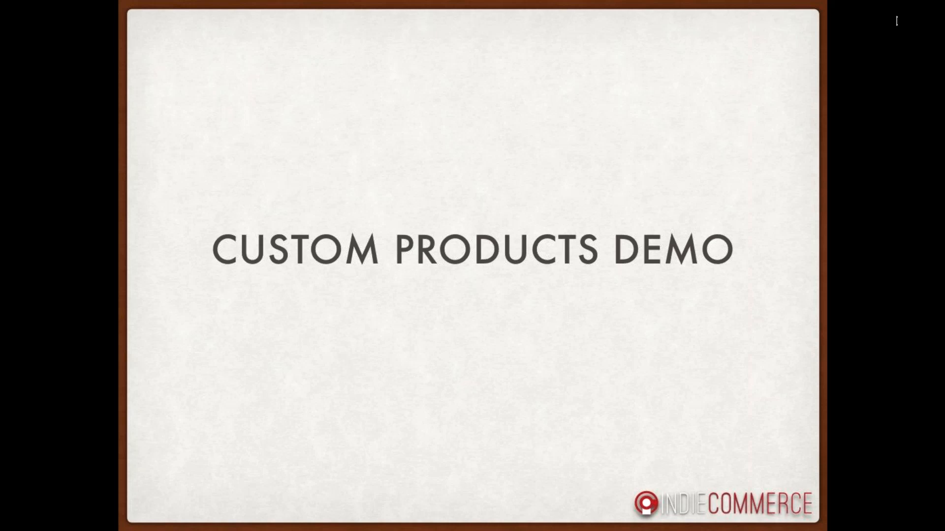
{"action": "key", "text": "Right"}
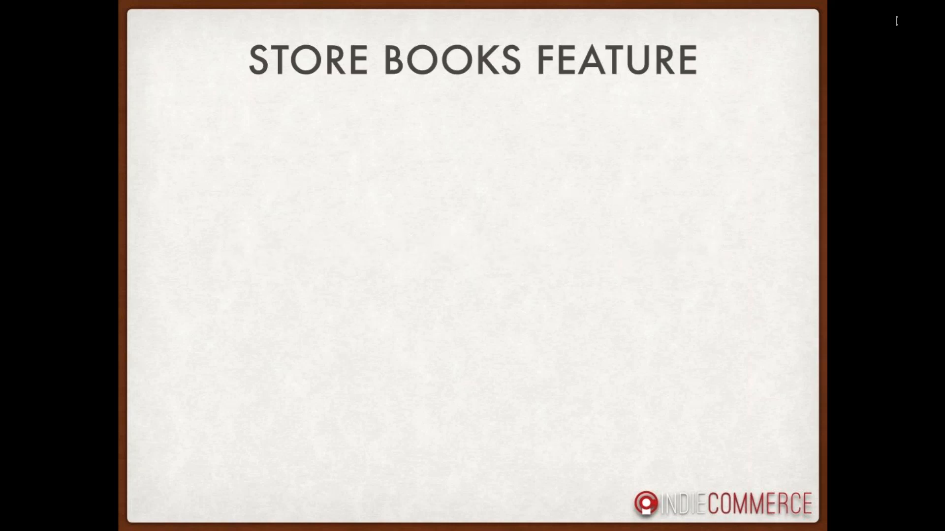